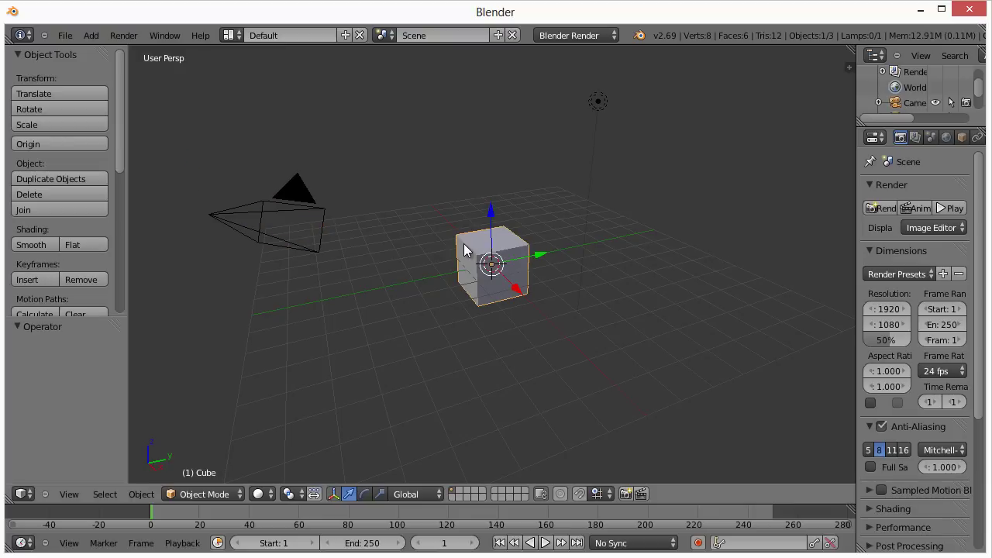
{"action": "right_click", "coordinate": [597, 103], "text": "shift"}
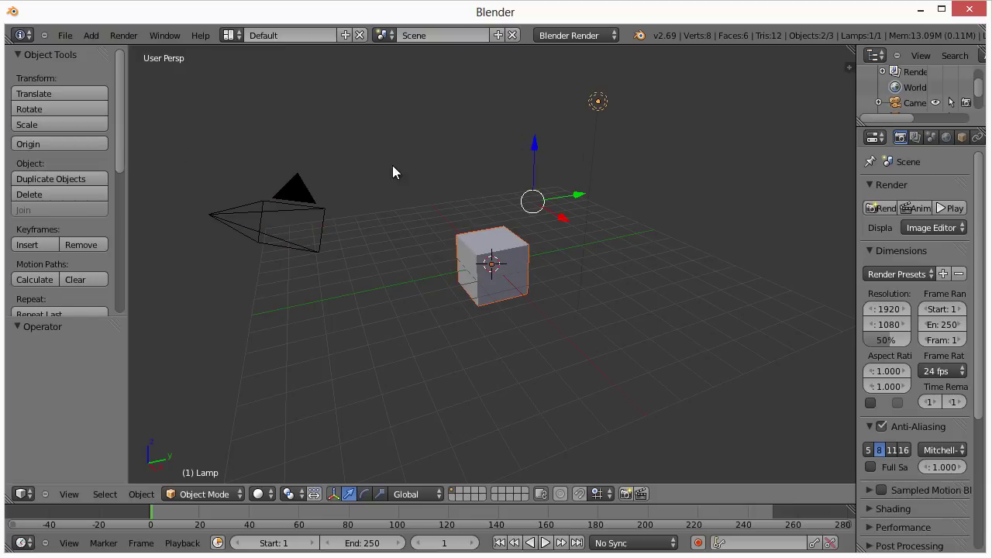
{"action": "right_click", "coordinate": [303, 182], "text": "shift"}
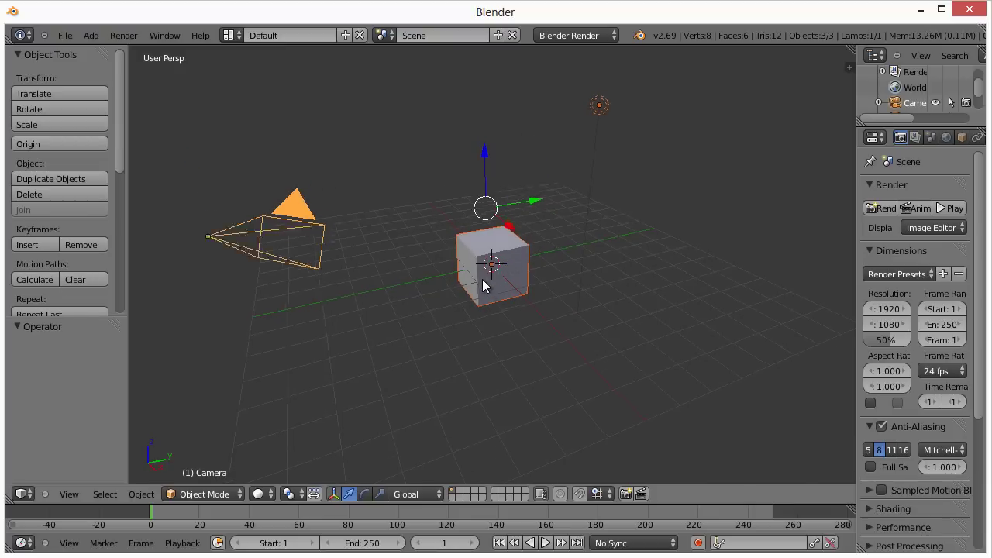
{"action": "mouse_move", "coordinate": [483, 287]}
{"action": "middle_mouse_down"}
{"action": "mouse_move", "coordinate": [606, 332]}
{"action": "mouse_move", "coordinate": [693, 237]}
{"action": "mouse_move", "coordinate": [515, 181]}
{"action": "mouse_move", "coordinate": [384, 267]}
{"action": "mouse_move", "coordinate": [580, 346]}
{"action": "mouse_move", "coordinate": [672, 268]}
{"action": "mouse_move", "coordinate": [454, 228]}
{"action": "mouse_move", "coordinate": [451, 314]}
{"action": "mouse_move", "coordinate": [496, 277]}
{"action": "middle_mouse_up"}
{"action": "scroll", "coordinate": [524, 316], "scroll_direction": "up", "scroll_amount": 5}
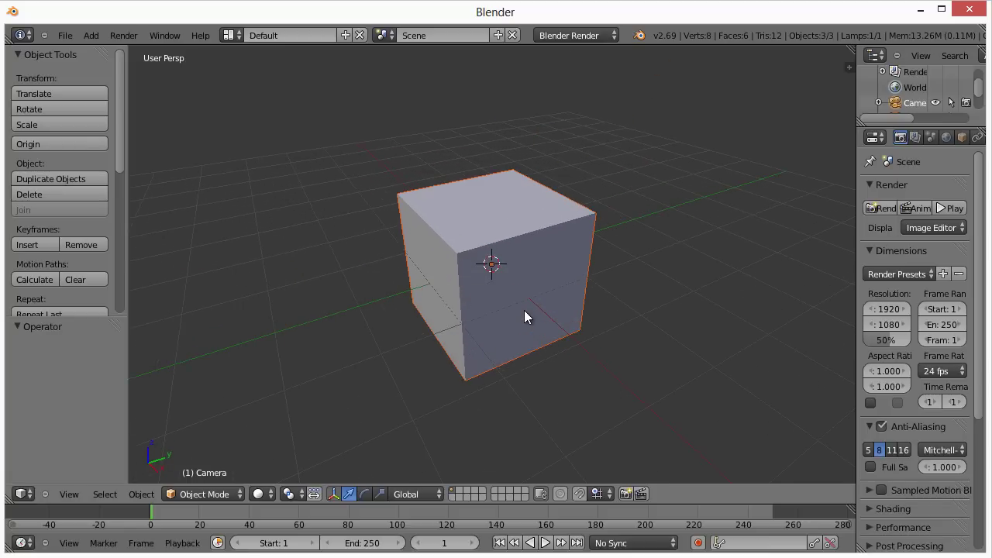
{"action": "scroll", "coordinate": [524, 316], "scroll_direction": "down", "scroll_amount": 2}
{"action": "middle_click_drag", "start_coordinate": [524, 316], "coordinate": [409, 324], "text": "shift"}
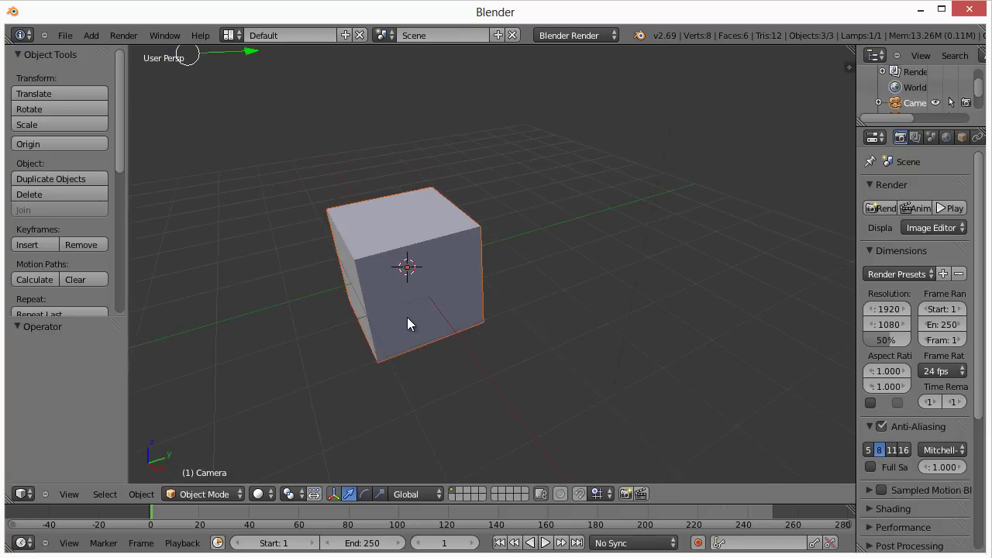
{"action": "scroll", "coordinate": [410, 324], "scroll_direction": "down", "scroll_amount": 5}
Reload the start-up file to restore the default scene.
{"action": "left_click", "coordinate": [65, 35]}
{"action": "left_click", "coordinate": [69, 52]}
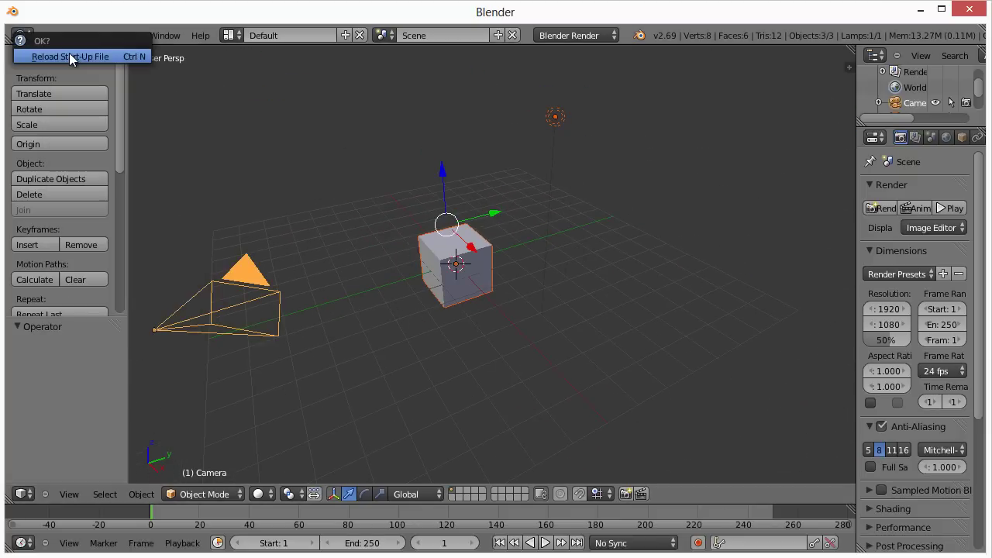
{"action": "left_click", "coordinate": [70, 54]}
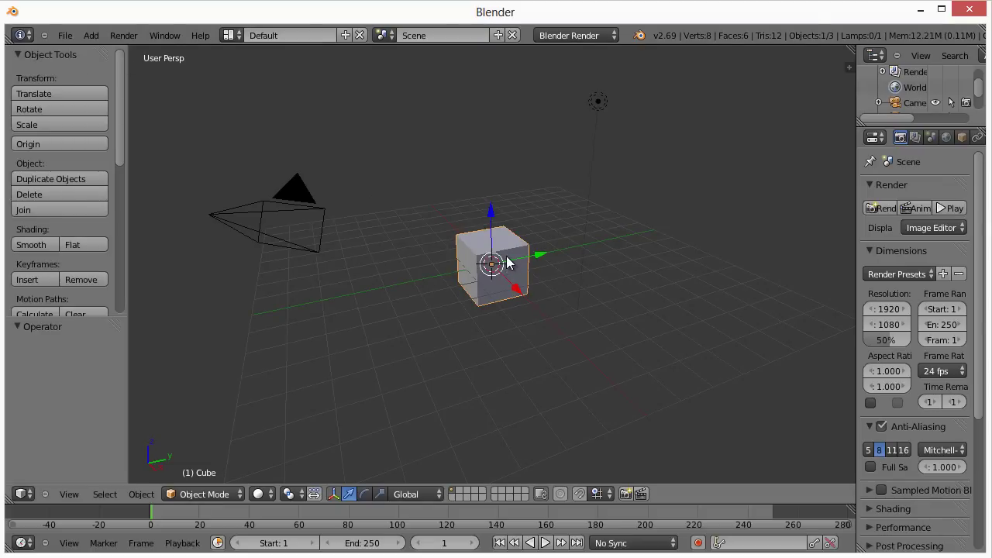
Flatten the cube along Z to a scale of about 0.16 and raise it by about 0.19 along Z.
{"action": "scroll", "coordinate": [521, 267], "scroll_direction": "up", "scroll_amount": 3}
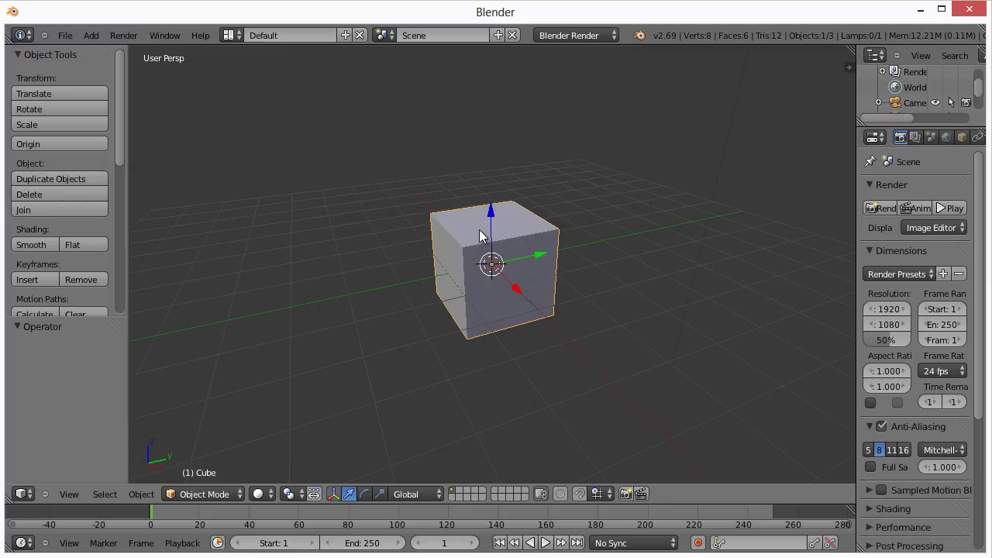
{"action": "key", "text": "s"}
{"action": "key", "text": "z"}
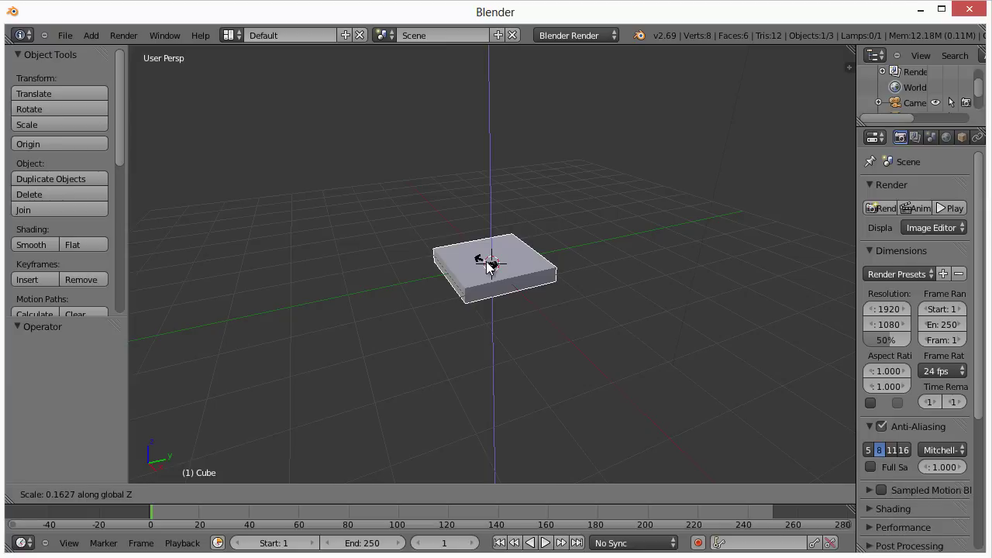
{"action": "left_click", "coordinate": [488, 266]}
{"action": "left_click_drag", "start_coordinate": [490, 214], "coordinate": [491, 205]}
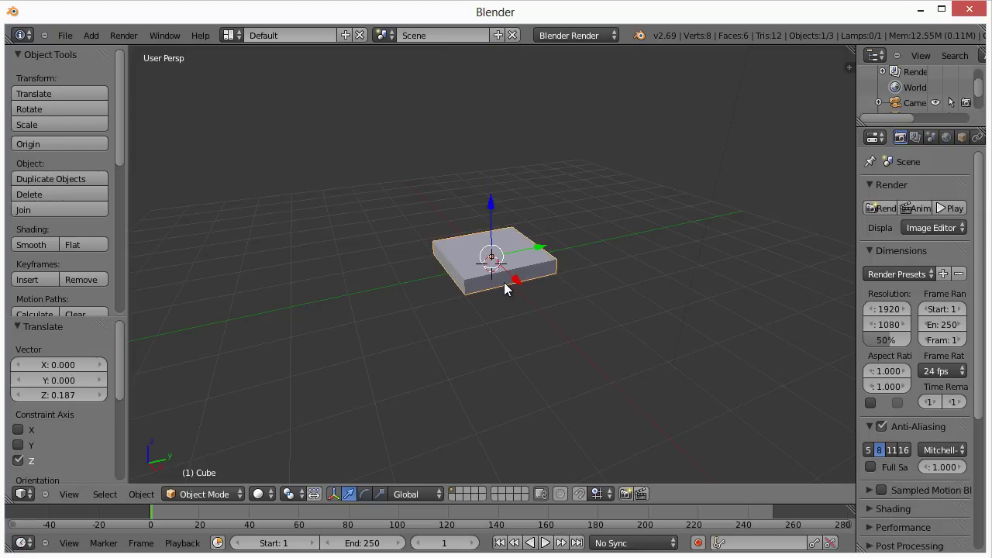
Collapse the Render settings, widen the properties editor and display the flattened cube's modifier settings.
{"action": "scroll", "coordinate": [509, 298], "scroll_direction": "up", "scroll_amount": 3}
{"action": "middle_click_drag", "start_coordinate": [510, 303], "coordinate": [491, 376]}
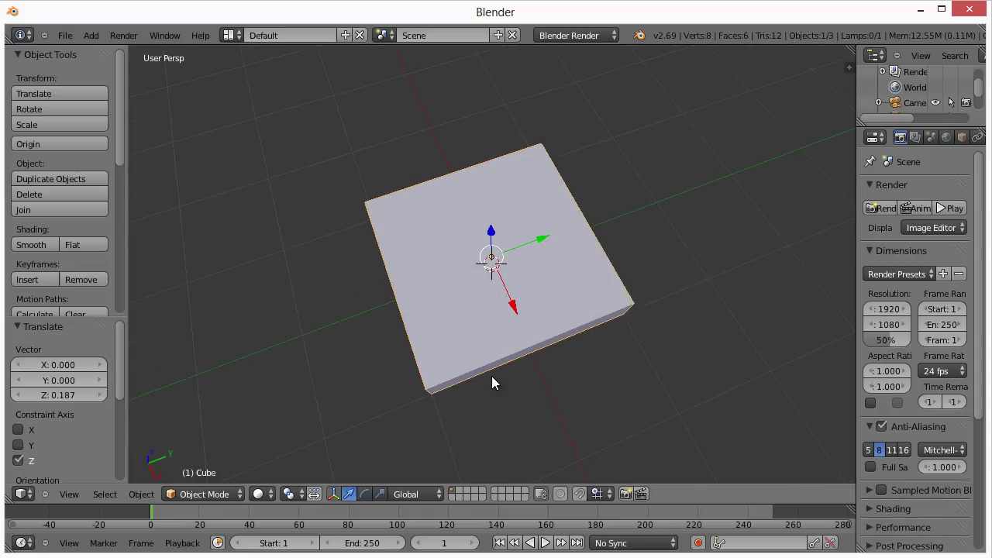
{"action": "middle_click_drag", "start_coordinate": [543, 292], "coordinate": [593, 224]}
{"action": "middle_click_drag", "start_coordinate": [548, 295], "coordinate": [541, 339]}
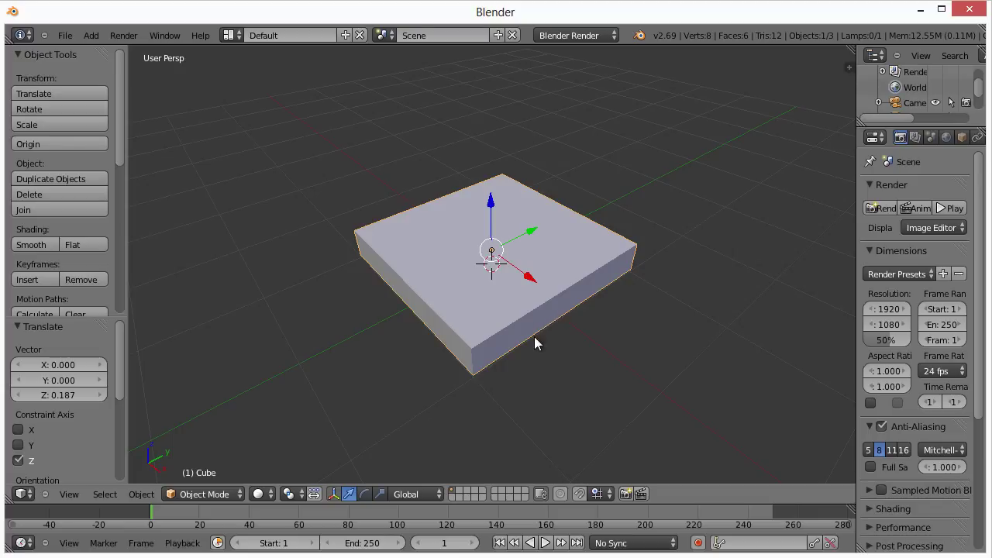
{"action": "left_click", "coordinate": [862, 185]}
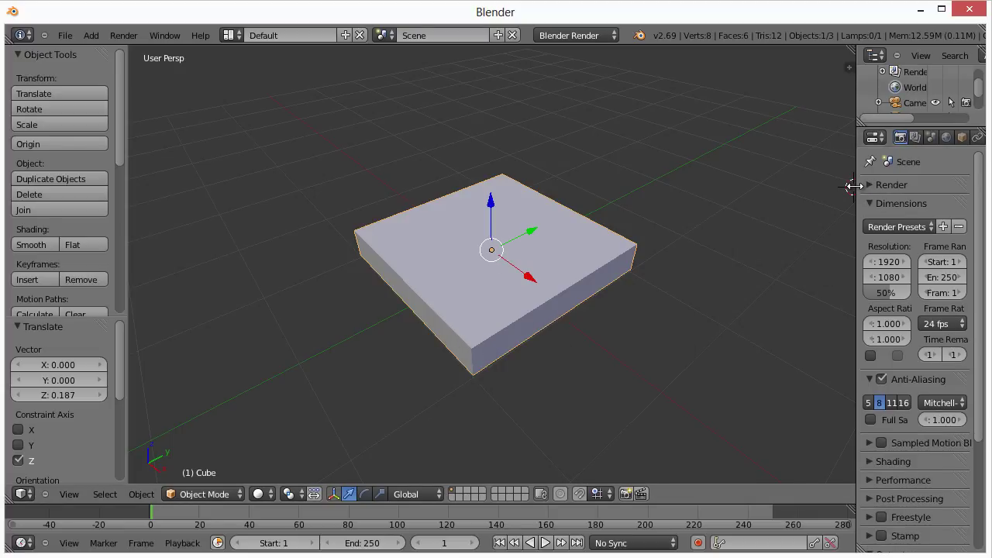
{"action": "left_click_drag", "start_coordinate": [856, 190], "coordinate": [680, 200]}
{"action": "left_click", "coordinate": [817, 137]}
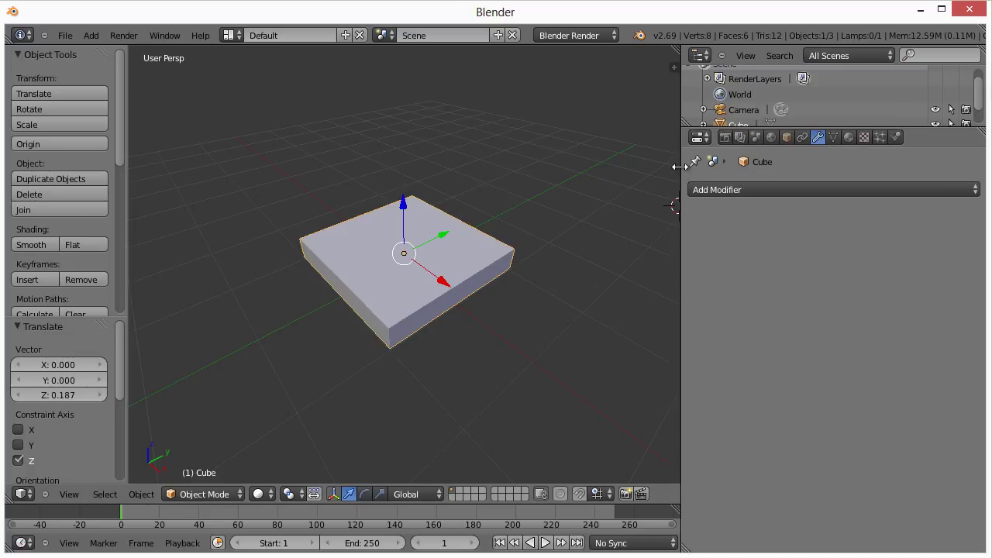
{"action": "left_click_drag", "start_coordinate": [678, 173], "coordinate": [721, 166]}
Add a Bevel modifier with 9 segments to the flattened cube.
{"action": "left_click", "coordinate": [775, 189]}
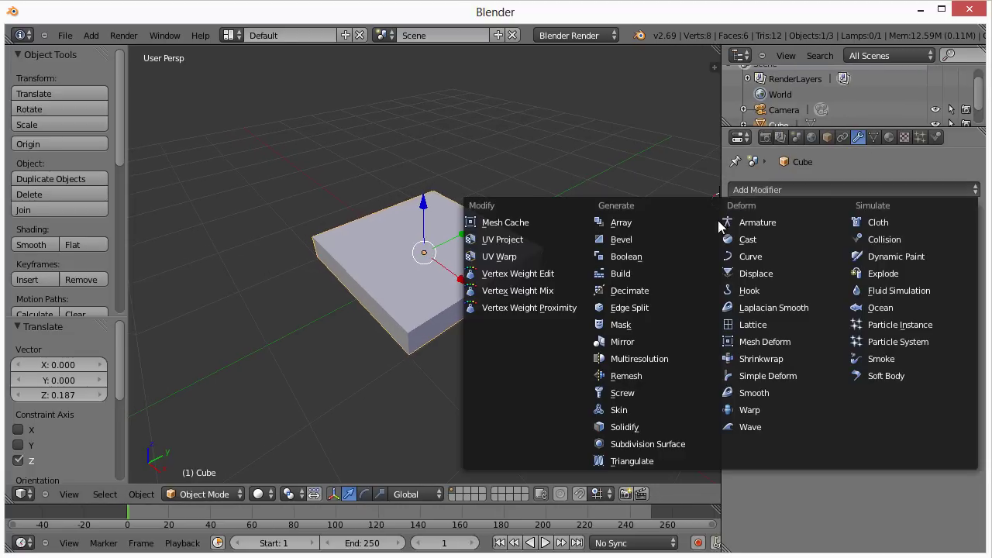
{"action": "left_click", "coordinate": [654, 236]}
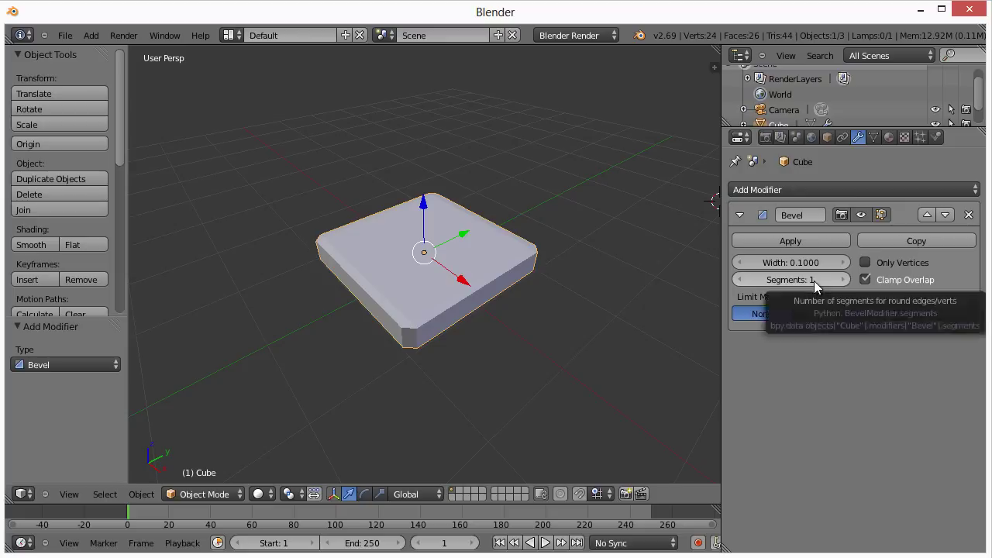
{"action": "left_click_drag", "start_coordinate": [814, 281], "coordinate": [820, 283]}
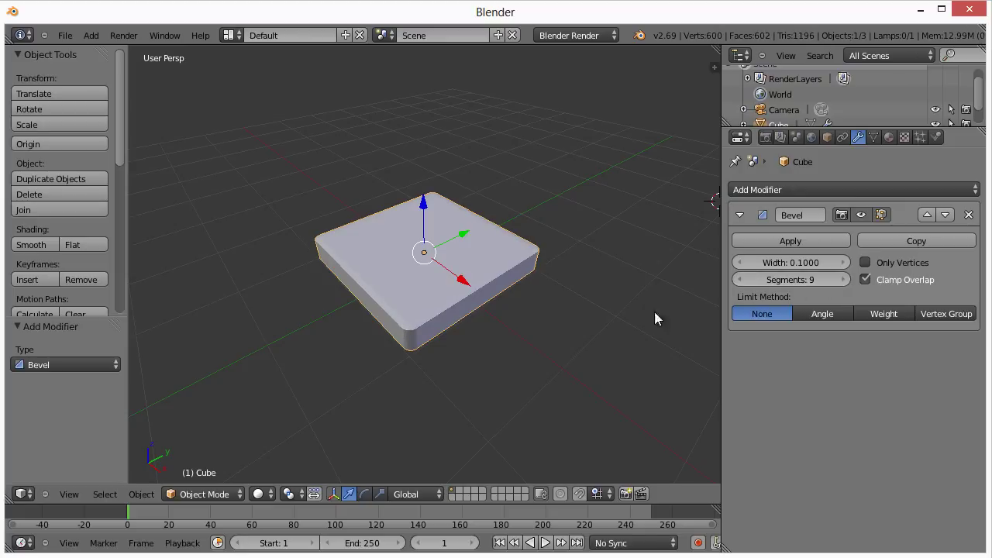
Add a Subdivision Surface modifier to the slab and set its view subdivisions to 2.
{"action": "middle_click_drag", "start_coordinate": [530, 347], "coordinate": [517, 315]}
{"action": "scroll", "coordinate": [474, 367], "scroll_direction": "up", "scroll_amount": 5}
{"action": "scroll", "coordinate": [474, 367], "scroll_direction": "down", "scroll_amount": 5}
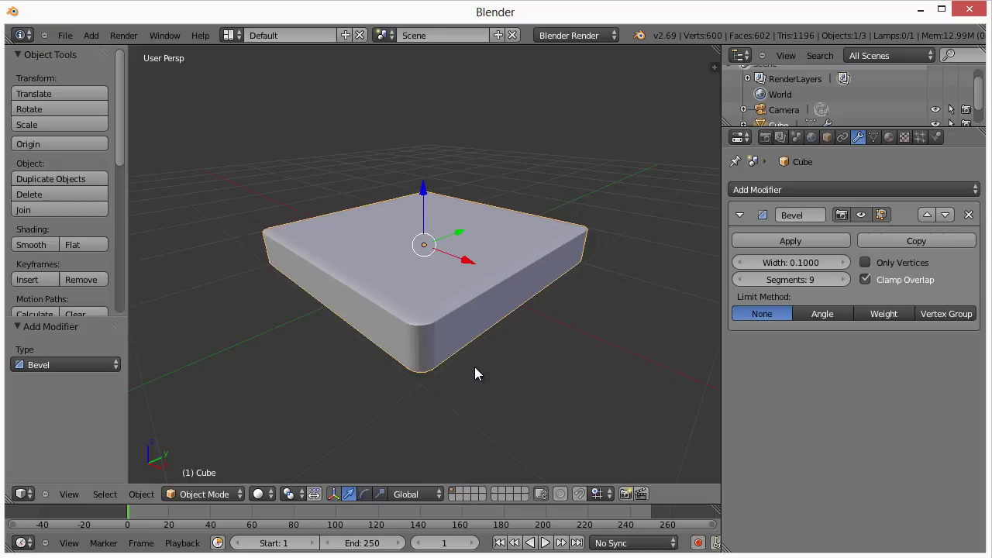
{"action": "mouse_move", "coordinate": [547, 349]}
{"action": "middle_mouse_down"}
{"action": "mouse_move", "coordinate": [495, 365]}
{"action": "mouse_move", "coordinate": [542, 357]}
{"action": "middle_mouse_up"}
{"action": "left_click", "coordinate": [814, 189]}
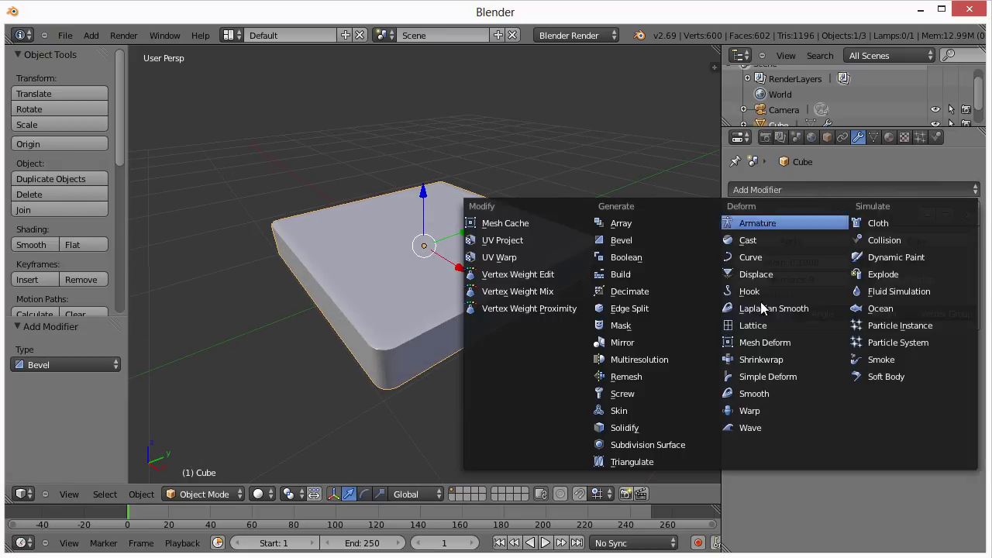
{"action": "left_click", "coordinate": [655, 445]}
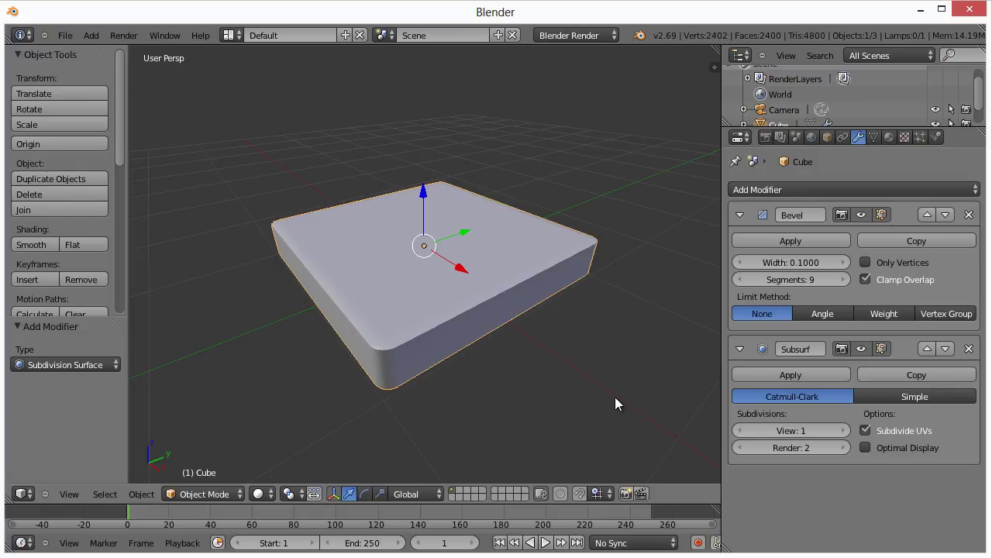
{"action": "left_click", "coordinate": [844, 431]}
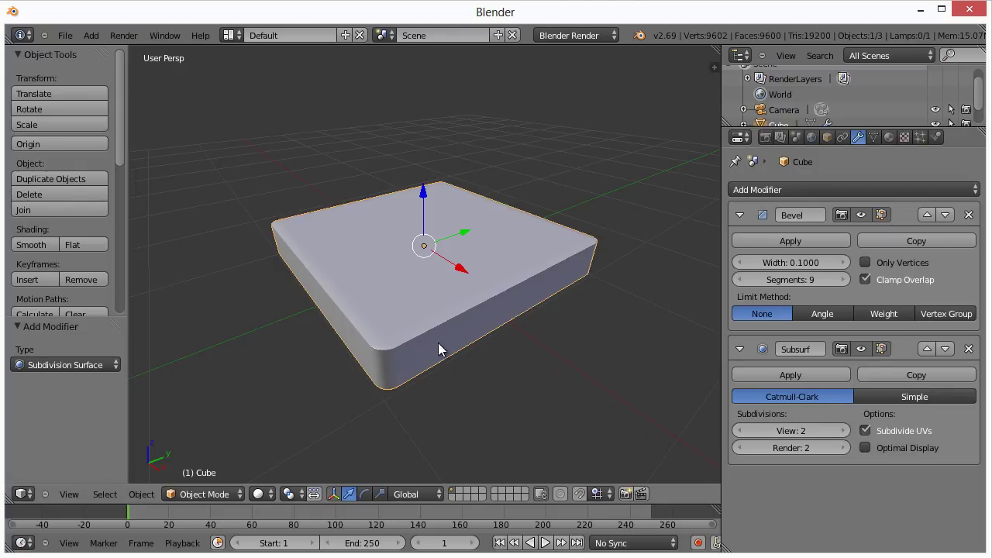
Apply the Bevel modifier to the slab's mesh.
{"action": "middle_click_drag", "start_coordinate": [439, 348], "coordinate": [492, 345]}
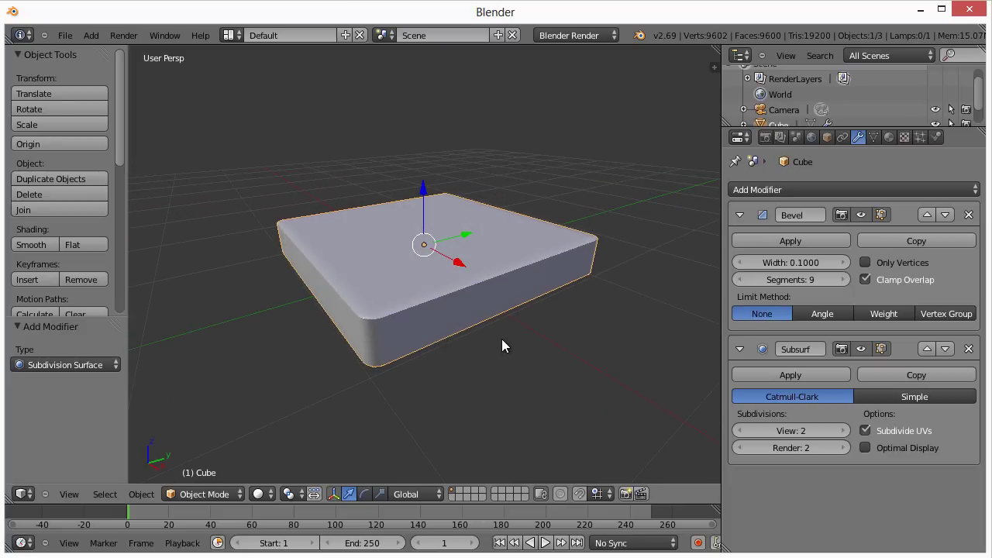
{"action": "left_click", "coordinate": [791, 240]}
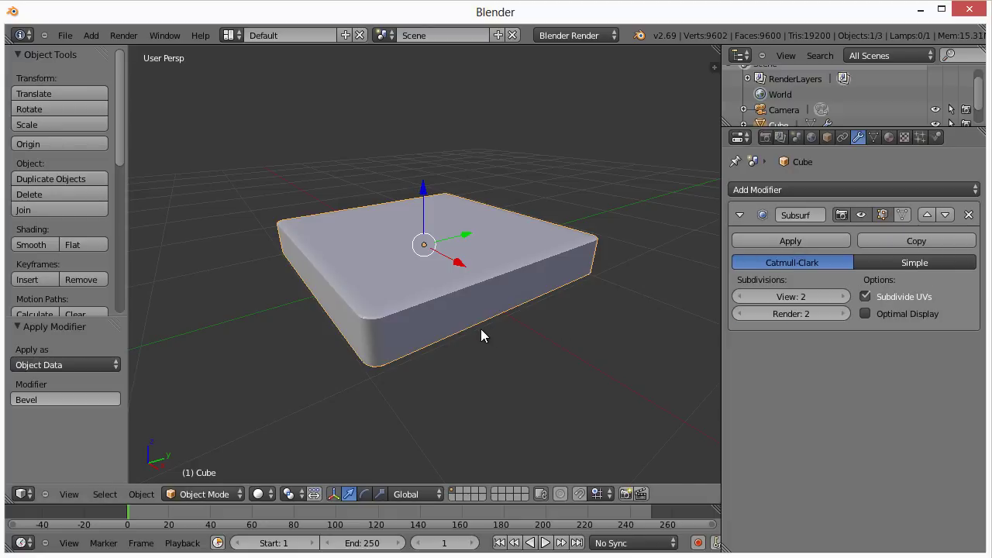
{"action": "middle_click_drag", "start_coordinate": [481, 331], "coordinate": [450, 322]}
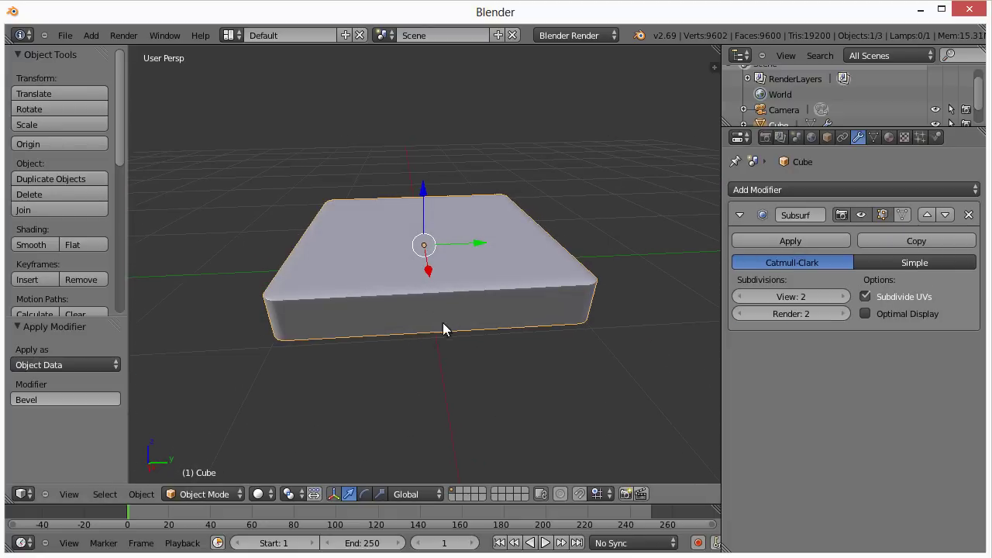
{"action": "middle_click_drag", "start_coordinate": [427, 328], "coordinate": [584, 359]}
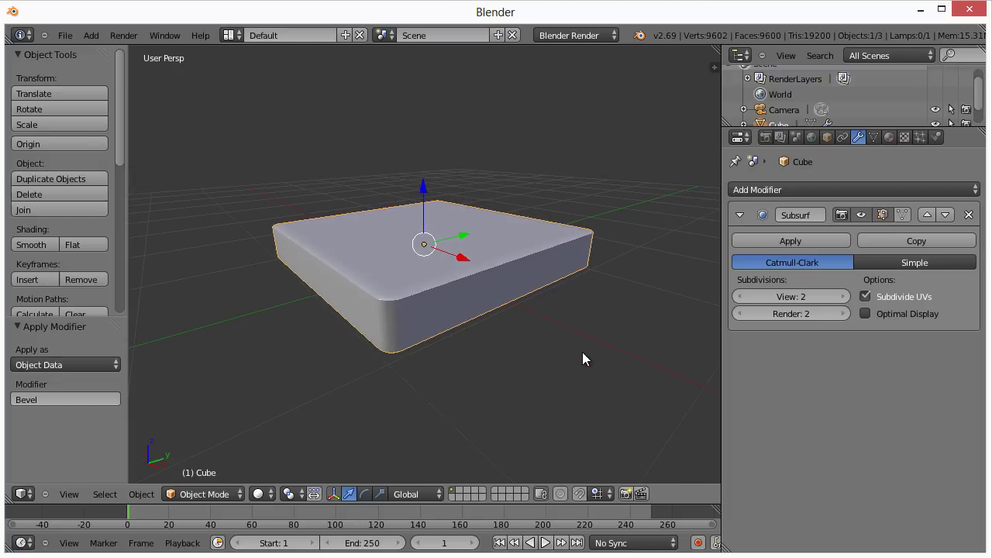
Place the 3D cursor just off the slab's front edge and add a mesh circle there.
{"action": "left_click", "coordinate": [548, 314]}
{"action": "left_click", "coordinate": [554, 315]}
{"action": "left_click", "coordinate": [558, 320]}
{"action": "key", "text": "shift+a"}
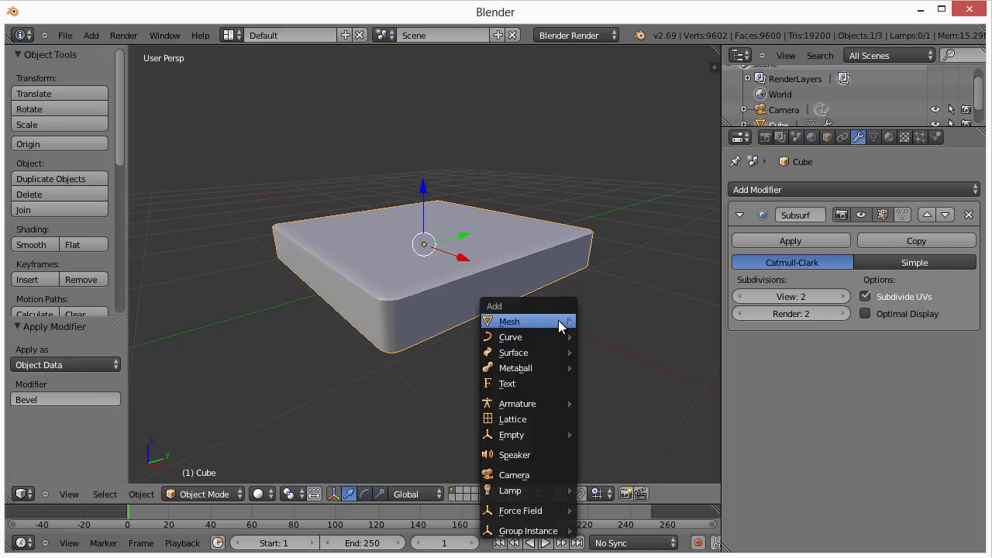
{"action": "mouse_move", "coordinate": [558, 320]}
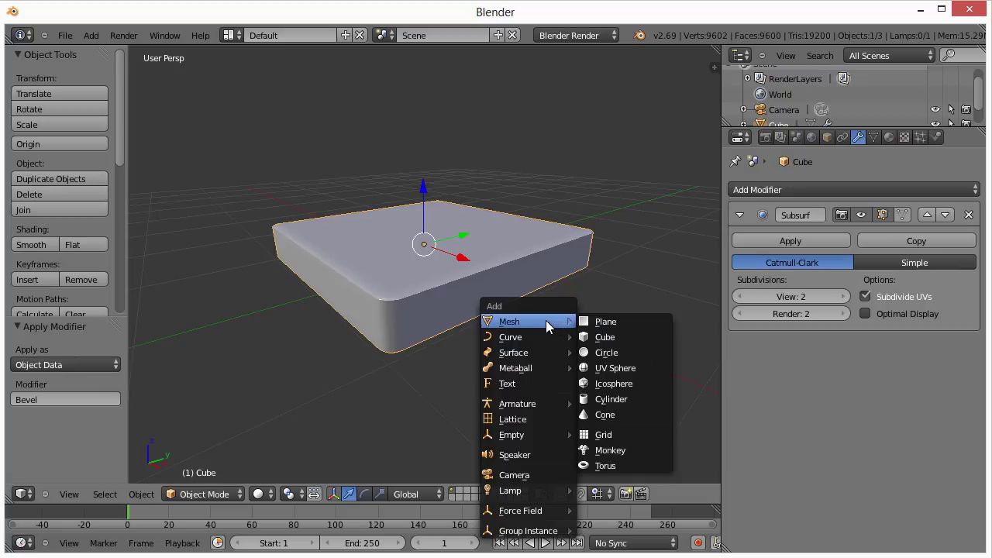
{"action": "left_click", "coordinate": [91, 35]}
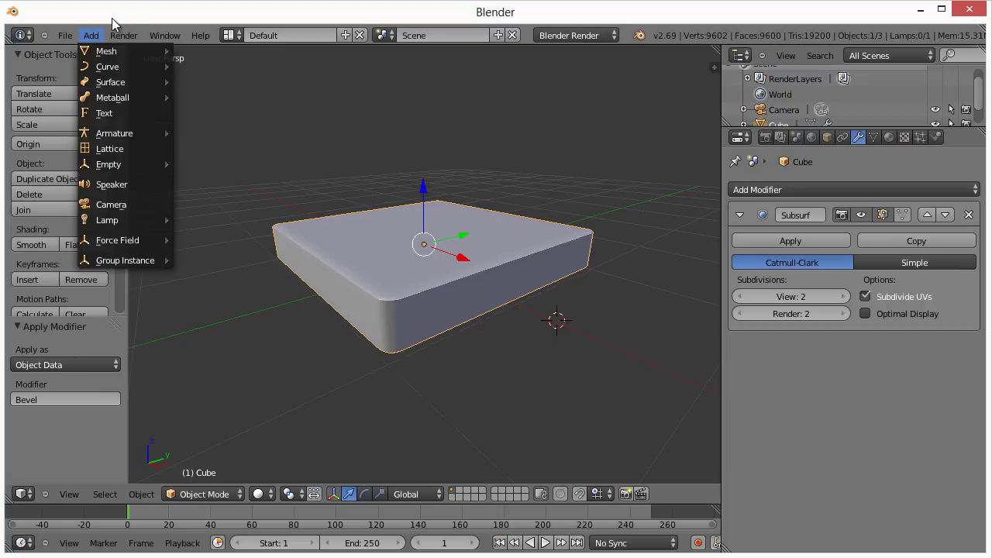
{"action": "key", "text": "shift+a"}
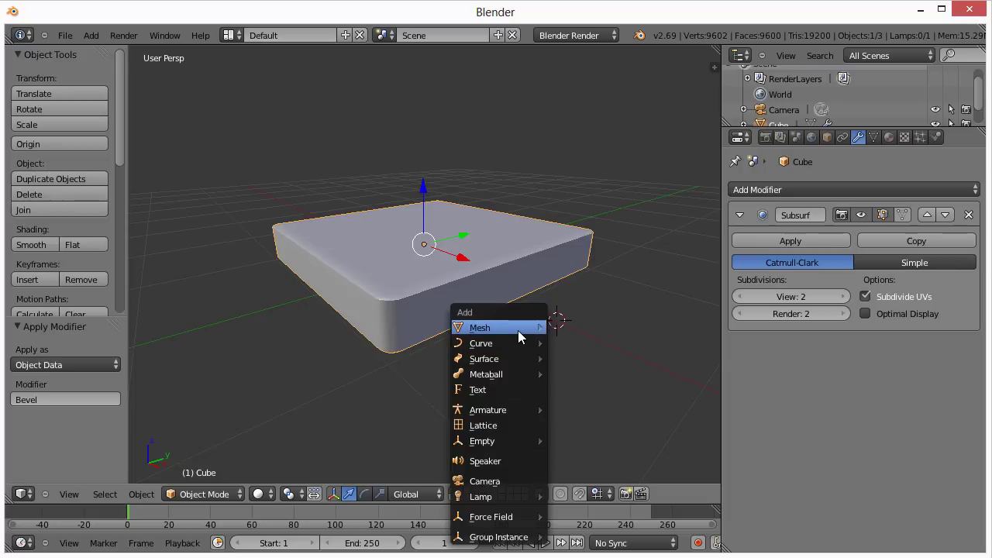
{"action": "mouse_move", "coordinate": [518, 331]}
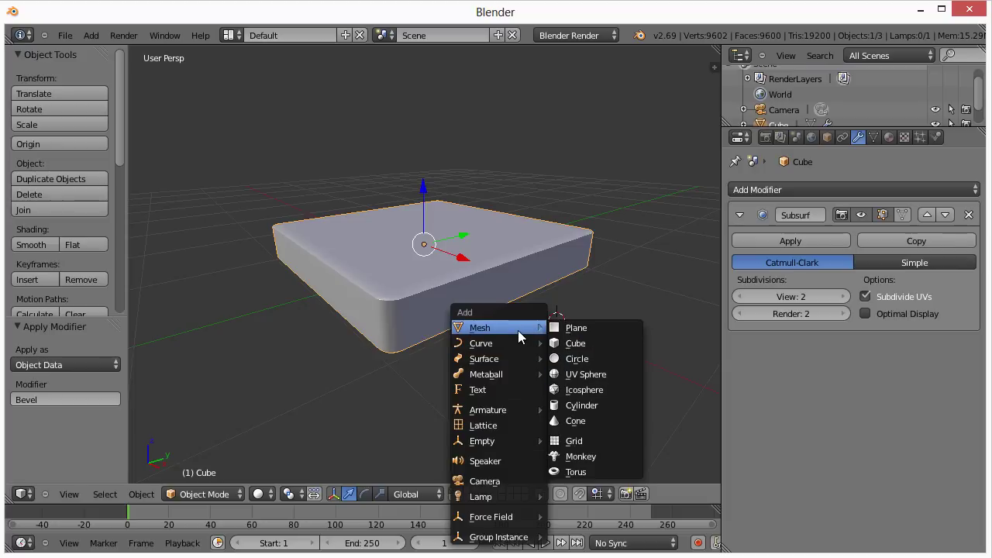
{"action": "left_click", "coordinate": [578, 360]}
Try to rotate the circle 90° about the global X axis.
{"action": "scroll", "coordinate": [584, 363], "scroll_direction": "down", "scroll_amount": 2}
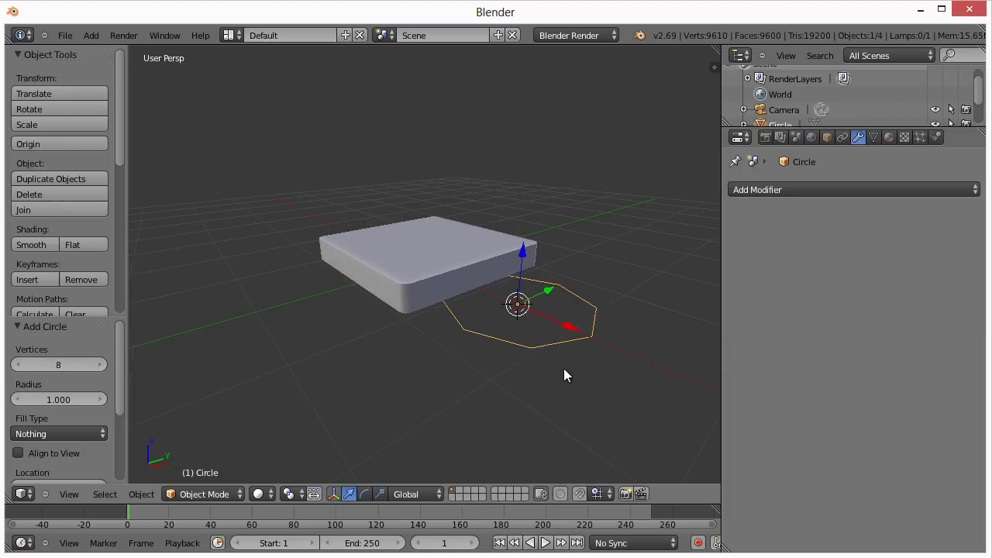
{"action": "middle_click_drag", "start_coordinate": [565, 368], "coordinate": [530, 373], "text": "shift"}
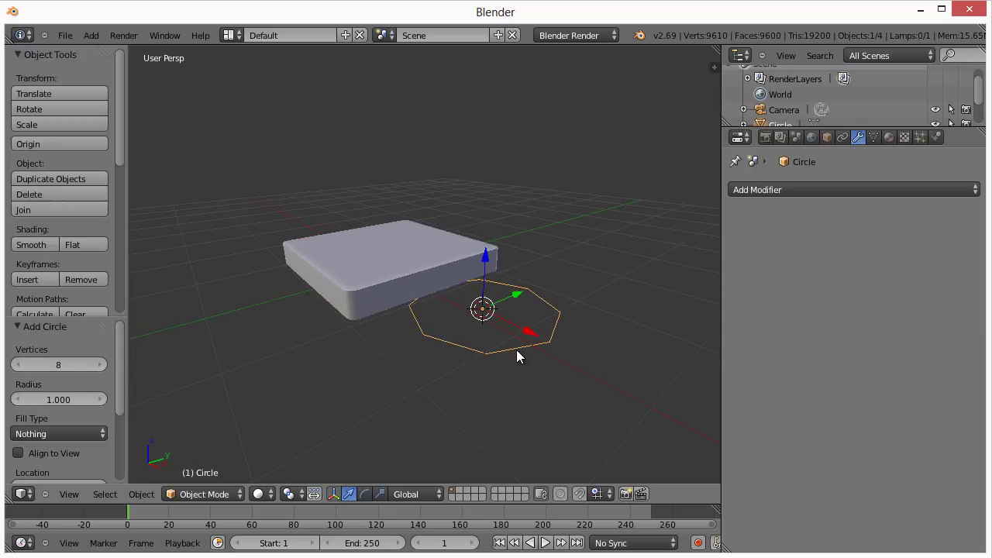
{"action": "type", "text": "rx90"}
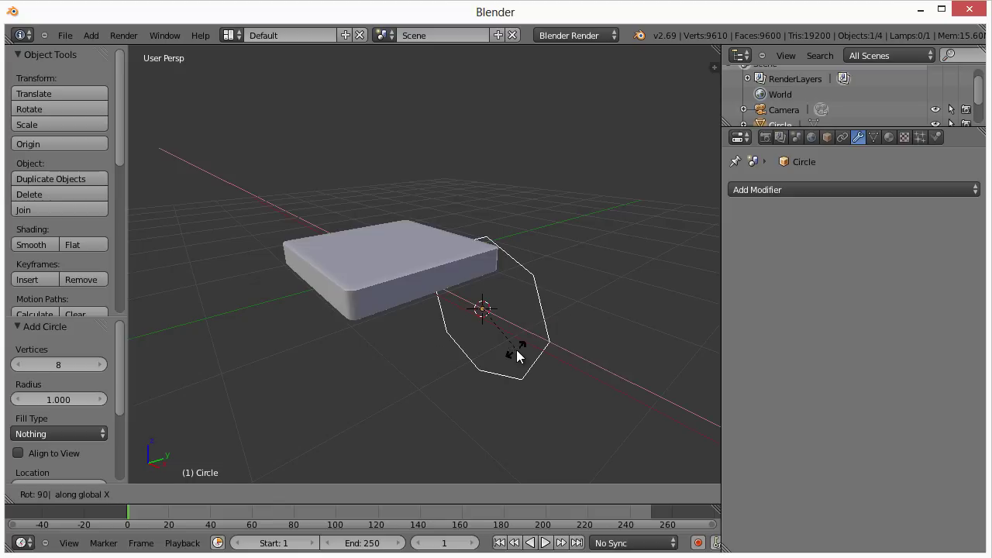
{"action": "key", "text": "Return"}
{"action": "key", "text": "ctrl+z"}
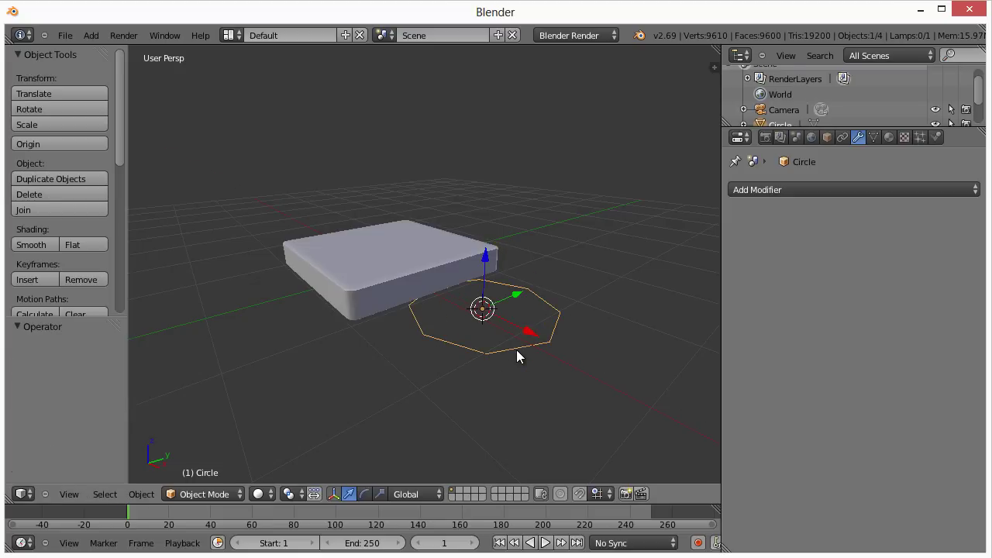
Rotate the circle 90° about the global Y axis so it stands upright.
{"action": "type", "text": "ry"}
{"action": "type", "text": "90"}
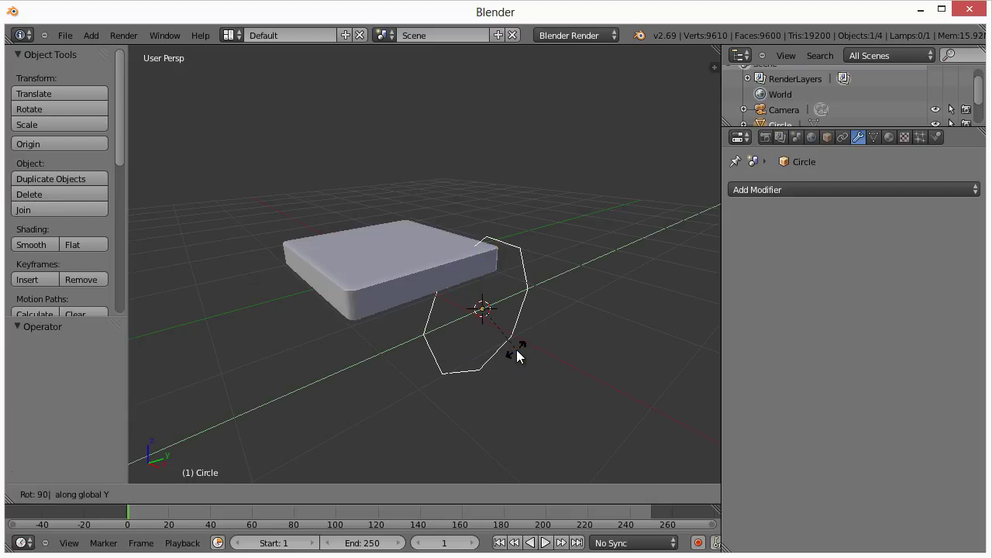
{"action": "key", "text": "Return"}
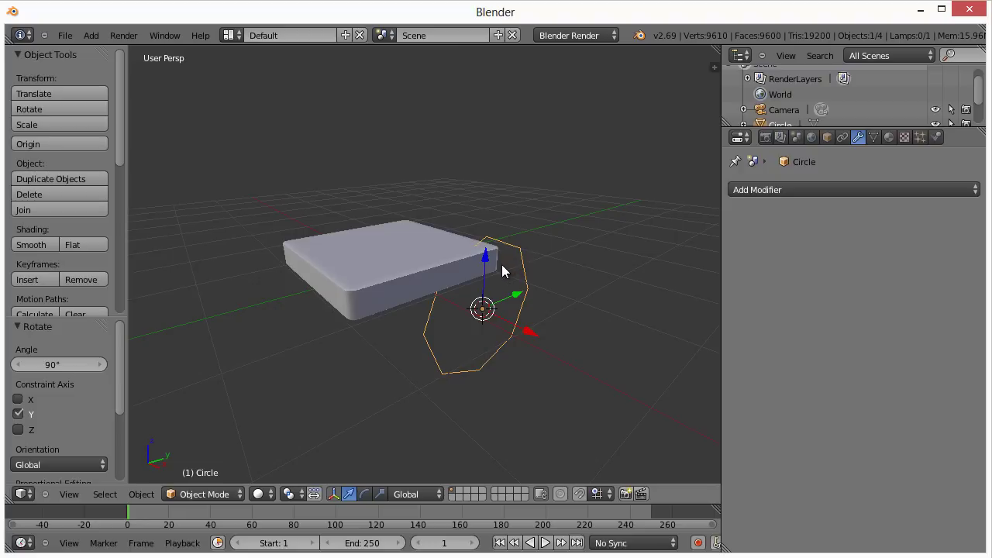
Scale the circle by about 0.166 and raise it about 0.824 along the global Z axis to the slab's height.
{"action": "key", "text": "s"}
{"action": "left_click", "coordinate": [483, 308]}
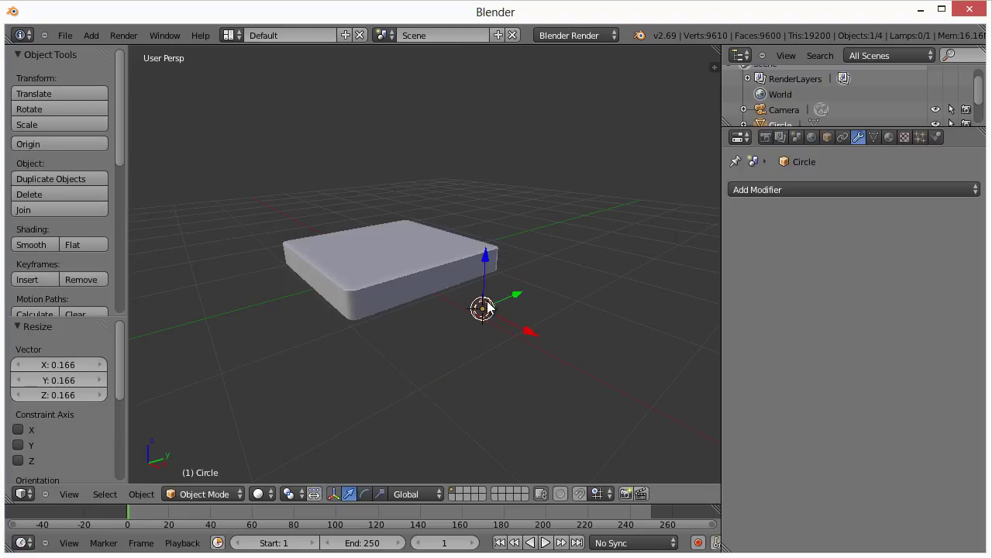
{"action": "middle_click_drag", "start_coordinate": [490, 312], "coordinate": [421, 300]}
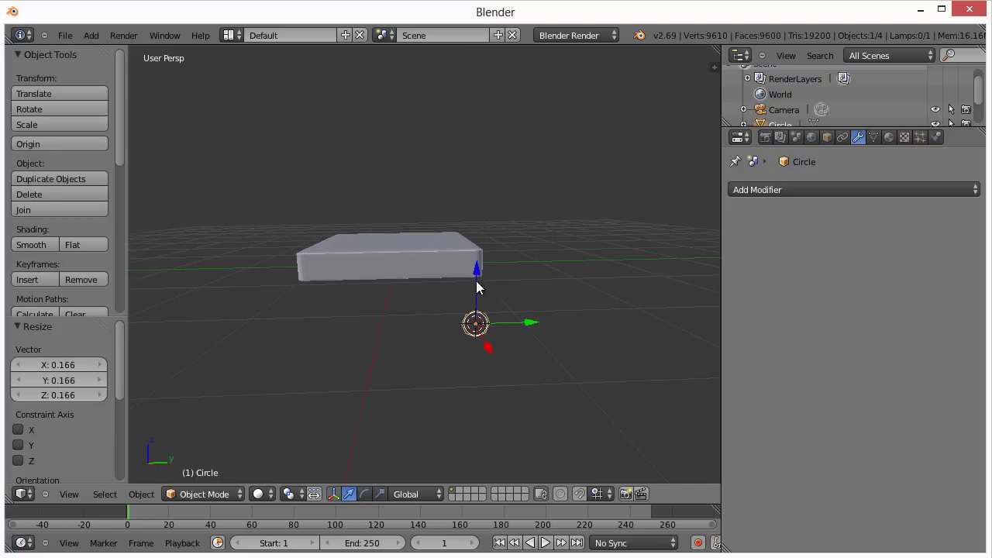
{"action": "left_click_drag", "start_coordinate": [477, 279], "coordinate": [476, 210]}
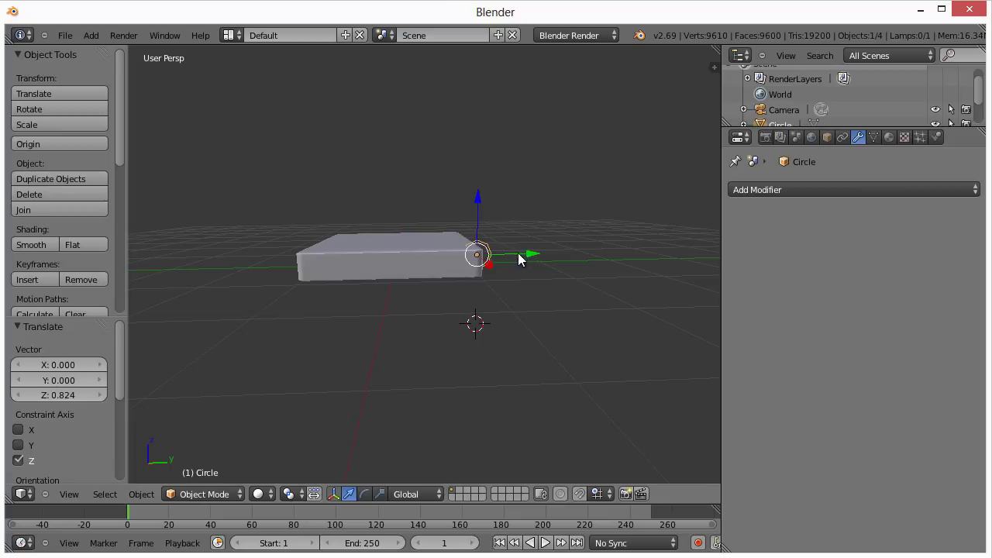
Move the circle along Y to the middle of the slab's side and about 0.524 along X, out in front of that face.
{"action": "left_click_drag", "start_coordinate": [523, 259], "coordinate": [443, 255]}
{"action": "middle_click_drag", "start_coordinate": [410, 310], "coordinate": [343, 291]}
{"action": "left_click_drag", "start_coordinate": [330, 274], "coordinate": [302, 289]}
Switch to an orthographic view and scale the circle down by about 0.514.
{"action": "middle_click_drag", "start_coordinate": [329, 323], "coordinate": [375, 319]}
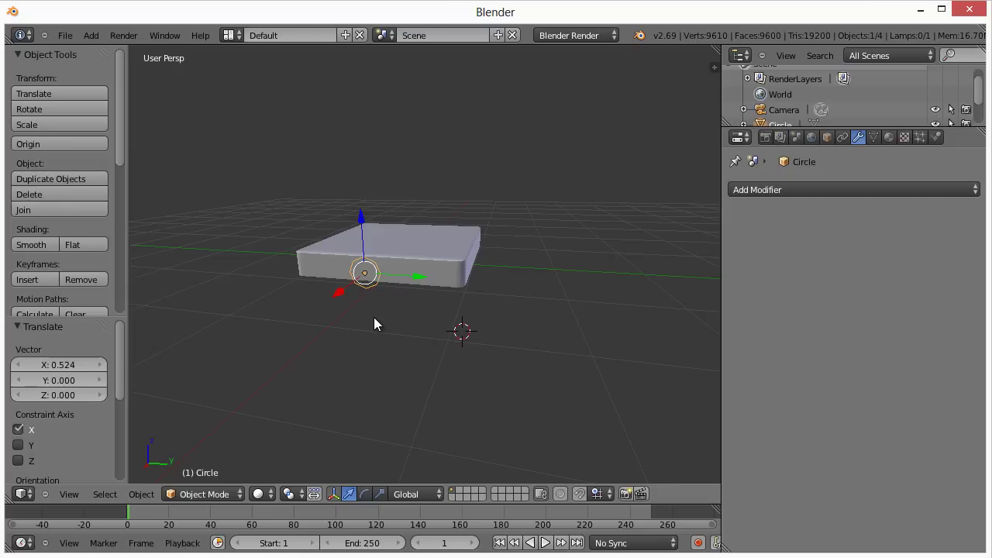
{"action": "key", "text": "KP_5"}
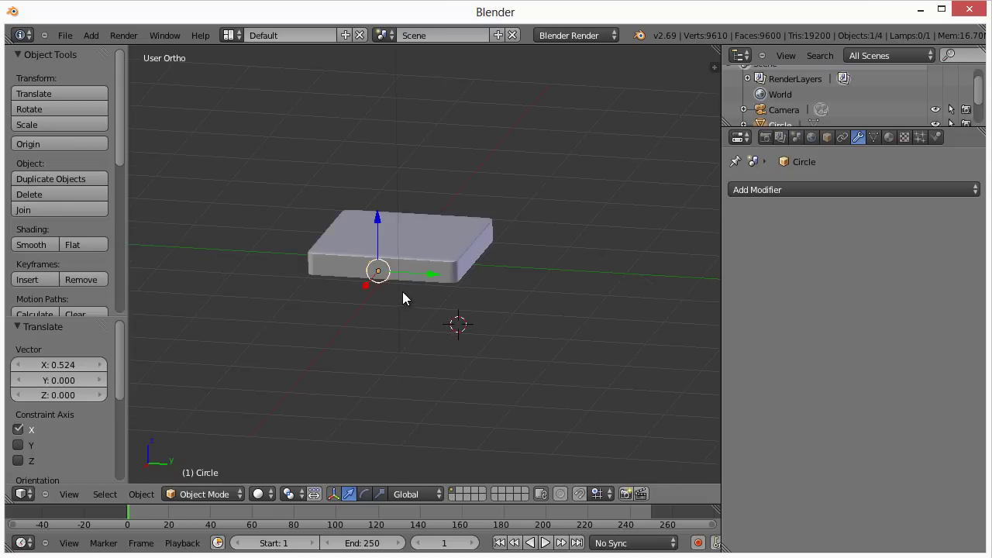
{"action": "scroll", "coordinate": [403, 289], "scroll_direction": "up", "scroll_amount": 6}
{"action": "middle_click_drag", "start_coordinate": [362, 297], "coordinate": [476, 269]}
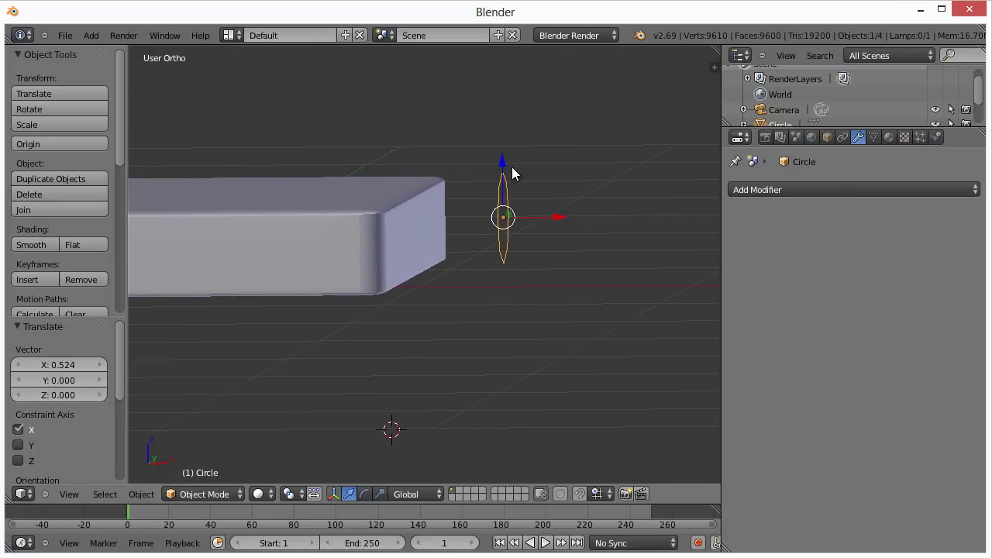
{"action": "key", "text": "s"}
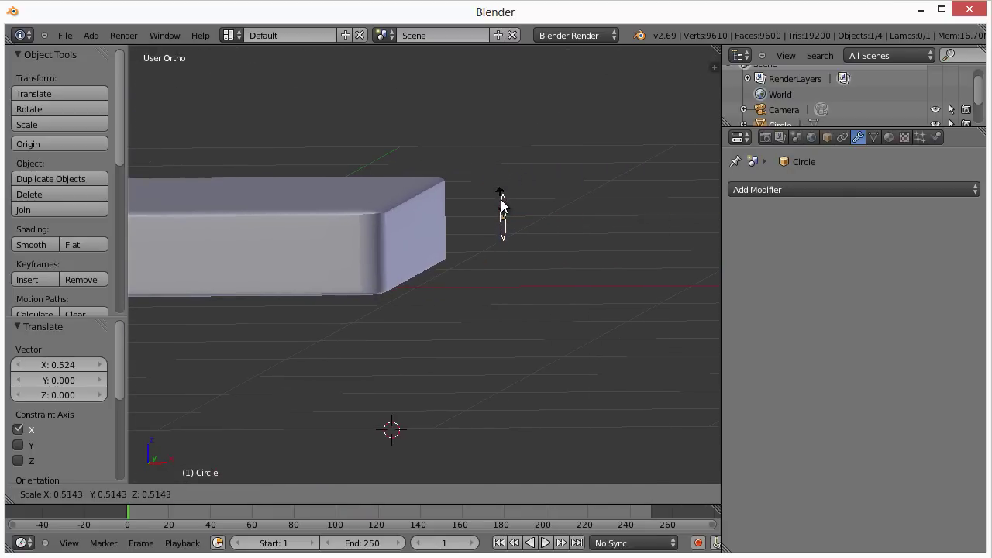
{"action": "left_click", "coordinate": [501, 195]}
In the right orthographic view, centre the circle on the slab's side face with small Y and Z moves.
{"action": "middle_click_drag", "start_coordinate": [501, 196], "coordinate": [328, 259]}
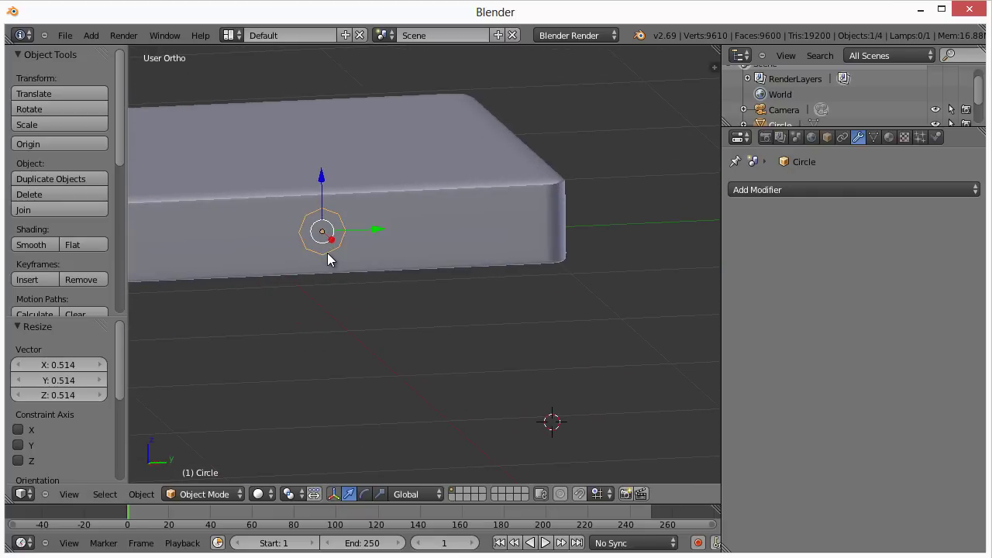
{"action": "key", "text": "KP_1"}
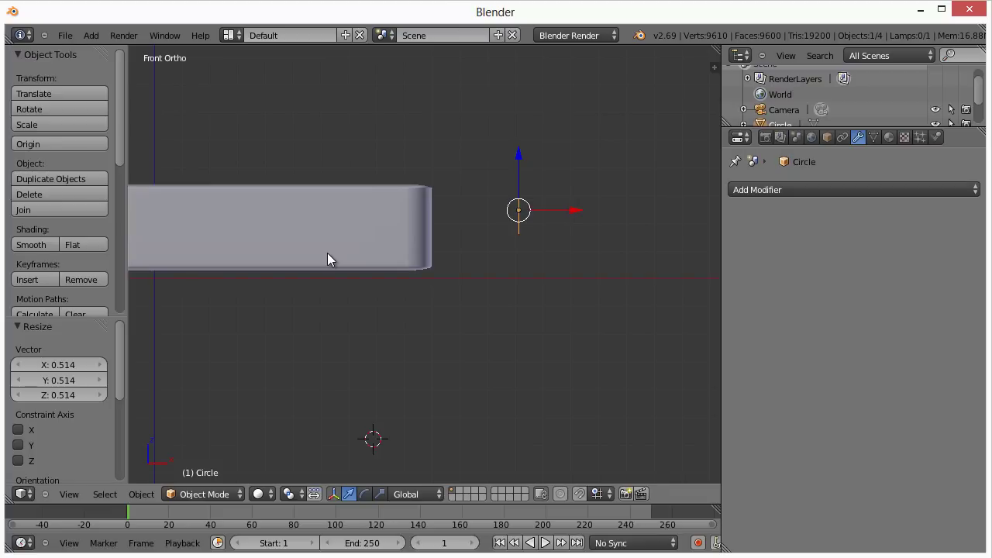
{"action": "key", "text": "KP_3"}
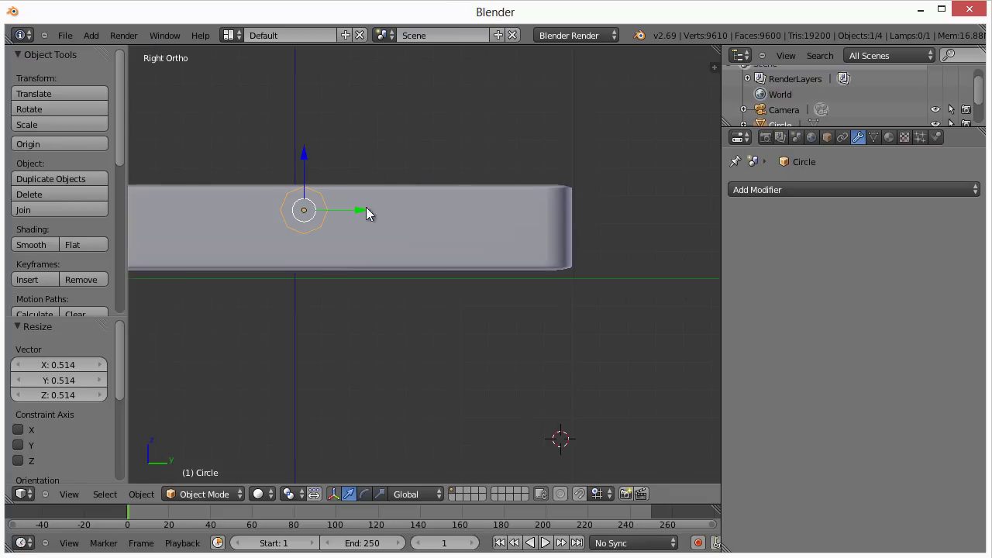
{"action": "left_click_drag", "start_coordinate": [305, 161], "coordinate": [304, 183]}
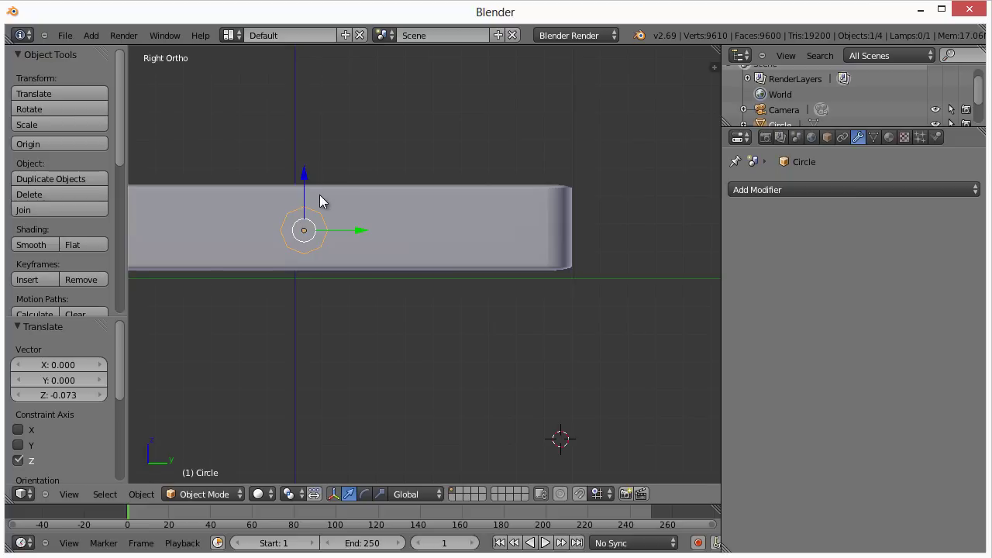
{"action": "middle_click_drag", "start_coordinate": [321, 201], "coordinate": [465, 222], "text": "shift"}
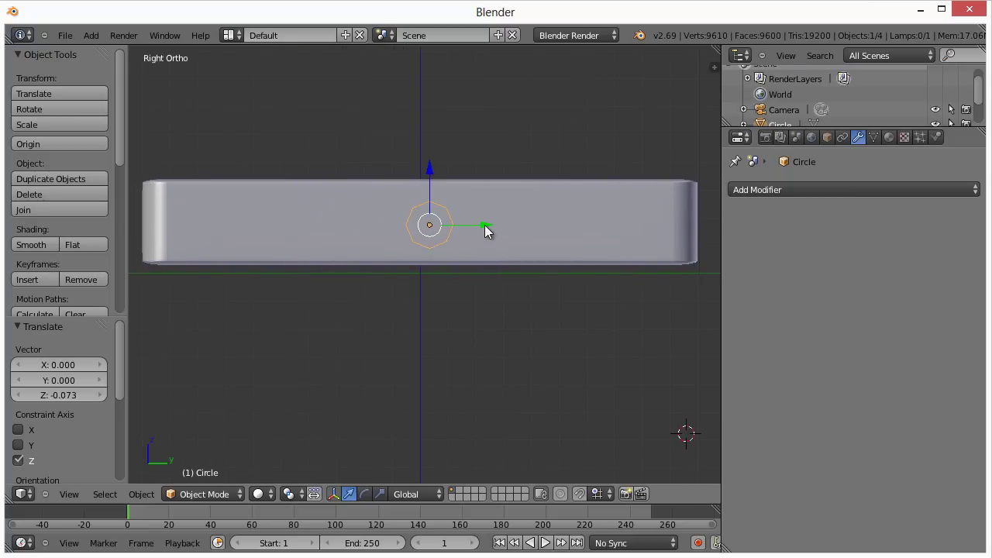
{"action": "left_click_drag", "start_coordinate": [485, 224], "coordinate": [476, 224]}
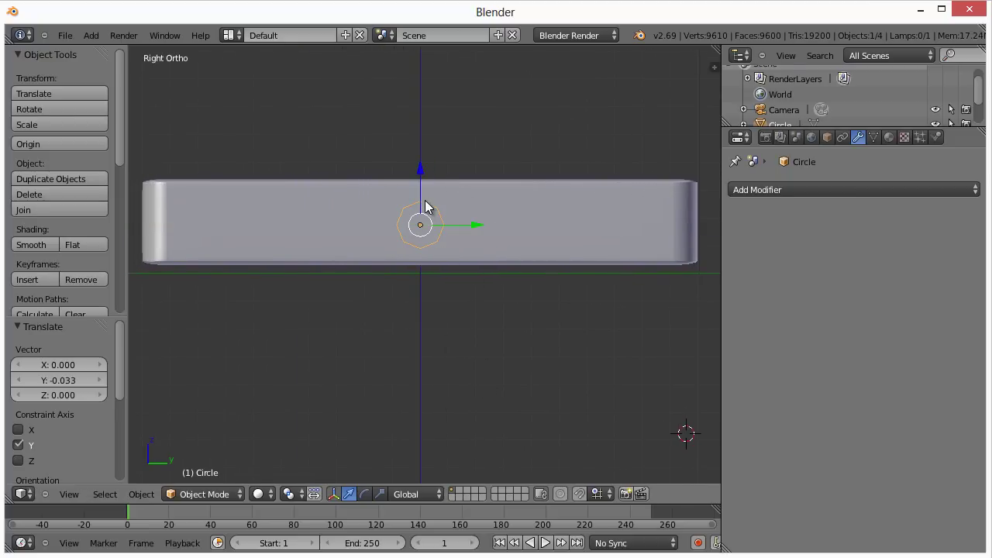
{"action": "left_click_drag", "start_coordinate": [420, 168], "coordinate": [419, 165]}
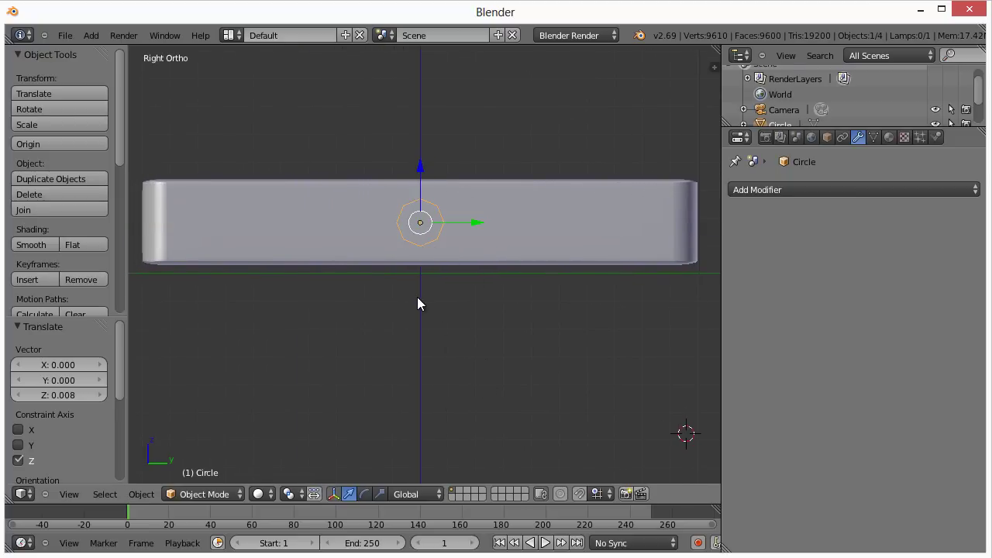
Extrude all the circle's edges about -0.271 along the global X axis towards the slab to form an open tube.
{"action": "middle_click_drag", "start_coordinate": [419, 301], "coordinate": [517, 342]}
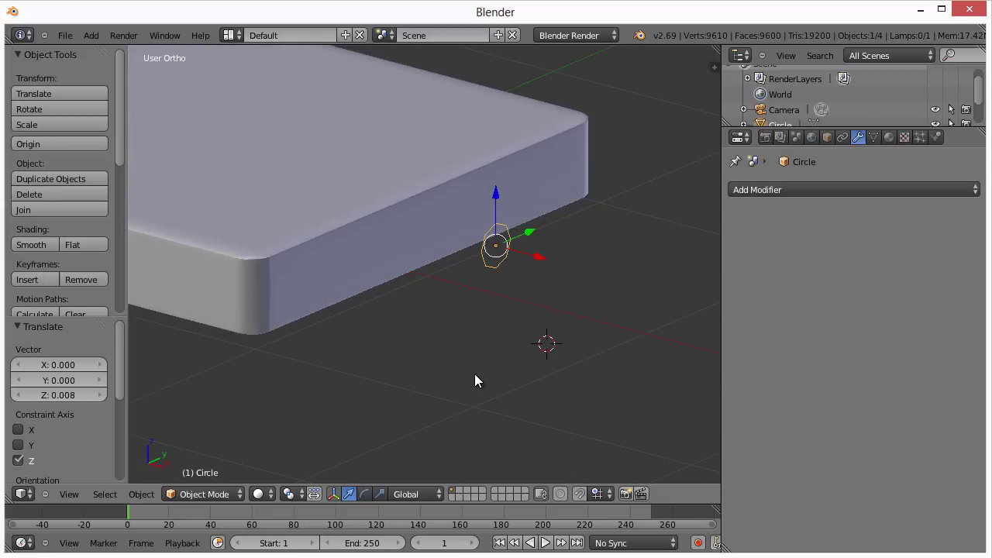
{"action": "right_click", "coordinate": [366, 217]}
{"action": "right_click", "coordinate": [509, 242]}
{"action": "key", "text": "Tab"}
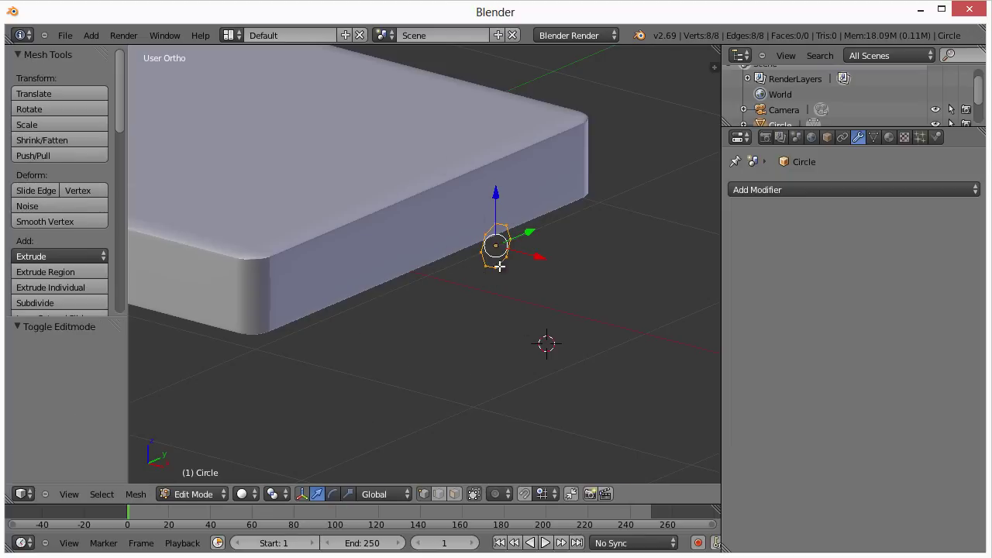
{"action": "left_click", "coordinate": [455, 494]}
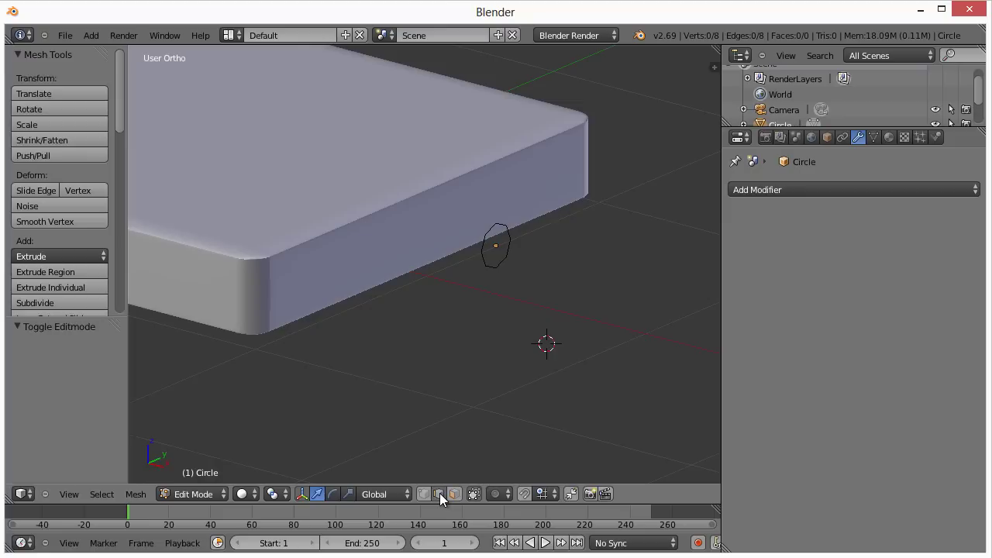
{"action": "key", "text": "a"}
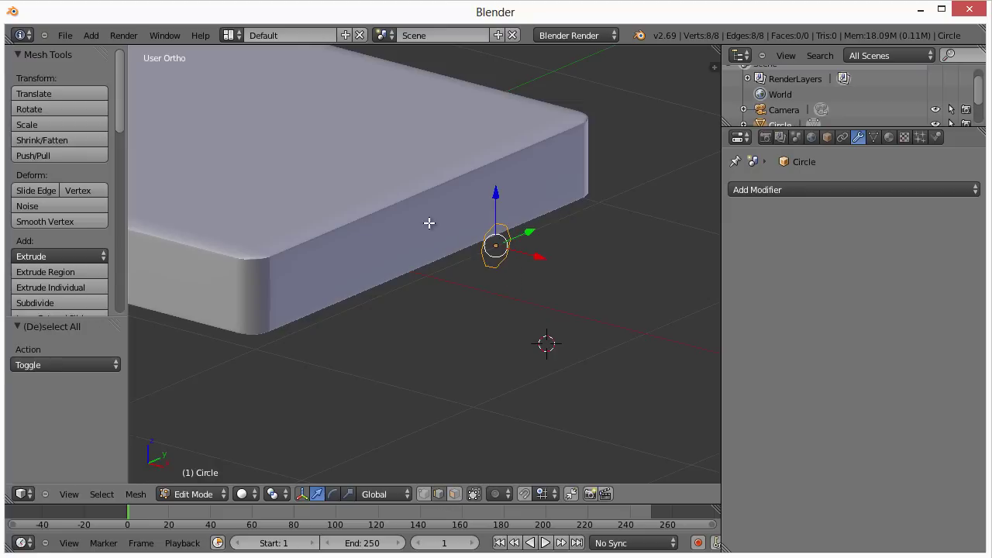
{"action": "key", "text": "e"}
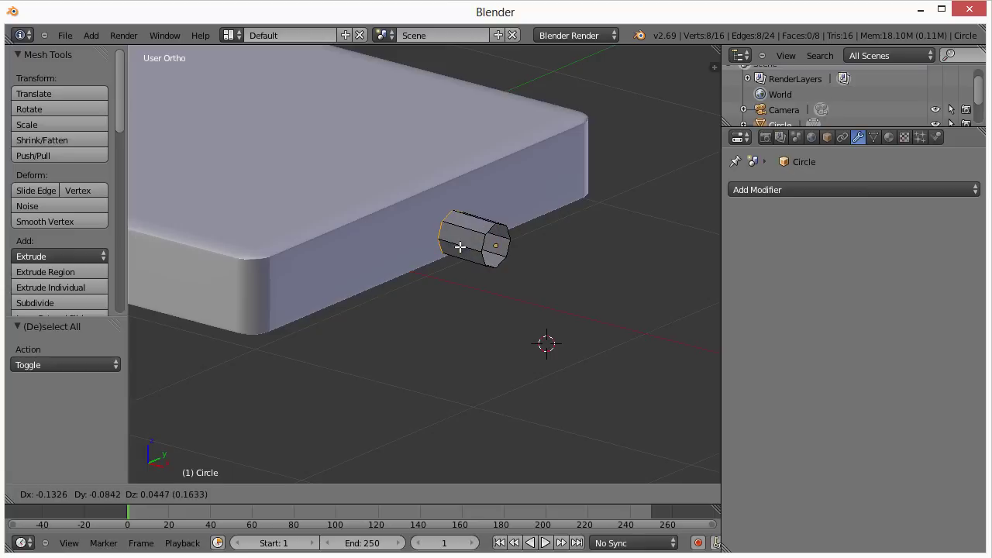
{"action": "key", "text": "x"}
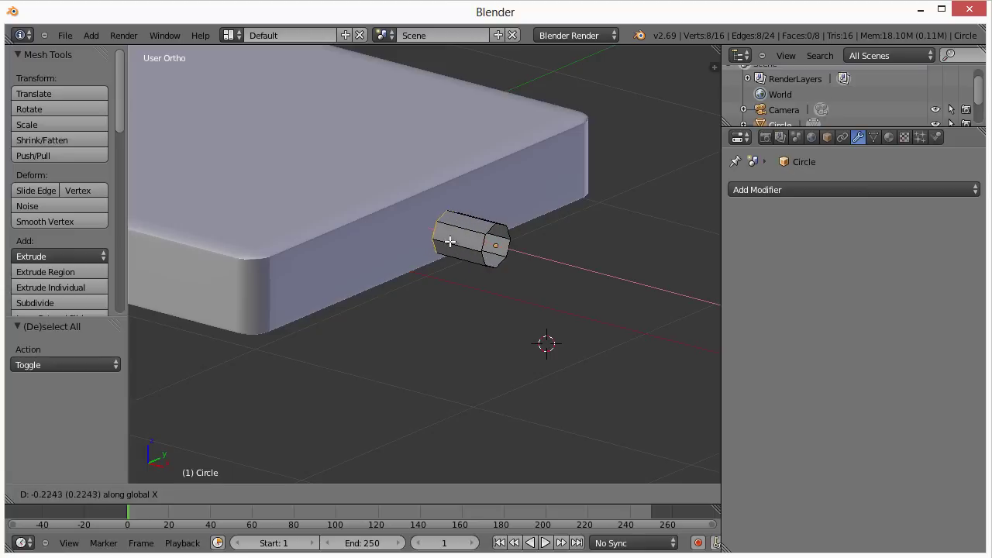
{"action": "left_click", "coordinate": [447, 237]}
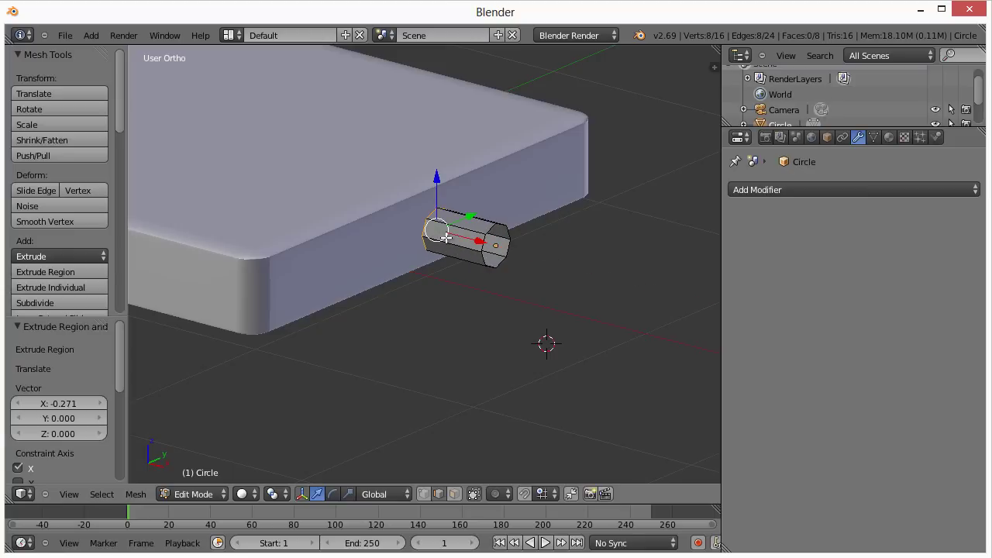
Join the tube and the slab into one object, with the slab as the active object.
{"action": "middle_click_drag", "start_coordinate": [445, 237], "coordinate": [399, 361]}
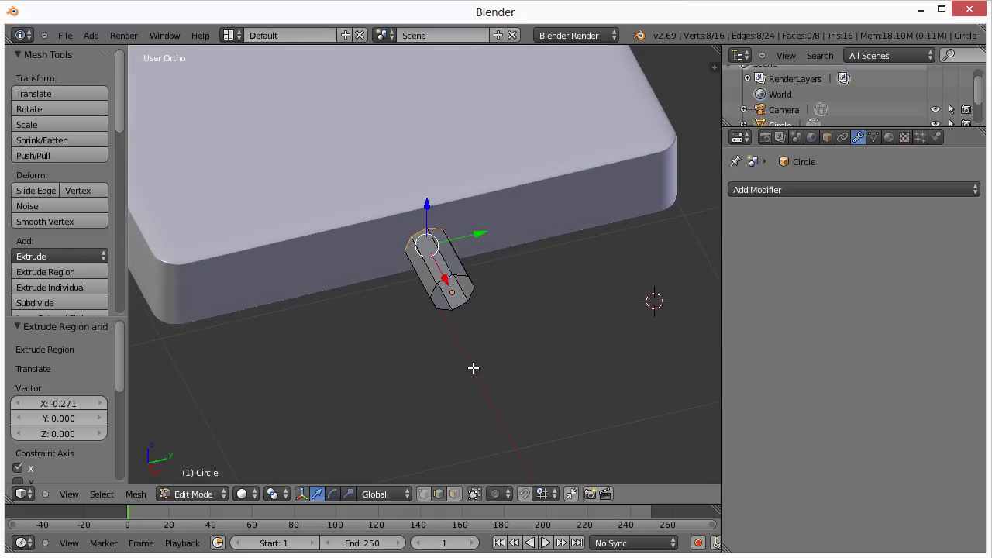
{"action": "middle_click_drag", "start_coordinate": [473, 368], "coordinate": [625, 201]}
{"action": "key", "text": "Tab"}
{"action": "key", "text": "Tab"}
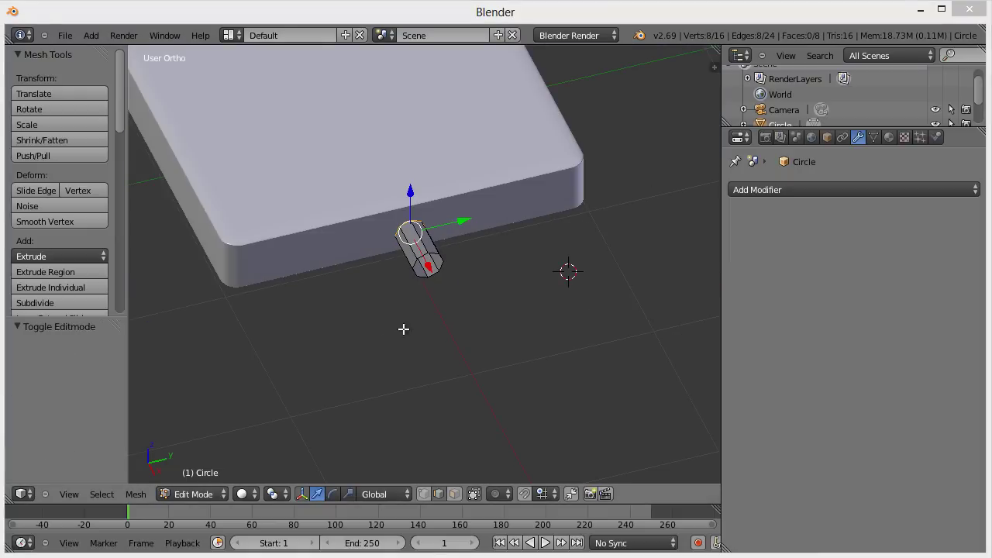
{"action": "left_click", "coordinate": [352, 310]}
{"action": "key", "text": "Tab"}
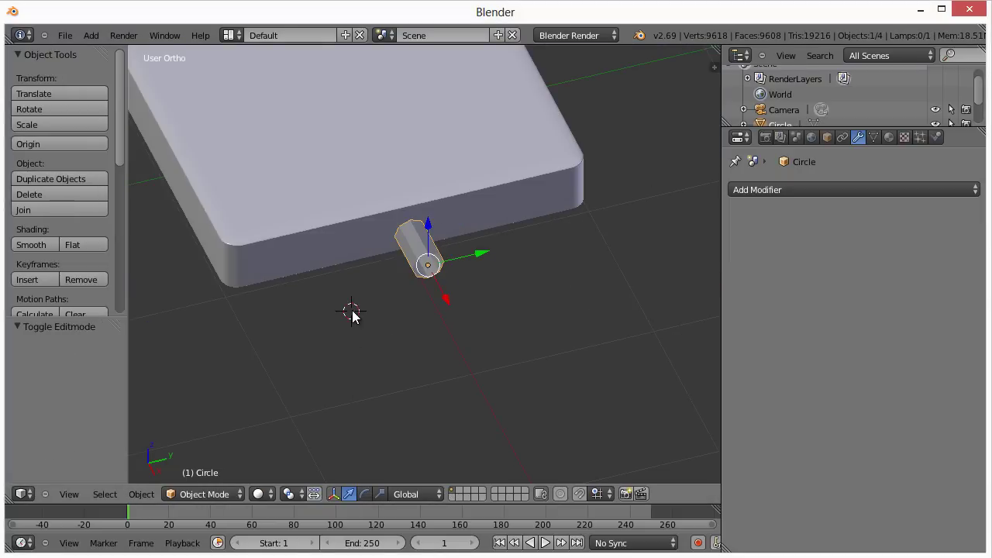
{"action": "right_click", "coordinate": [360, 224], "text": "shift"}
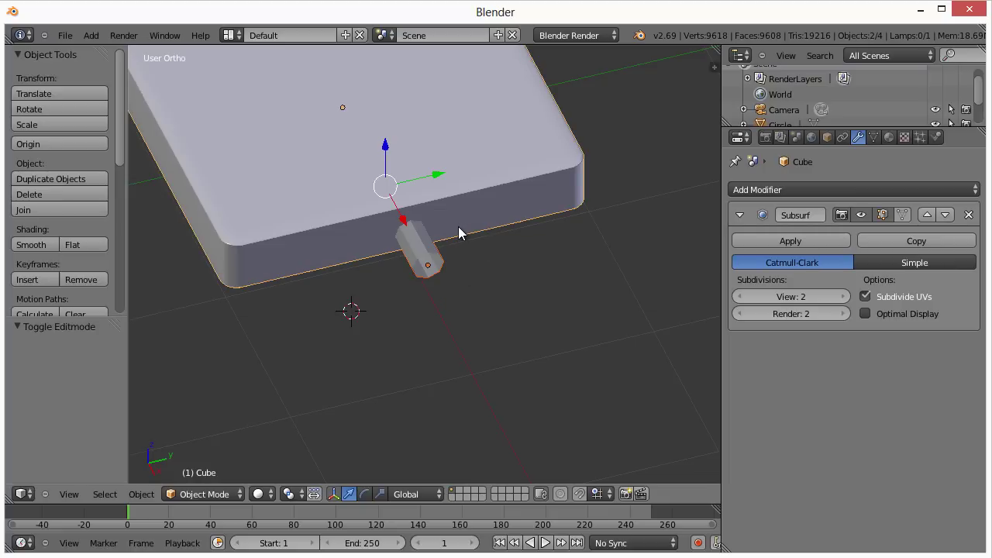
{"action": "key", "text": "ctrl+j"}
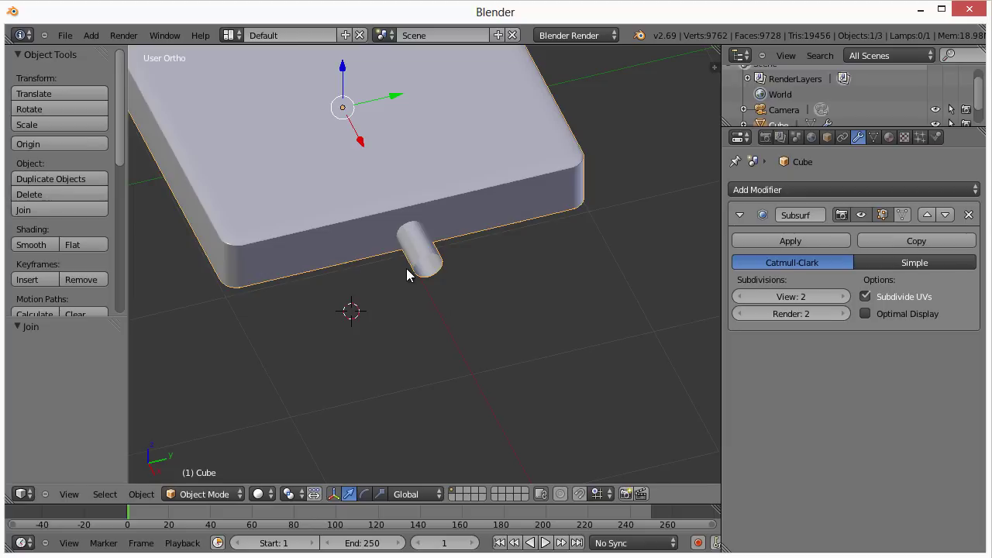
Enter Edit Mode on the joined object and examine where the tube meets the slab's side face.
{"action": "key", "text": "Tab"}
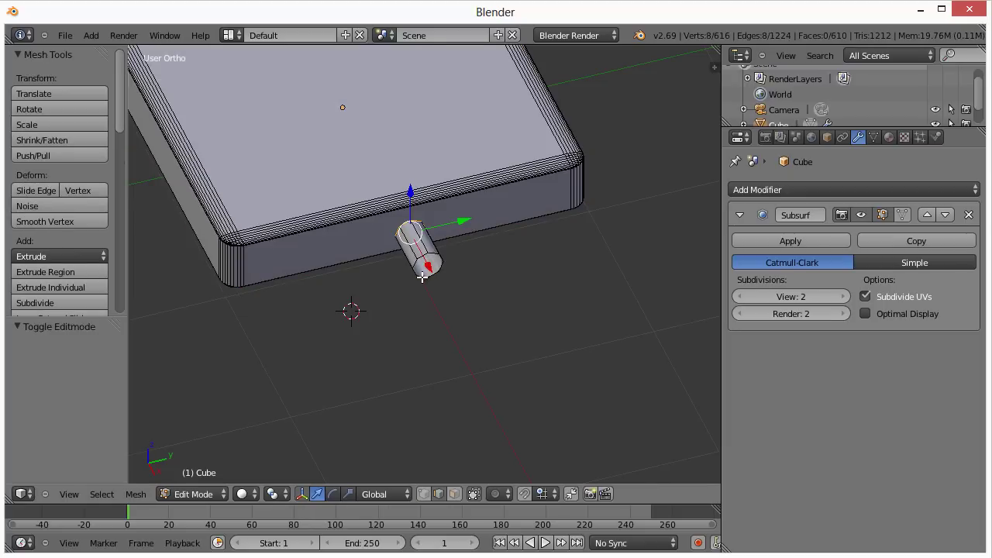
{"action": "scroll", "coordinate": [426, 260], "scroll_direction": "up", "scroll_amount": 4}
{"action": "middle_click_drag", "start_coordinate": [467, 298], "coordinate": [405, 248]}
{"action": "scroll", "coordinate": [404, 249], "scroll_direction": "down", "scroll_amount": 2}
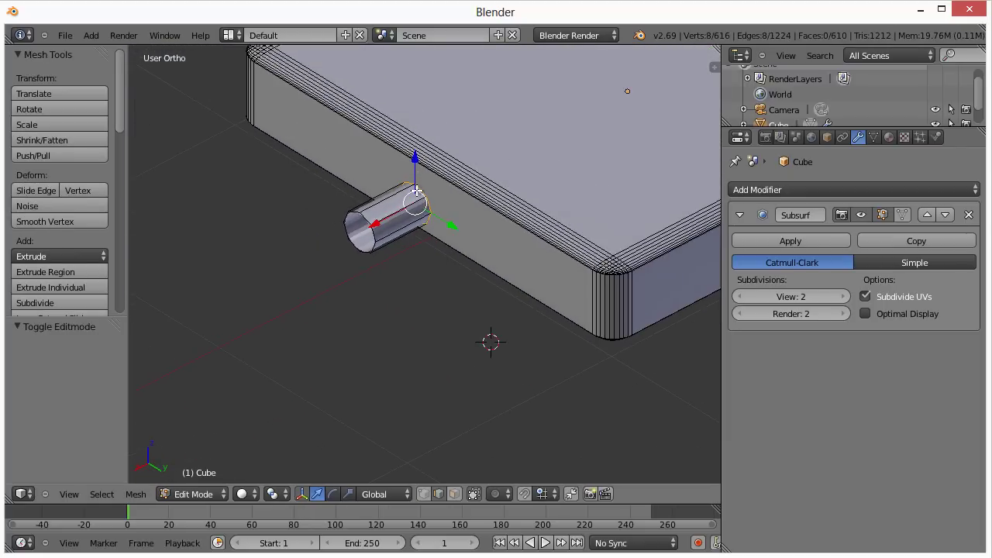
{"action": "scroll", "coordinate": [457, 238], "scroll_direction": "up", "scroll_amount": 2}
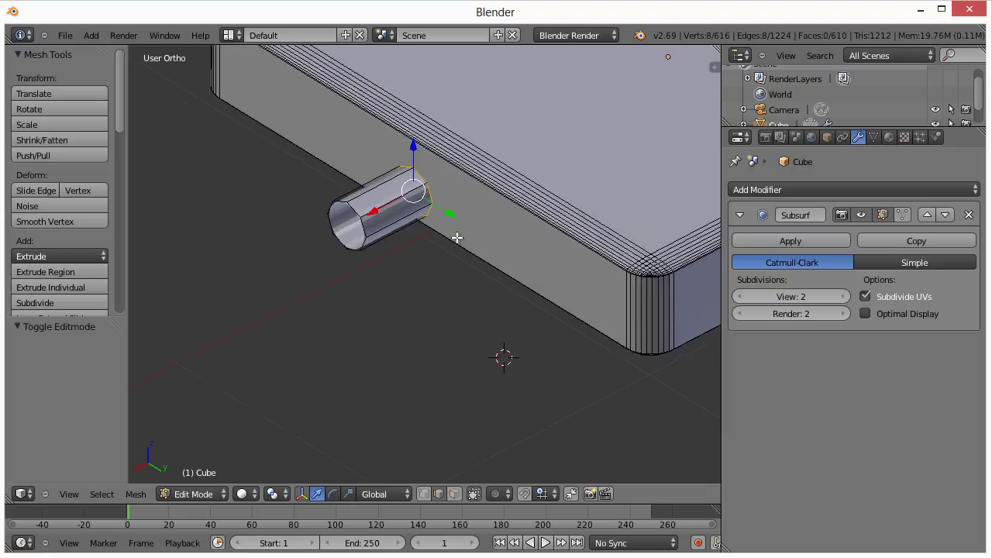
{"action": "middle_click_drag", "start_coordinate": [441, 271], "coordinate": [434, 334], "text": "shift"}
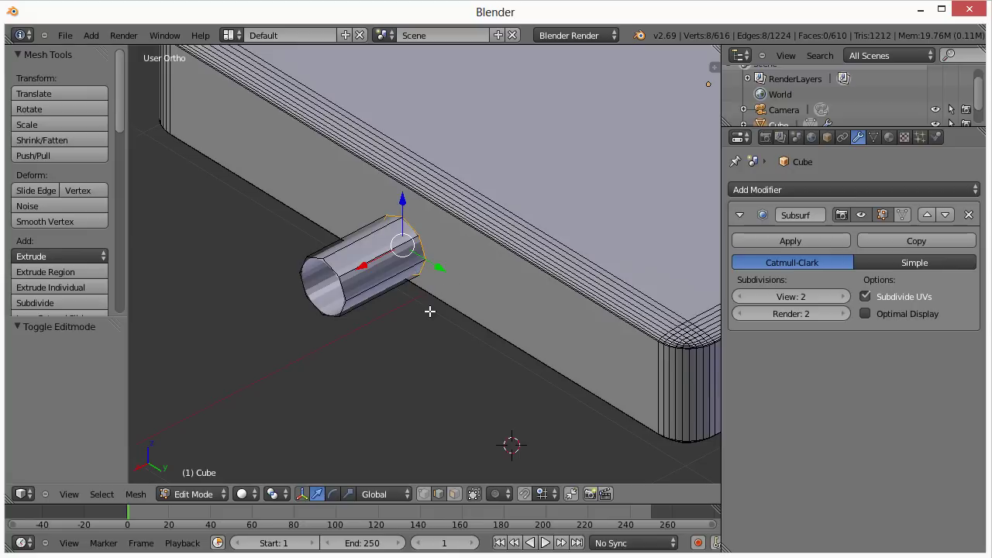
{"action": "middle_click_drag", "start_coordinate": [440, 318], "coordinate": [479, 318]}
{"action": "scroll", "coordinate": [497, 298], "scroll_direction": "down", "scroll_amount": 4}
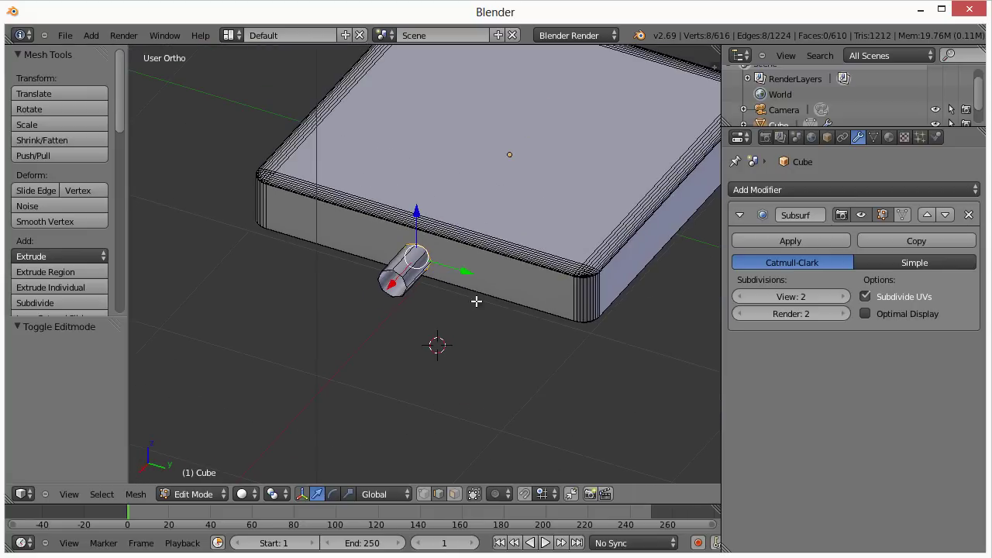
{"action": "scroll", "coordinate": [473, 301], "scroll_direction": "up", "scroll_amount": 6}
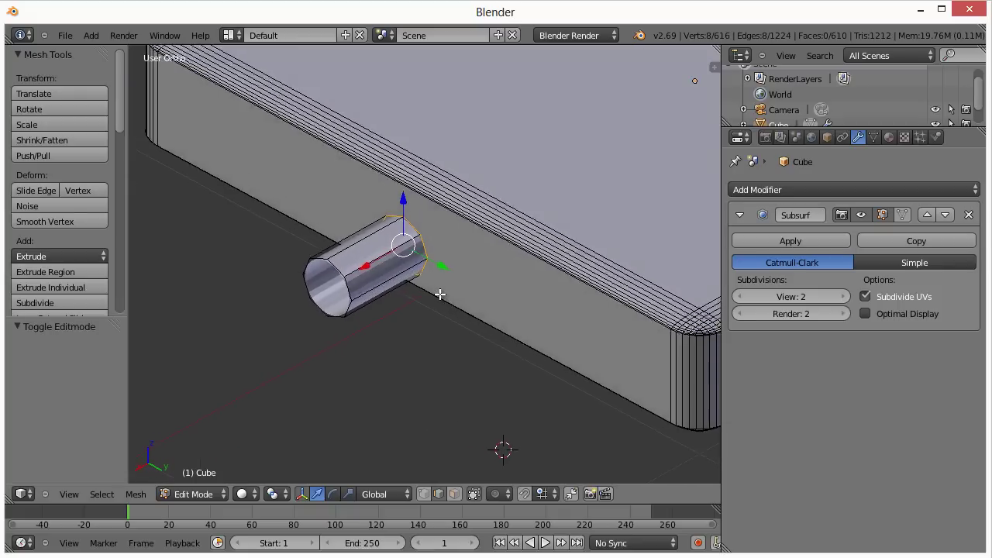
{"action": "middle_click_drag", "start_coordinate": [439, 295], "coordinate": [493, 269]}
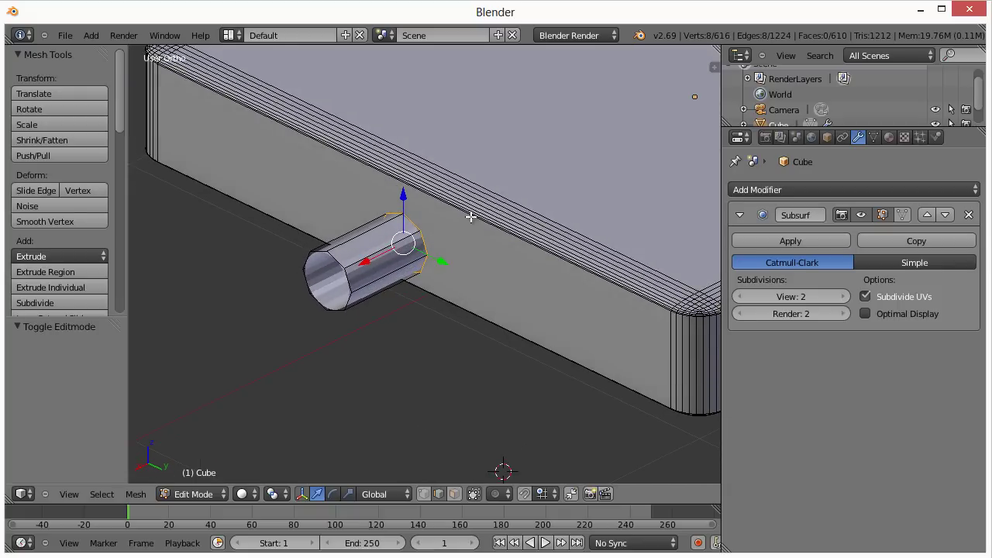
Add a vertical loop cut around the slab on the tube's positive Y side, and move it about -0.076 along Y in the right view.
{"action": "key", "text": "ctrl+r"}
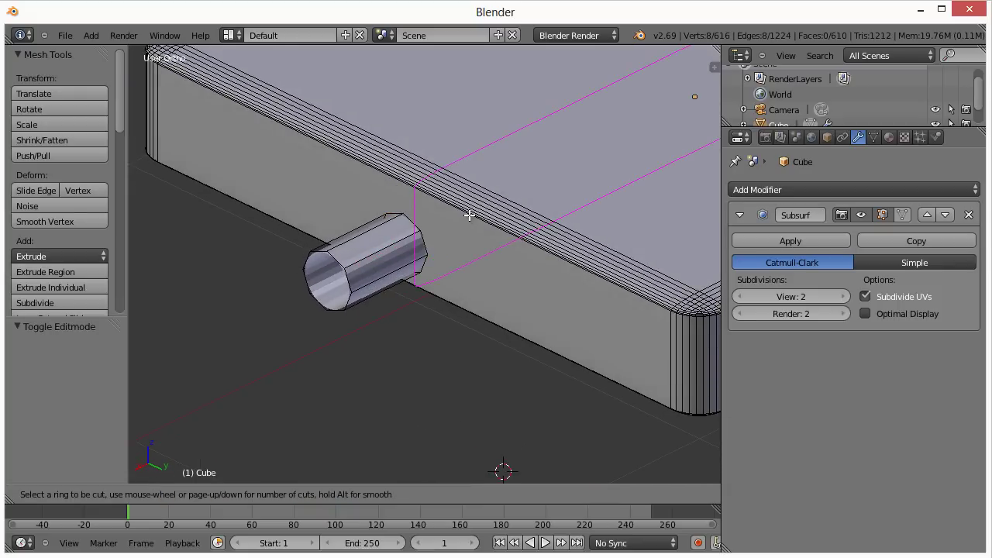
{"action": "left_click", "coordinate": [417, 189]}
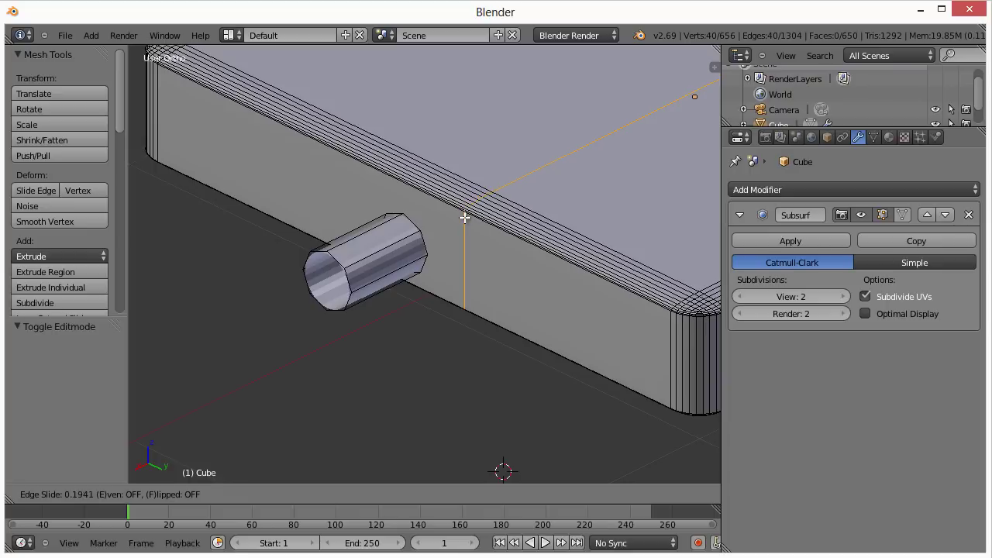
{"action": "left_click", "coordinate": [468, 219]}
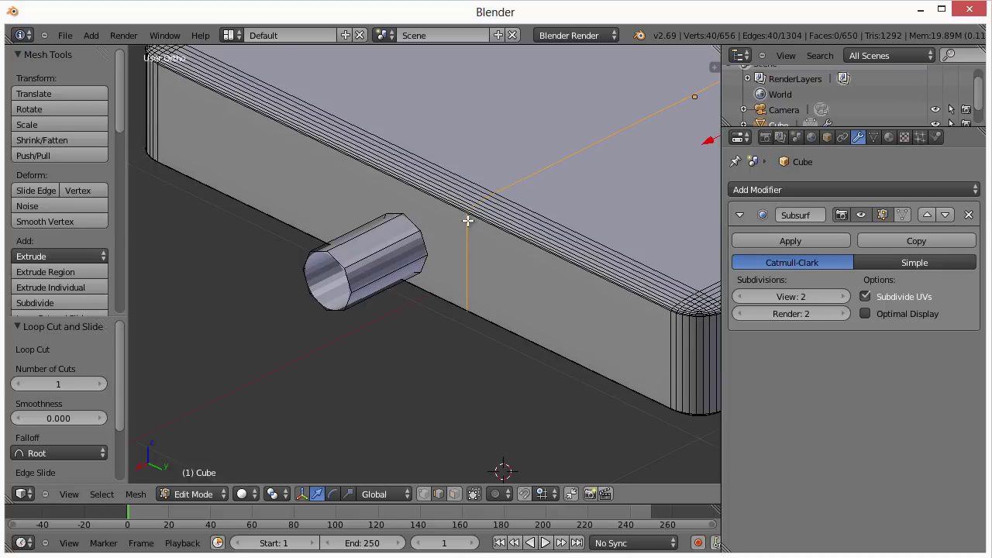
{"action": "key", "text": "KP_3"}
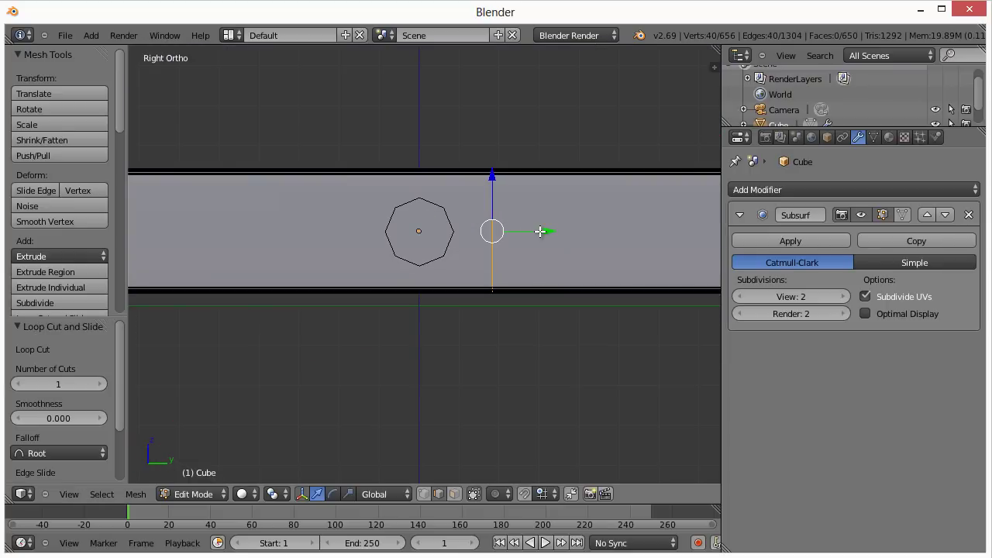
{"action": "left_click_drag", "start_coordinate": [545, 231], "coordinate": [514, 231]}
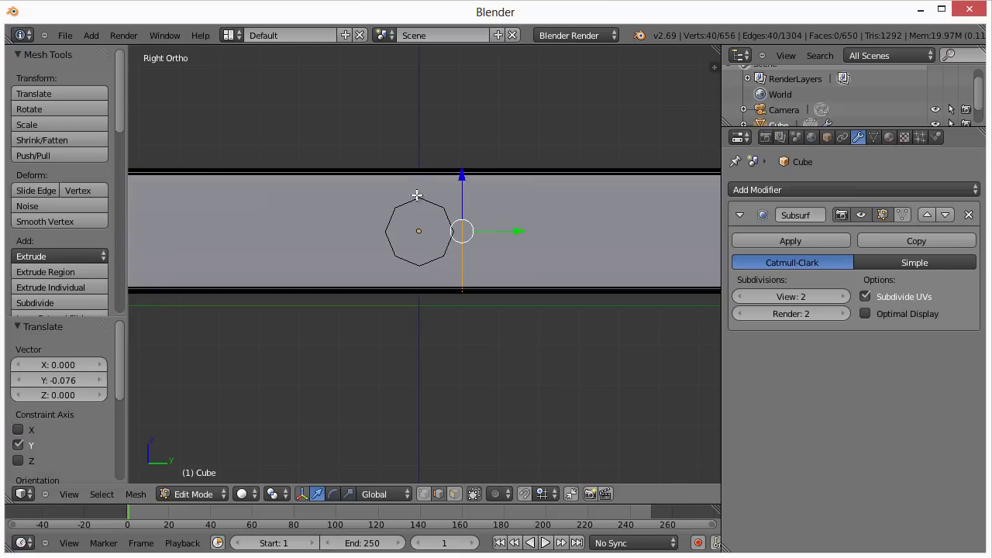
Add a second vertical loop cut just beyond the tube's negative Y side, and shift the first cut about 0.016 along Y.
{"action": "key", "text": "ctrl+r"}
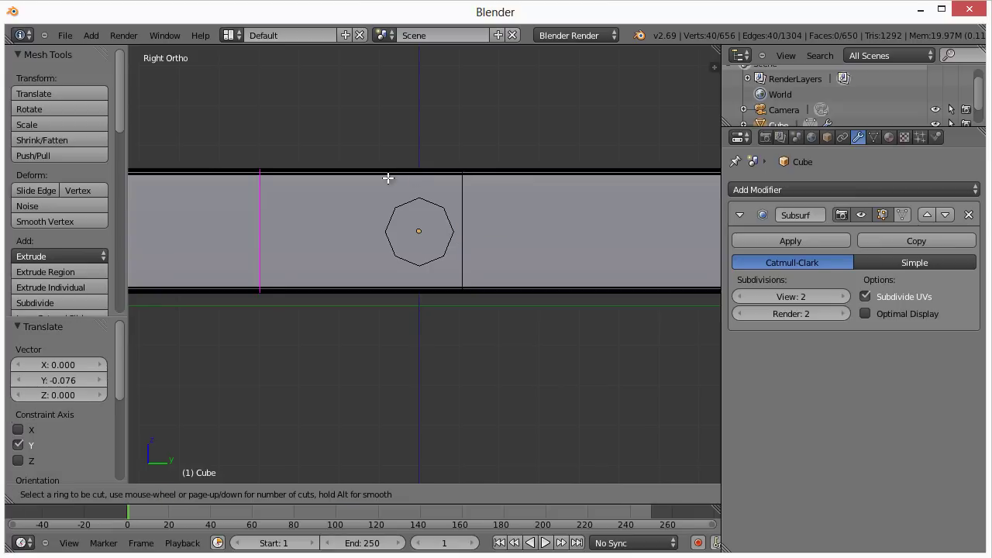
{"action": "left_click", "coordinate": [265, 176]}
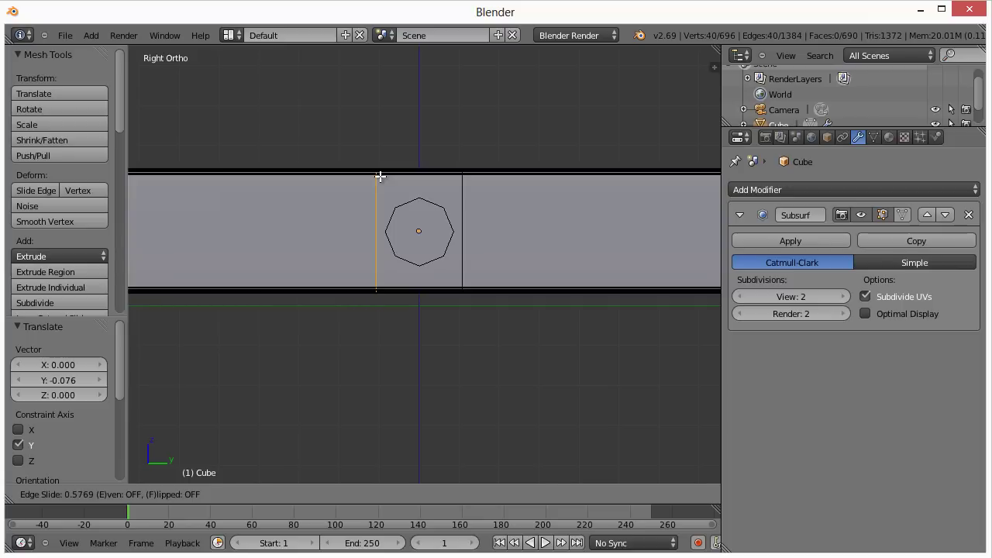
{"action": "left_click", "coordinate": [371, 173]}
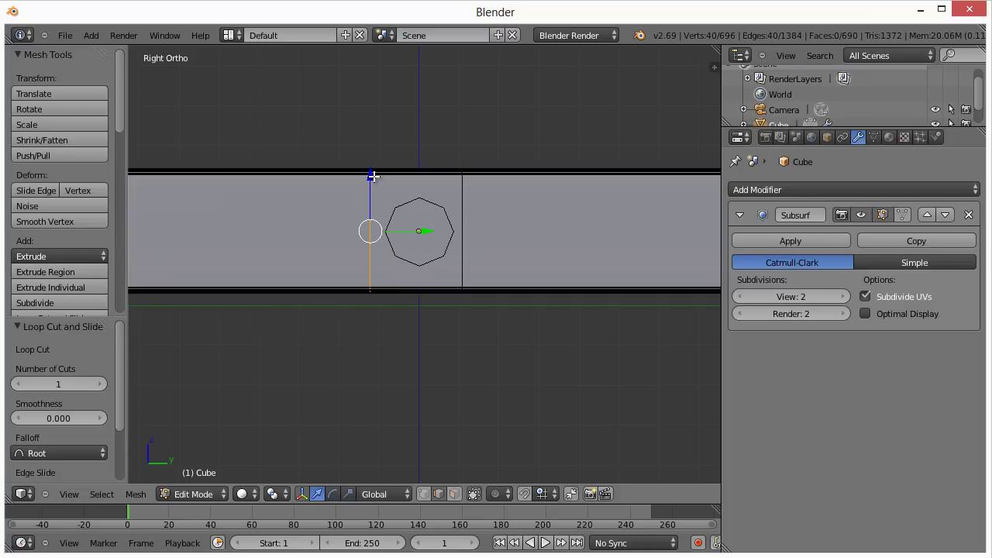
{"action": "right_click", "coordinate": [463, 195], "text": "alt"}
{"action": "left_click_drag", "start_coordinate": [521, 231], "coordinate": [525, 231]}
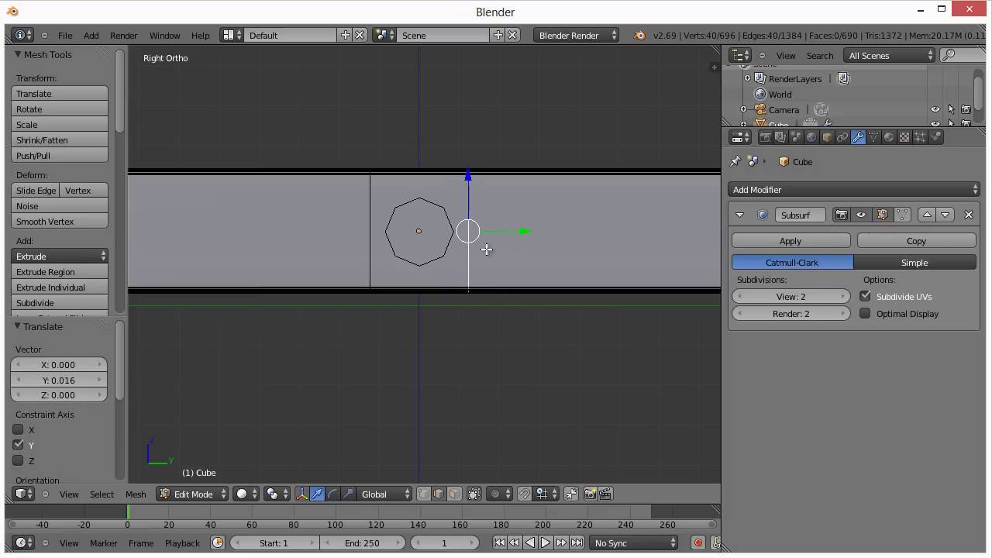
Add two horizontal loop cuts around the slab, one slid just above the tube and one just below it.
{"action": "key", "text": "ctrl+r"}
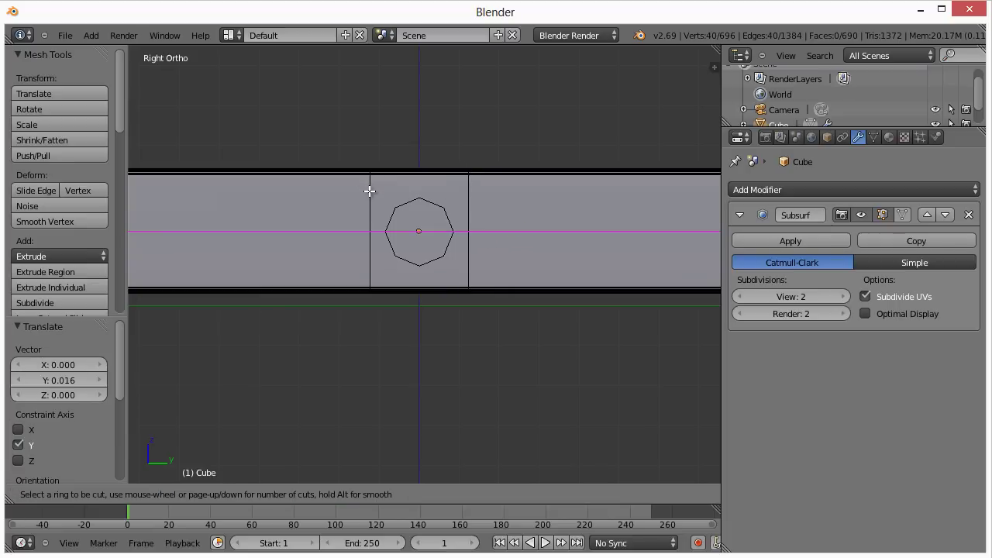
{"action": "left_click", "coordinate": [370, 235]}
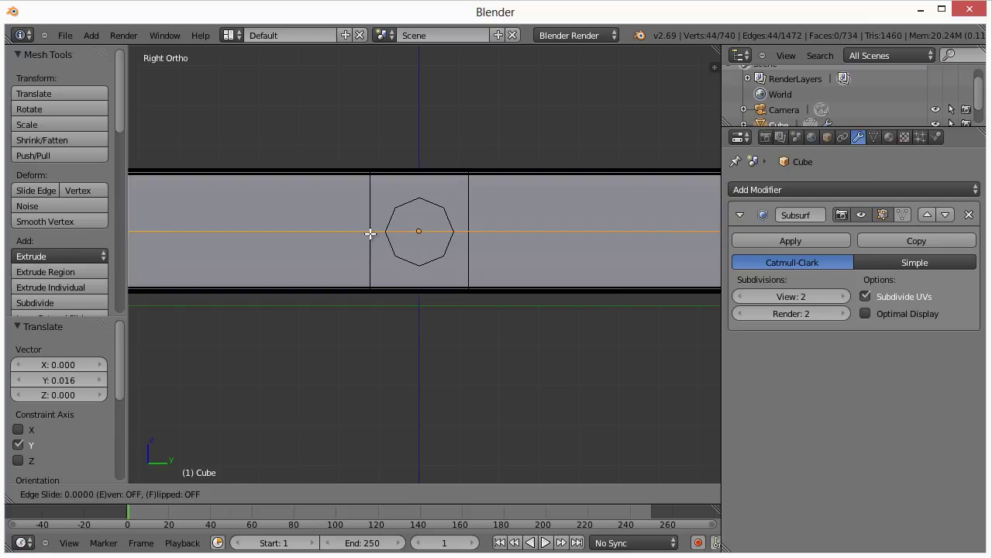
{"action": "left_click", "coordinate": [372, 187]}
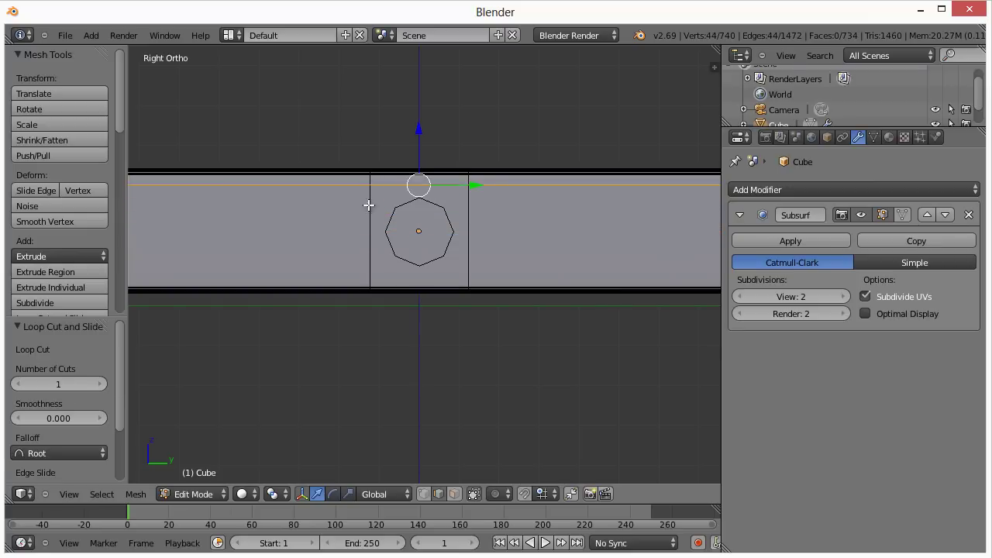
{"action": "key", "text": "ctrl+r"}
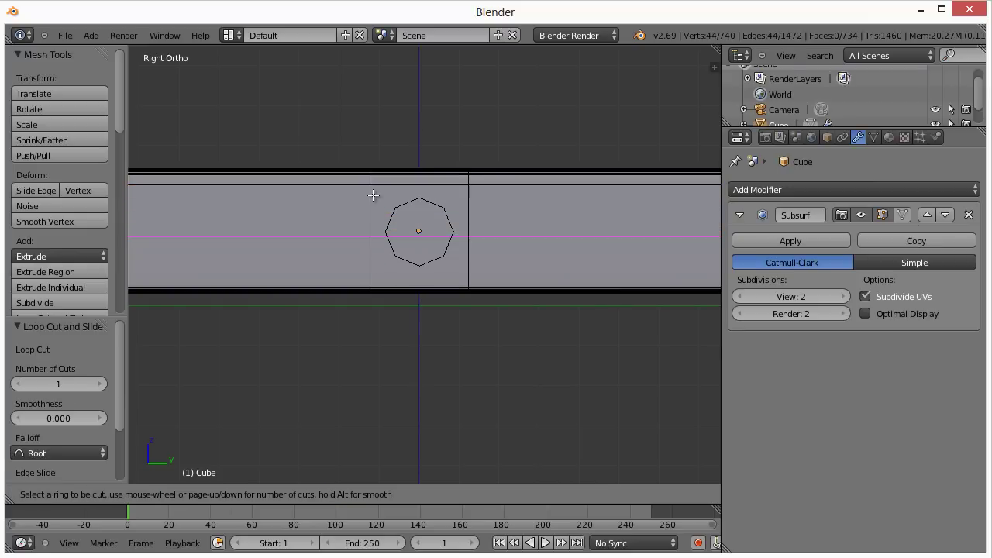
{"action": "left_click", "coordinate": [372, 236]}
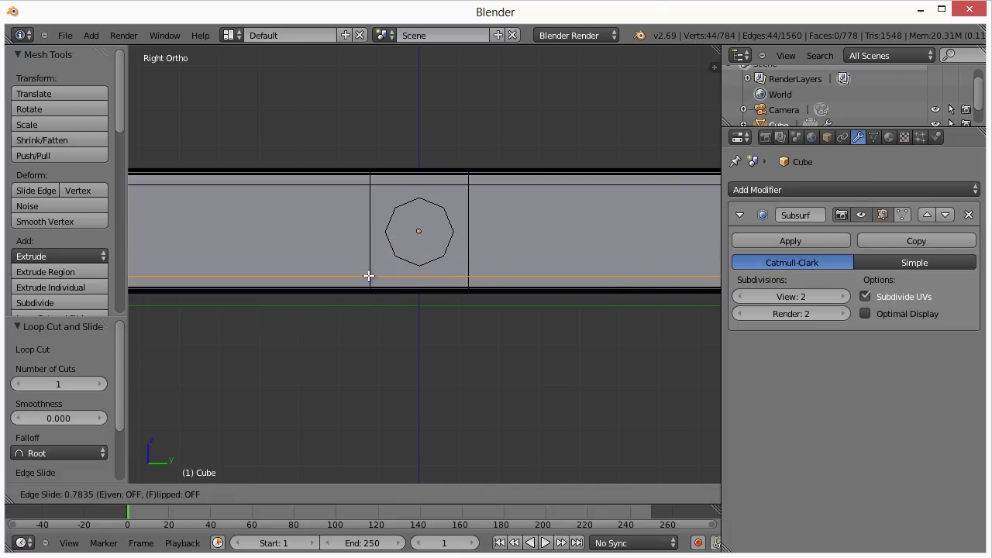
{"action": "left_click", "coordinate": [369, 275]}
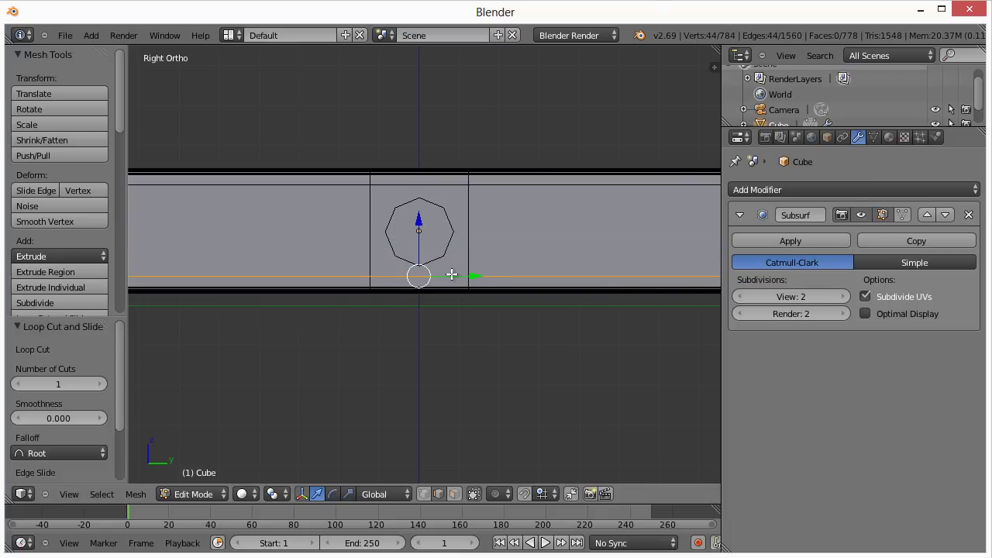
Add an unslid horizontal loop cut and an unslid vertical loop cut crossing at the tube's centre.
{"action": "key", "text": "ctrl+r"}
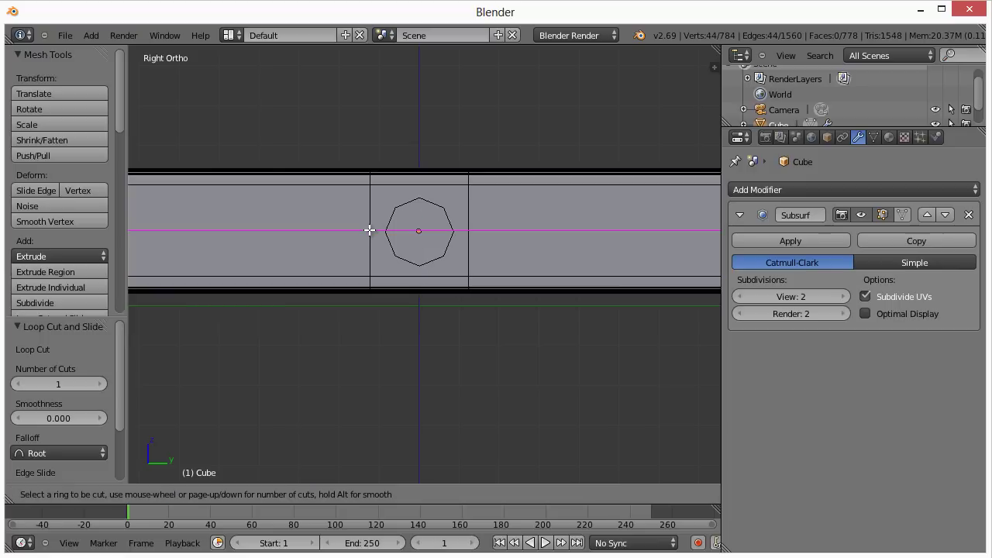
{"action": "left_click", "coordinate": [370, 230]}
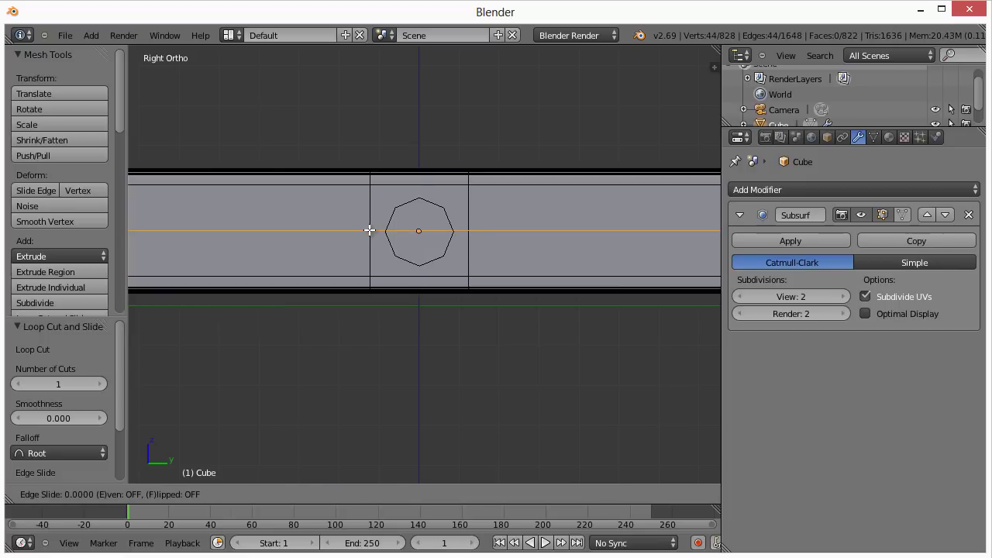
{"action": "left_click", "coordinate": [370, 230]}
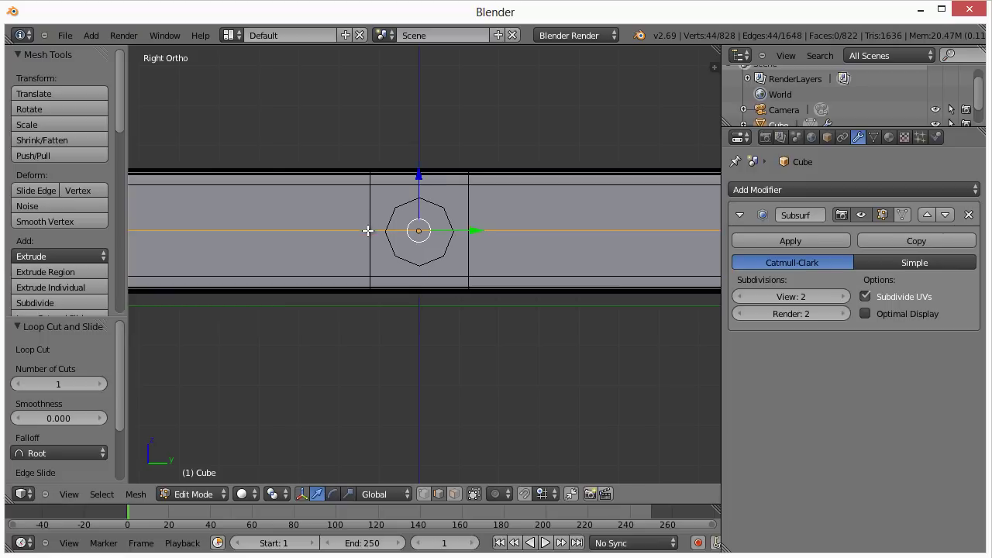
{"action": "middle_click_drag", "start_coordinate": [380, 255], "coordinate": [394, 262]}
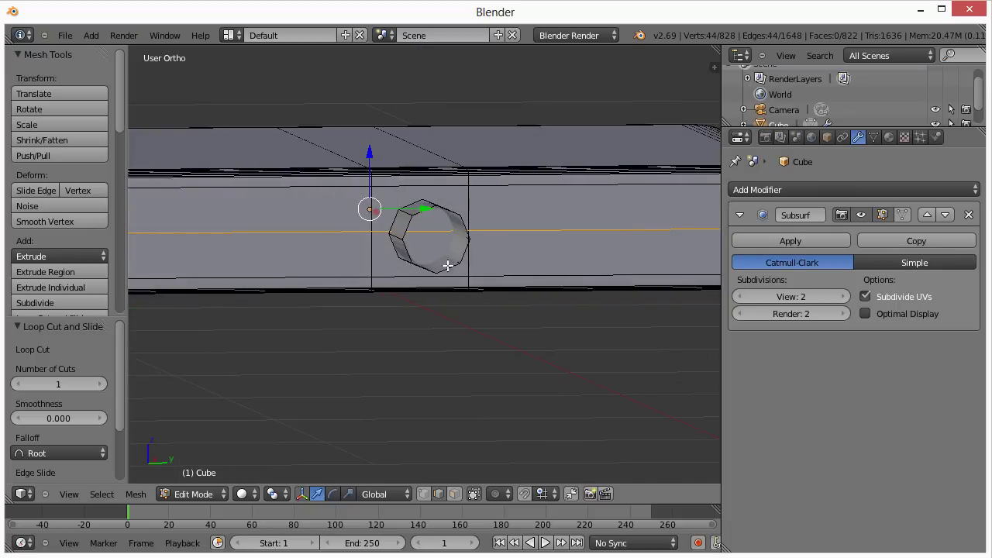
{"action": "middle_click_drag", "start_coordinate": [388, 286], "coordinate": [370, 287]}
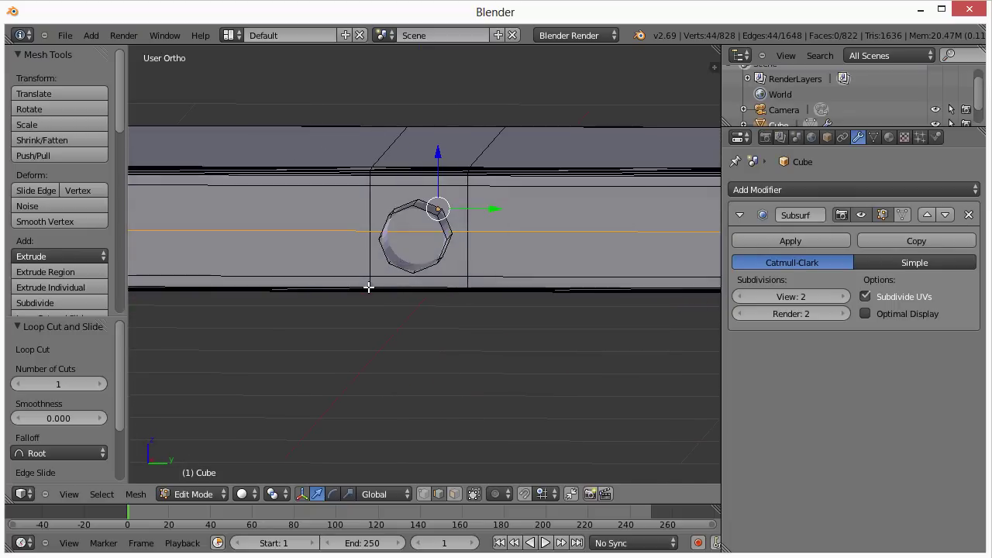
{"action": "key", "text": "ctrl+r"}
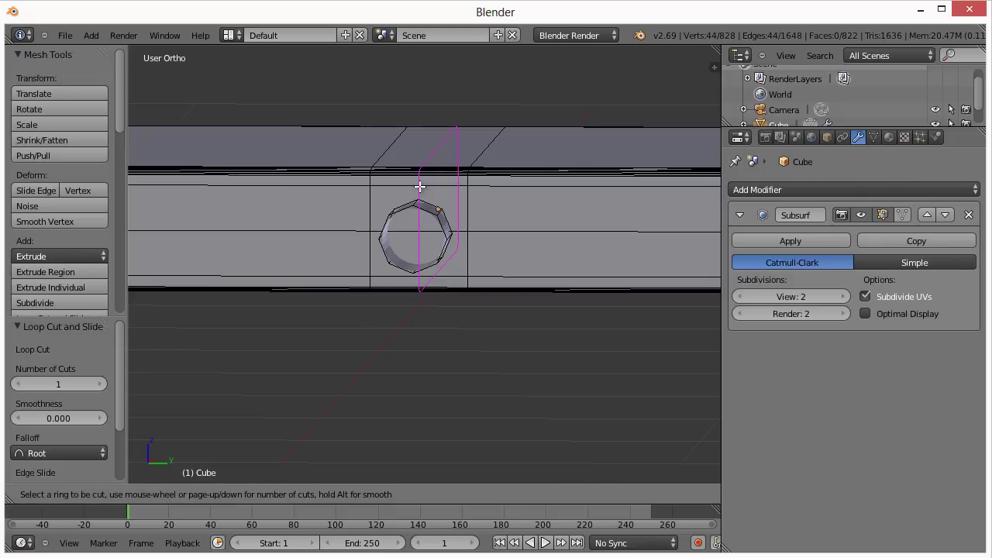
{"action": "left_click", "coordinate": [420, 187]}
{"action": "right_click", "coordinate": [420, 187]}
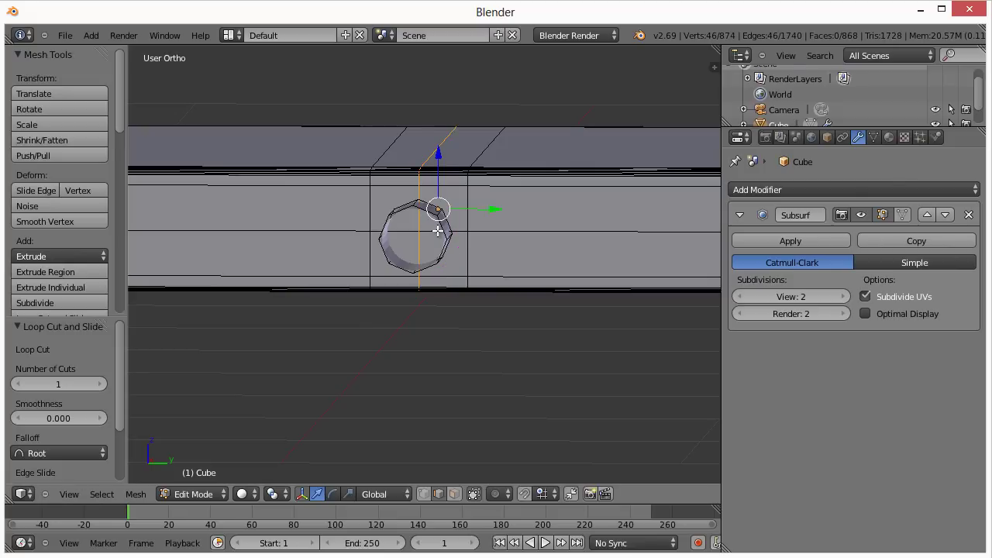
In face select mode, select the four slab side faces behind the tube and delete them as faces.
{"action": "middle_click_drag", "start_coordinate": [416, 237], "coordinate": [491, 254]}
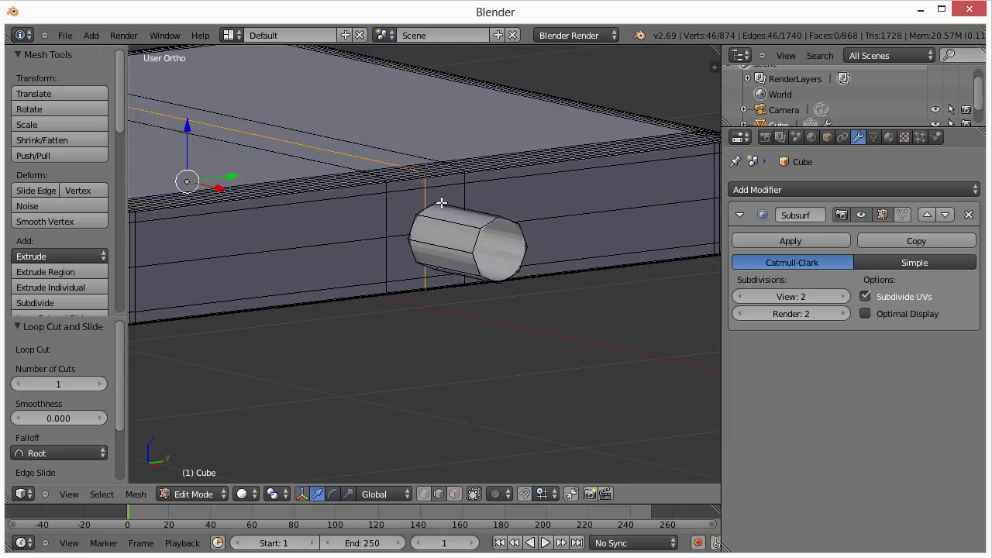
{"action": "key", "text": "ctrl+Tab"}
{"action": "key", "text": "3"}
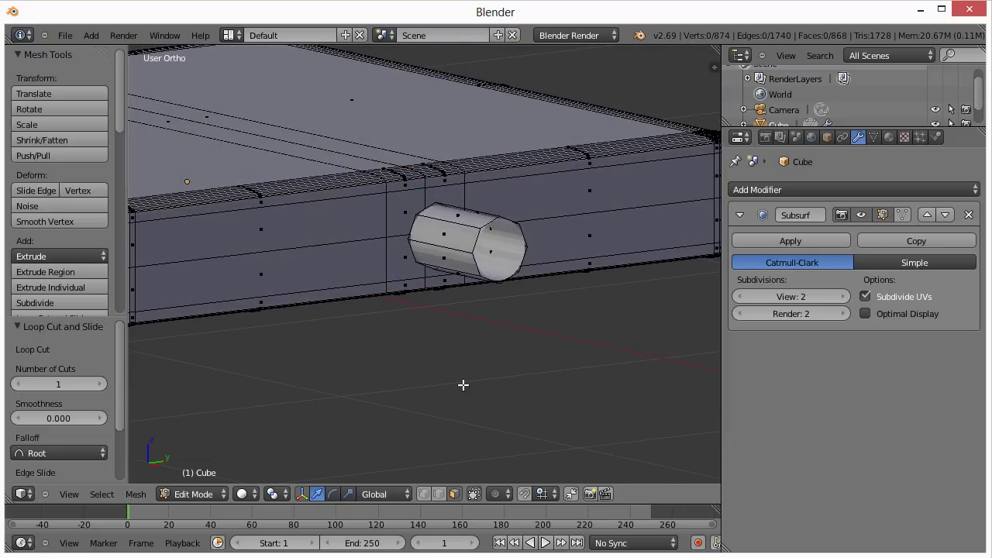
{"action": "right_click", "coordinate": [403, 208]}
{"action": "right_click", "coordinate": [448, 202], "text": "shift"}
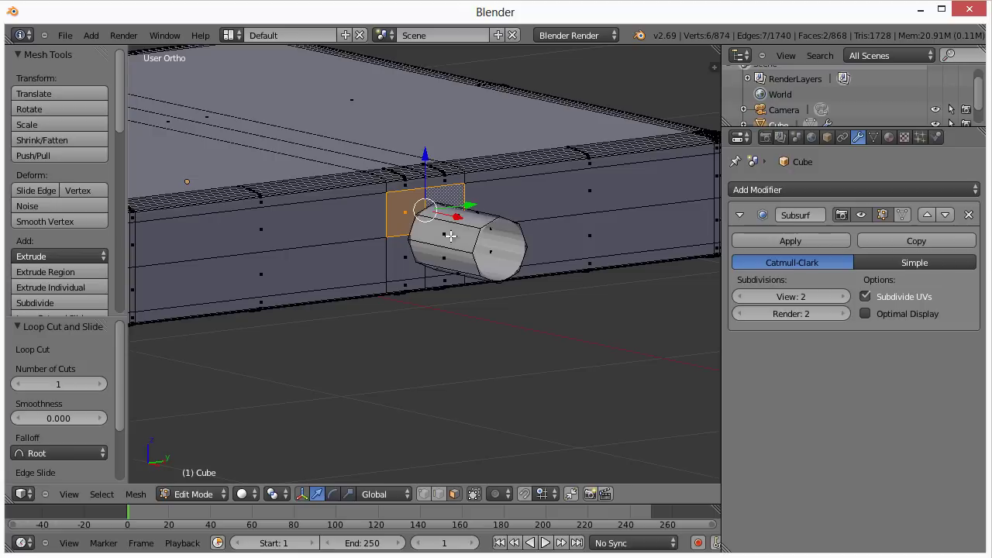
{"action": "right_click", "coordinate": [406, 261], "text": "shift"}
{"action": "right_click", "coordinate": [432, 272], "text": "shift"}
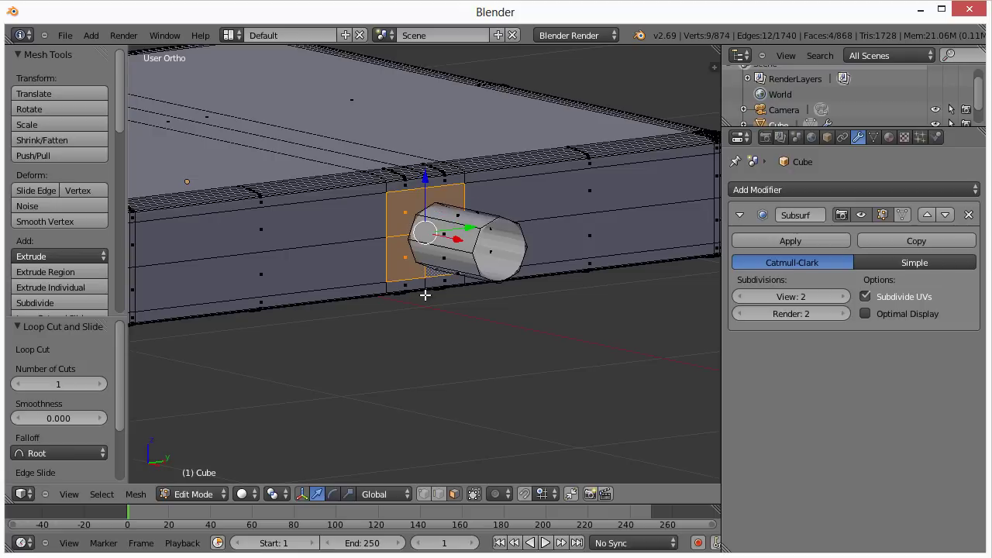
{"action": "middle_click_drag", "start_coordinate": [425, 294], "coordinate": [382, 316]}
{"action": "key", "text": "x"}
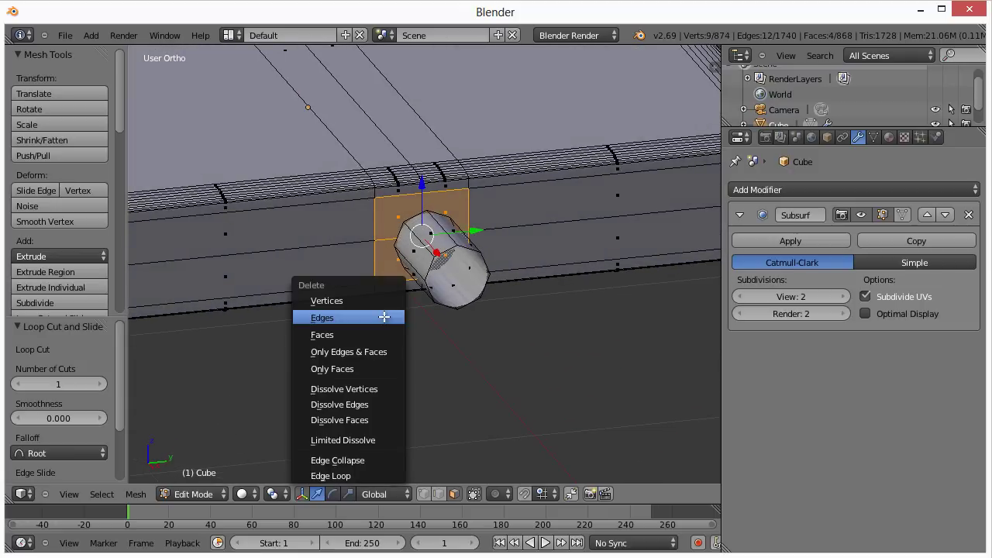
{"action": "left_click", "coordinate": [371, 332]}
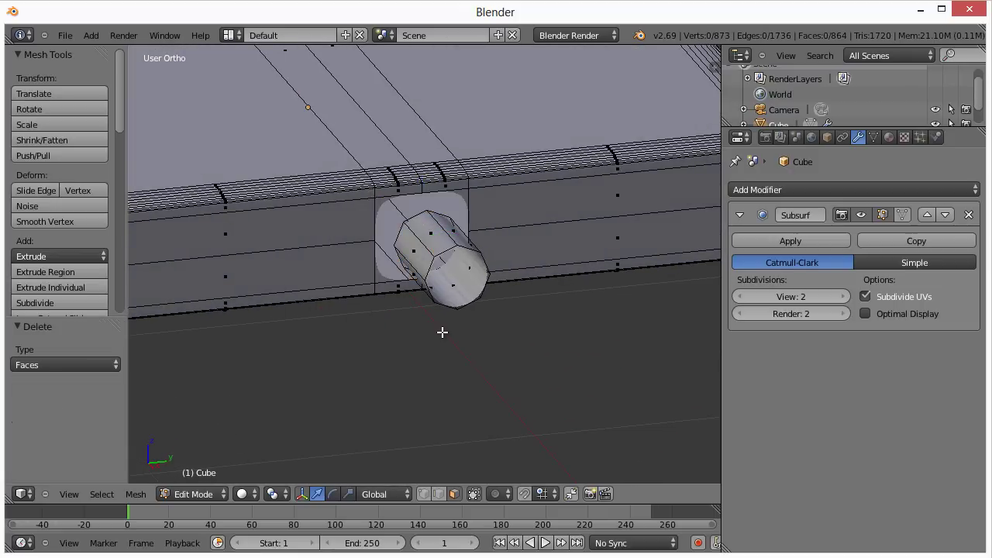
In edge select mode, fill a face between the upper edge of the opening's negative Y side and the tube's facing inner-end edge.
{"action": "scroll", "coordinate": [442, 333], "scroll_direction": "up", "scroll_amount": 3}
{"action": "middle_click_drag", "start_coordinate": [442, 332], "coordinate": [498, 328]}
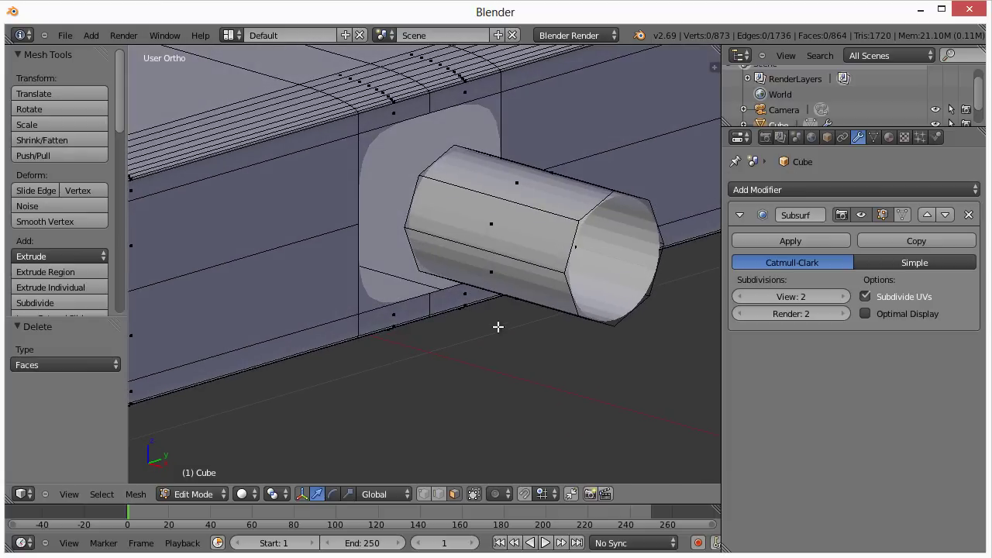
{"action": "left_click", "coordinate": [438, 493]}
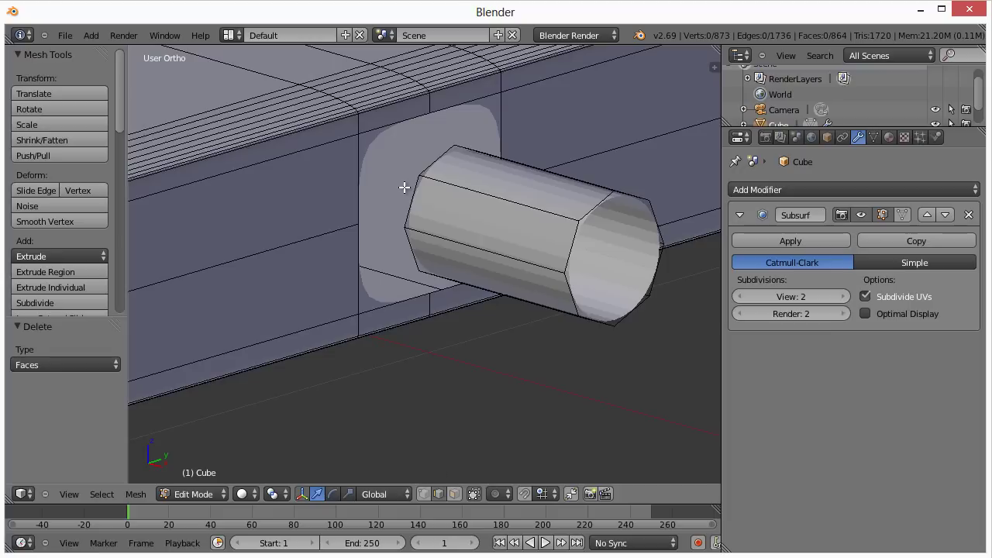
{"action": "right_click", "coordinate": [410, 197]}
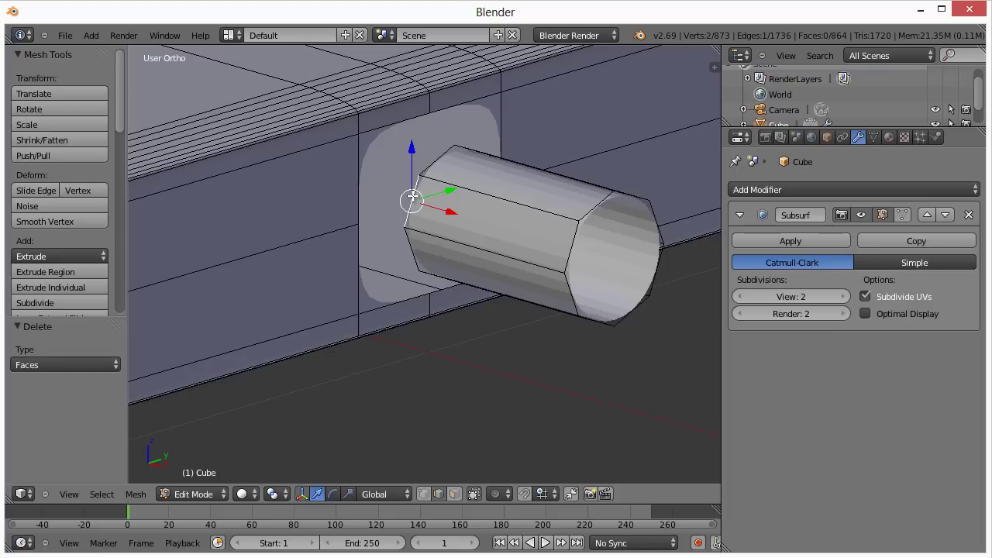
{"action": "right_click", "coordinate": [359, 164], "text": "shift"}
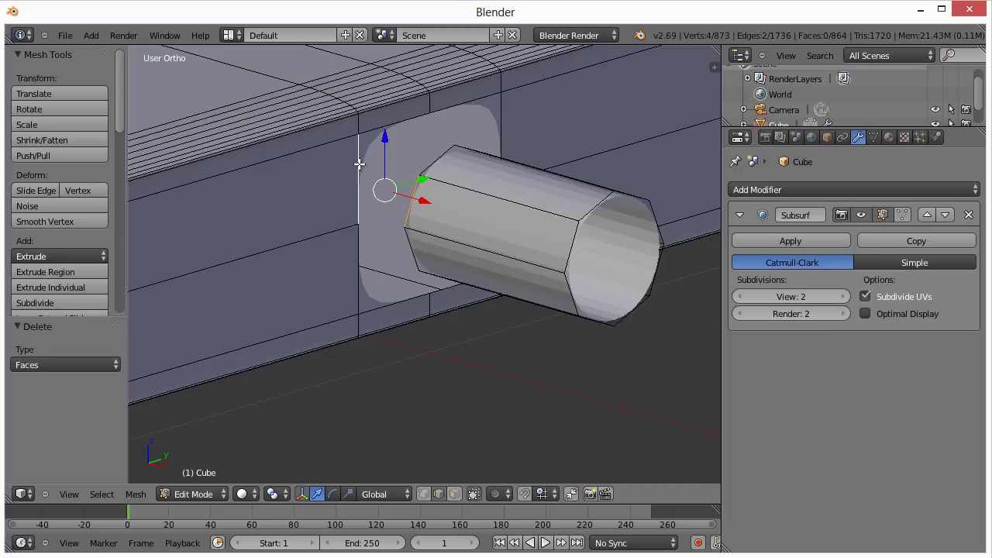
{"action": "key", "text": "f"}
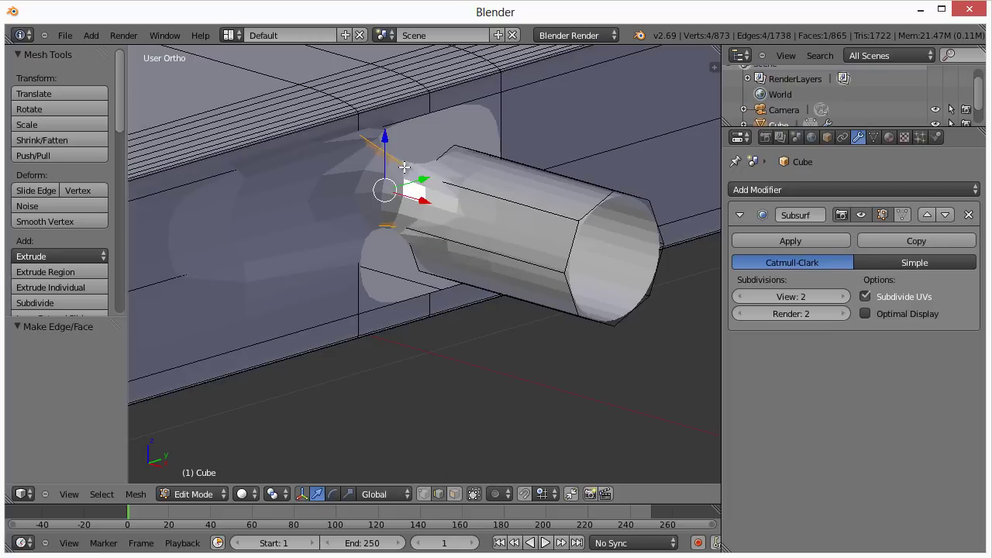
Fill two faces joining the opening's two top edges to the matching upper edges at the tube's inner end.
{"action": "middle_click_drag", "start_coordinate": [403, 166], "coordinate": [256, 255]}
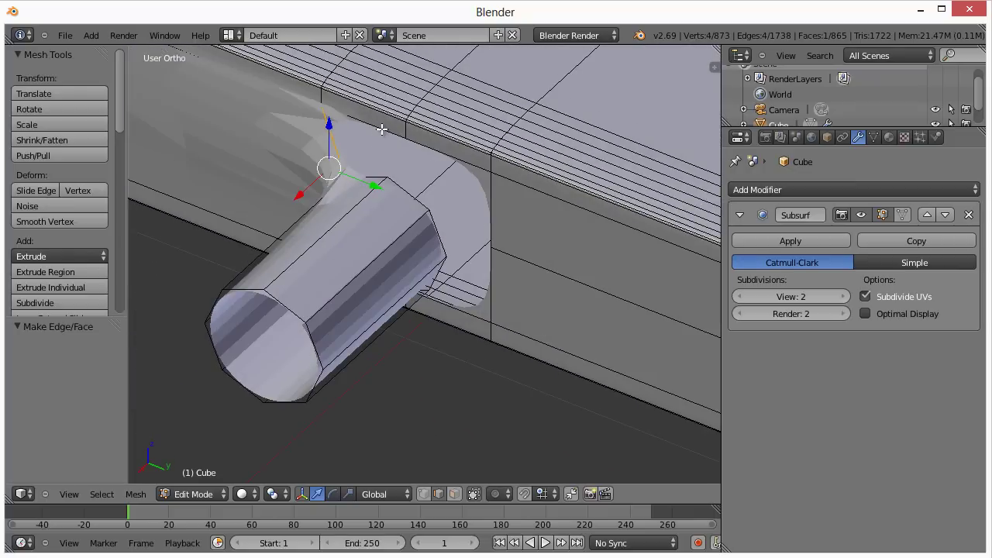
{"action": "right_click", "coordinate": [382, 129]}
{"action": "right_click", "coordinate": [372, 174], "text": "shift"}
{"action": "key", "text": "f"}
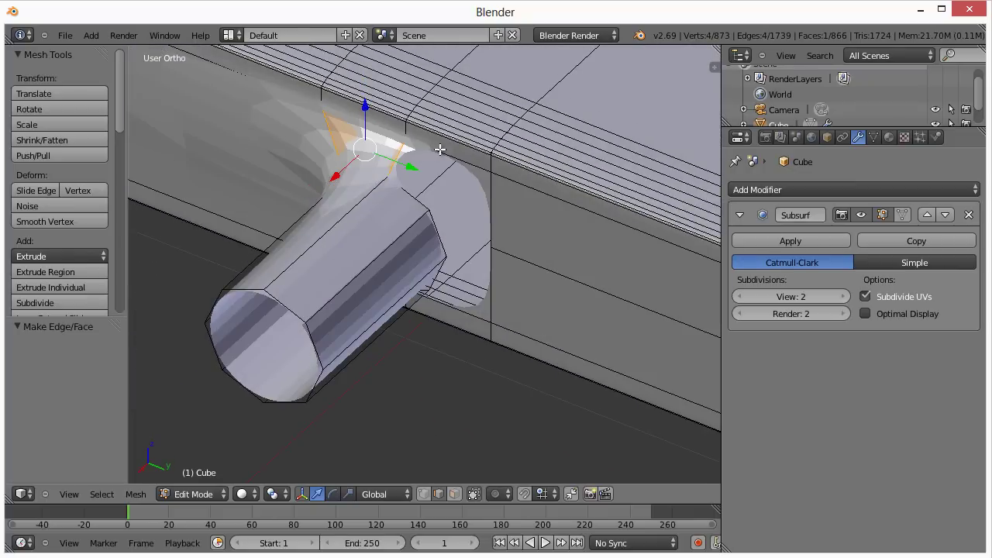
{"action": "right_click", "coordinate": [440, 150]}
{"action": "right_click", "coordinate": [428, 197], "text": "shift"}
{"action": "key", "text": "f"}
Fill two faces joining the upper and lower edges of the opening's positive Y side to the tube's matching edges.
{"action": "right_click", "coordinate": [490, 203]}
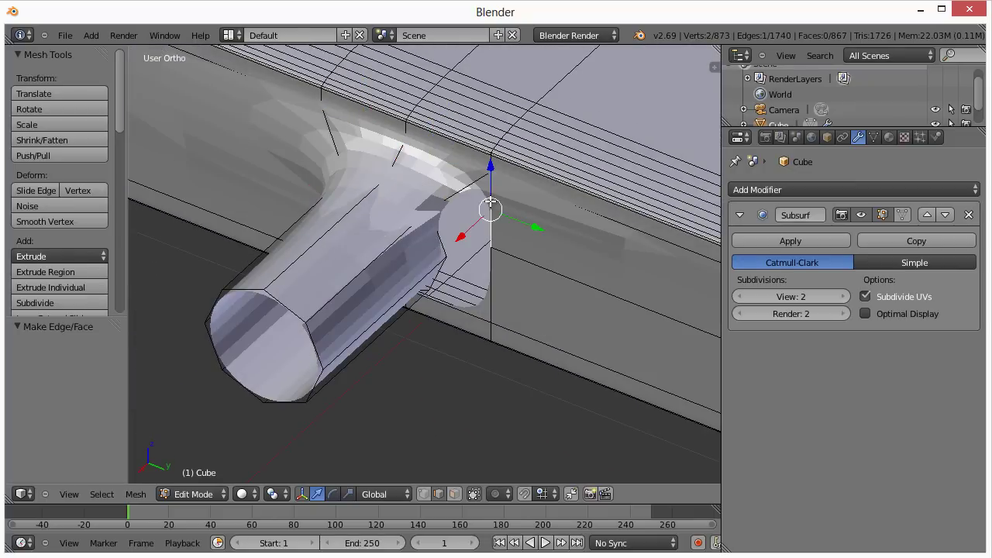
{"action": "right_click", "coordinate": [447, 232], "text": "shift"}
{"action": "key", "text": "f"}
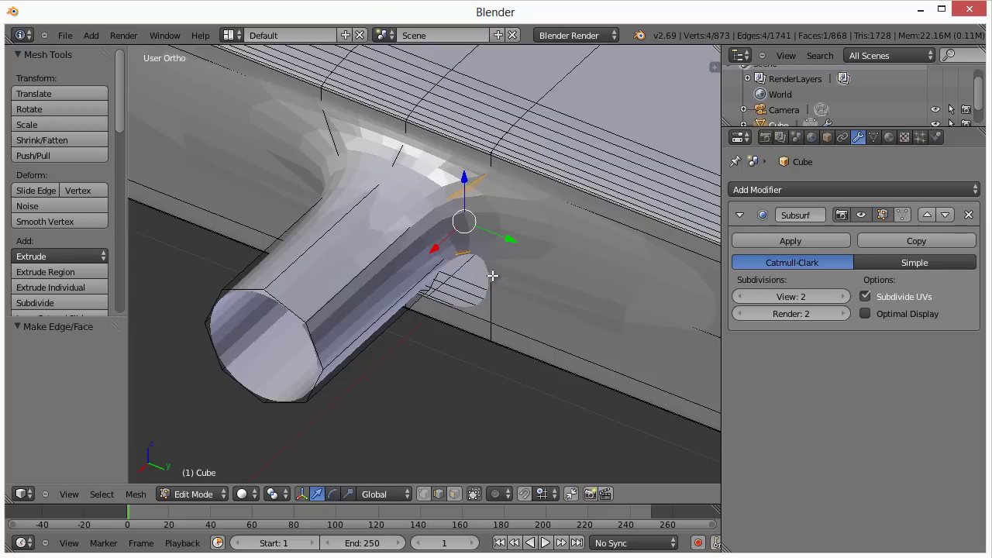
{"action": "right_click", "coordinate": [492, 275]}
{"action": "middle_click_drag", "start_coordinate": [470, 279], "coordinate": [443, 222]}
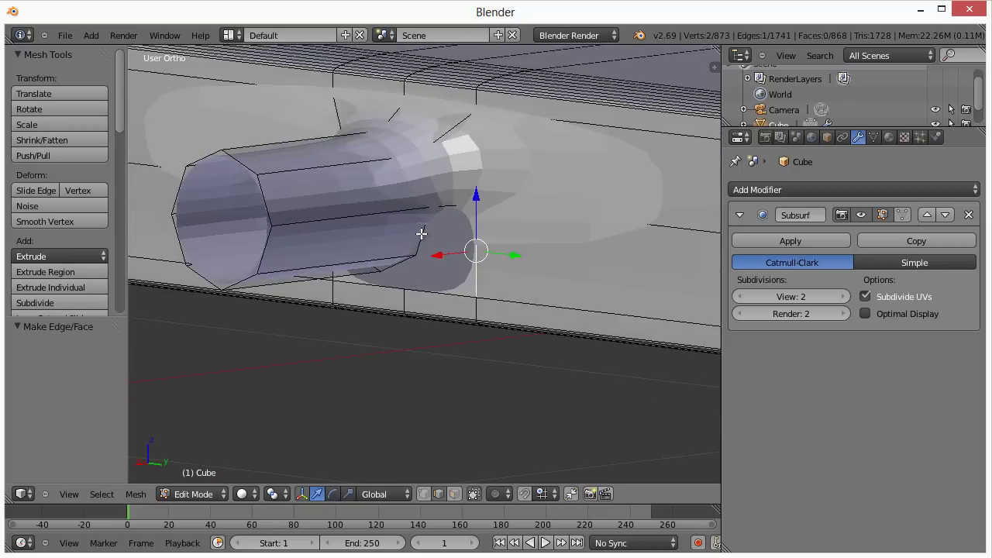
{"action": "right_click", "coordinate": [421, 233], "text": "shift"}
{"action": "key", "text": "f"}
Fill a face between the positive Y half of the opening's bottom edge and the tube's facing lower edge.
{"action": "middle_click_drag", "start_coordinate": [409, 283], "coordinate": [457, 279]}
{"action": "right_click", "coordinate": [448, 287]}
{"action": "right_click", "coordinate": [447, 246], "text": "shift"}
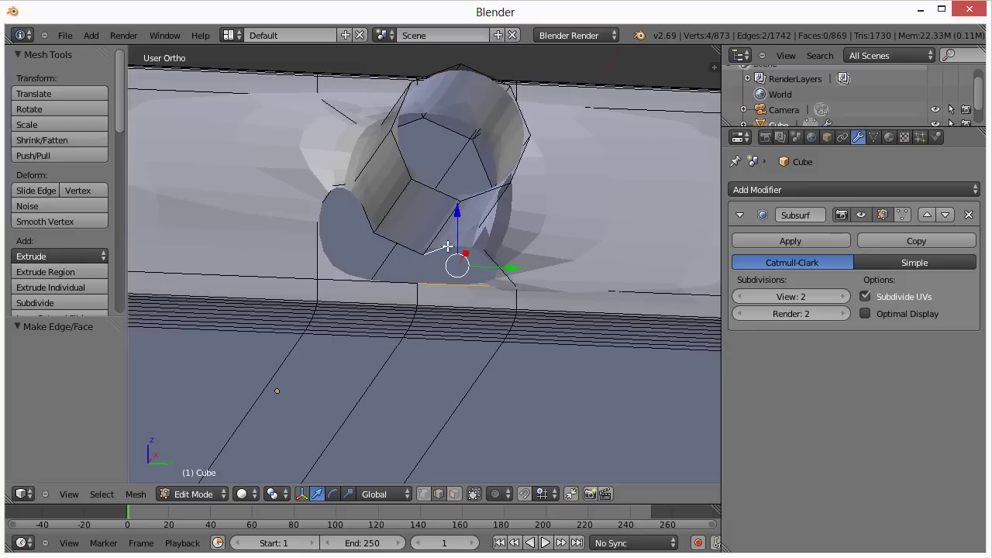
{"action": "key", "text": "f"}
{"action": "right_click", "coordinate": [383, 280]}
{"action": "right_click", "coordinate": [398, 246], "text": "shift"}
{"action": "key", "text": "f"}
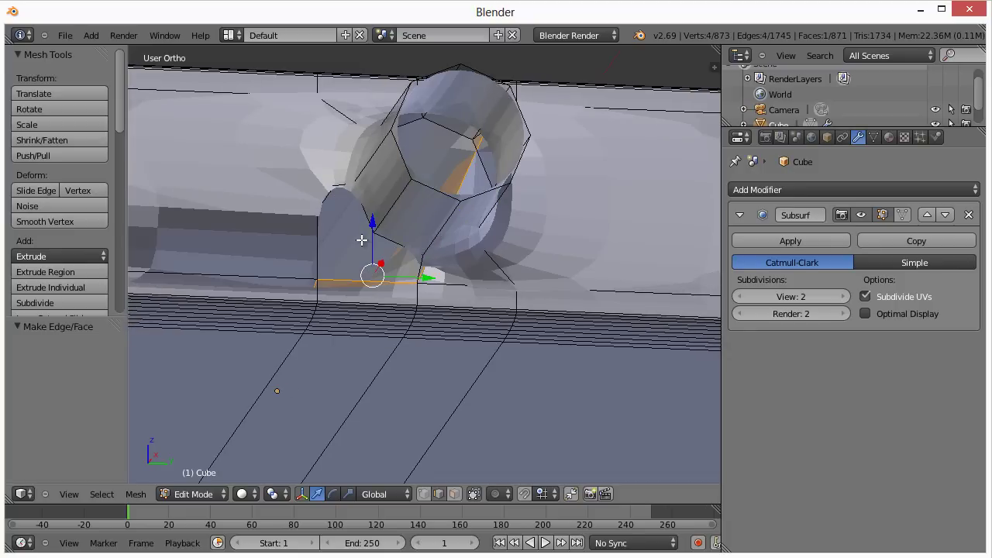
{"action": "key", "text": "ctrl+z"}
Fill a face between the tube's lower edge and the negative Y half of the opening's bottom edge.
{"action": "right_click", "coordinate": [393, 243]}
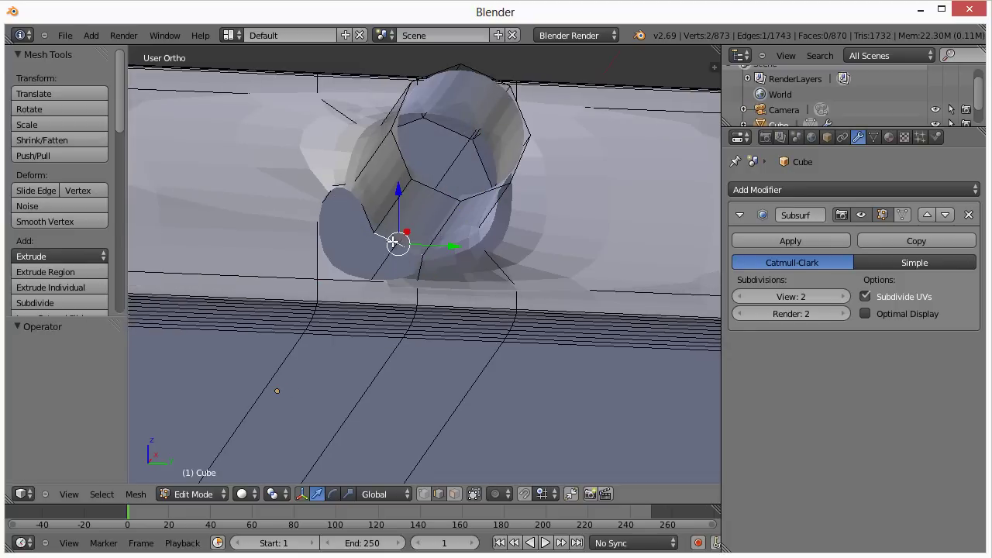
{"action": "right_click", "coordinate": [377, 283], "text": "shift"}
{"action": "key", "text": "f"}
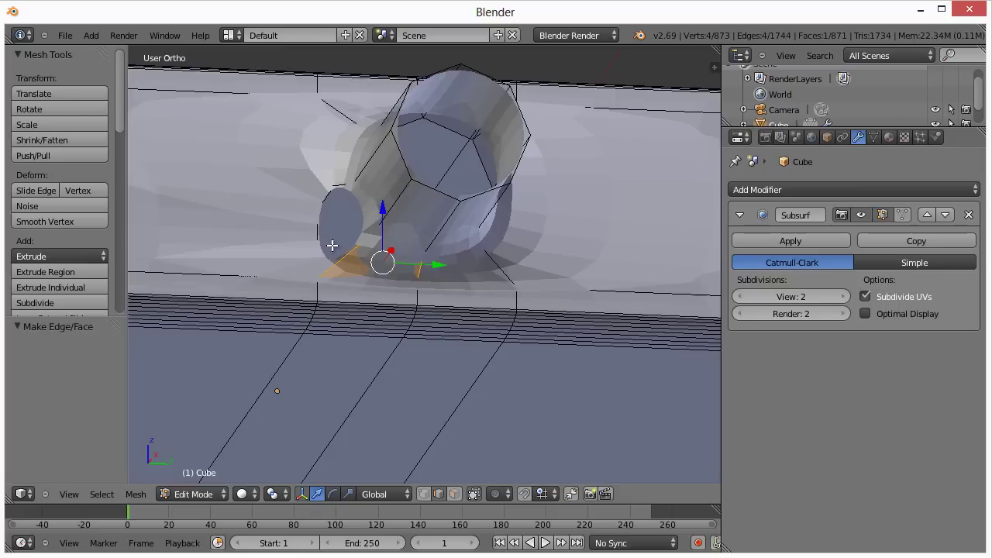
Close the last gap on the opening's lower negative Y side with a face, using wireframe shading for edge selection, and return to solid shading.
{"action": "right_click", "coordinate": [321, 240]}
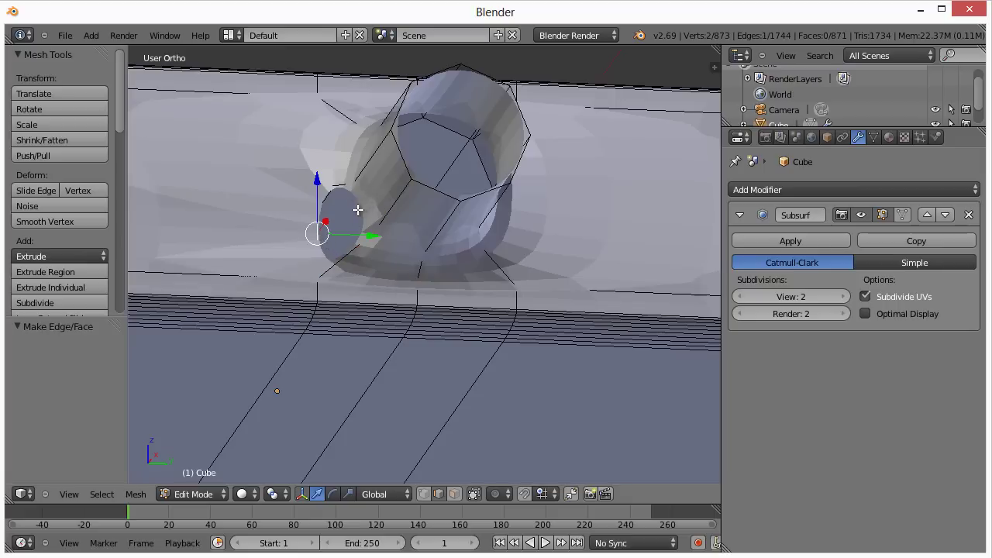
{"action": "mouse_move", "coordinate": [359, 210]}
{"action": "middle_mouse_down"}
{"action": "mouse_move", "coordinate": [396, 233]}
{"action": "mouse_move", "coordinate": [459, 236]}
{"action": "mouse_move", "coordinate": [465, 248]}
{"action": "mouse_move", "coordinate": [449, 241]}
{"action": "middle_mouse_up"}
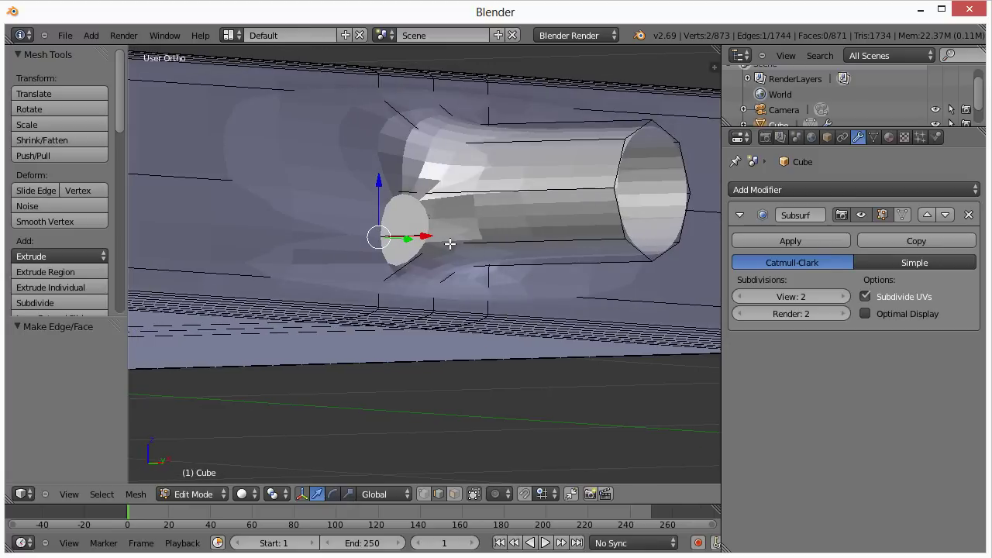
{"action": "left_click", "coordinate": [250, 496]}
{"action": "left_click", "coordinate": [267, 462]}
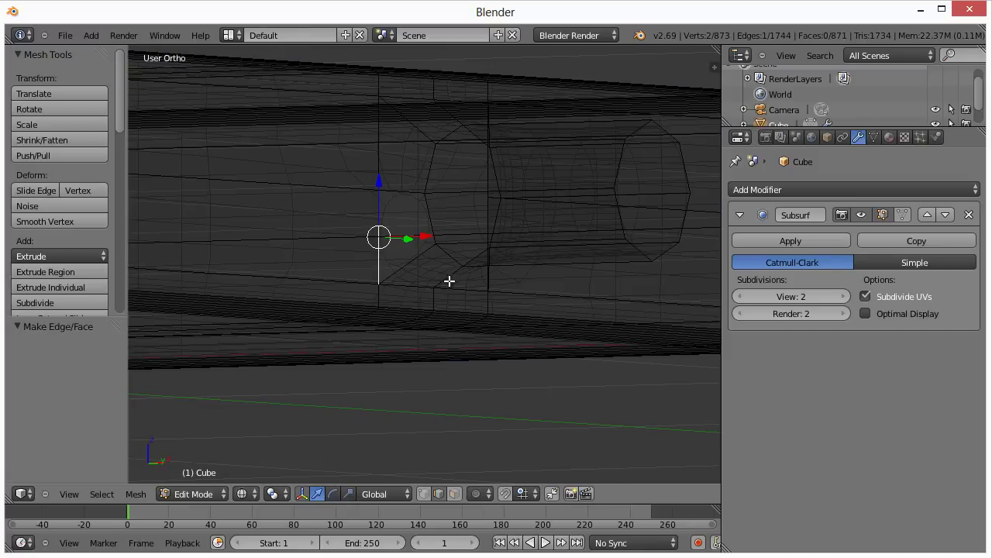
{"action": "right_click", "coordinate": [429, 220], "text": "shift"}
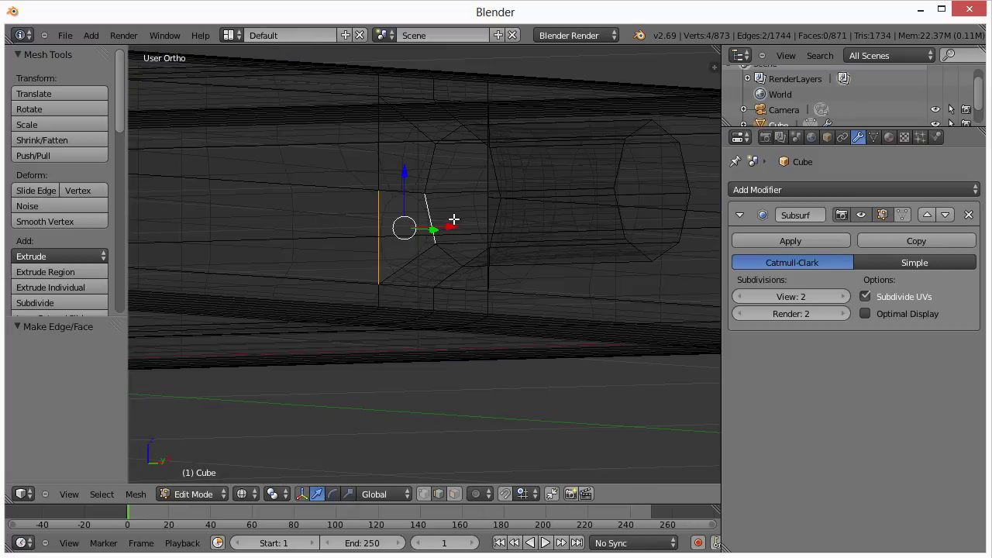
{"action": "key", "text": "f"}
{"action": "left_click", "coordinate": [247, 494]}
{"action": "left_click", "coordinate": [251, 447]}
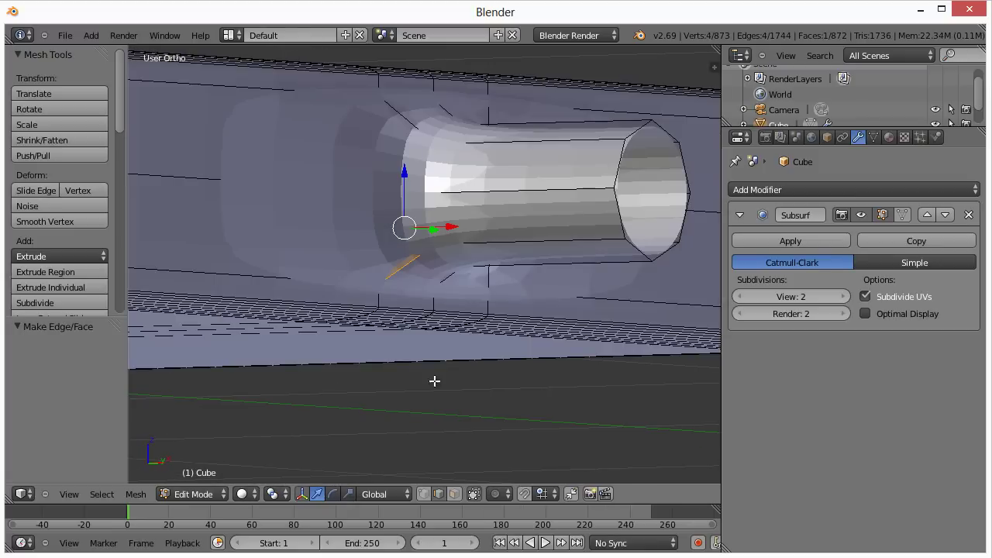
Add a loop cut around the tube and slide it by about 0.91, close to the tube's open end.
{"action": "middle_click_drag", "start_coordinate": [460, 365], "coordinate": [360, 346]}
{"action": "middle_click_drag", "start_coordinate": [288, 340], "coordinate": [521, 412]}
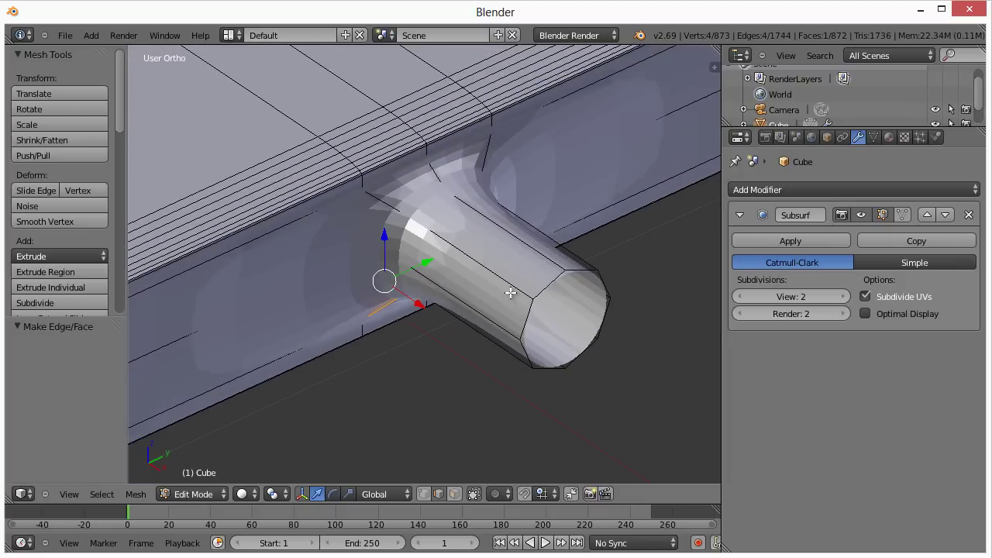
{"action": "key", "text": "ctrl+r"}
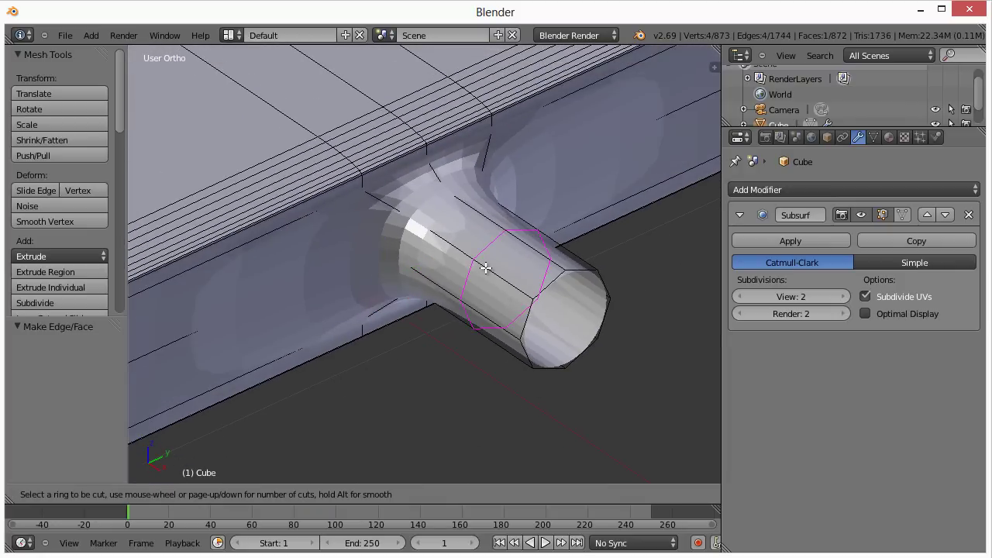
{"action": "left_click", "coordinate": [485, 267]}
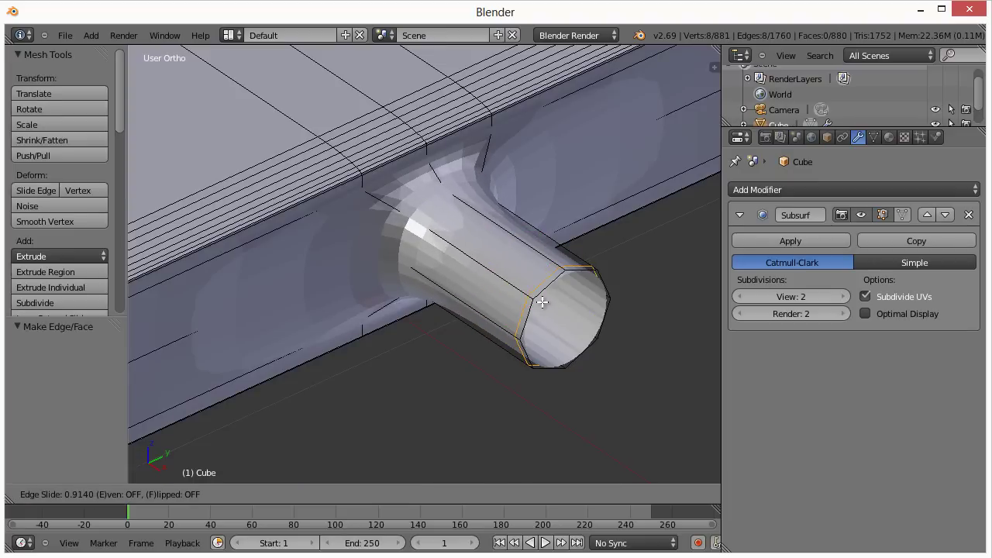
{"action": "left_click", "coordinate": [540, 304]}
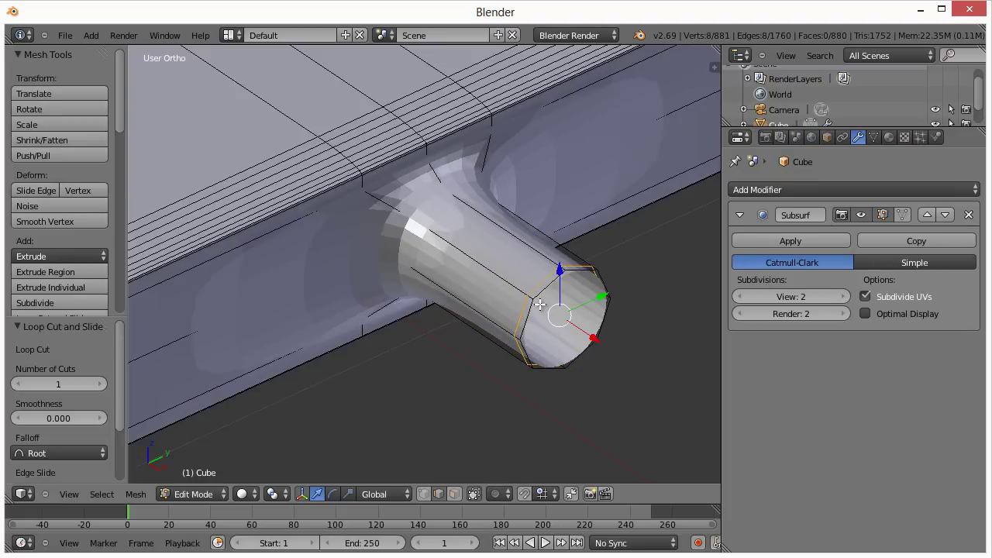
Add a second loop cut around the tube and edge-slide it close to the junction with the slab.
{"action": "key", "text": "ctrl+r"}
{"action": "left_click", "coordinate": [470, 256]}
{"action": "right_click", "coordinate": [470, 256]}
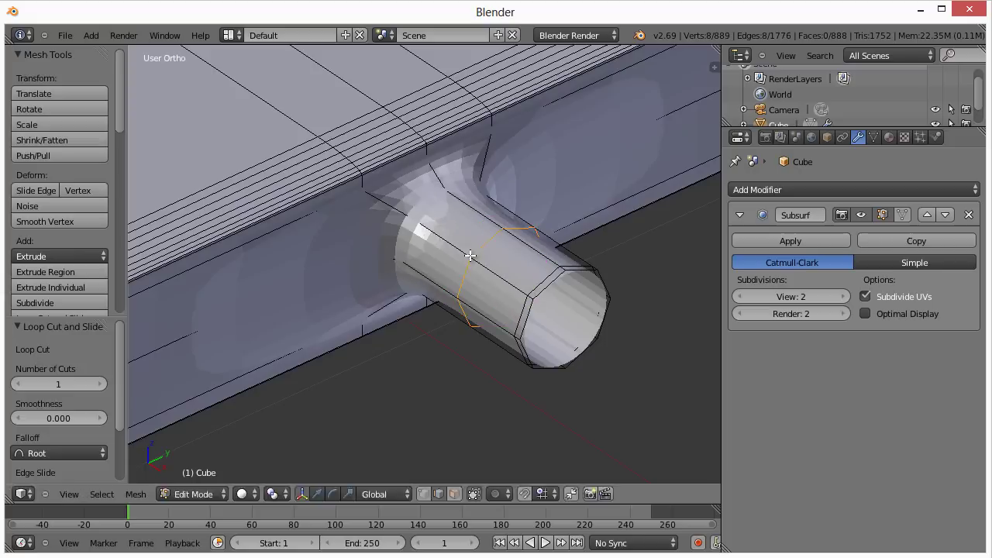
{"action": "key", "text": "g"}
{"action": "key", "text": "g"}
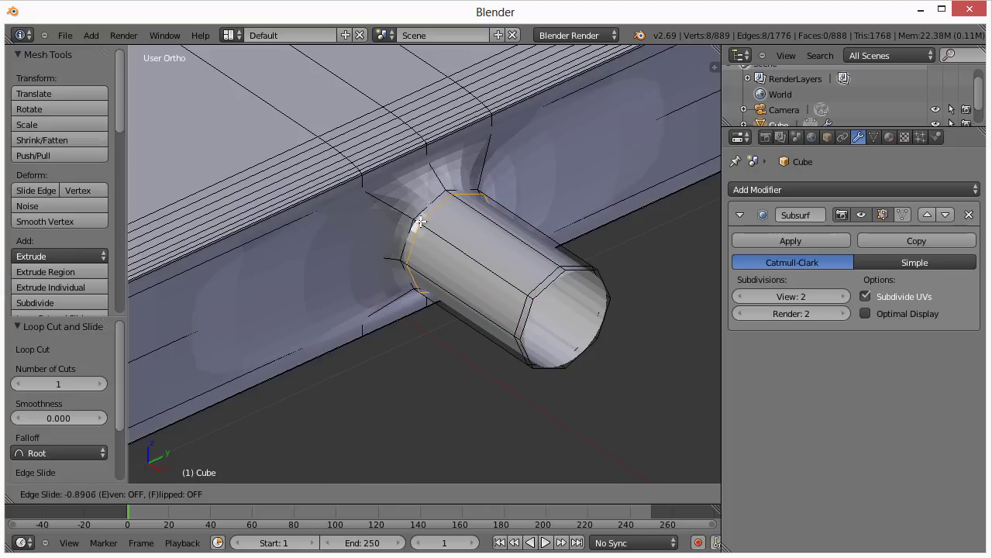
{"action": "left_click", "coordinate": [423, 225]}
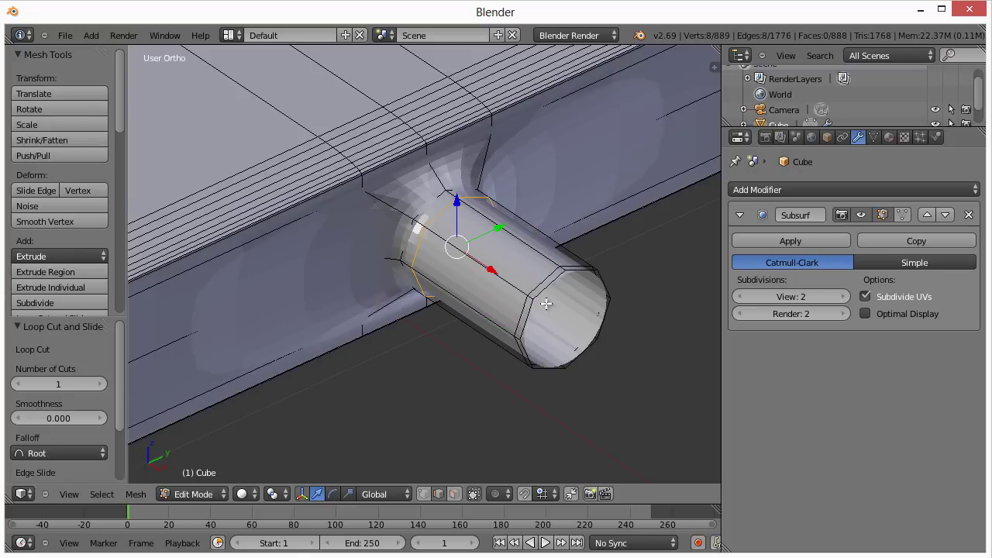
Select the edge loop at the tube's open end and extrude it inward, scaled to about 0.682, to form a rim.
{"action": "middle_click_drag", "start_coordinate": [546, 304], "coordinate": [489, 298]}
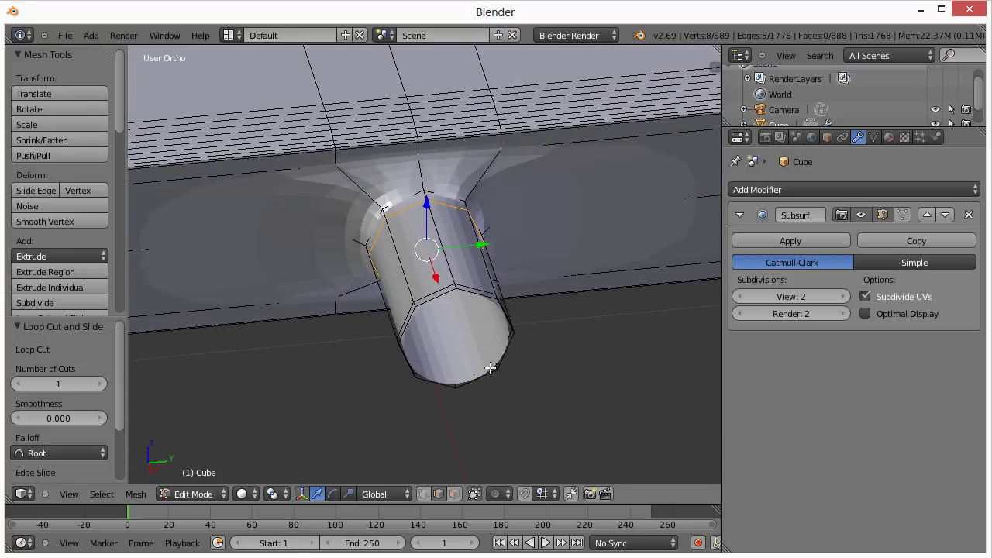
{"action": "right_click", "coordinate": [439, 297], "text": "alt"}
{"action": "right_click", "coordinate": [412, 323]}
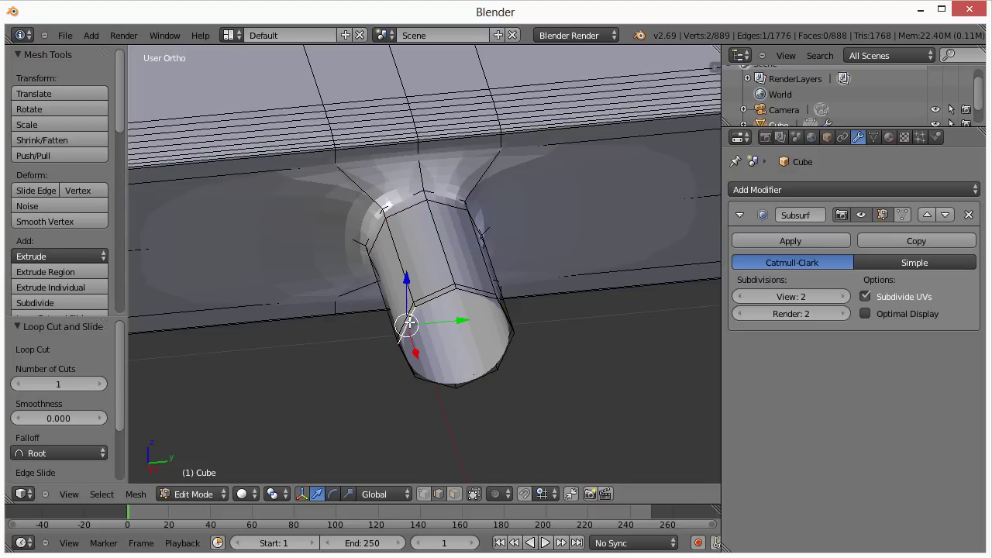
{"action": "right_click", "coordinate": [445, 298]}
{"action": "right_click", "coordinate": [443, 294], "text": "alt"}
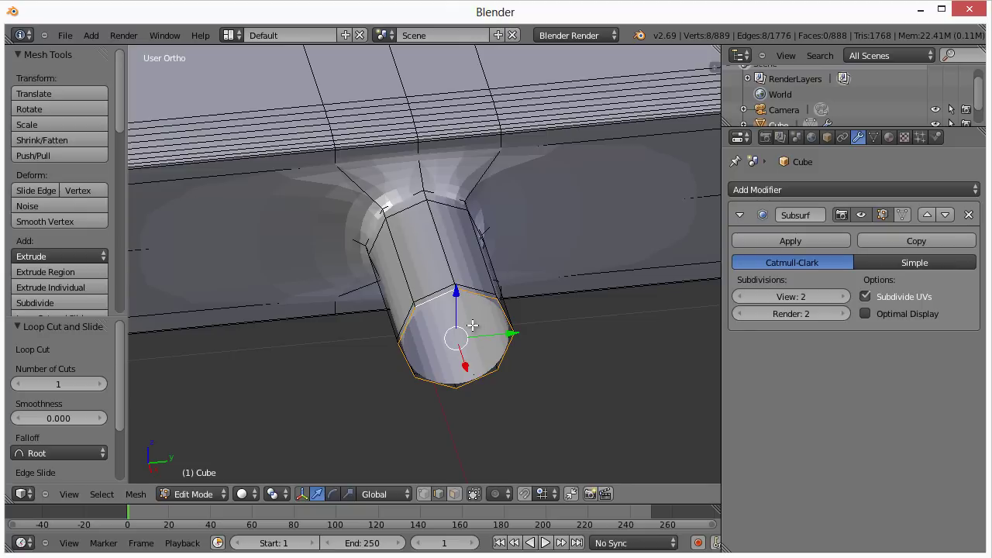
{"action": "key", "text": "e"}
{"action": "key", "text": "s"}
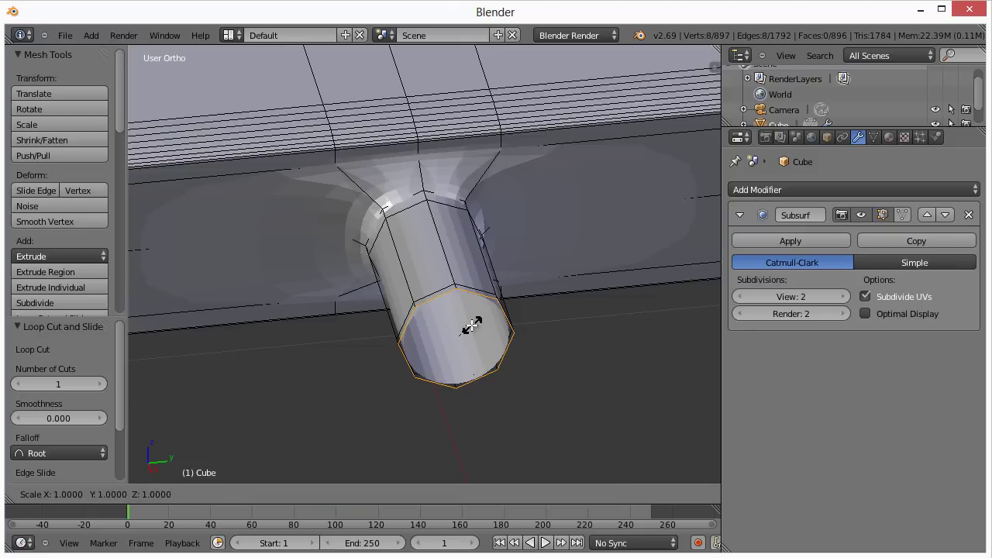
{"action": "left_click", "coordinate": [465, 328]}
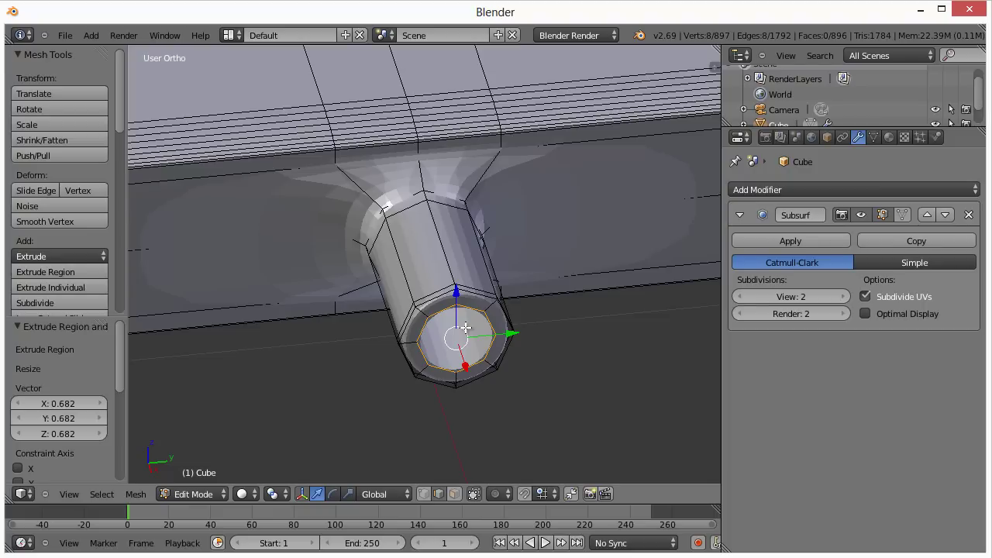
Extrude the rim's inner edge loop in place and scale it to about 0.924.
{"action": "key", "text": "e"}
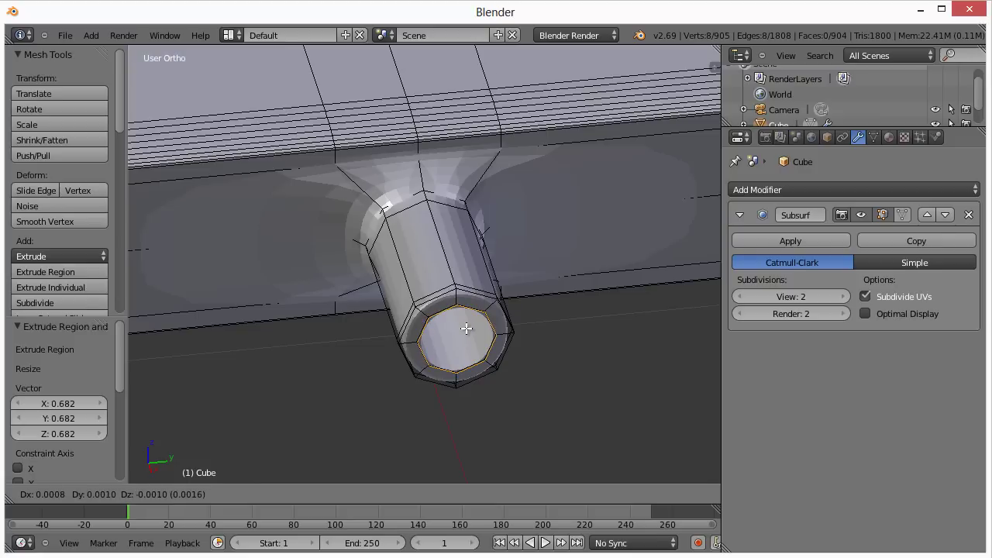
{"action": "right_click", "coordinate": [467, 329]}
{"action": "key", "text": "s"}
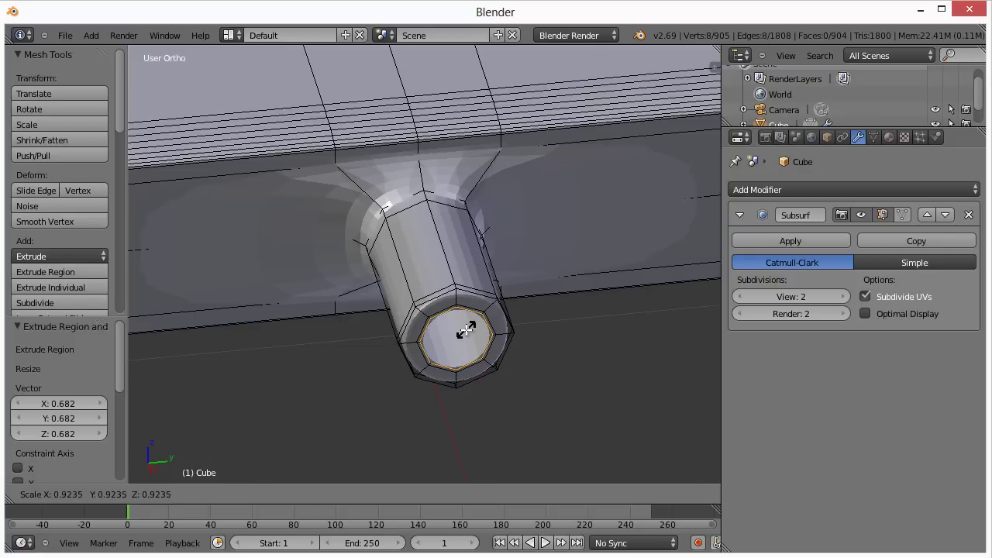
{"action": "left_click", "coordinate": [467, 329]}
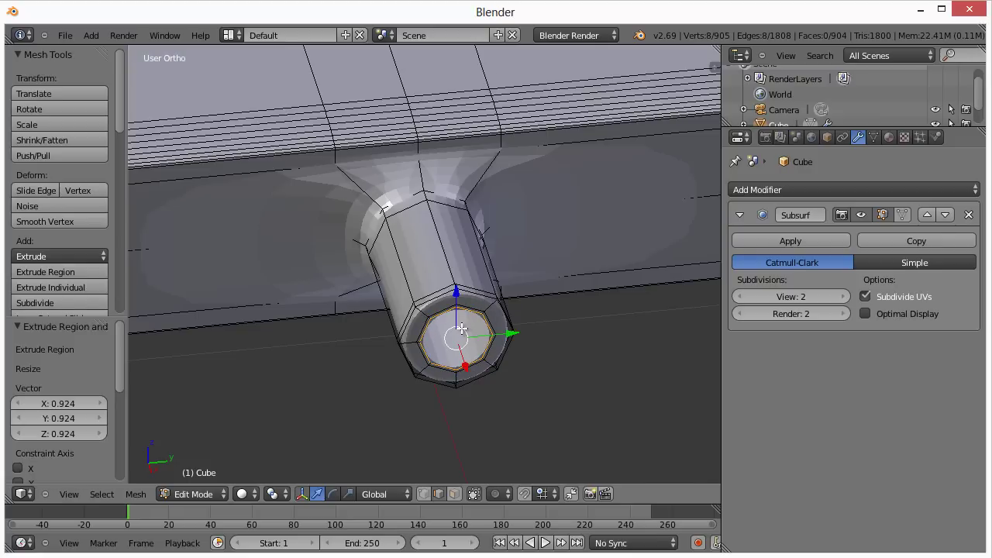
Extrude the rim's inner edge loop about -0.708 along X, back into the tube, to hollow it out.
{"action": "key", "text": "e"}
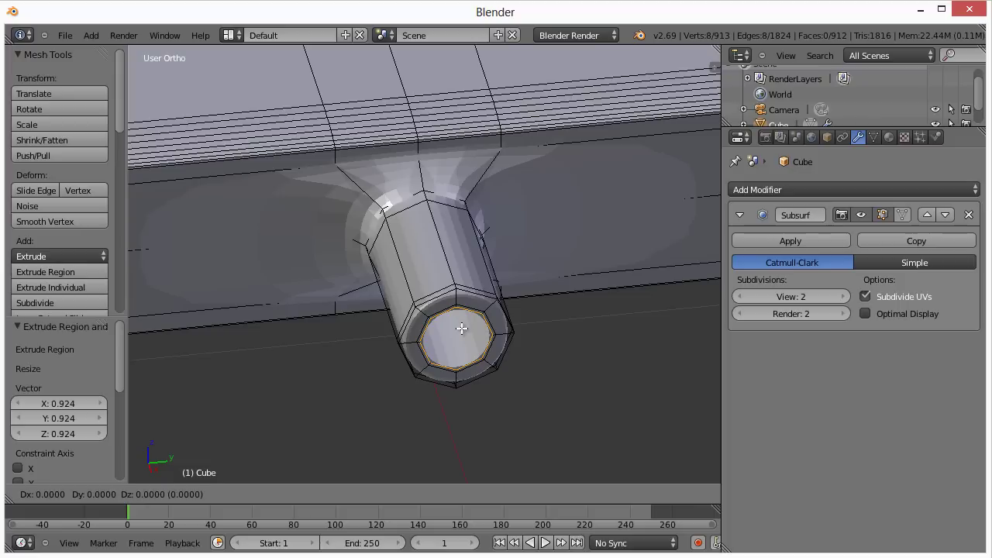
{"action": "key", "text": "x"}
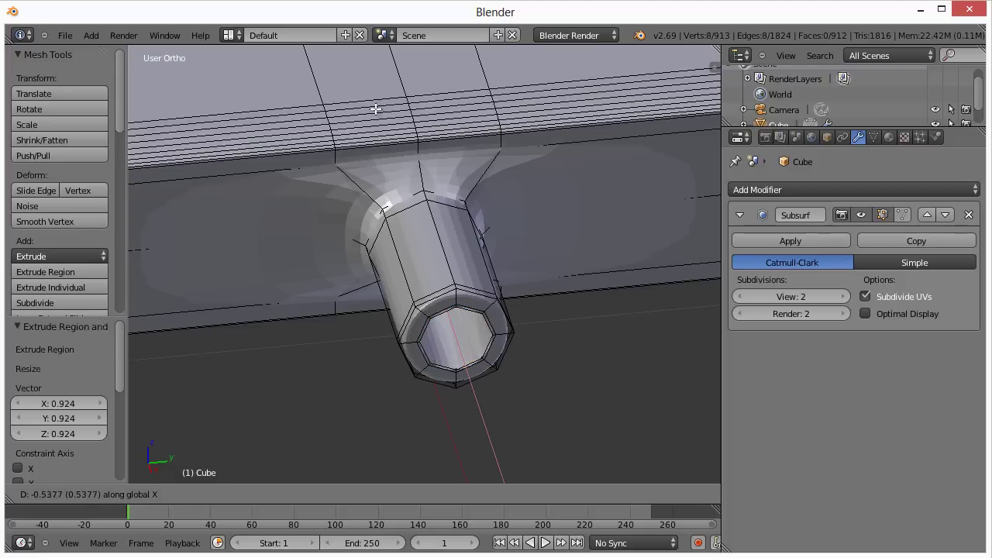
{"action": "left_click", "coordinate": [354, 80]}
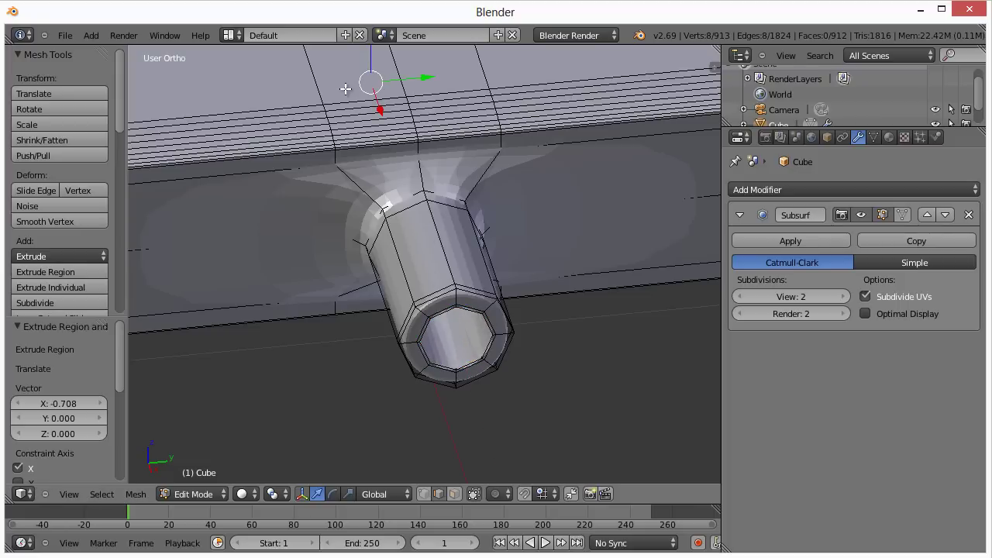
Leave mesh editing of the slab and add a new cube with radius 1.
{"action": "middle_click_drag", "start_coordinate": [426, 323], "coordinate": [456, 354]}
{"action": "scroll", "coordinate": [457, 354], "scroll_direction": "down", "scroll_amount": 5}
{"action": "middle_click_drag", "start_coordinate": [388, 345], "coordinate": [437, 342]}
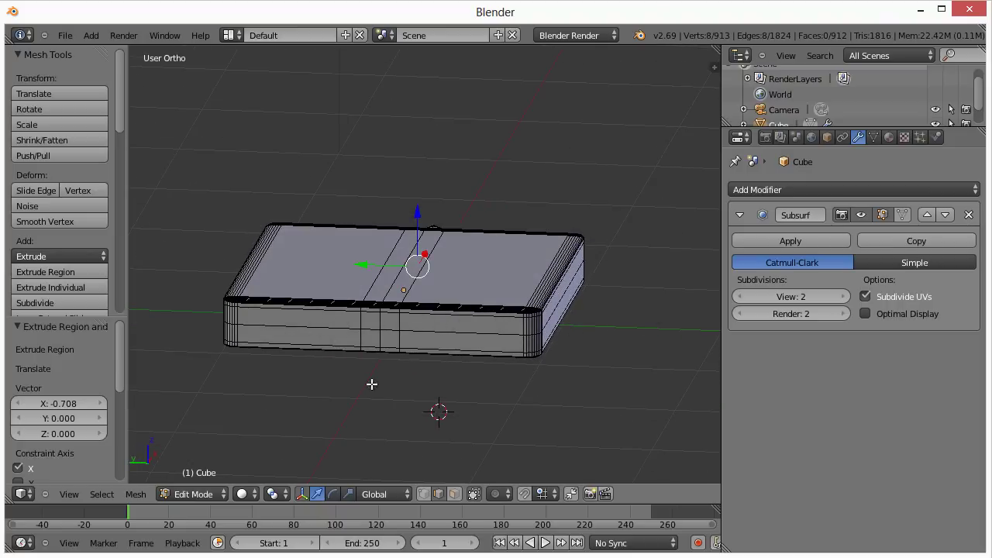
{"action": "scroll", "coordinate": [385, 397], "scroll_direction": "up", "scroll_amount": 3}
{"action": "middle_click_drag", "start_coordinate": [395, 403], "coordinate": [506, 355], "text": "shift"}
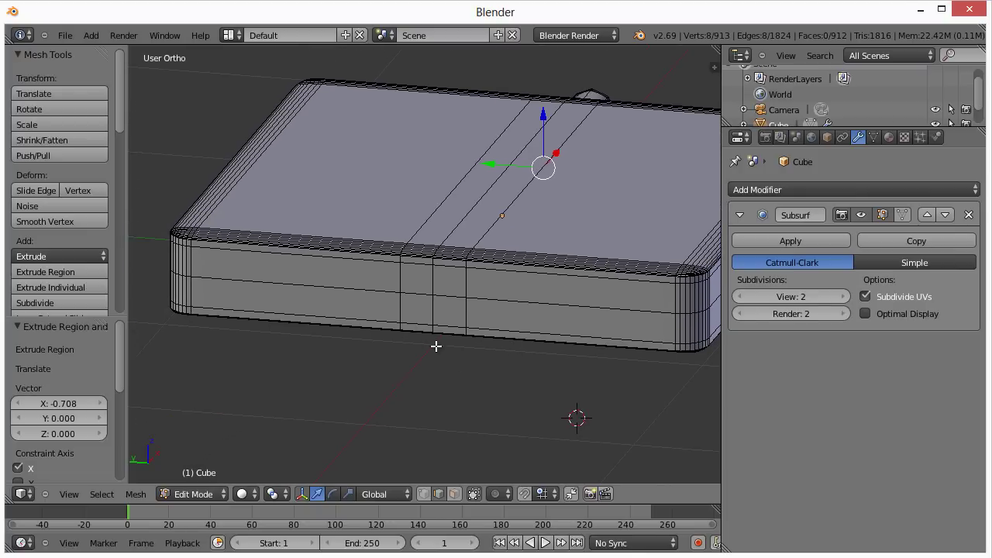
{"action": "key", "text": "Tab"}
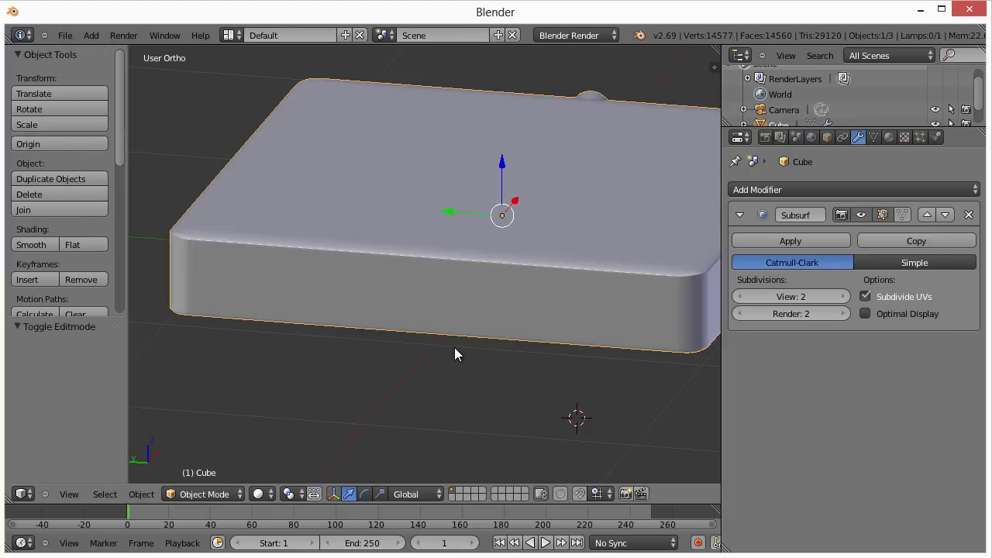
{"action": "key", "text": "shift+a"}
{"action": "mouse_move", "coordinate": [422, 328]}
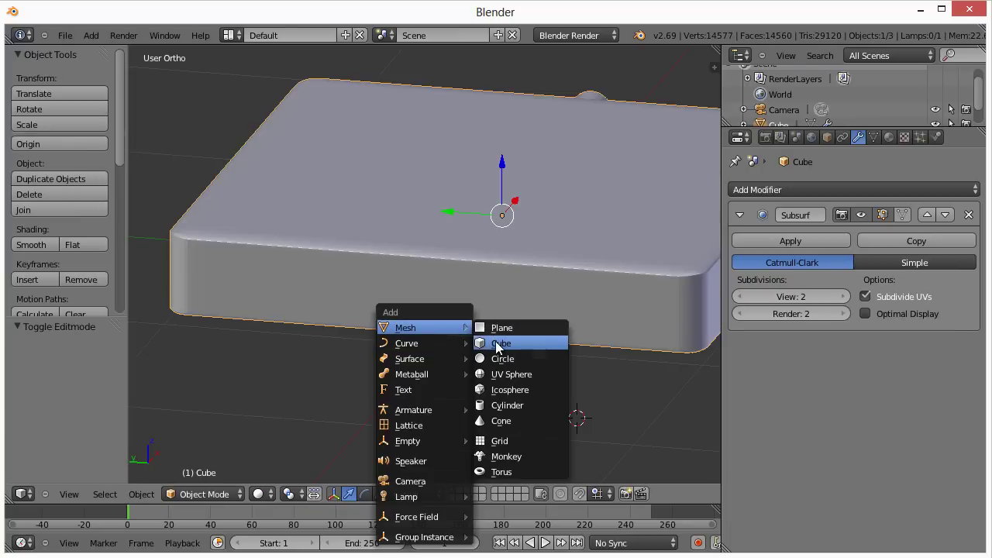
{"action": "left_click", "coordinate": [497, 344]}
{"action": "key", "text": "KP_Decimal"}
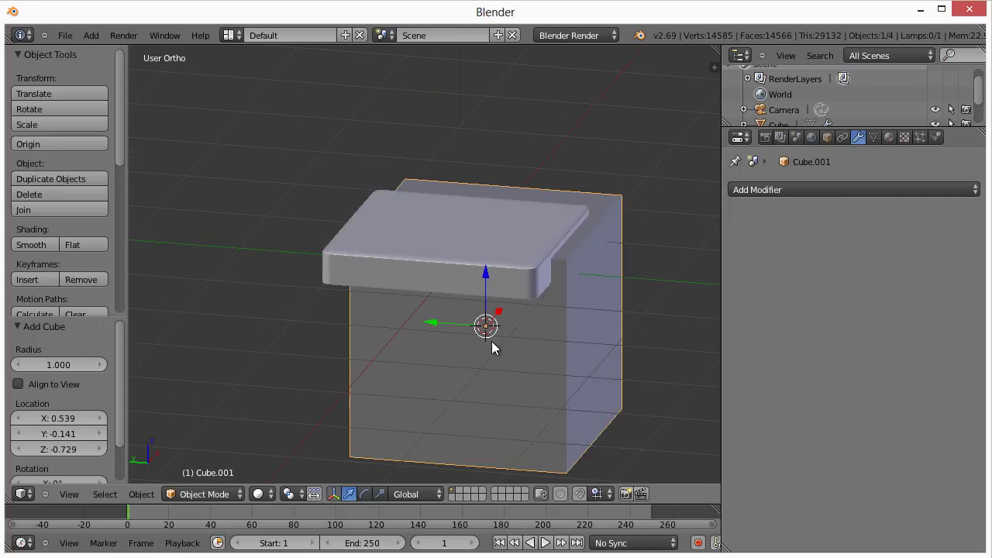
Raise the new cube about 1.192 along Z and scale it by about -0.137.
{"action": "left_click_drag", "start_coordinate": [487, 282], "coordinate": [483, 174]}
{"action": "key", "text": "s"}
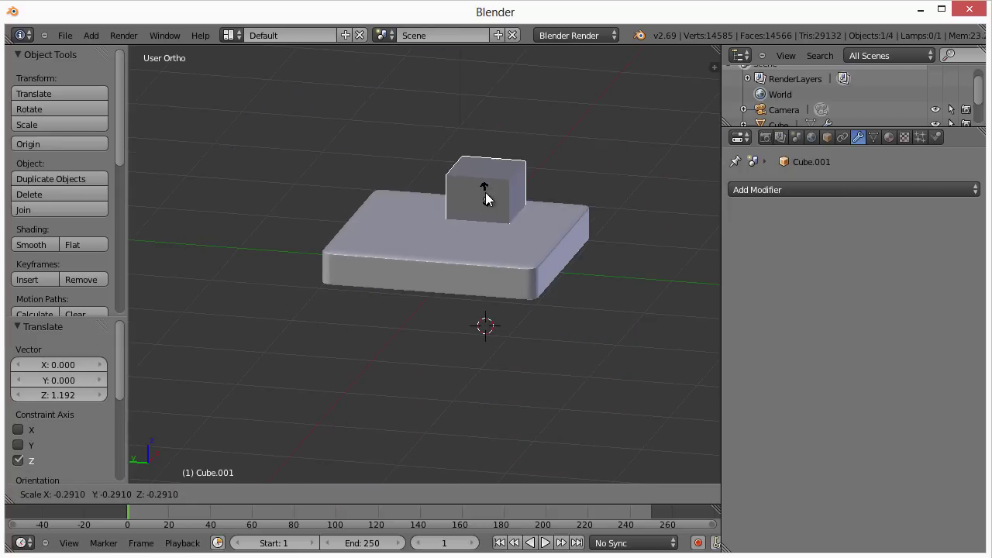
{"action": "left_click", "coordinate": [486, 203]}
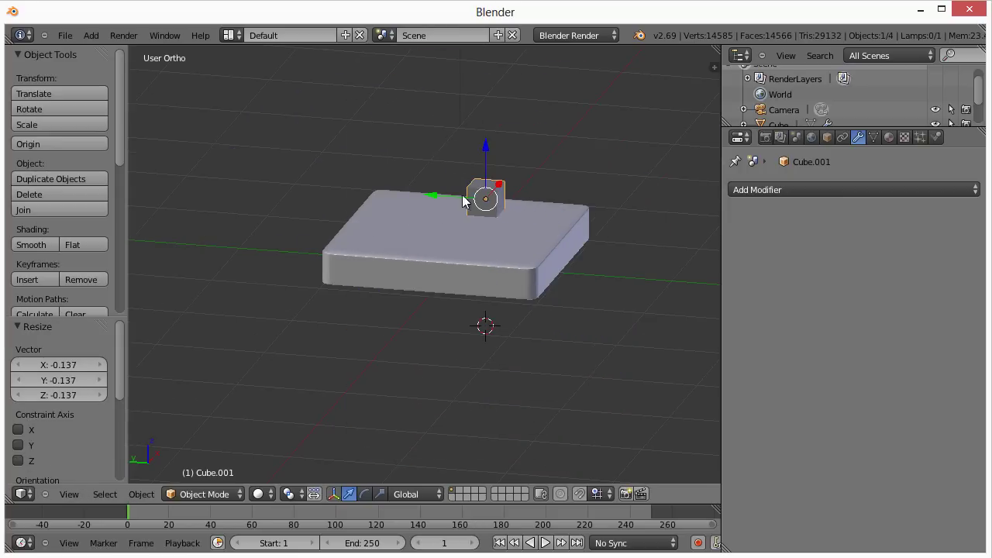
Move the small cube about -2.078 along X beyond the side opposite the tube, shift it along Y and lower it about 0.474.
{"action": "middle_click_drag", "start_coordinate": [486, 272], "coordinate": [385, 305]}
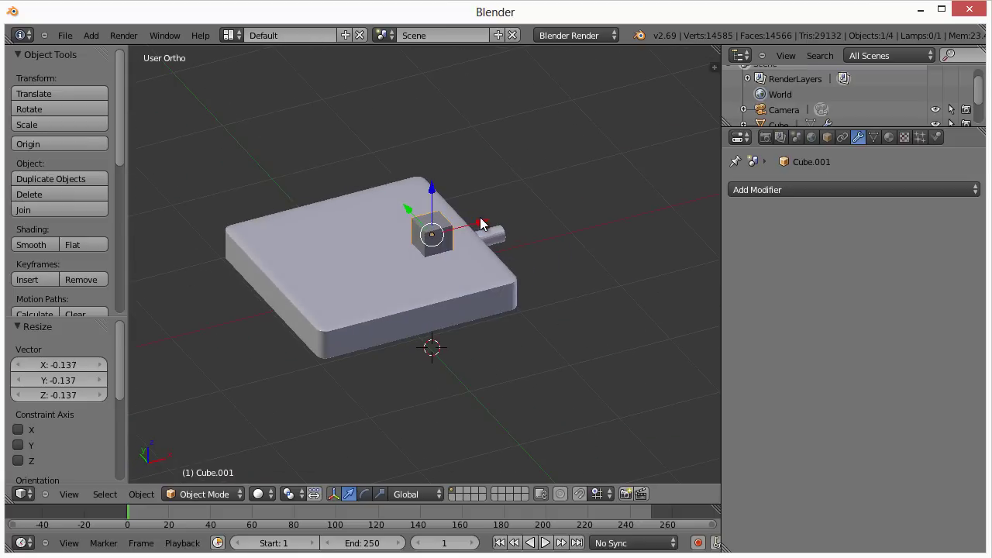
{"action": "left_click_drag", "start_coordinate": [482, 225], "coordinate": [273, 278]}
{"action": "middle_click_drag", "start_coordinate": [273, 277], "coordinate": [359, 316]}
{"action": "scroll", "coordinate": [444, 377], "scroll_direction": "up", "scroll_amount": 2}
{"action": "middle_click_drag", "start_coordinate": [486, 357], "coordinate": [501, 233], "text": "shift"}
{"action": "middle_click_drag", "start_coordinate": [492, 284], "coordinate": [516, 265]}
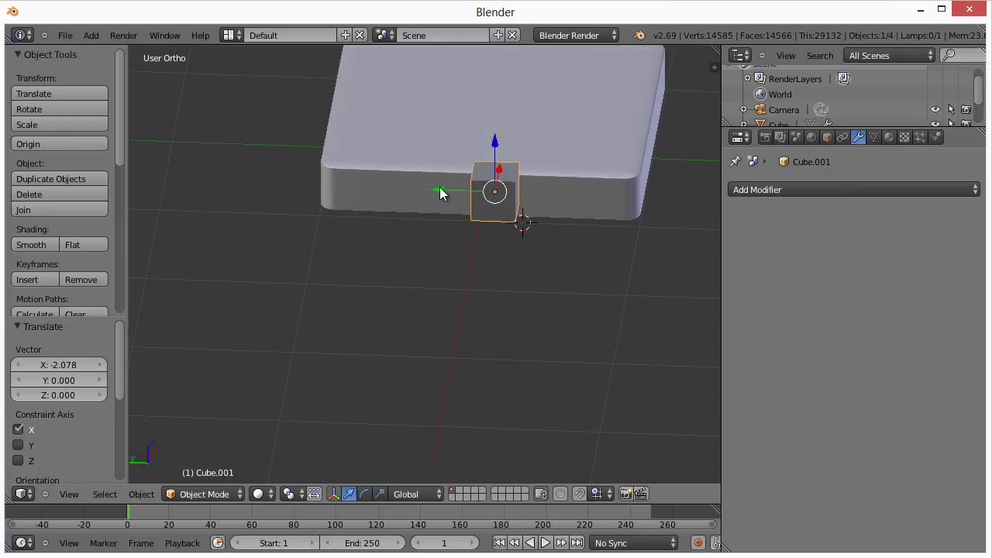
{"action": "left_click_drag", "start_coordinate": [439, 190], "coordinate": [468, 214]}
In the left view, raise the cube about 0.217 along Z to align it with the slab's side.
{"action": "key", "text": "KP_3"}
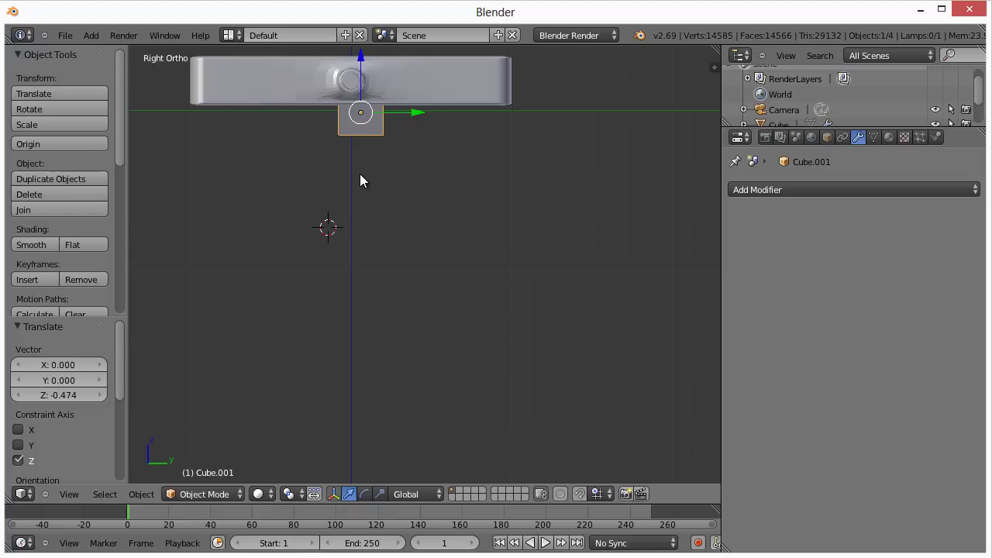
{"action": "key", "text": "ctrl+KP_3"}
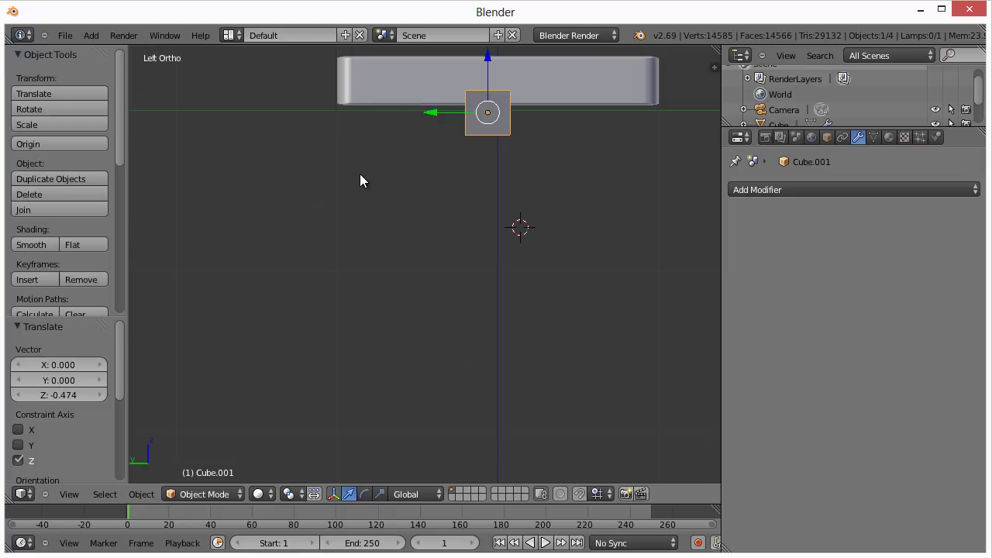
{"action": "middle_click_drag", "start_coordinate": [556, 137], "coordinate": [499, 313], "text": "shift"}
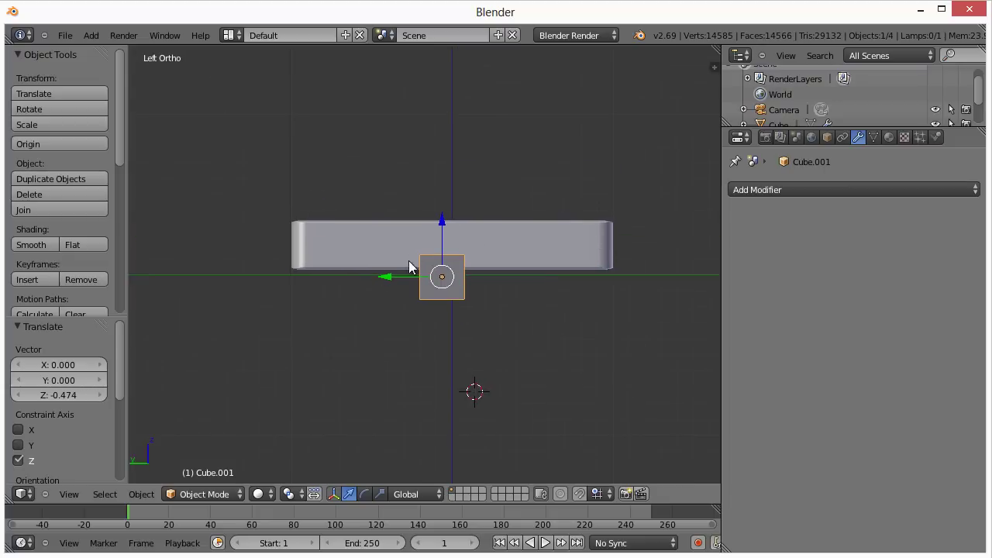
{"action": "left_click_drag", "start_coordinate": [441, 226], "coordinate": [440, 192]}
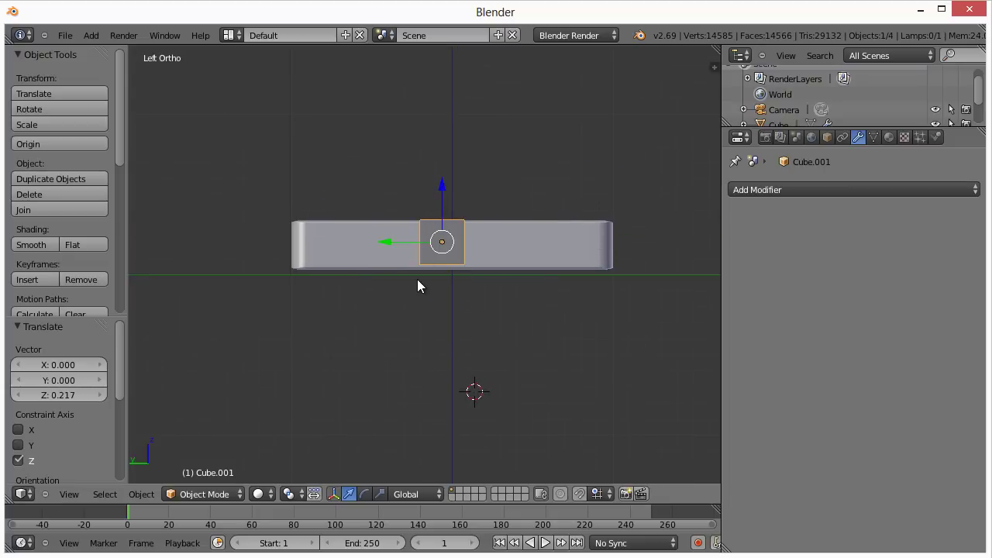
In the front view, lower the cube slightly and move it about 0.386 along X, close to the slab.
{"action": "key", "text": "KP_1"}
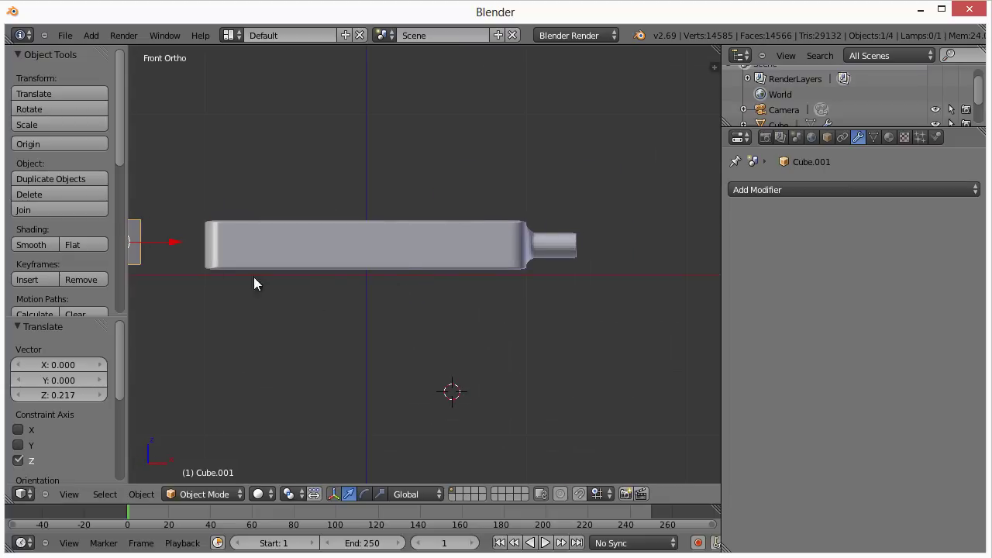
{"action": "scroll", "coordinate": [330, 328], "scroll_direction": "down", "scroll_amount": 3, "text": "ctrl"}
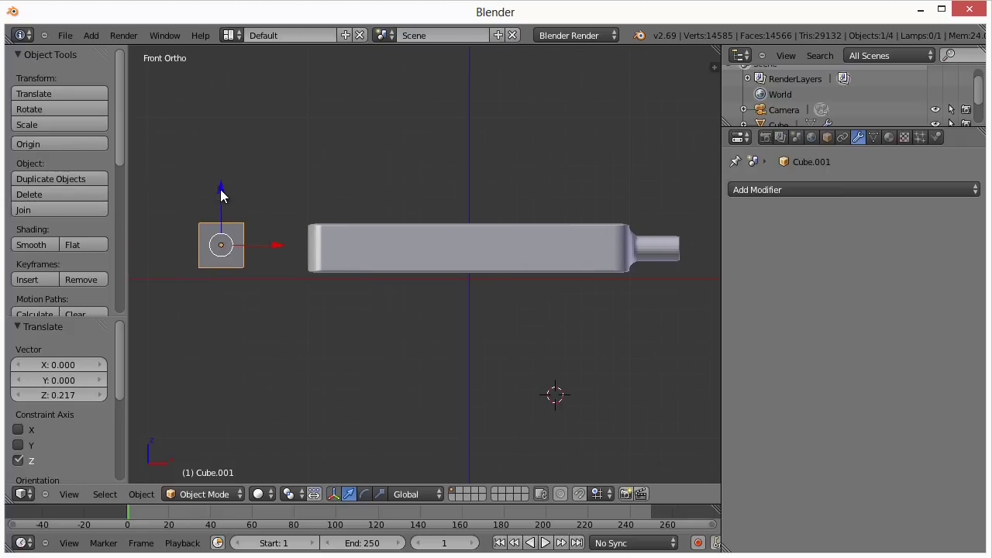
{"action": "left_click_drag", "start_coordinate": [222, 193], "coordinate": [224, 203]}
{"action": "left_click_drag", "start_coordinate": [268, 251], "coordinate": [334, 246]}
Scale the cube to about 0.569 along Z to make it flatter than the slab.
{"action": "key", "text": "s"}
{"action": "key", "text": "z"}
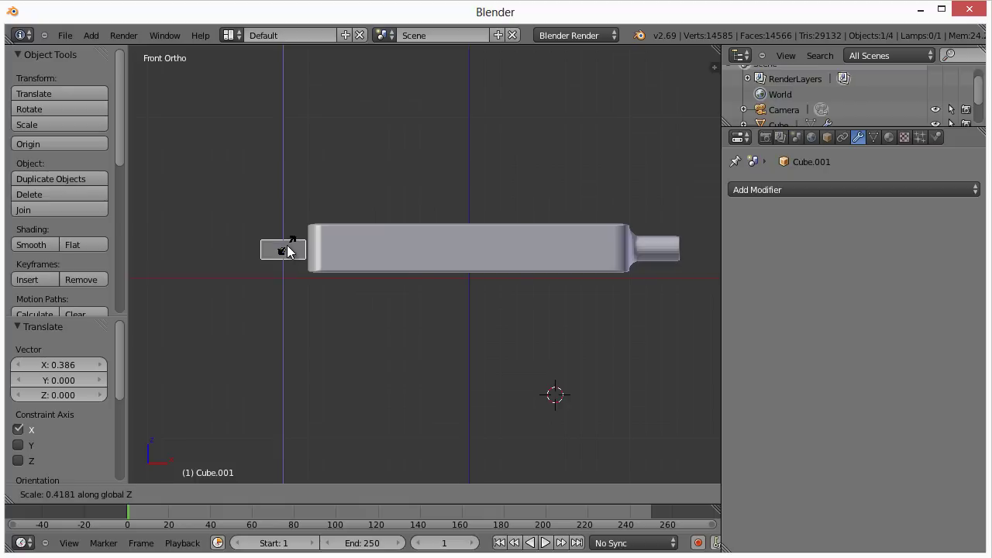
{"action": "left_click", "coordinate": [288, 250]}
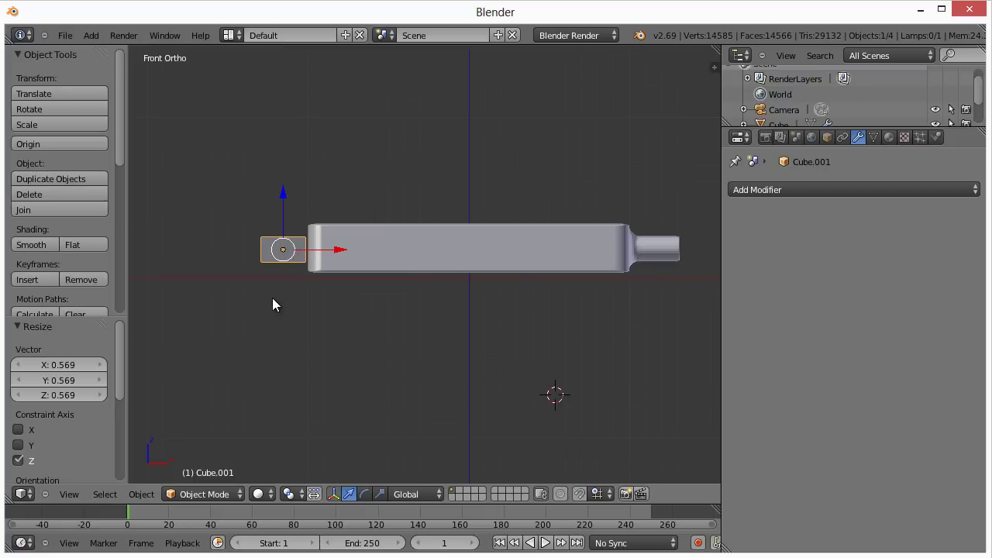
Stretch the cube by about 4.066 along Y and shift it about -0.053 along Y towards the slab's middle.
{"action": "key", "text": "ctrl+KP_3"}
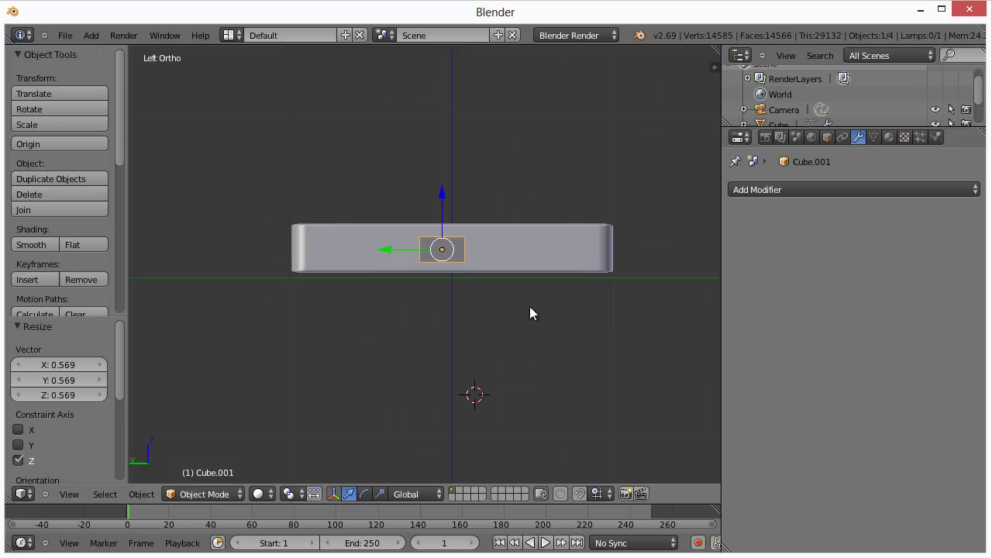
{"action": "key", "text": "s"}
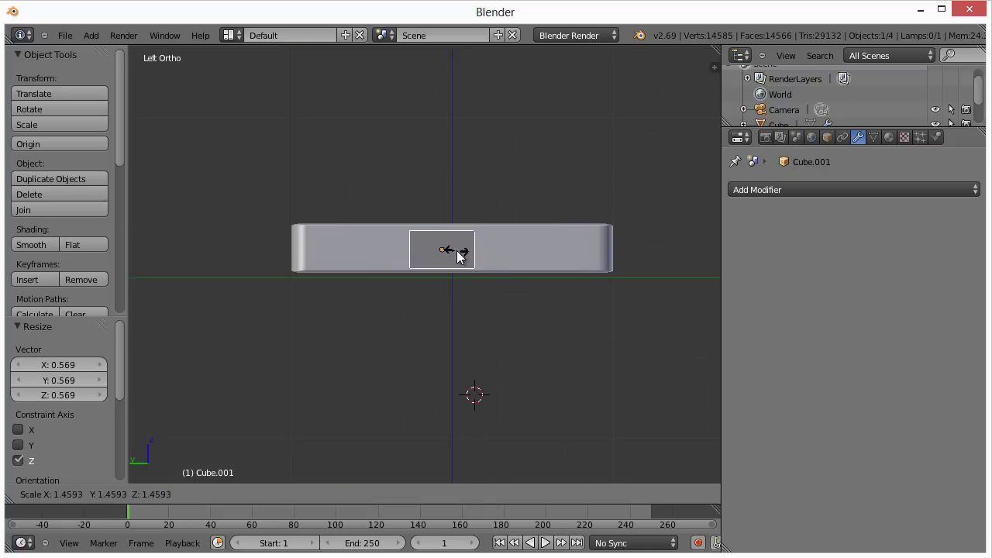
{"action": "key", "text": "y"}
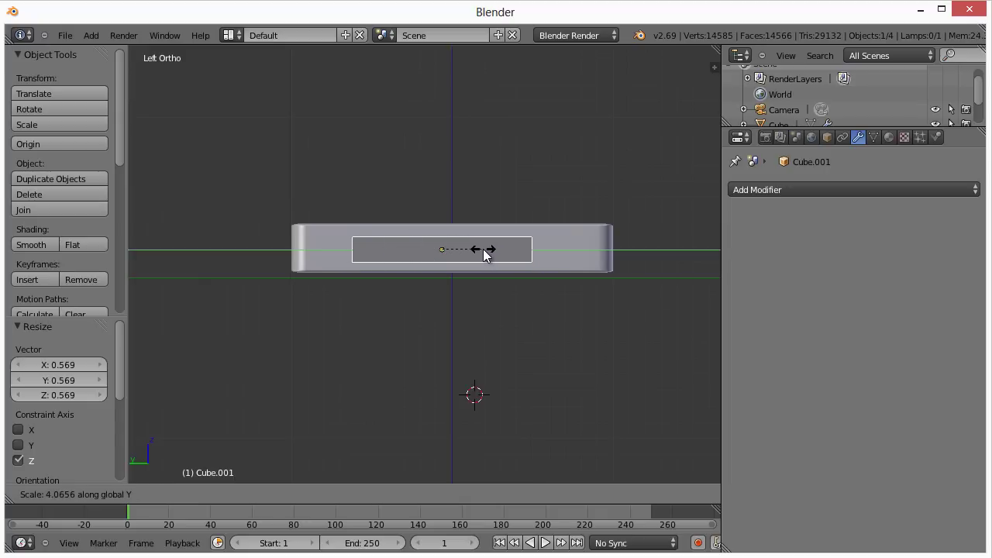
{"action": "left_click", "coordinate": [484, 250]}
{"action": "key", "text": "KP_8"}
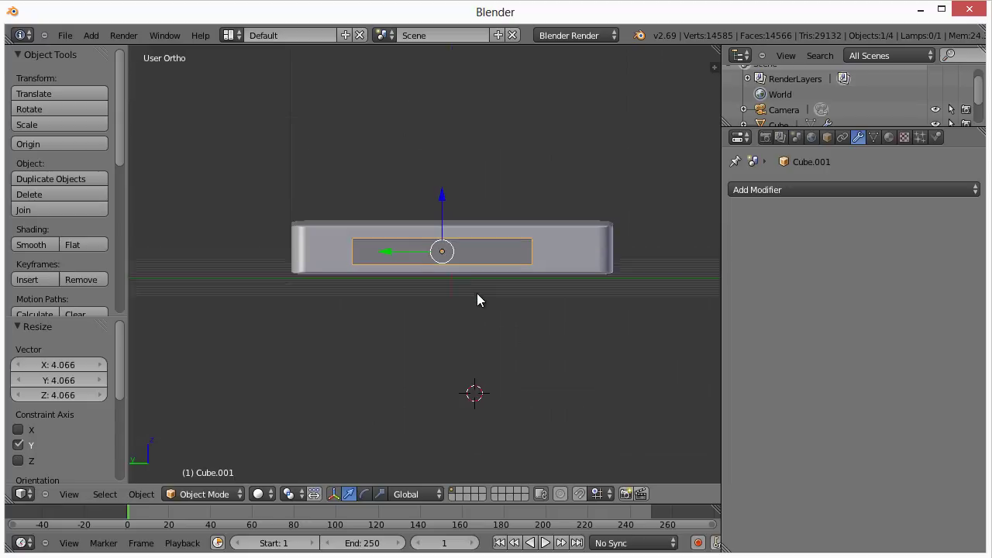
{"action": "left_click_drag", "start_coordinate": [387, 257], "coordinate": [395, 256]}
Narrow the long block along X and move it about 0.014 along X towards the slab.
{"action": "middle_click_drag", "start_coordinate": [502, 298], "coordinate": [333, 432]}
{"action": "key", "text": "s"}
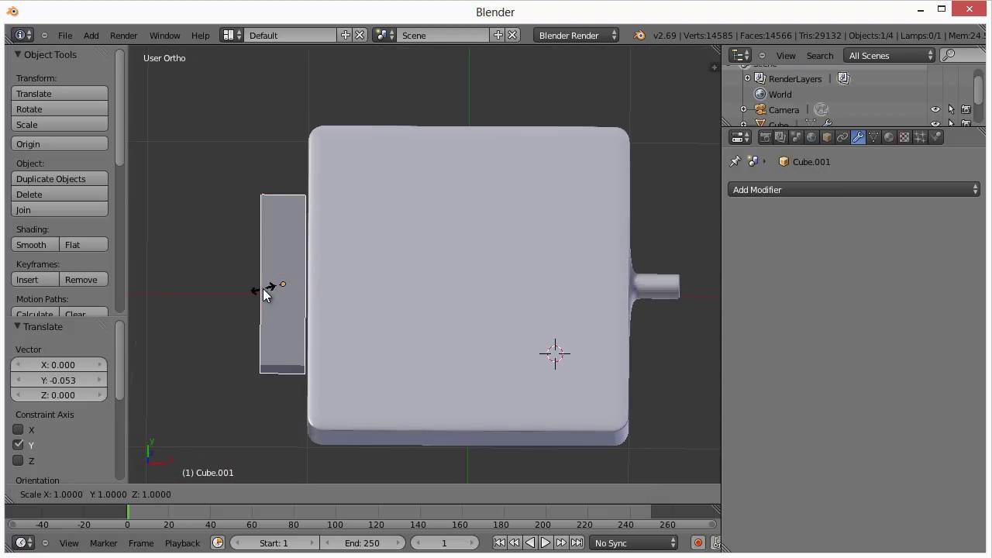
{"action": "key", "text": "x"}
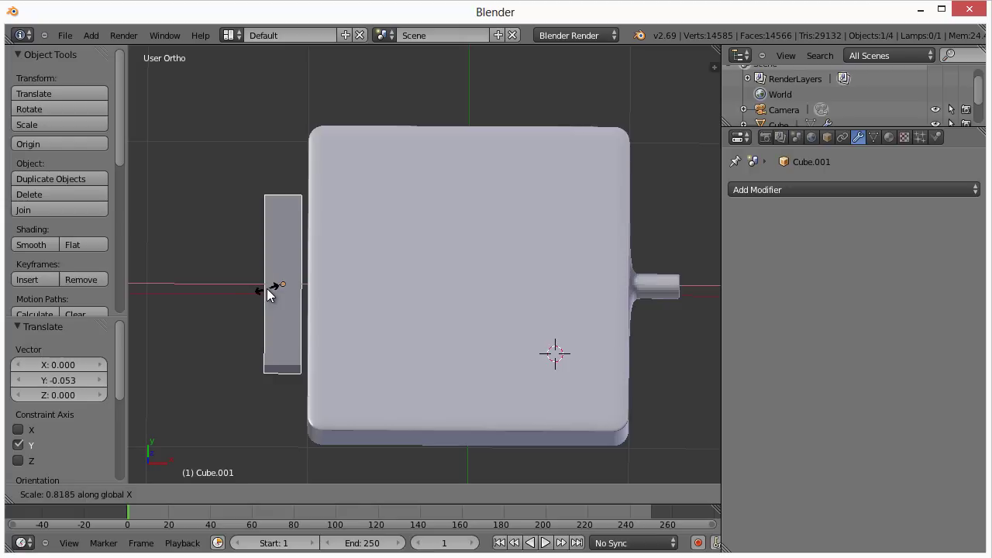
{"action": "left_click", "coordinate": [276, 289]}
{"action": "left_click_drag", "start_coordinate": [339, 288], "coordinate": [338, 288]}
Open the slab for mesh editing in face selection mode and select the upper side face next to the block's end.
{"action": "middle_click_drag", "start_coordinate": [297, 328], "coordinate": [568, 379]}
{"action": "scroll", "coordinate": [526, 340], "scroll_direction": "up", "scroll_amount": 3}
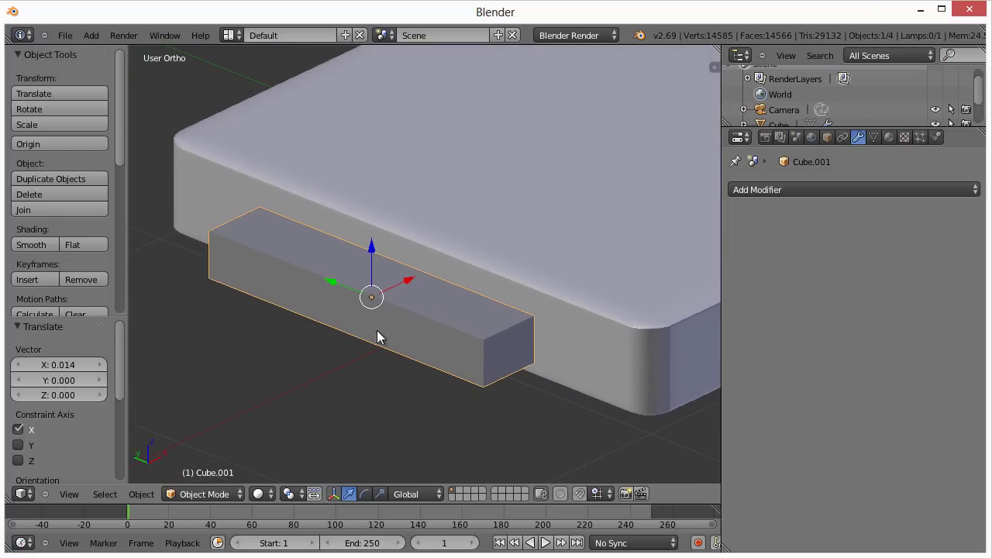
{"action": "key", "text": "Tab"}
{"action": "key", "text": "Tab"}
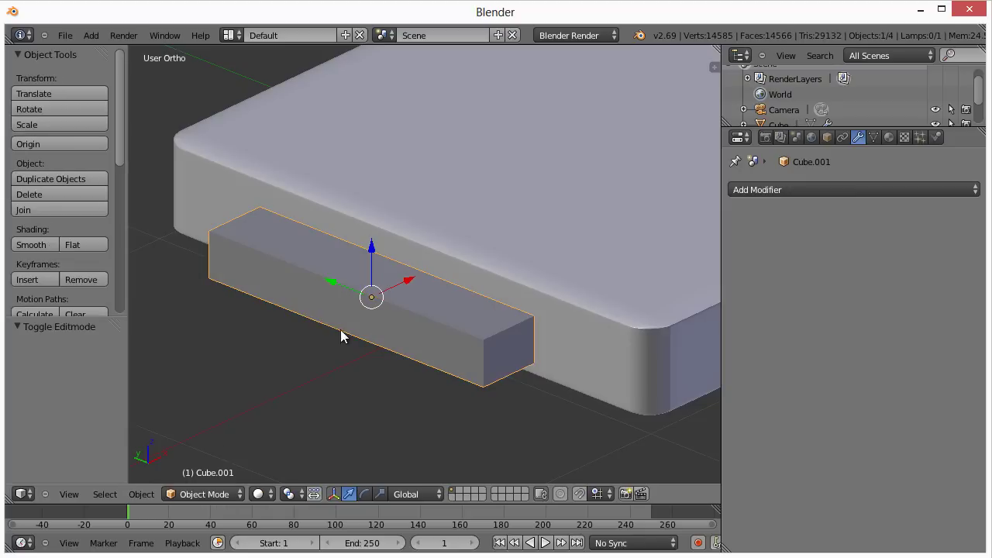
{"action": "right_click", "coordinate": [590, 346]}
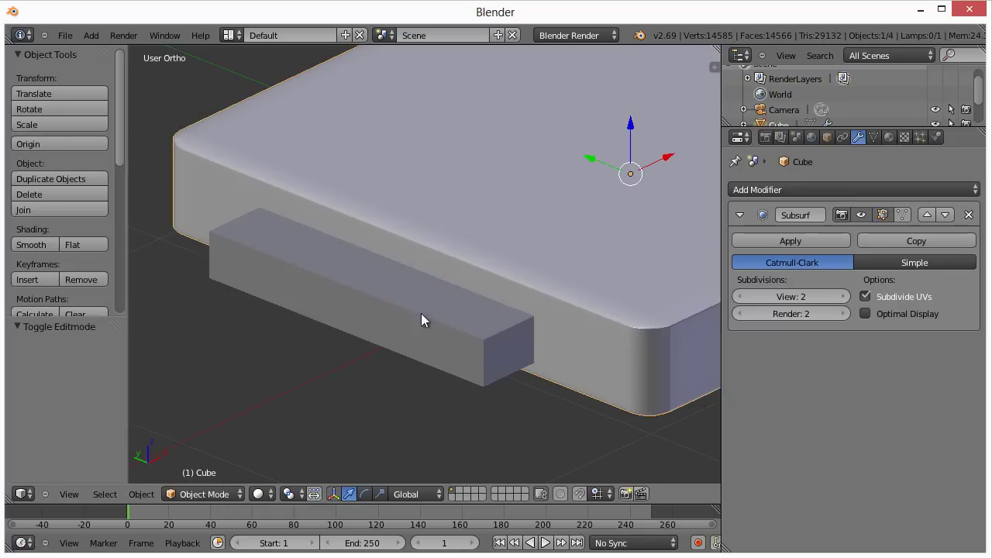
{"action": "key", "text": "Tab"}
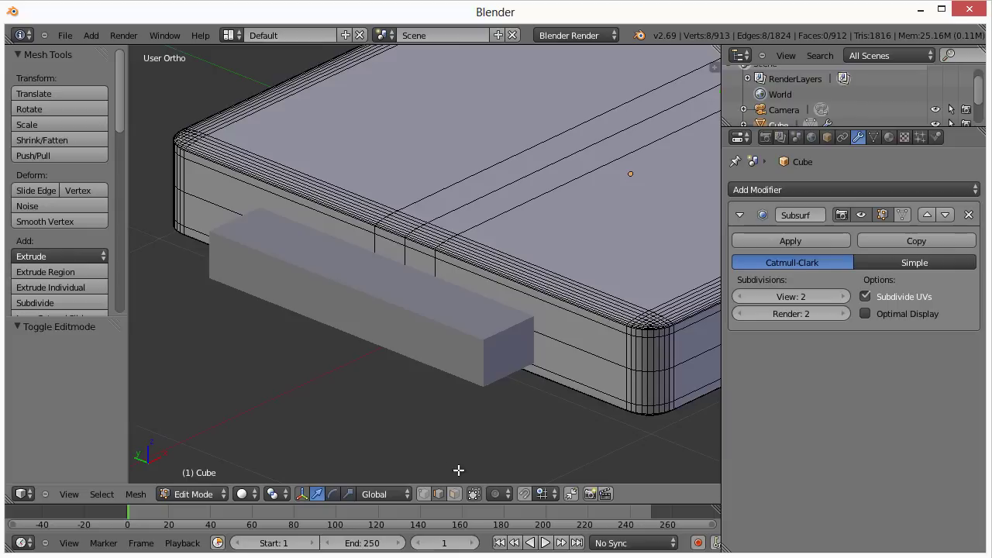
{"action": "left_click", "coordinate": [454, 494]}
{"action": "right_click", "coordinate": [543, 332]}
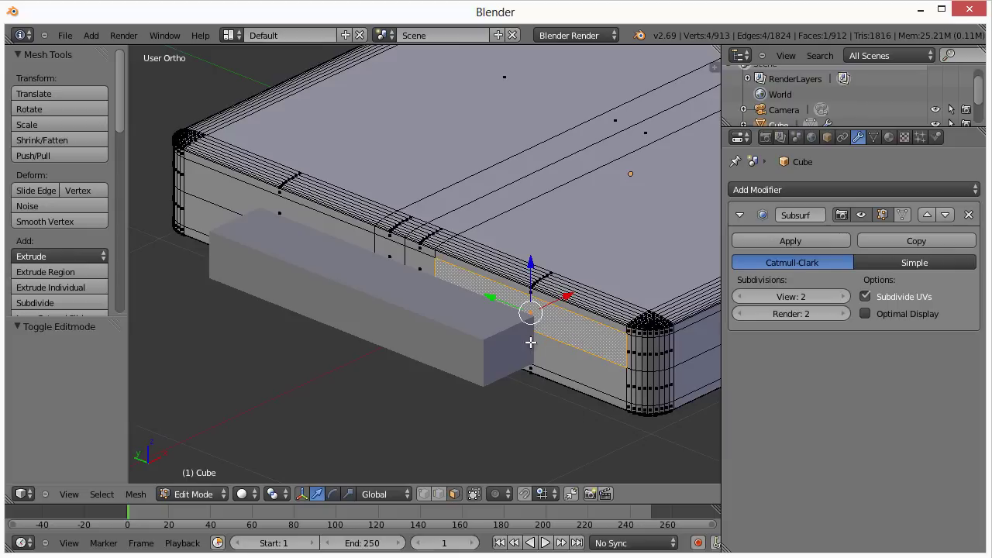
Return to object mode, select the long block and move it about -0.29 along X, away from the slab.
{"action": "middle_click_drag", "start_coordinate": [505, 412], "coordinate": [416, 430]}
{"action": "key", "text": "Tab"}
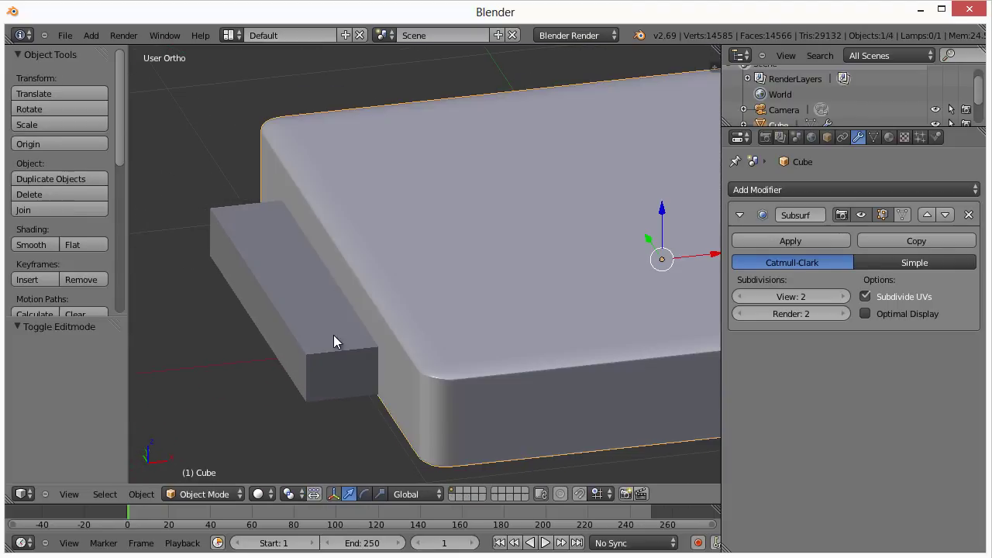
{"action": "right_click", "coordinate": [318, 319]}
{"action": "left_click_drag", "start_coordinate": [346, 294], "coordinate": [255, 310]}
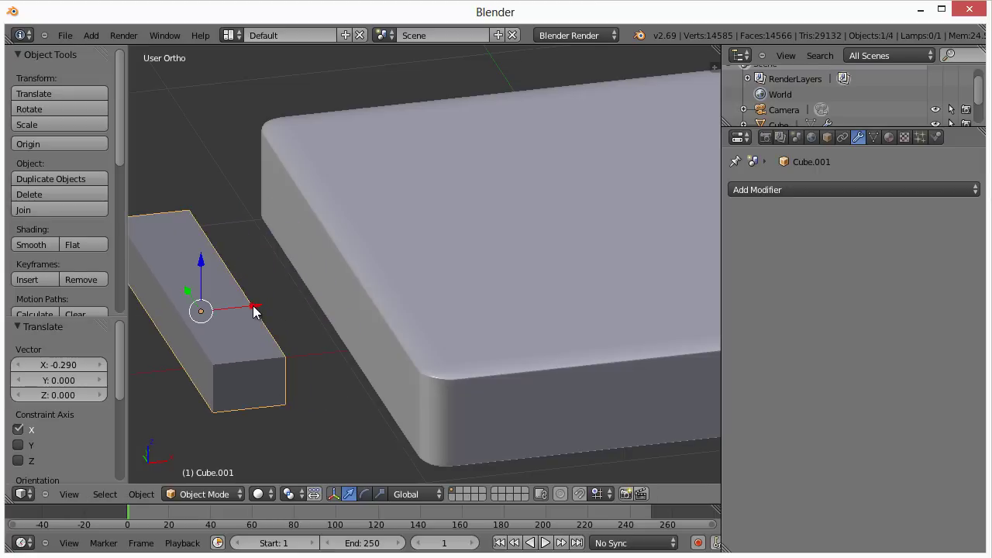
Separate the eight flat side faces of the slab facing the block into their own object, including both upper and lower rows.
{"action": "key", "text": "Tab"}
{"action": "key", "text": "Tab"}
{"action": "right_click", "coordinate": [353, 309]}
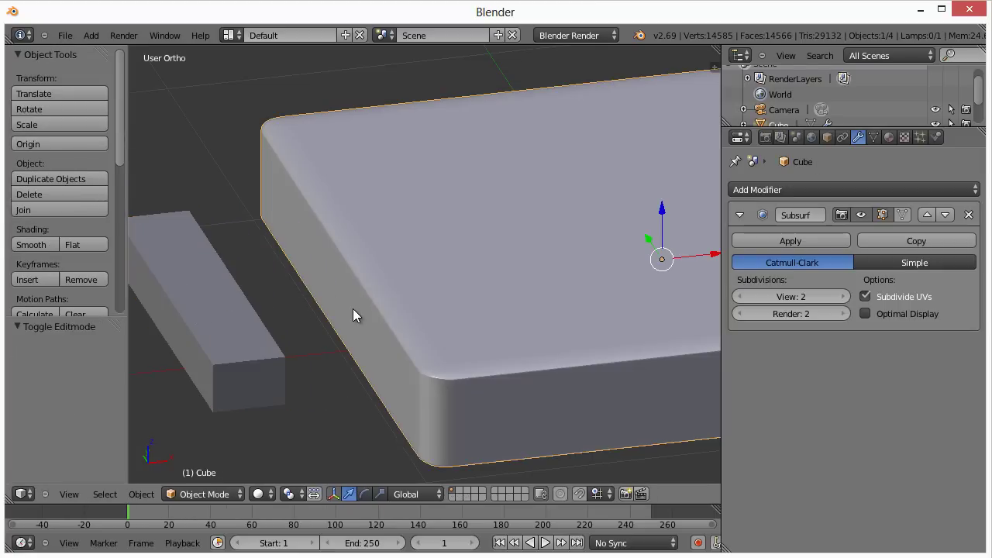
{"action": "key", "text": "Tab"}
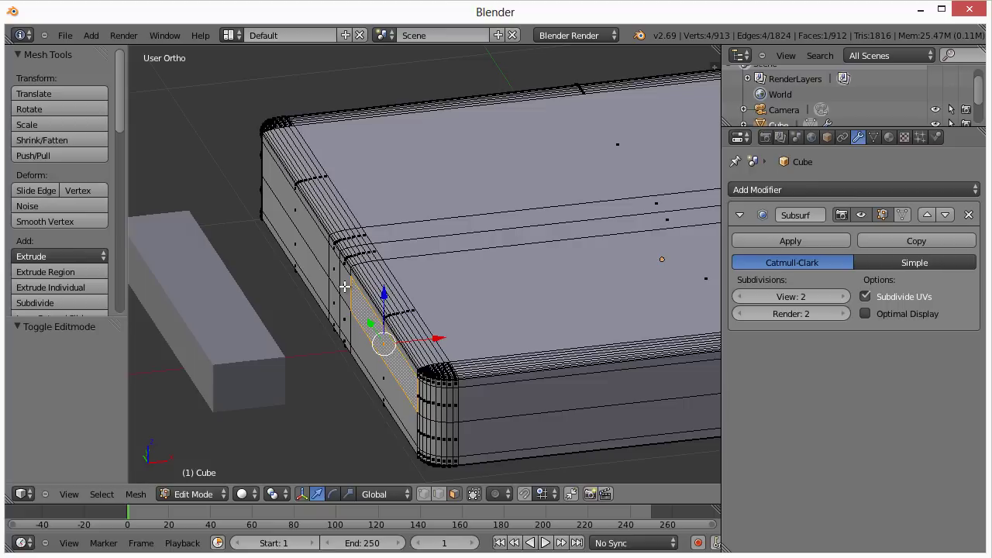
{"action": "right_click", "coordinate": [345, 287], "text": "shift"}
{"action": "right_click", "coordinate": [335, 272], "text": "shift"}
{"action": "right_click", "coordinate": [321, 237], "text": "shift"}
{"action": "right_click", "coordinate": [305, 256], "text": "shift"}
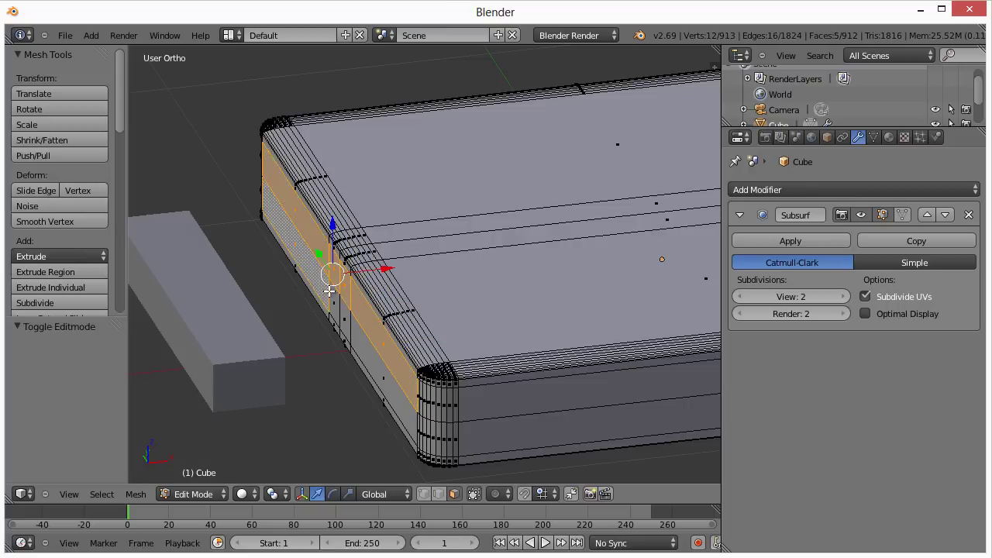
{"action": "right_click", "coordinate": [335, 304], "text": "shift"}
{"action": "right_click", "coordinate": [346, 324], "text": "shift"}
{"action": "right_click", "coordinate": [361, 349], "text": "shift"}
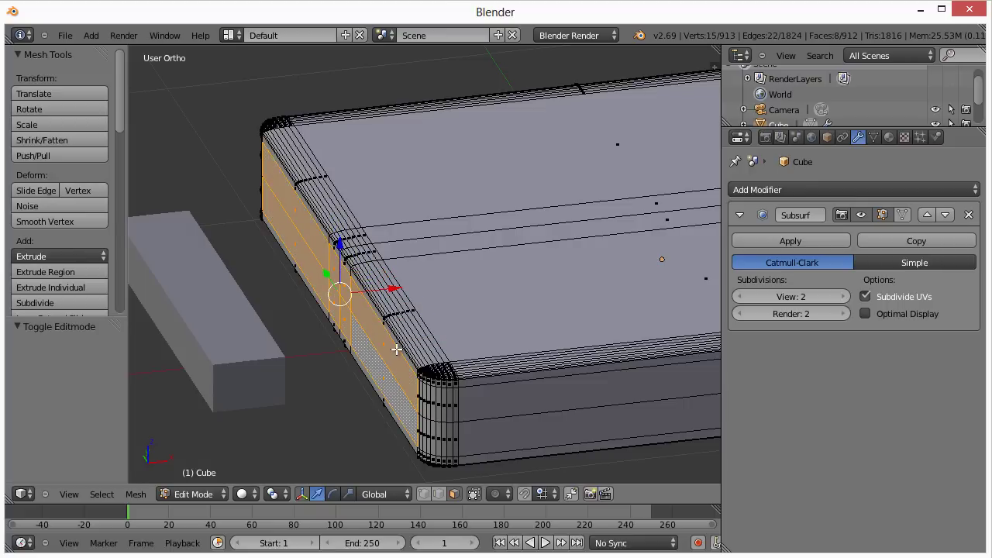
{"action": "key", "text": "p"}
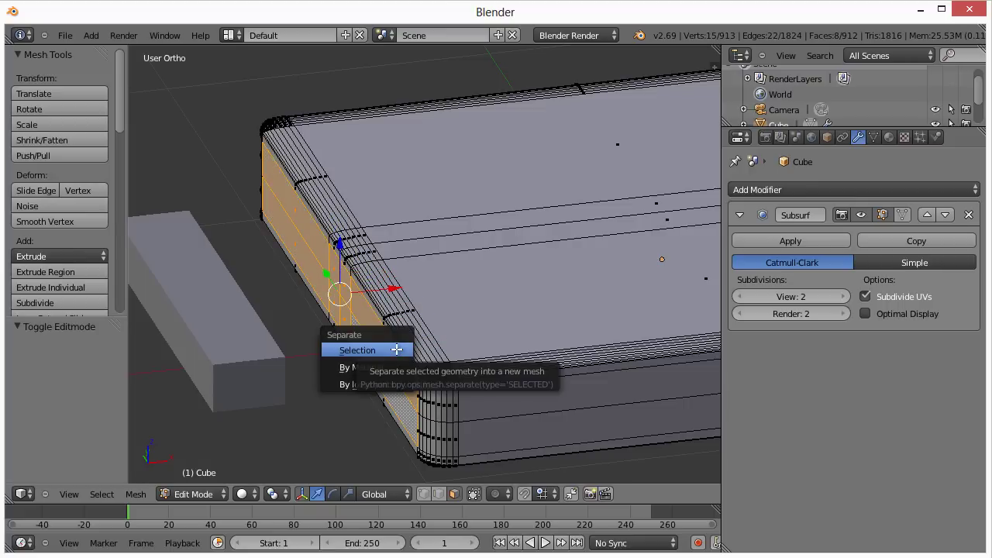
{"action": "left_click", "coordinate": [360, 351]}
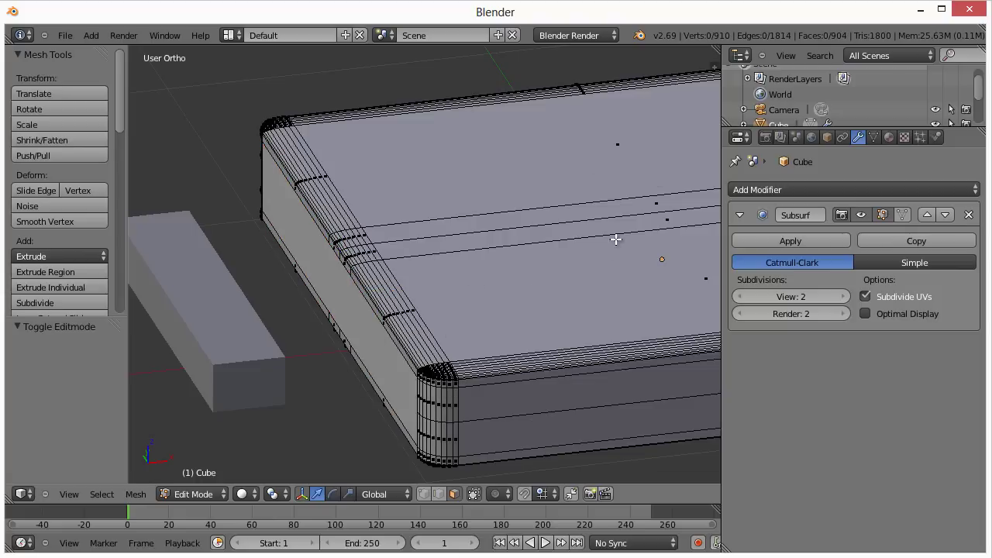
{"action": "key", "text": "Tab"}
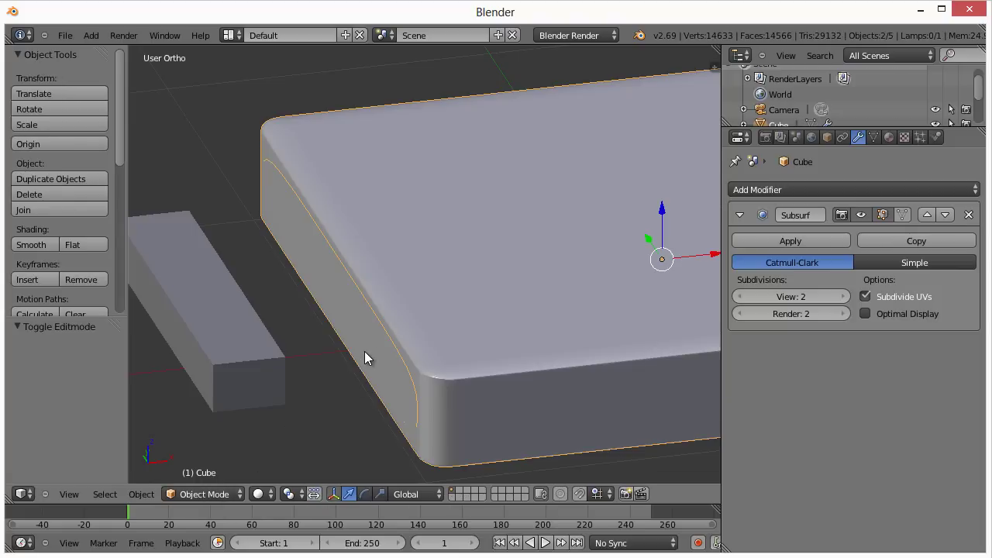
Select the long block and move it about 0.279 along X, back against the slab's side.
{"action": "right_click", "coordinate": [365, 351]}
{"action": "right_click", "coordinate": [441, 302]}
{"action": "right_click", "coordinate": [393, 360]}
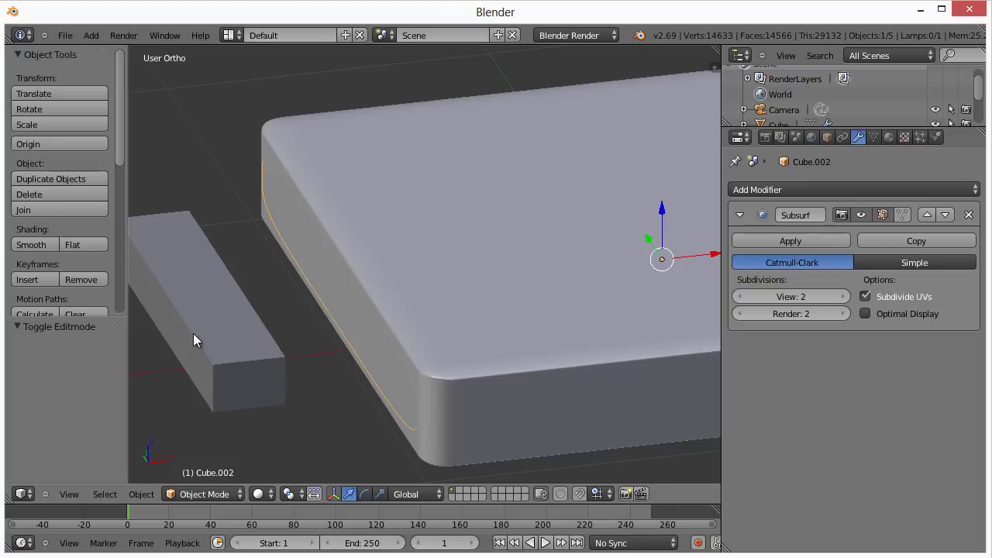
{"action": "right_click", "coordinate": [232, 326]}
{"action": "right_click", "coordinate": [358, 314]}
{"action": "right_click", "coordinate": [235, 326]}
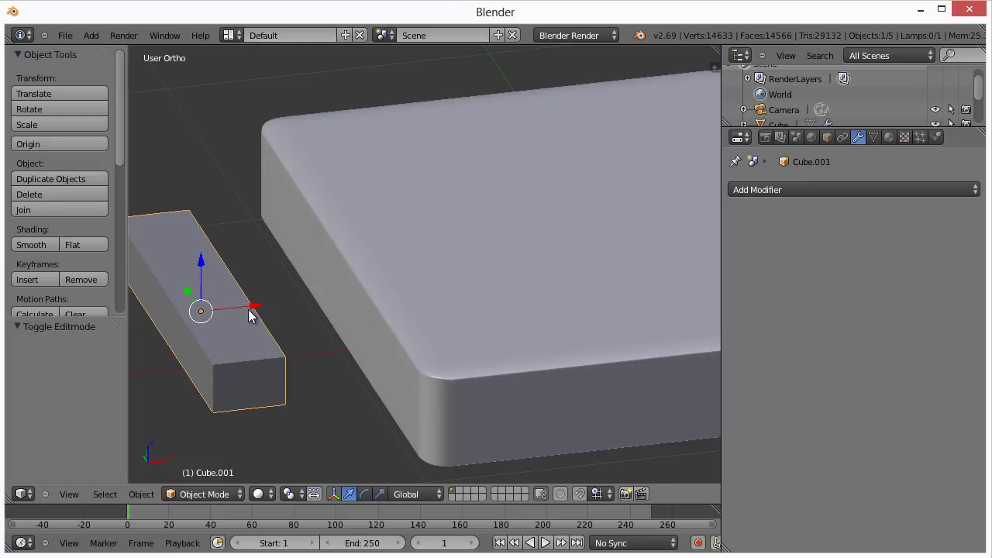
{"action": "left_click_drag", "start_coordinate": [250, 315], "coordinate": [344, 294]}
{"action": "middle_click_drag", "start_coordinate": [343, 294], "coordinate": [351, 324]}
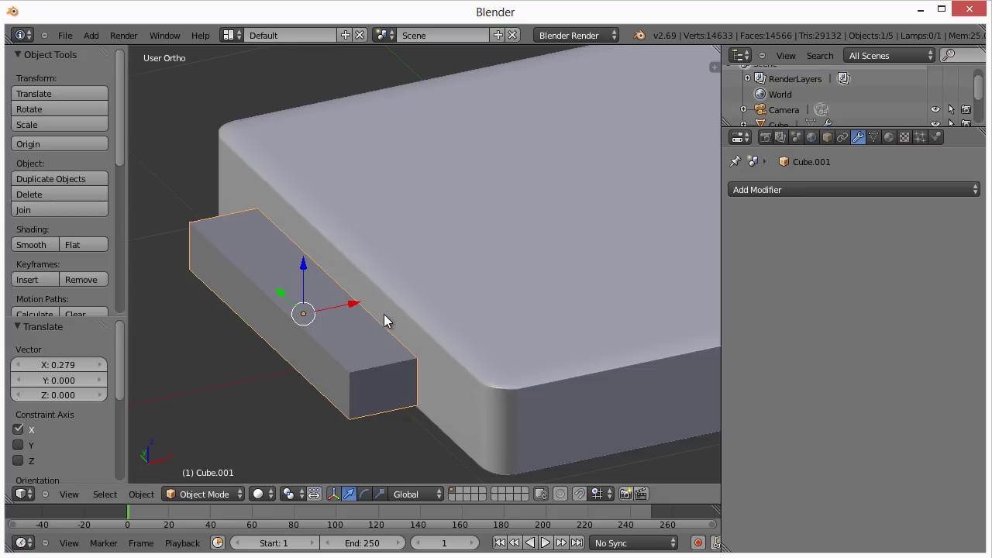
Join the long block into the separated side-face object and open the combined object for mesh editing.
{"action": "right_click", "coordinate": [382, 320], "text": "shift"}
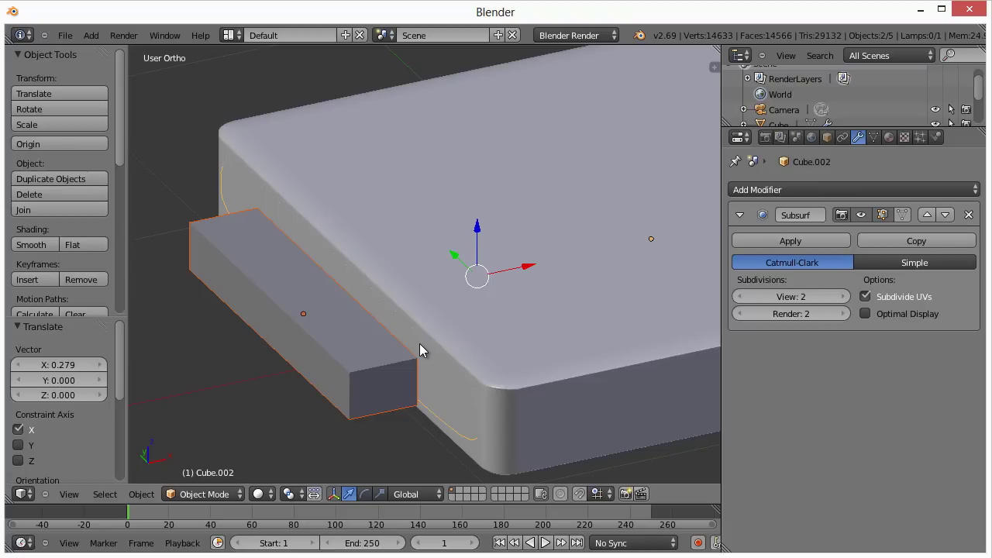
{"action": "key", "text": "ctrl+j"}
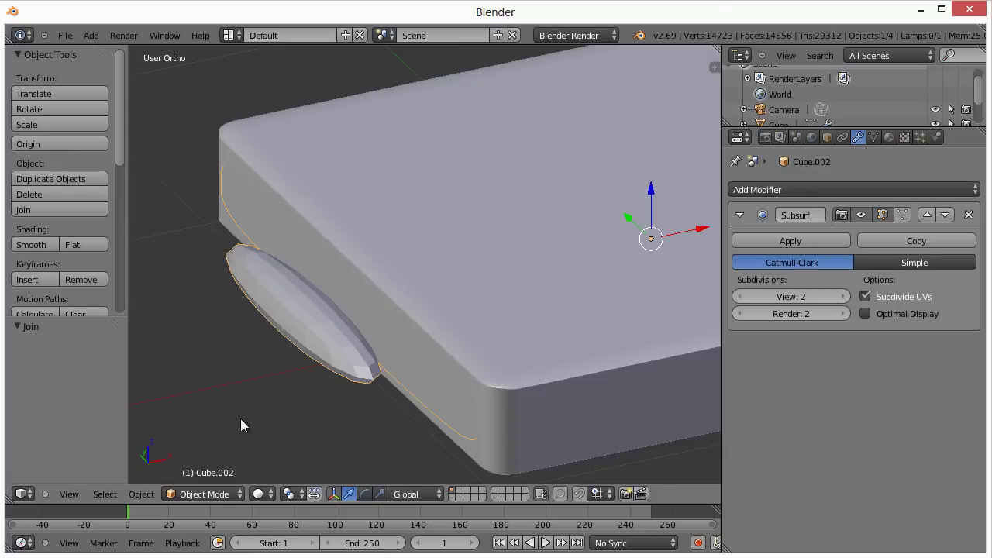
{"action": "key", "text": "Tab"}
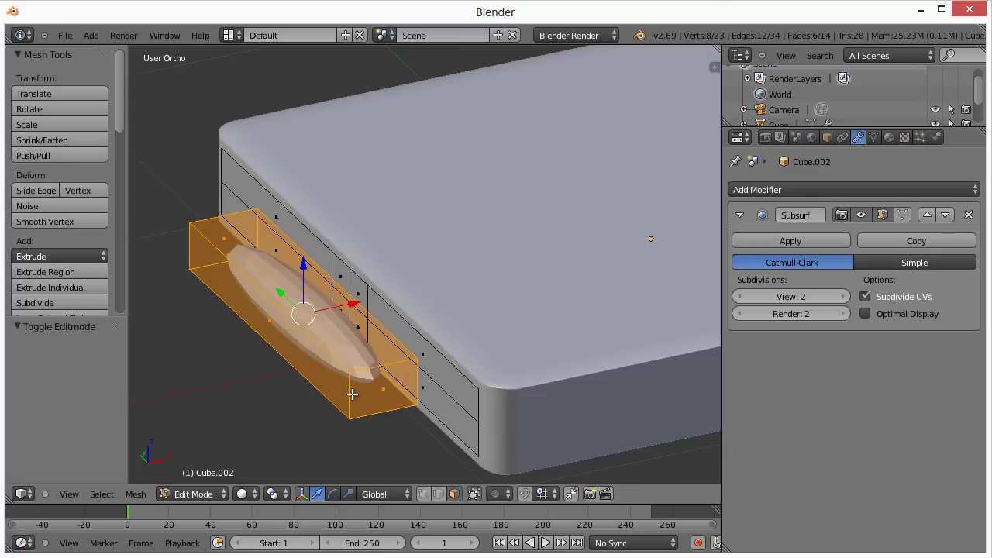
Add two vertical loop cuts to the side faces, one just beyond each end of the block.
{"action": "middle_click_drag", "start_coordinate": [359, 404], "coordinate": [483, 360]}
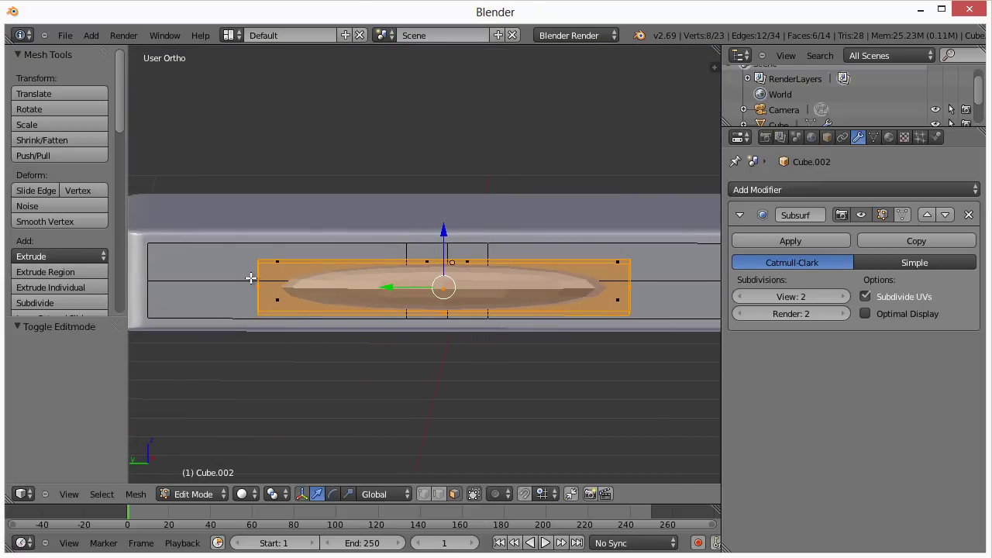
{"action": "key", "text": "ctrl+r"}
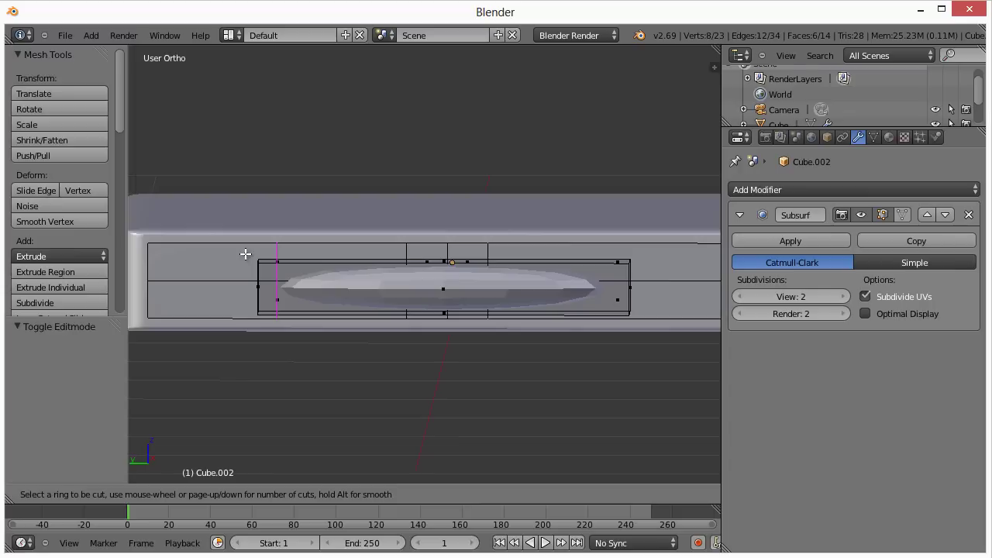
{"action": "left_click", "coordinate": [245, 254]}
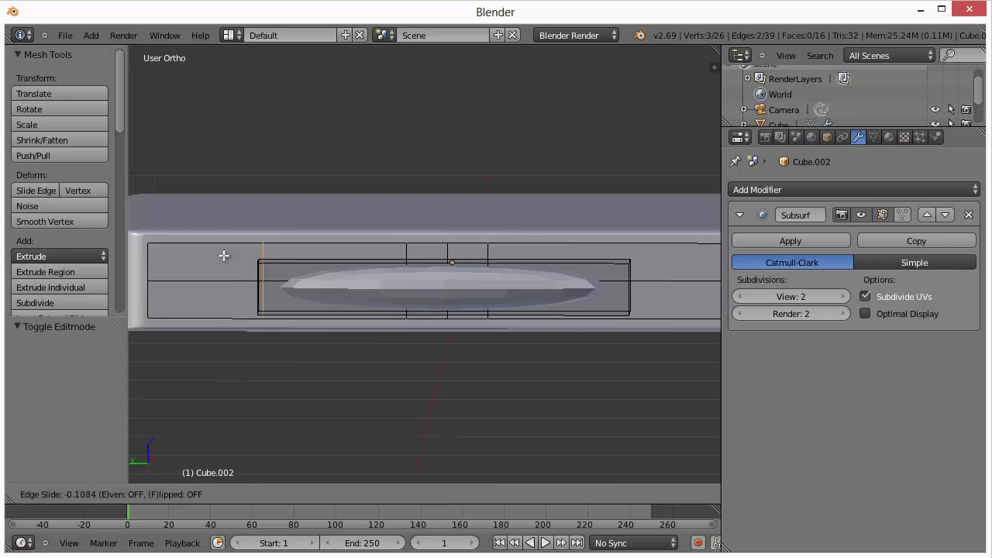
{"action": "left_click", "coordinate": [210, 255]}
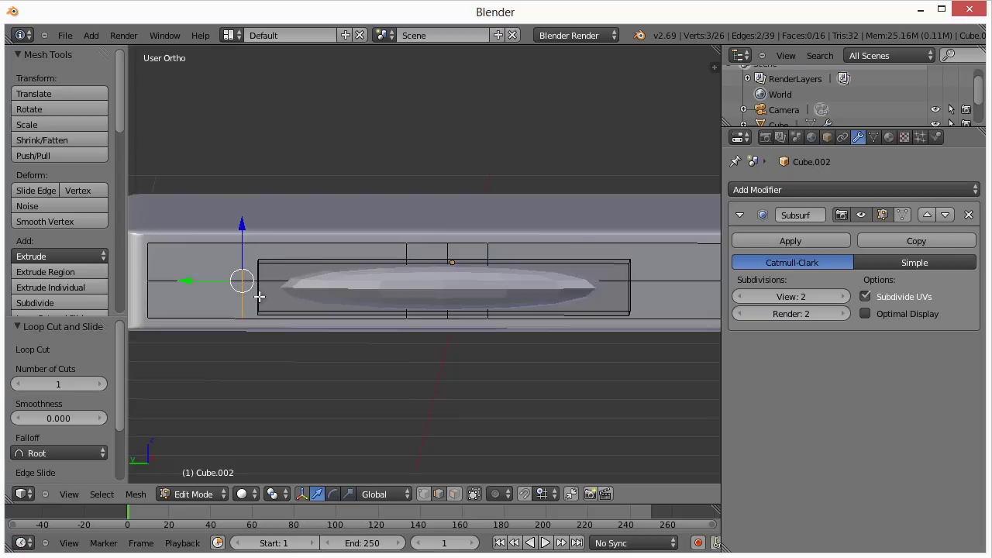
{"action": "scroll", "coordinate": [439, 319], "scroll_direction": "down", "scroll_amount": 5, "text": "ctrl"}
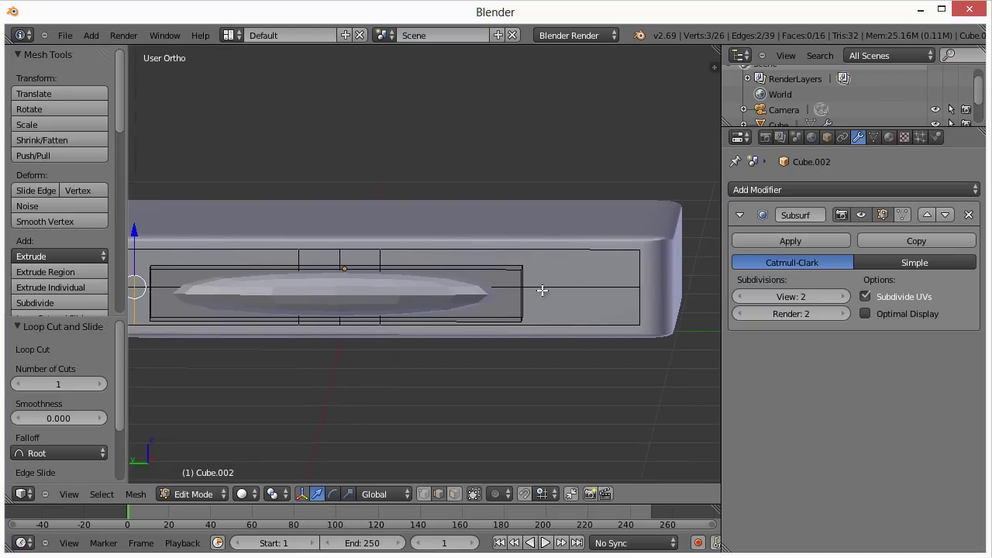
{"action": "key", "text": "ctrl+r"}
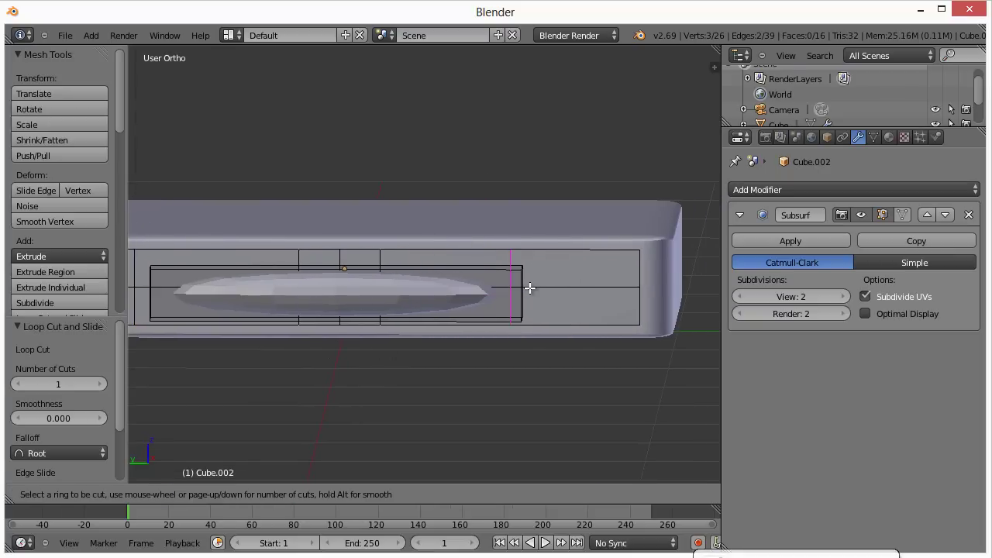
{"action": "left_click", "coordinate": [528, 286]}
{"action": "left_click", "coordinate": [558, 288]}
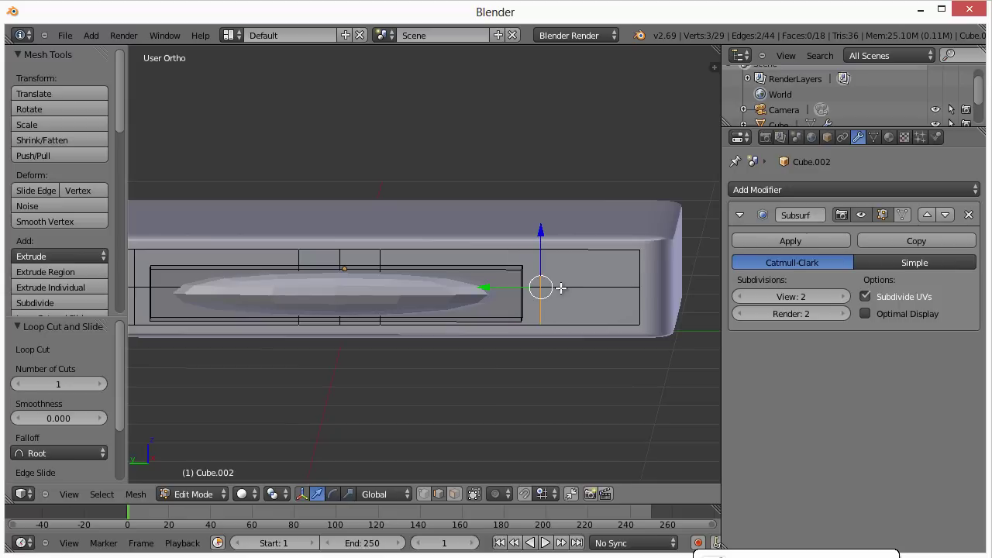
Add three crosswise loop cuts near the middle of the block, lined up with the vertical edges on the side faces.
{"action": "middle_click_drag", "start_coordinate": [476, 361], "coordinate": [501, 400]}
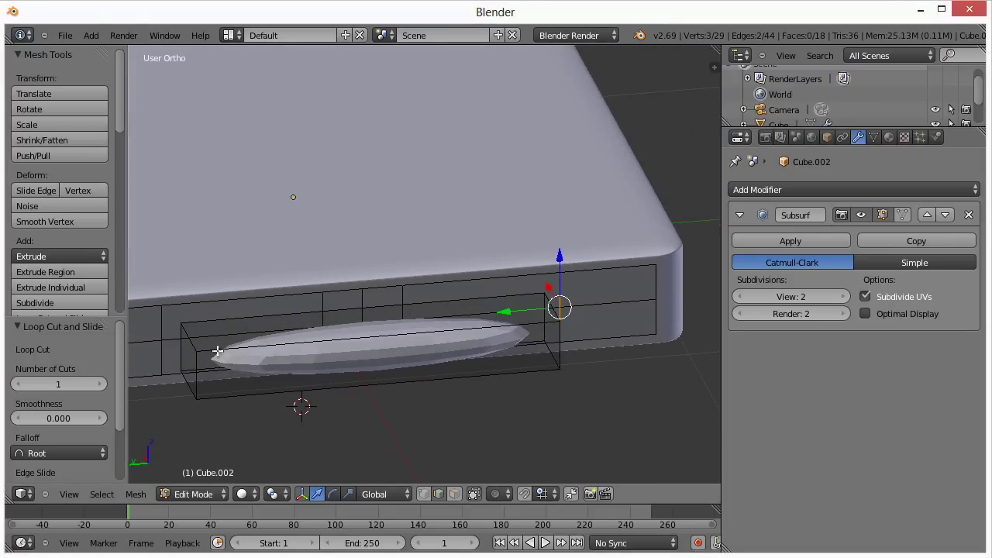
{"action": "key", "text": "ctrl+r"}
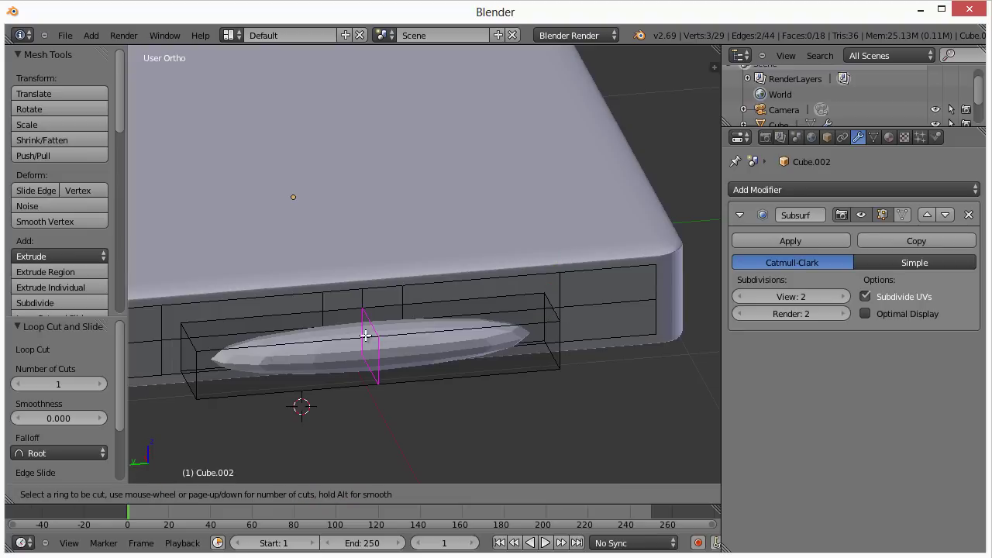
{"action": "scroll", "coordinate": [368, 335], "scroll_direction": "up", "scroll_amount": 1}
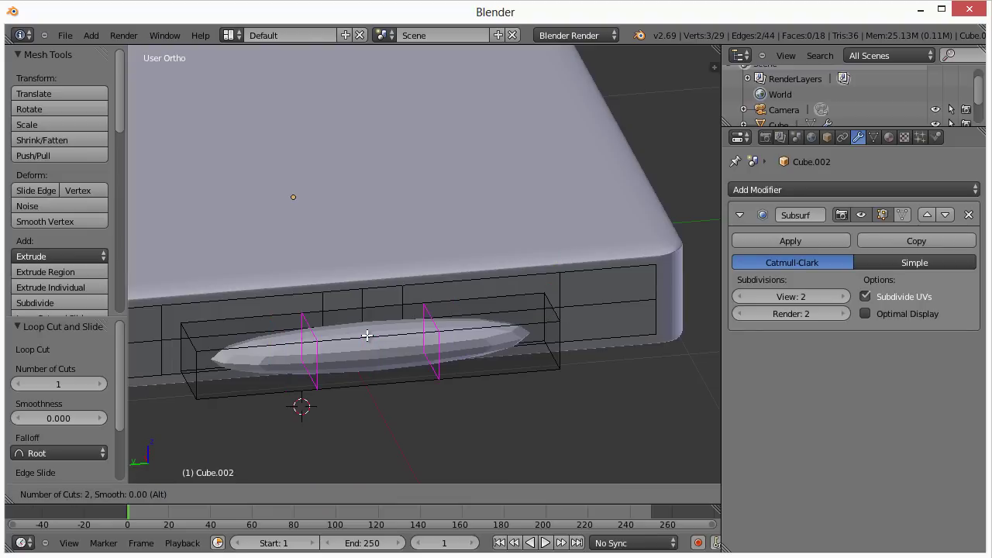
{"action": "scroll", "coordinate": [368, 335], "scroll_direction": "down", "scroll_amount": 1}
{"action": "left_click", "coordinate": [367, 335]}
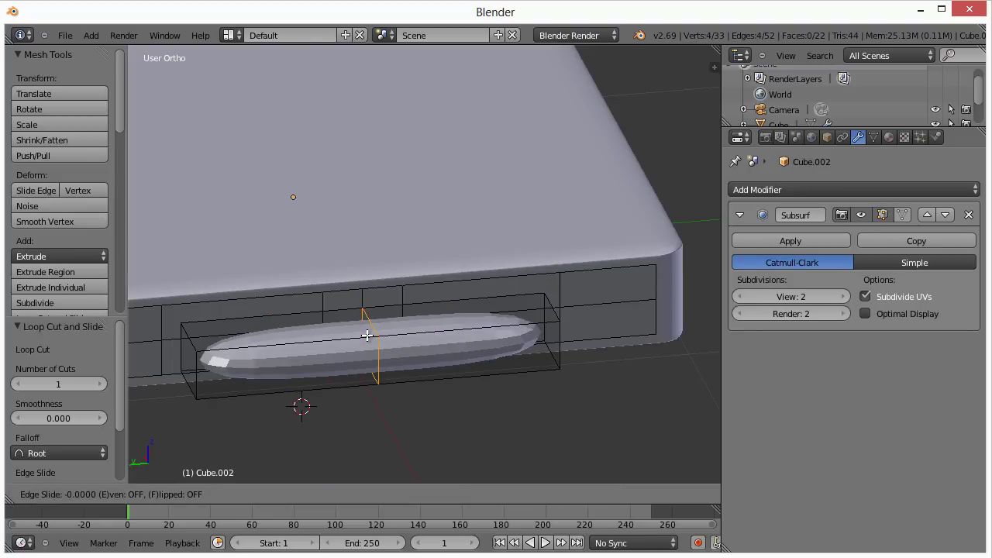
{"action": "left_click", "coordinate": [338, 340]}
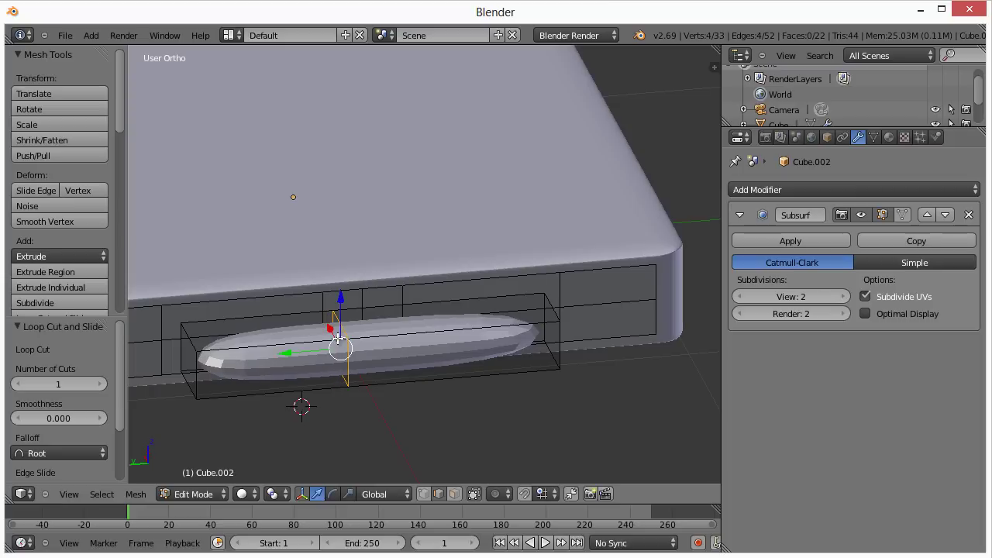
{"action": "key", "text": "ctrl+r"}
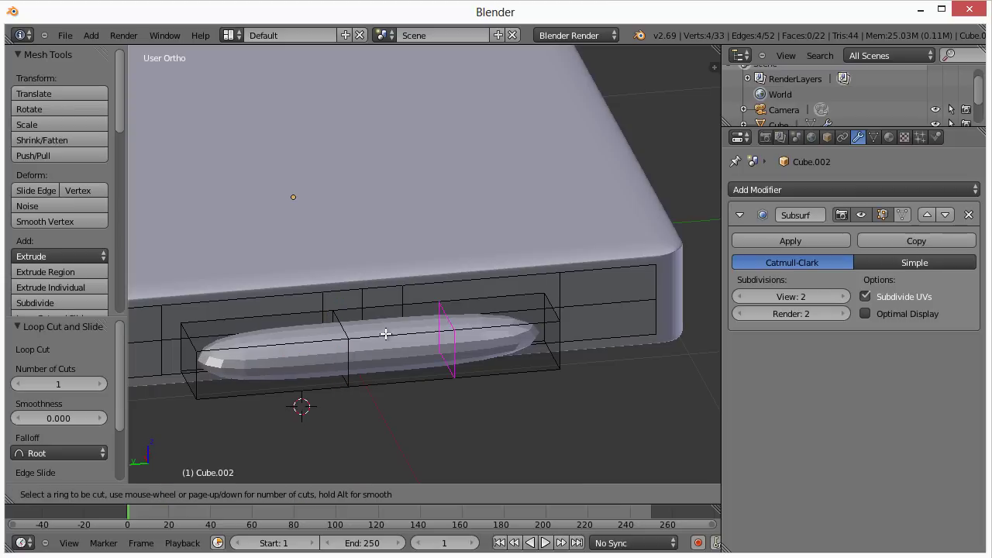
{"action": "left_click", "coordinate": [431, 334]}
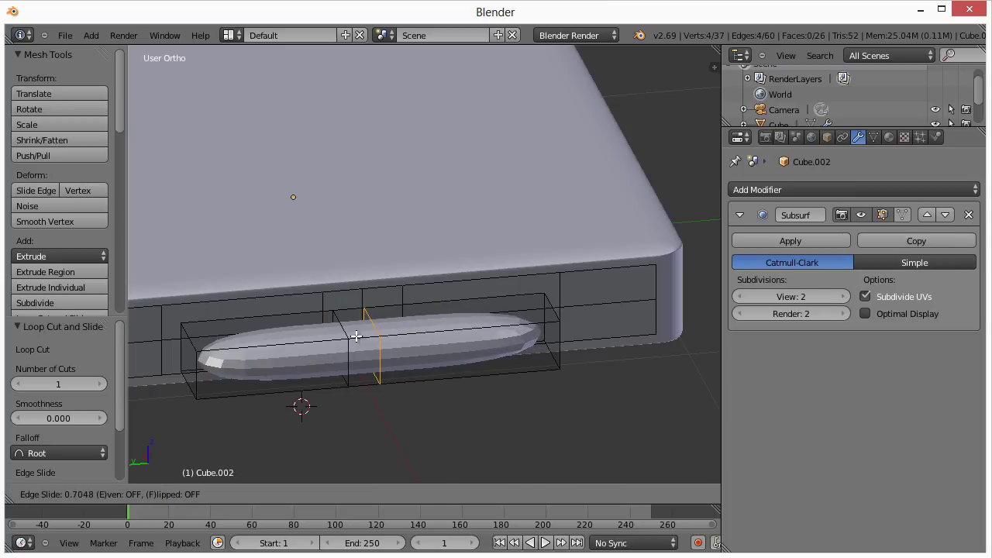
{"action": "left_click", "coordinate": [382, 335]}
{"action": "key", "text": "ctrl+r"}
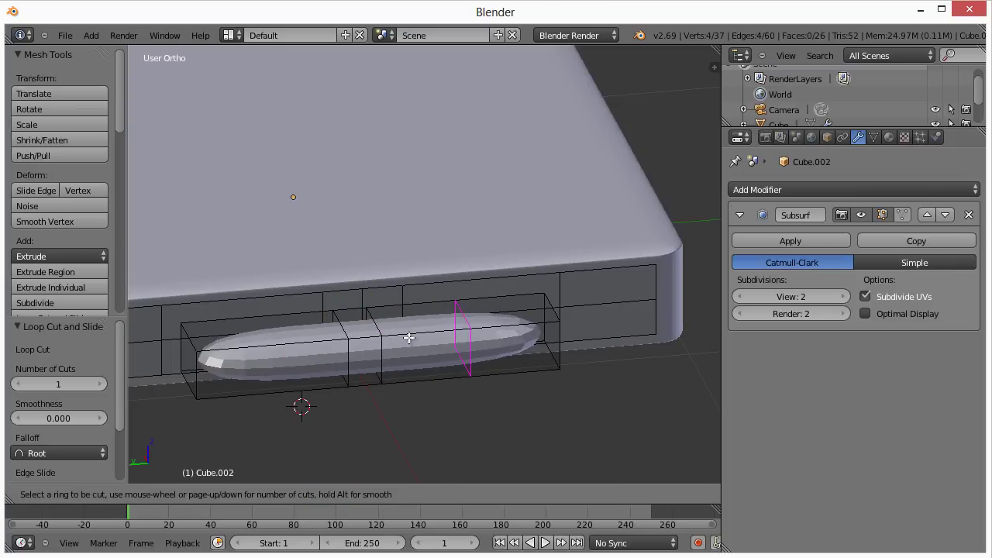
{"action": "left_click", "coordinate": [452, 329]}
{"action": "left_click", "coordinate": [397, 333]}
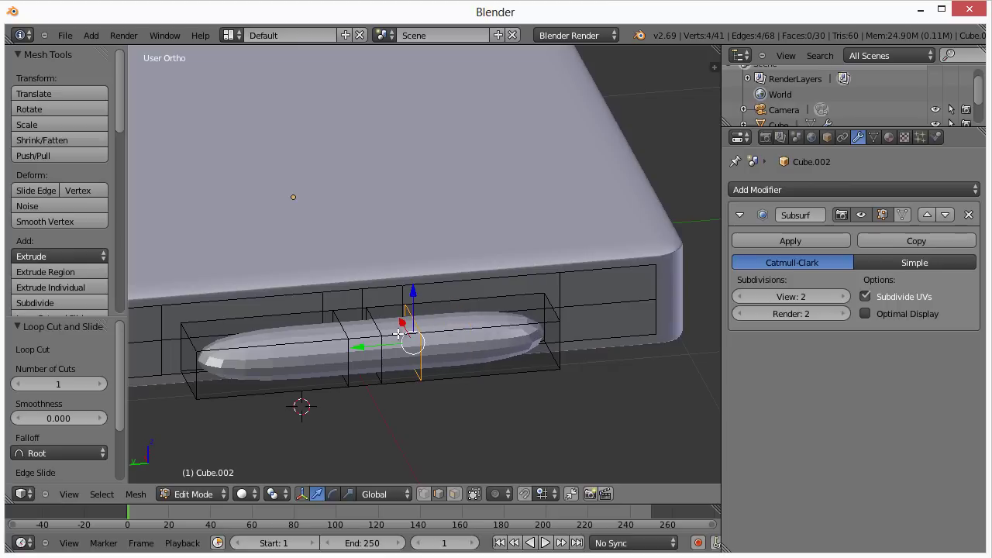
Add a horizontal loop cut around the block at mid-height, without sliding it.
{"action": "key", "text": "ctrl+r"}
{"action": "left_click", "coordinate": [199, 371]}
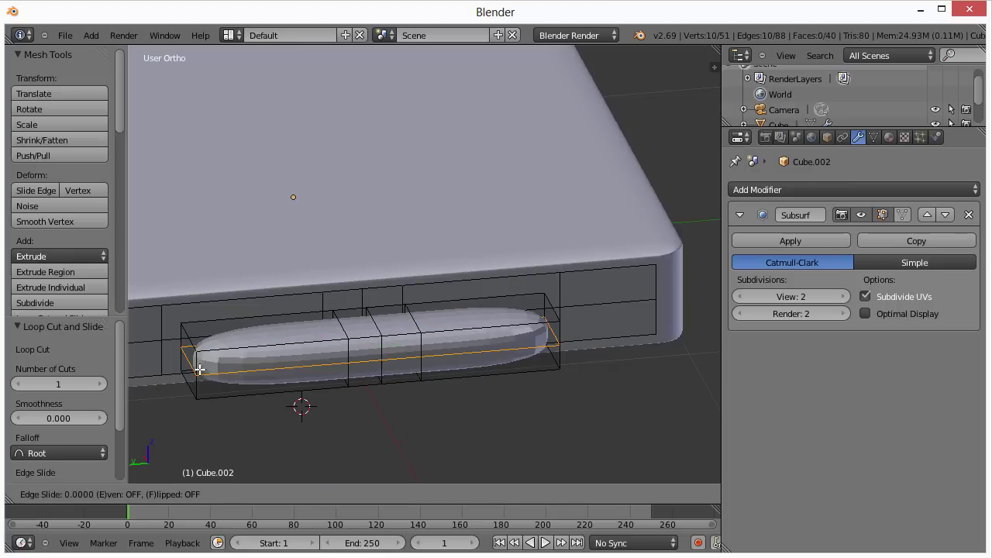
{"action": "left_click", "coordinate": [199, 371]}
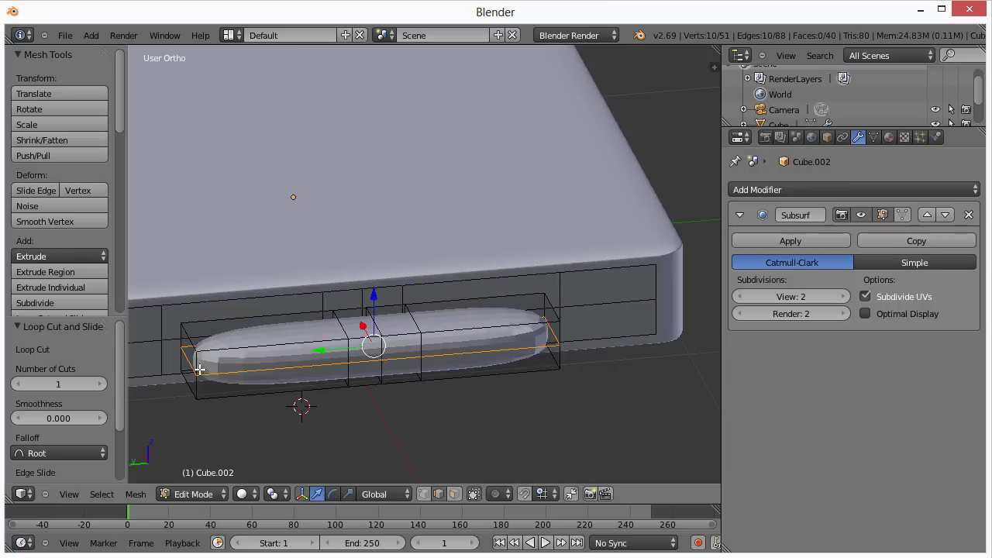
Select the whole linked block and move it outward along the X axis, away from the slab's side faces.
{"action": "middle_click_drag", "start_coordinate": [237, 421], "coordinate": [286, 432]}
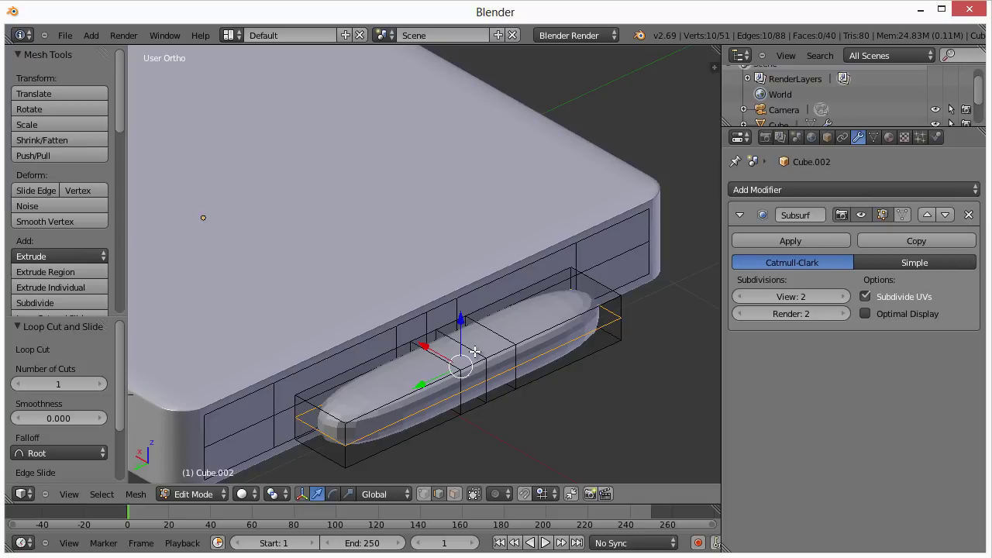
{"action": "key", "text": "ctrl+l"}
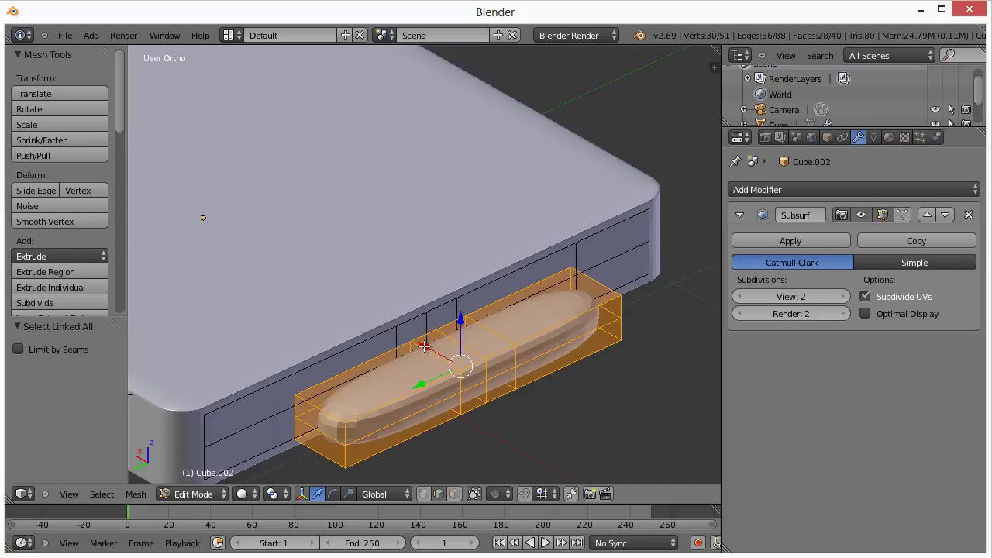
{"action": "key", "text": "a"}
{"action": "key", "text": "a"}
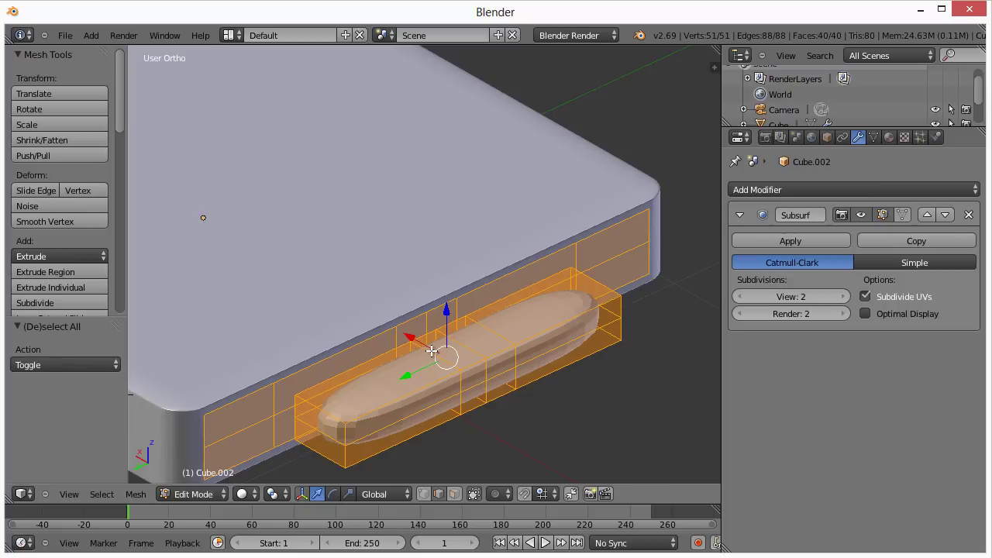
{"action": "right_click", "coordinate": [484, 372], "text": "ctrl"}
{"action": "right_click", "coordinate": [486, 372]}
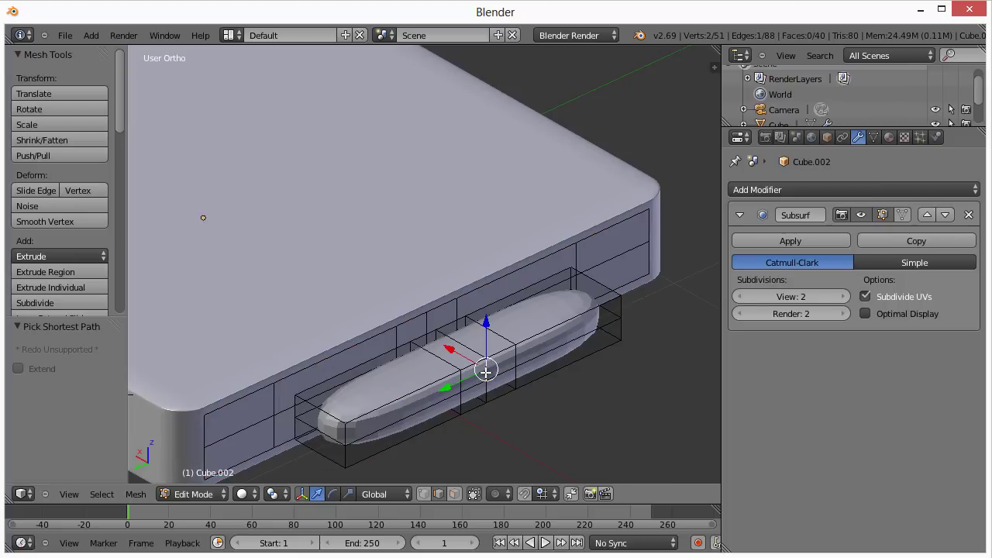
{"action": "right_click", "coordinate": [479, 355]}
{"action": "right_click", "coordinate": [509, 342]}
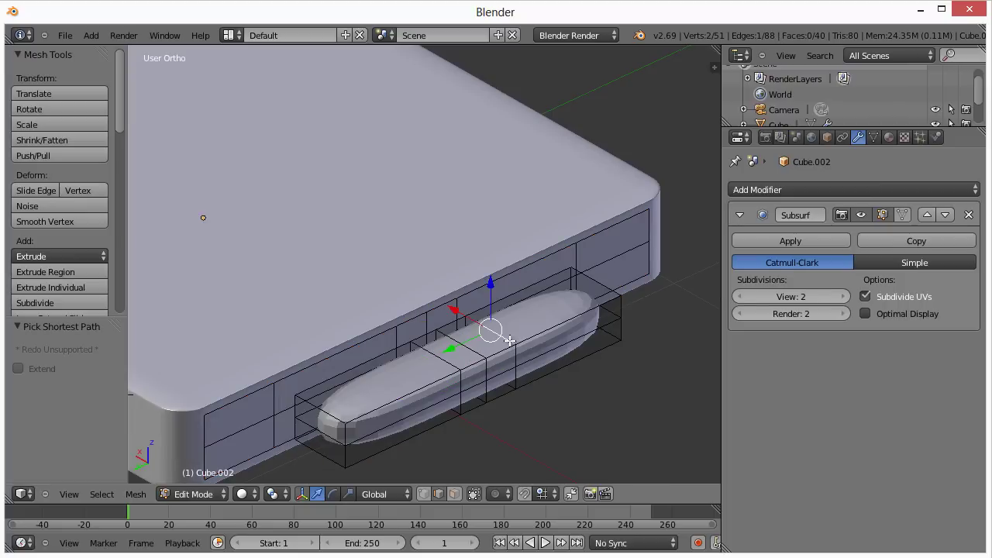
{"action": "key", "text": "ctrl+l"}
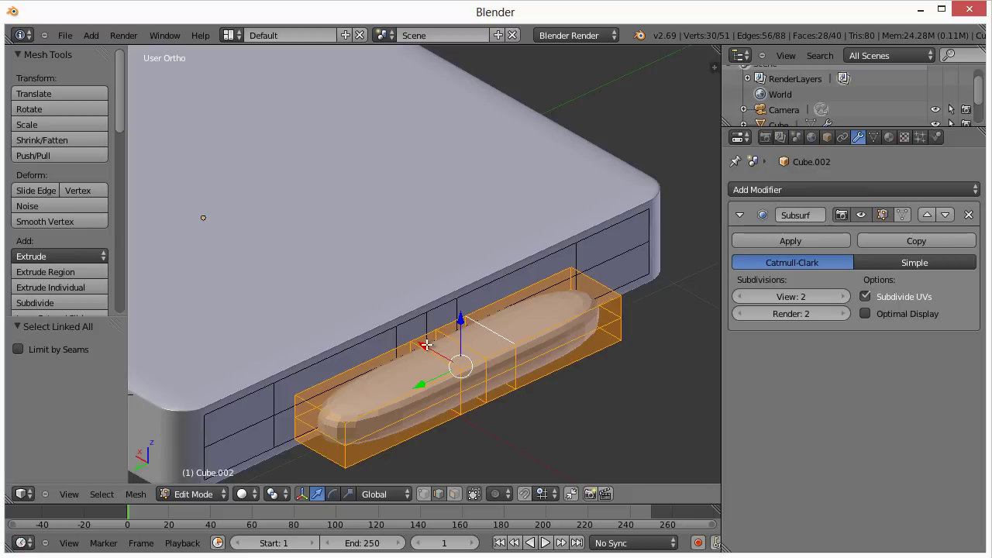
{"action": "left_click_drag", "start_coordinate": [425, 345], "coordinate": [488, 379]}
{"action": "key", "text": "a"}
Delete the eight middle faces of the slab's side between the two outer vertical cuts, using Only Faces.
{"action": "scroll", "coordinate": [471, 189], "scroll_direction": "up", "scroll_amount": 2}
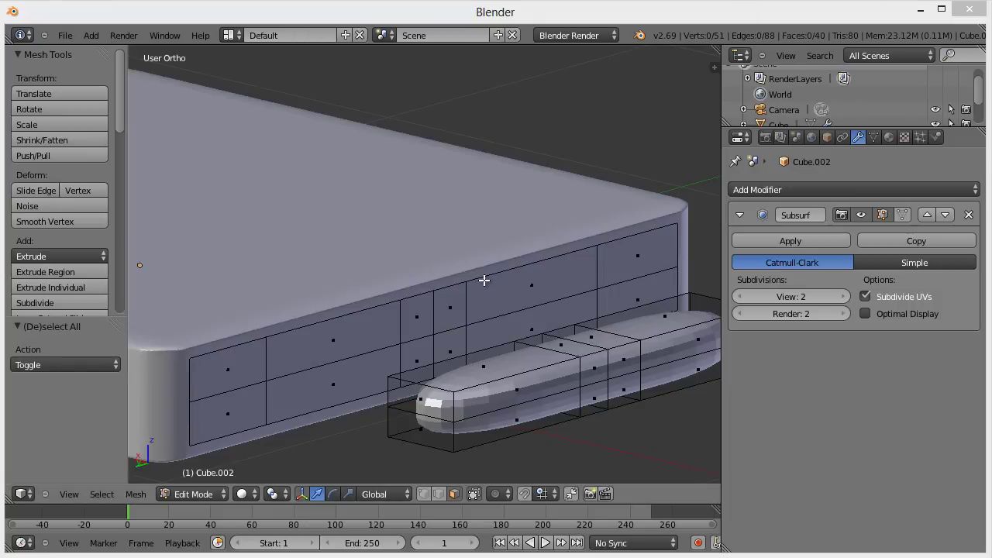
{"action": "right_click", "coordinate": [528, 287]}
{"action": "right_click", "coordinate": [440, 312], "text": "shift"}
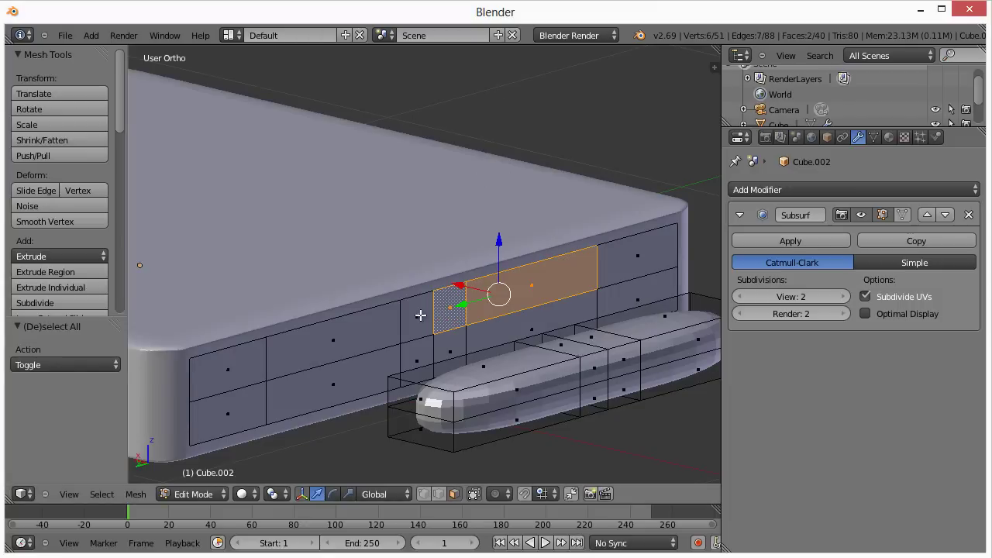
{"action": "right_click", "coordinate": [421, 315], "text": "shift"}
{"action": "right_click", "coordinate": [376, 340], "text": "shift"}
{"action": "right_click", "coordinate": [366, 384], "text": "shift"}
{"action": "right_click", "coordinate": [420, 363], "text": "shift"}
{"action": "right_click", "coordinate": [449, 350], "text": "shift"}
{"action": "right_click", "coordinate": [512, 331], "text": "shift"}
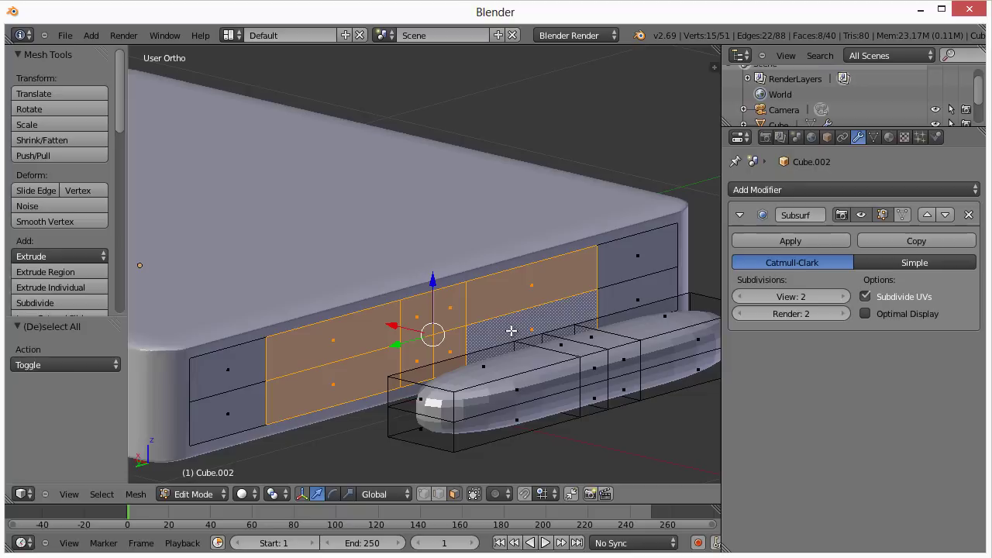
{"action": "key", "text": "x"}
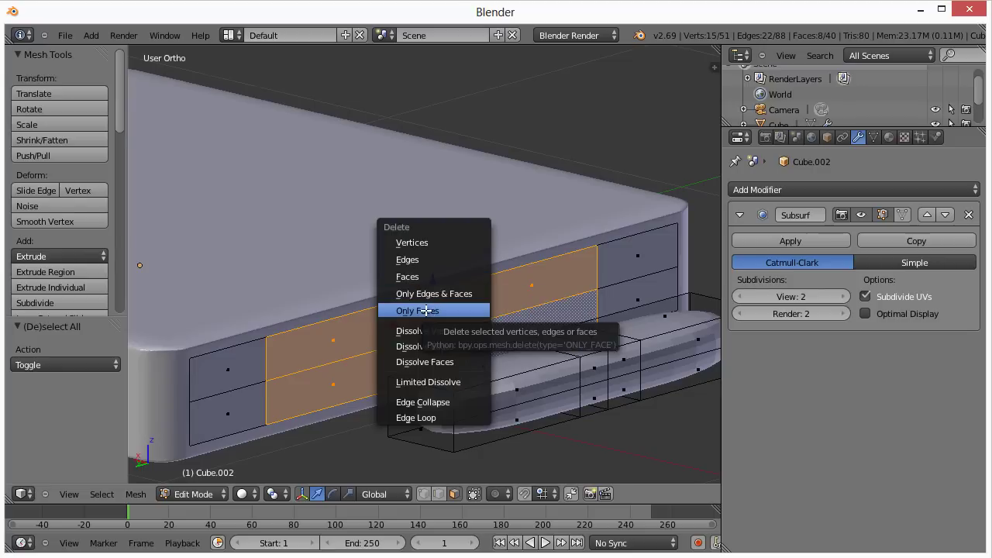
{"action": "left_click", "coordinate": [425, 311]}
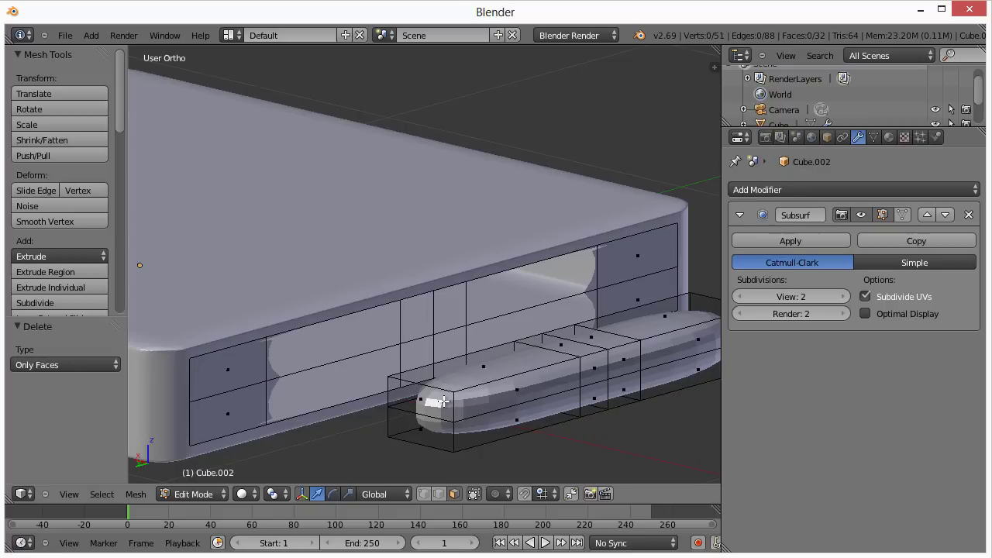
Delete the eight faces on the side of the block that faces the slab, using the Faces option.
{"action": "middle_click_drag", "start_coordinate": [448, 401], "coordinate": [576, 414]}
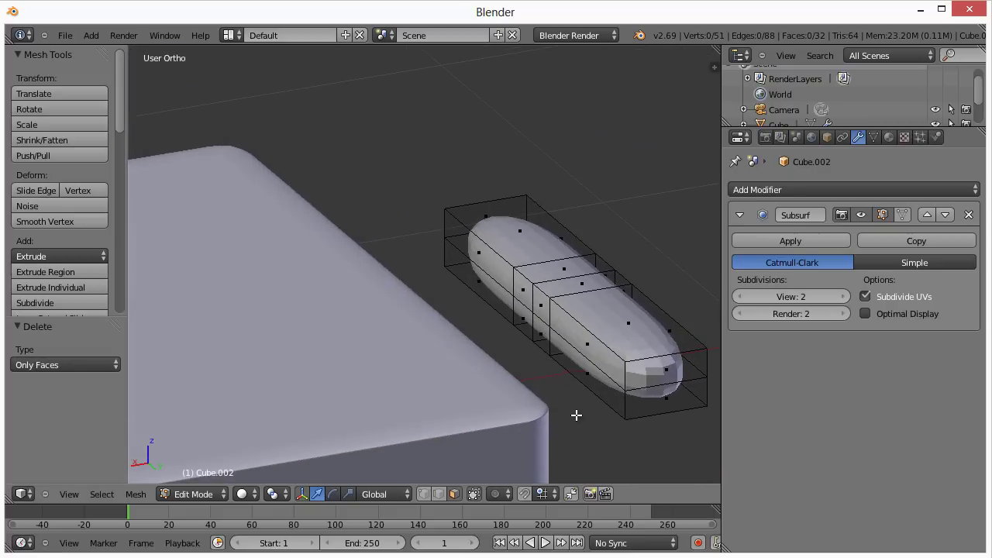
{"action": "right_click", "coordinate": [583, 343]}
{"action": "right_click", "coordinate": [586, 369], "text": "shift"}
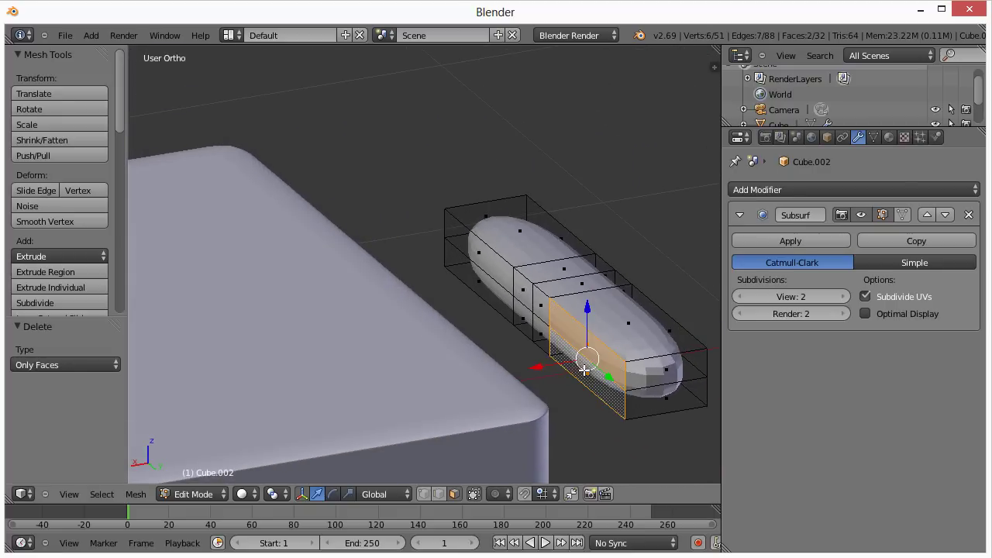
{"action": "right_click", "coordinate": [543, 329], "text": "shift"}
{"action": "right_click", "coordinate": [524, 313], "text": "shift"}
{"action": "right_click", "coordinate": [542, 301], "text": "shift"}
{"action": "right_click", "coordinate": [525, 293], "text": "shift"}
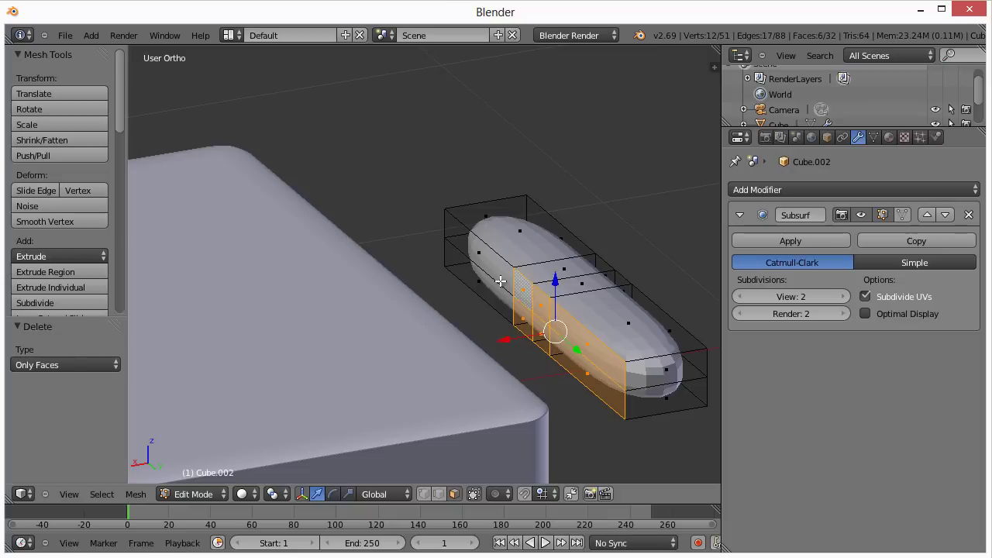
{"action": "right_click", "coordinate": [483, 262], "text": "shift"}
{"action": "right_click", "coordinate": [480, 286], "text": "shift"}
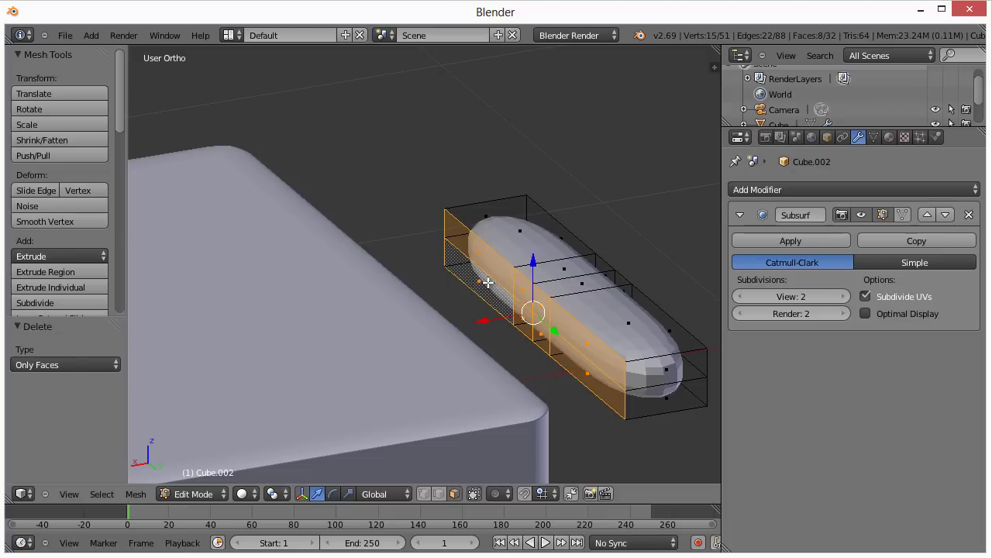
{"action": "key", "text": "x"}
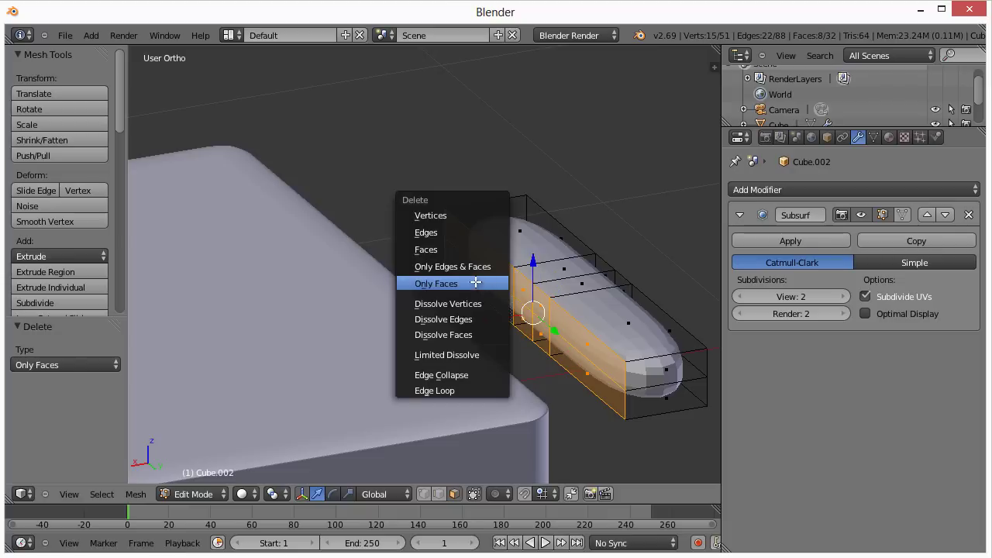
{"action": "left_click", "coordinate": [445, 253]}
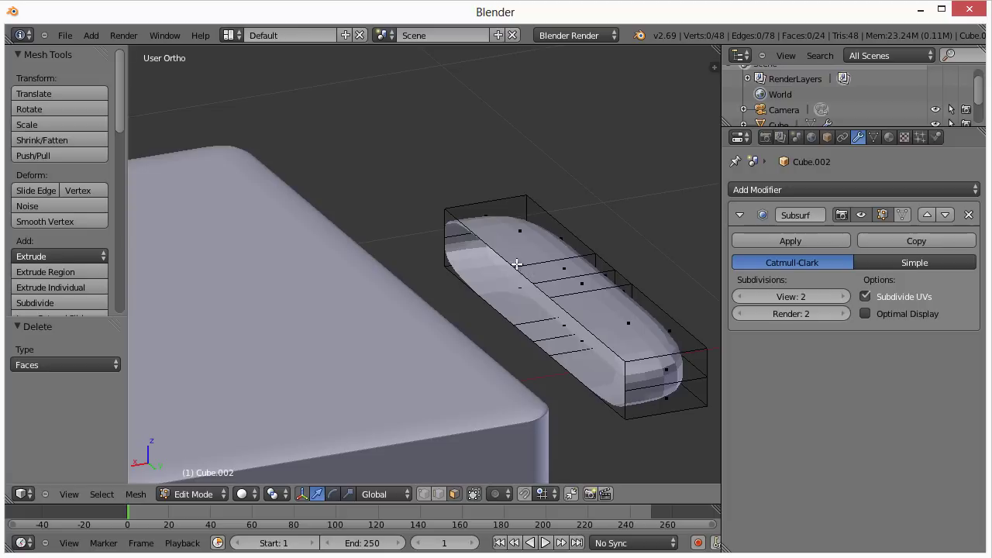
Delete the leftover horizontal and vertical edges crossing the opening in the slab's side, using the Edges option.
{"action": "middle_click_drag", "start_coordinate": [536, 342], "coordinate": [210, 348]}
{"action": "left_click", "coordinate": [212, 351]}
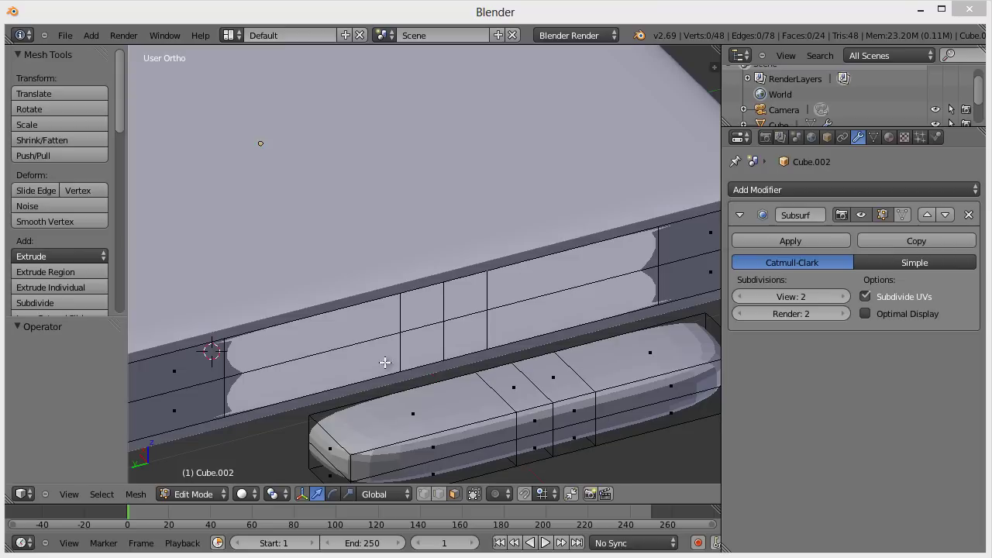
{"action": "left_click", "coordinate": [438, 494]}
{"action": "left_click", "coordinate": [439, 283]}
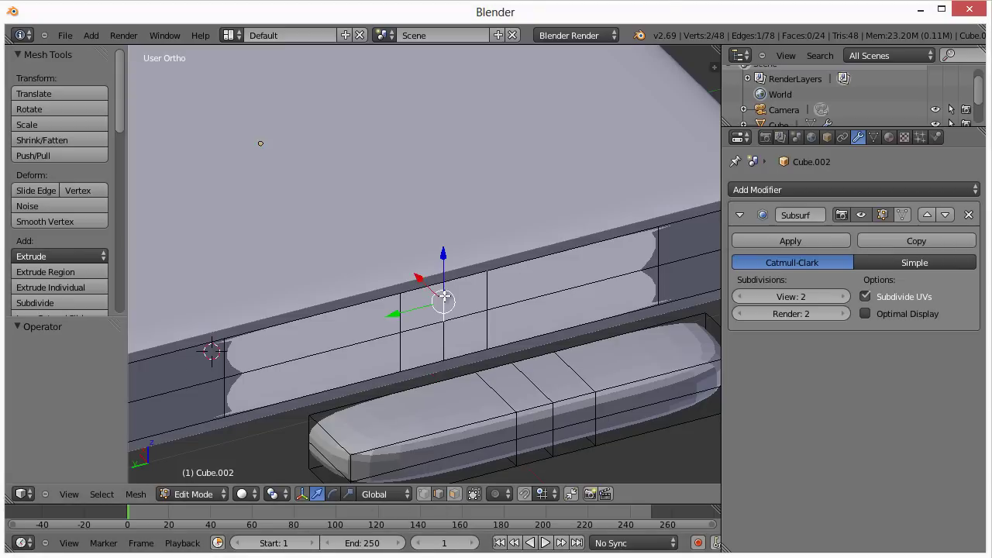
{"action": "left_click", "coordinate": [486, 293], "text": "shift"}
{"action": "left_click", "coordinate": [481, 312], "text": "shift"}
{"action": "right_click", "coordinate": [497, 309], "text": "shift"}
{"action": "right_click", "coordinate": [486, 329], "text": "shift"}
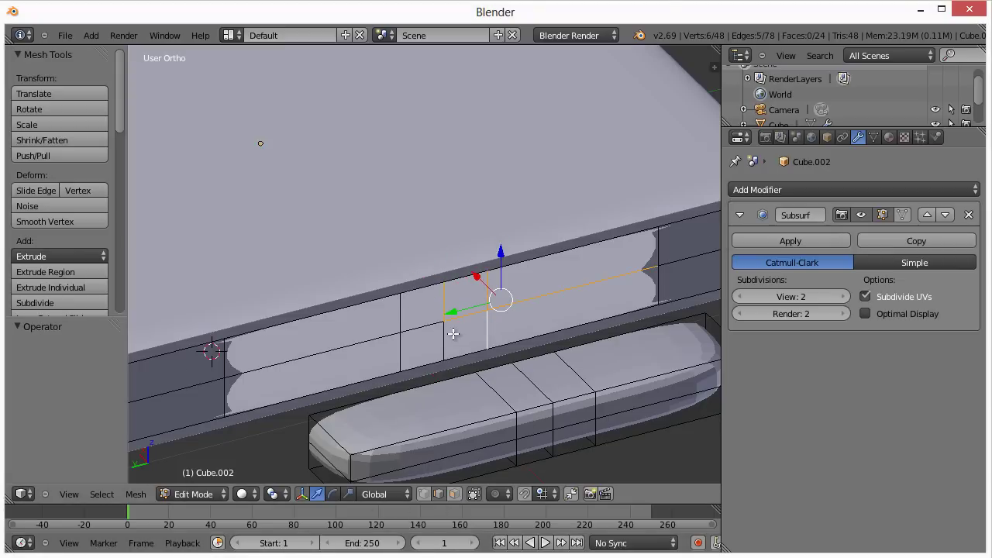
{"action": "right_click", "coordinate": [454, 335], "text": "shift"}
{"action": "right_click", "coordinate": [405, 313], "text": "shift"}
{"action": "right_click", "coordinate": [404, 344], "text": "shift"}
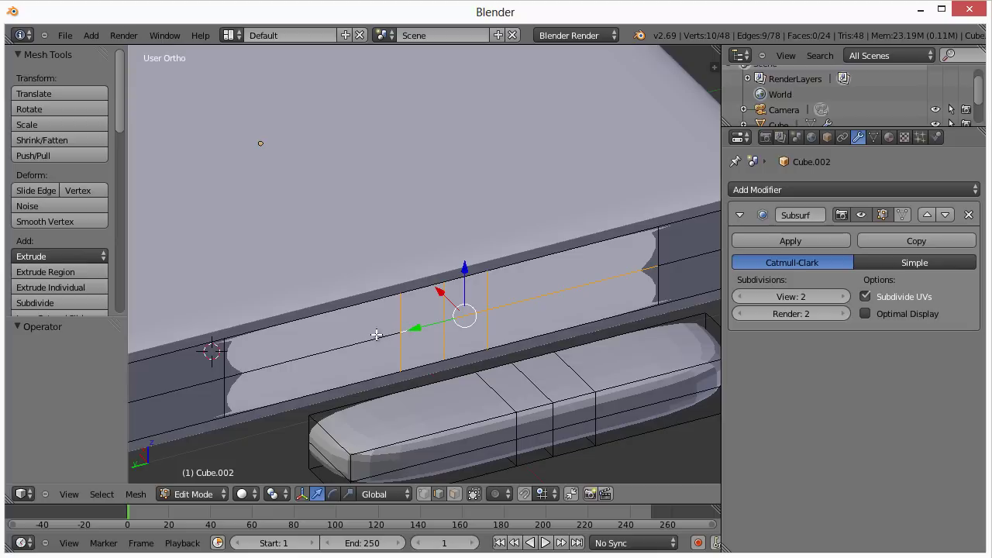
{"action": "right_click", "coordinate": [378, 335], "text": "shift"}
{"action": "key", "text": "x"}
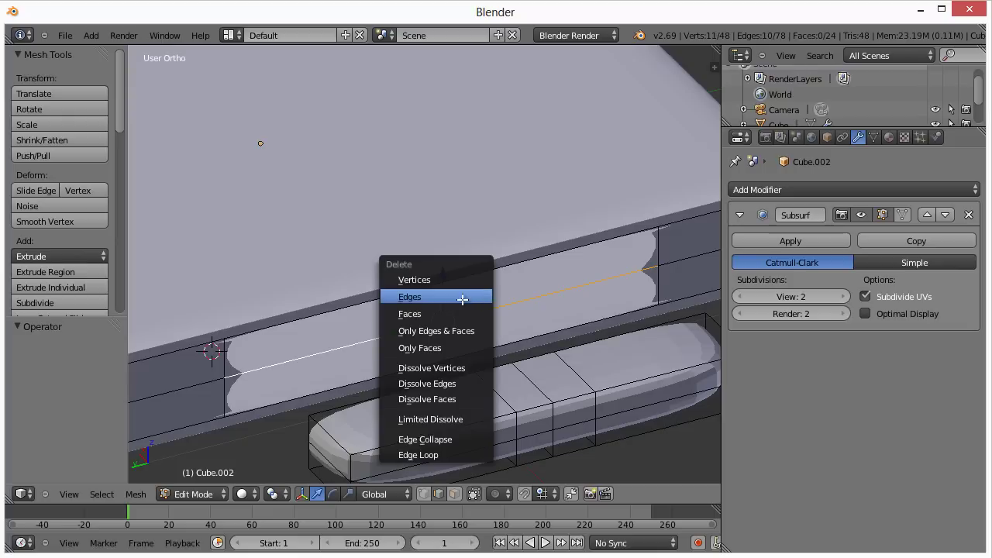
{"action": "left_click", "coordinate": [459, 295]}
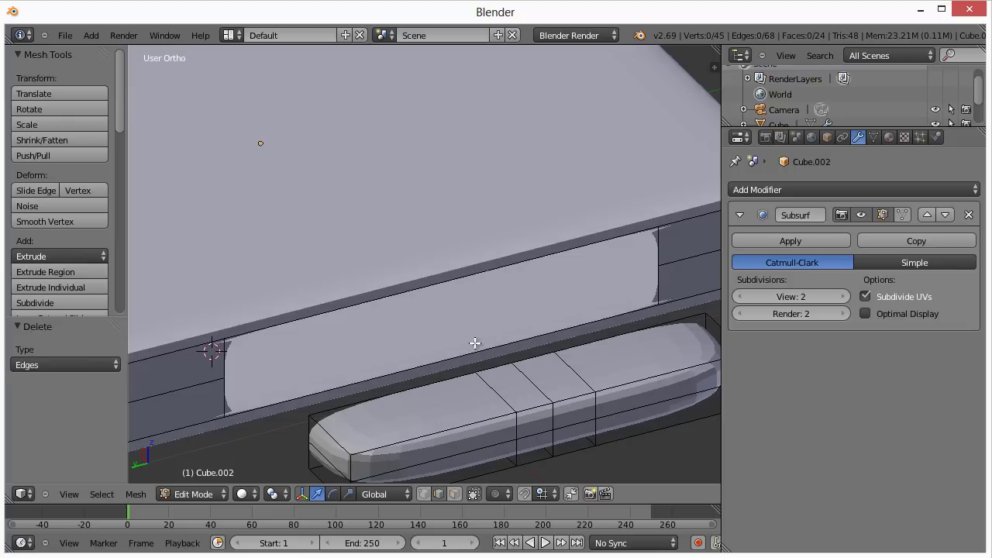
Create a face joining the upper edges of the opening and the block at the first end segment.
{"action": "middle_click_drag", "start_coordinate": [469, 343], "coordinate": [533, 321]}
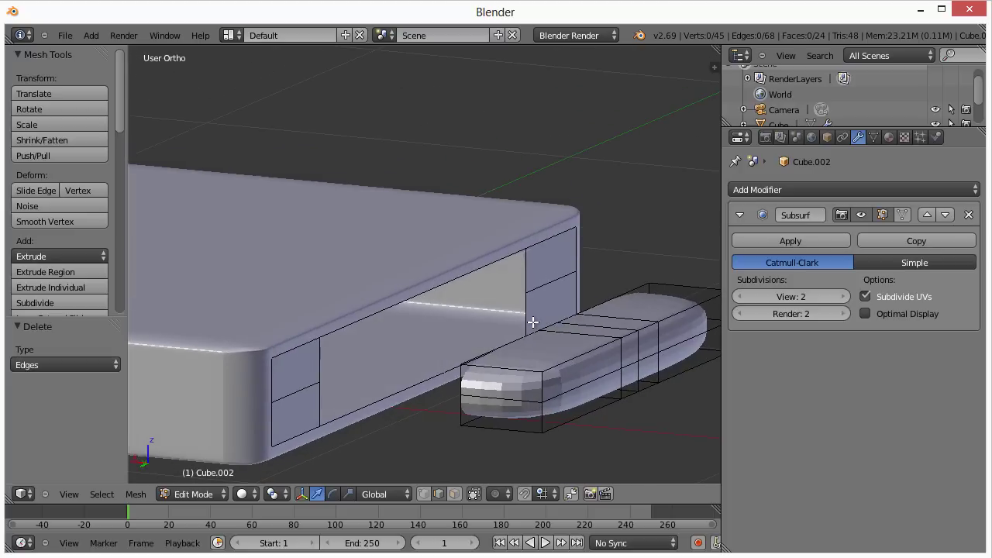
{"action": "right_click", "coordinate": [513, 340]}
{"action": "key", "text": "f"}
Create the remaining three top faces between the block's upper edges and the matching upper edges of the opening.
{"action": "middle_click_drag", "start_coordinate": [439, 346], "coordinate": [390, 381]}
{"action": "scroll", "coordinate": [390, 381], "scroll_direction": "up", "scroll_amount": 3}
{"action": "middle_click_drag", "start_coordinate": [406, 333], "coordinate": [254, 393]}
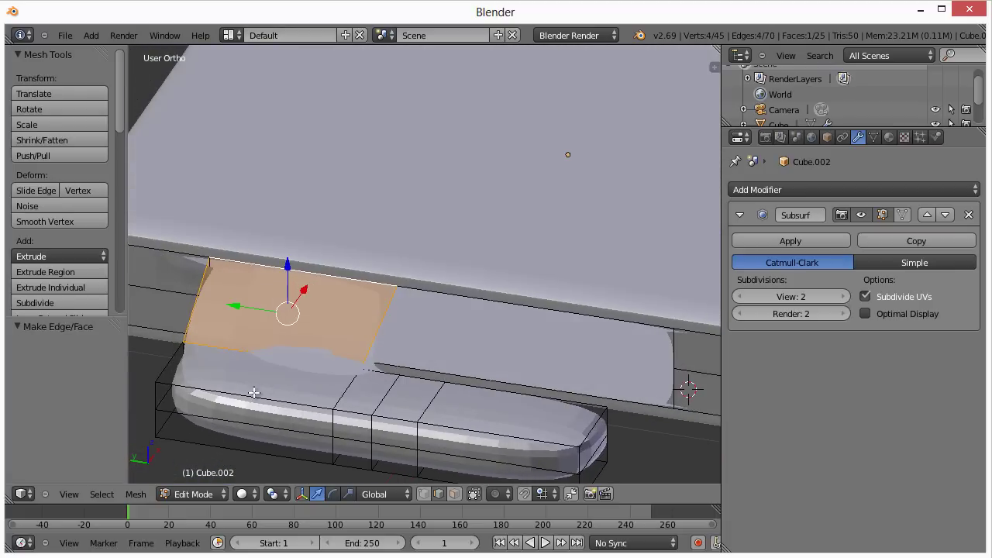
{"action": "right_click", "coordinate": [380, 372]}
{"action": "right_click", "coordinate": [419, 285], "text": "shift"}
{"action": "key", "text": "f"}
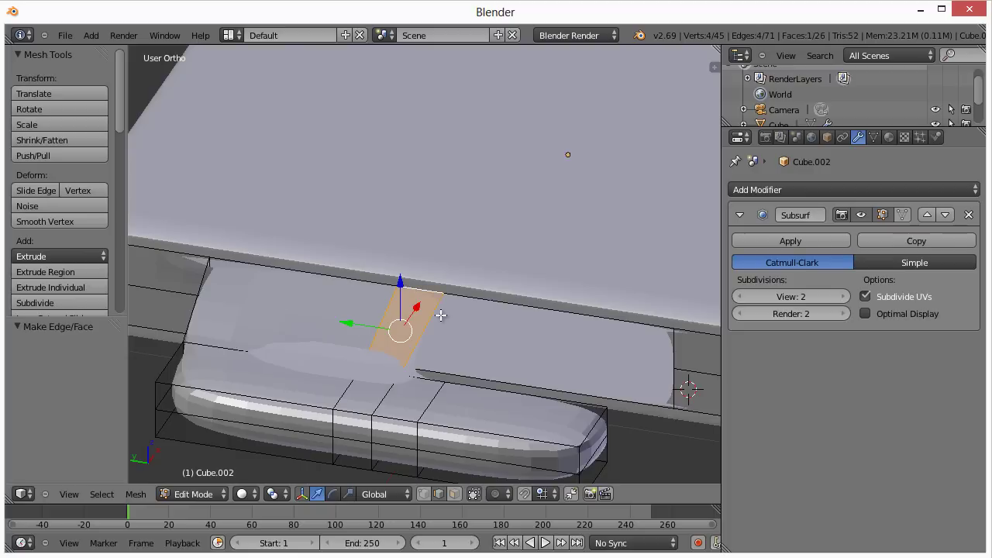
{"action": "right_click", "coordinate": [427, 375]}
{"action": "right_click", "coordinate": [465, 291], "text": "shift"}
{"action": "key", "text": "f"}
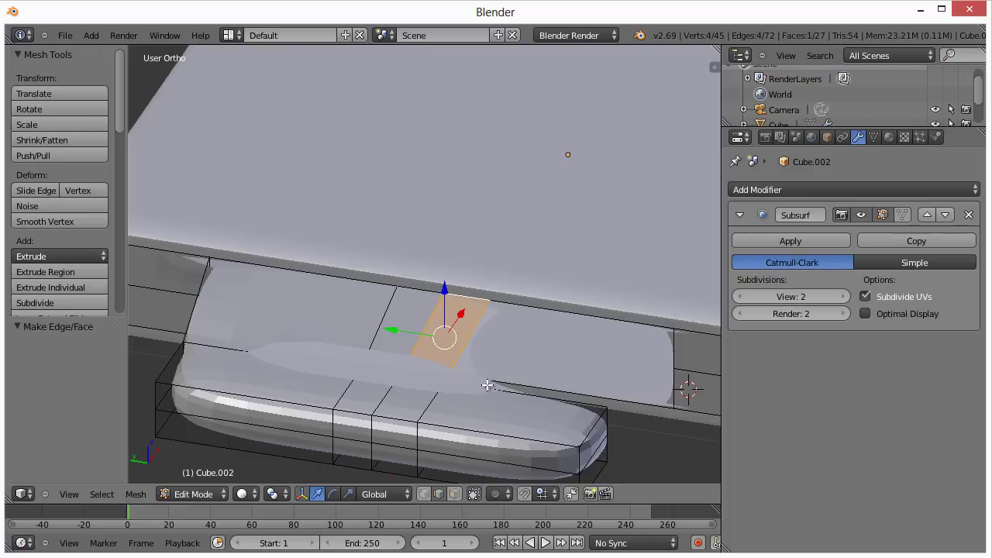
{"action": "right_click", "coordinate": [576, 355]}
{"action": "right_click", "coordinate": [591, 316], "text": "shift"}
{"action": "key", "text": "f"}
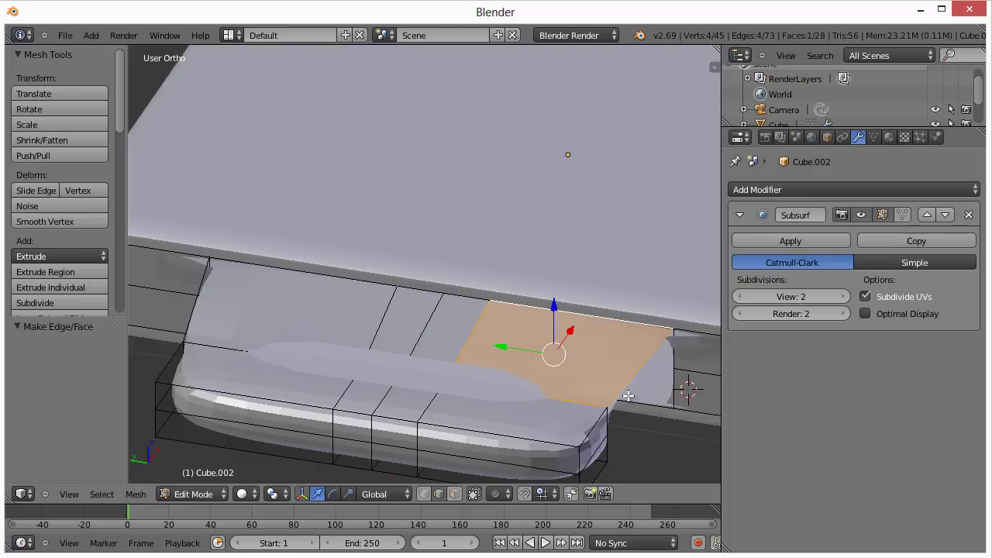
Create the upper and lower faces joining one end of the block to the vertical edges of the opening.
{"action": "middle_click_drag", "start_coordinate": [598, 416], "coordinate": [527, 385]}
{"action": "right_click", "coordinate": [605, 379]}
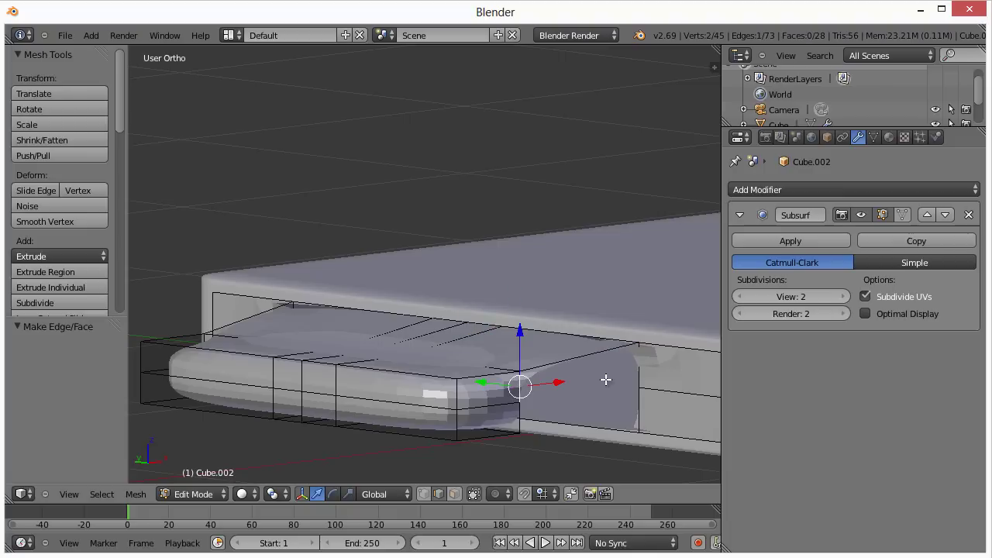
{"action": "right_click", "coordinate": [642, 369], "text": "shift"}
{"action": "key", "text": "f"}
{"action": "right_click", "coordinate": [641, 416]}
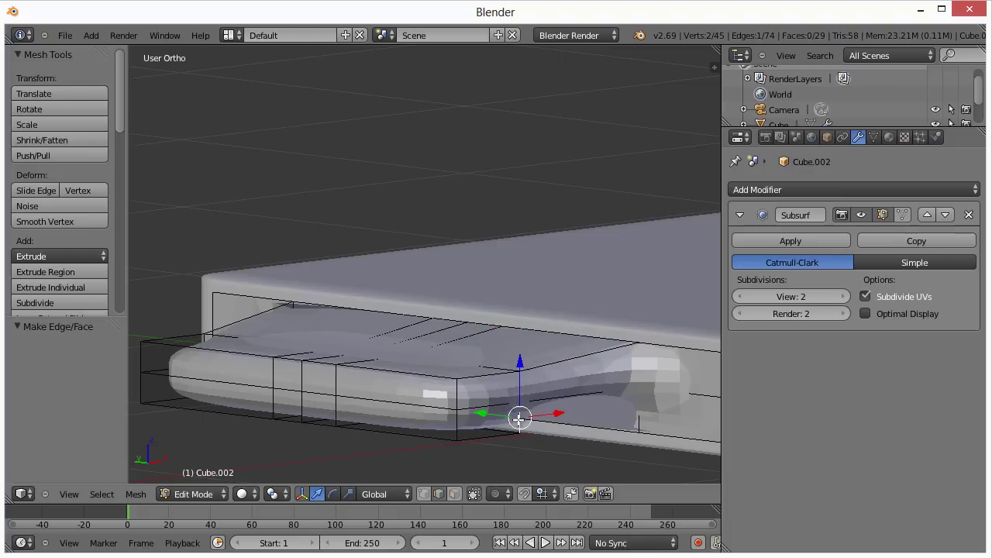
{"action": "right_click", "coordinate": [558, 434], "text": "shift"}
{"action": "key", "text": "f"}
Create the upper and lower faces joining the block's opposite end to the opening's vertical edges.
{"action": "middle_click_drag", "start_coordinate": [561, 436], "coordinate": [643, 431]}
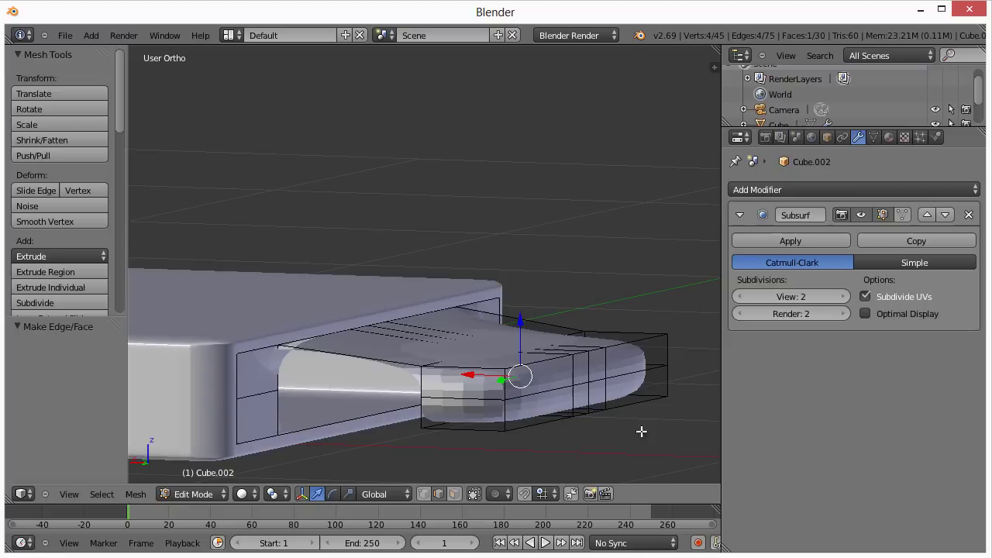
{"action": "right_click", "coordinate": [426, 387]}
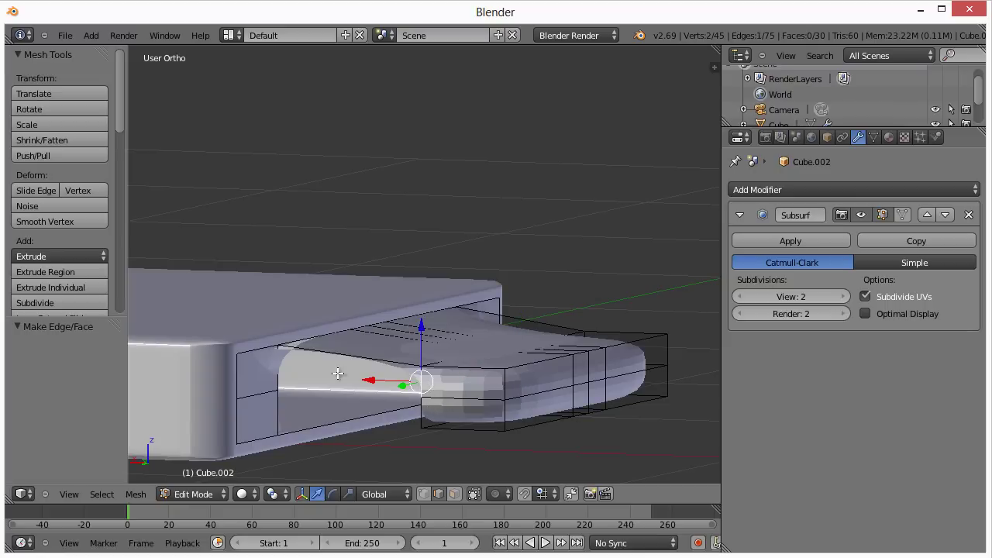
{"action": "right_click", "coordinate": [285, 384], "text": "shift"}
{"action": "key", "text": "f"}
{"action": "right_click", "coordinate": [357, 417]}
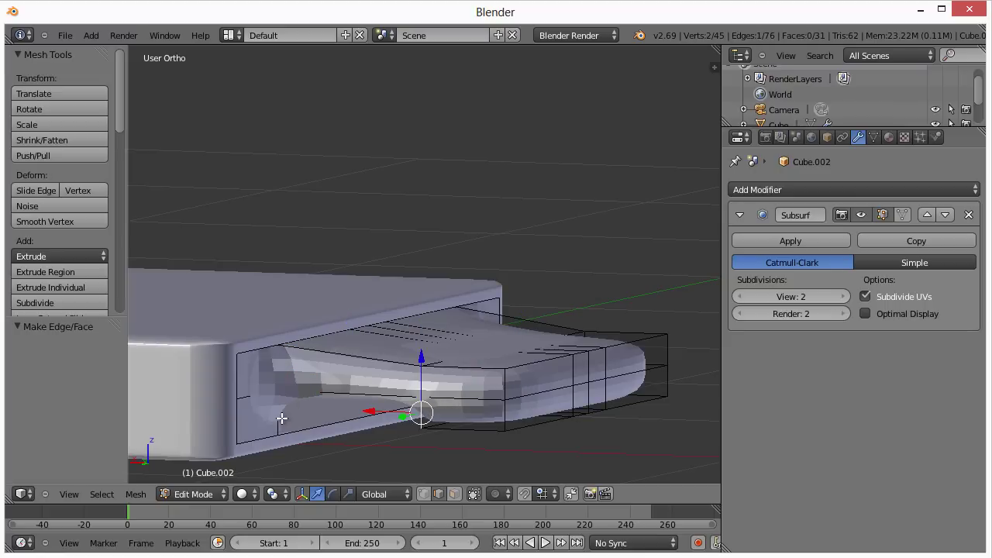
{"action": "right_click", "coordinate": [285, 417], "text": "shift"}
{"action": "key", "text": "f"}
Create the first two bottom faces joining the block's lower edges to the matching lower edges of the opening.
{"action": "middle_click_drag", "start_coordinate": [389, 434], "coordinate": [414, 343]}
{"action": "right_click", "coordinate": [425, 328]}
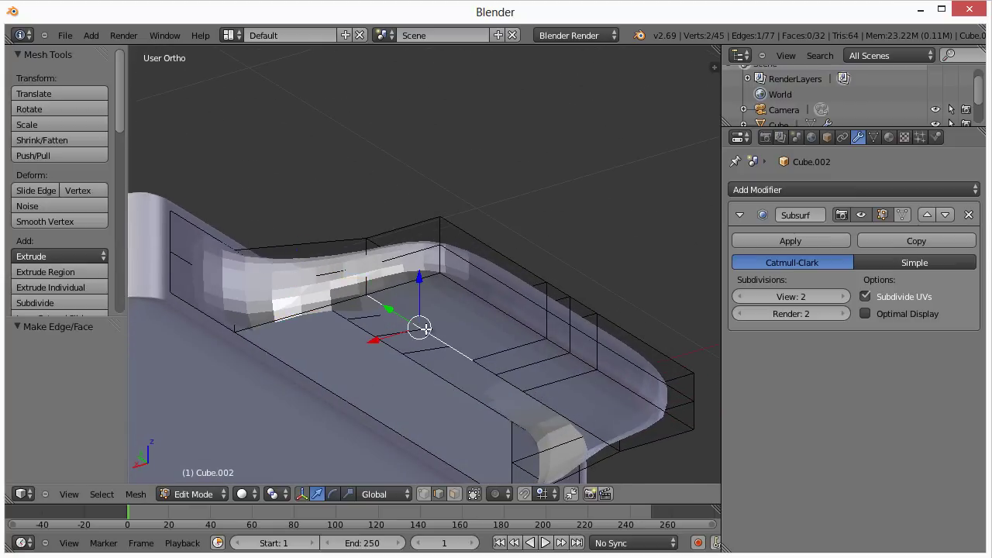
{"action": "right_click", "coordinate": [299, 367], "text": "shift"}
{"action": "key", "text": "f"}
{"action": "right_click", "coordinate": [483, 368]}
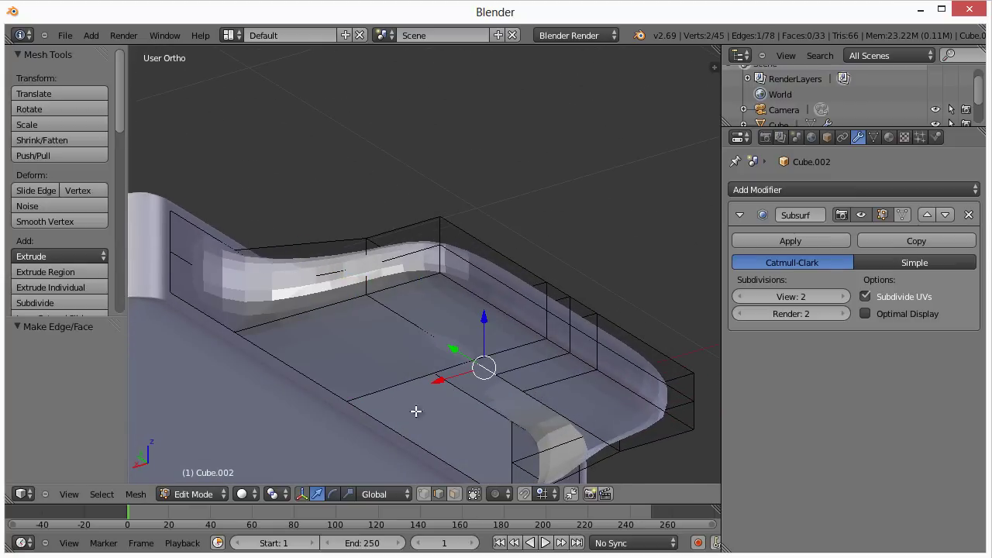
{"action": "right_click", "coordinate": [370, 414], "text": "shift"}
{"action": "key", "text": "f"}
Create the remaining two bottom faces between the block's lower edges and the lower edges of the opening.
{"action": "right_click", "coordinate": [498, 393]}
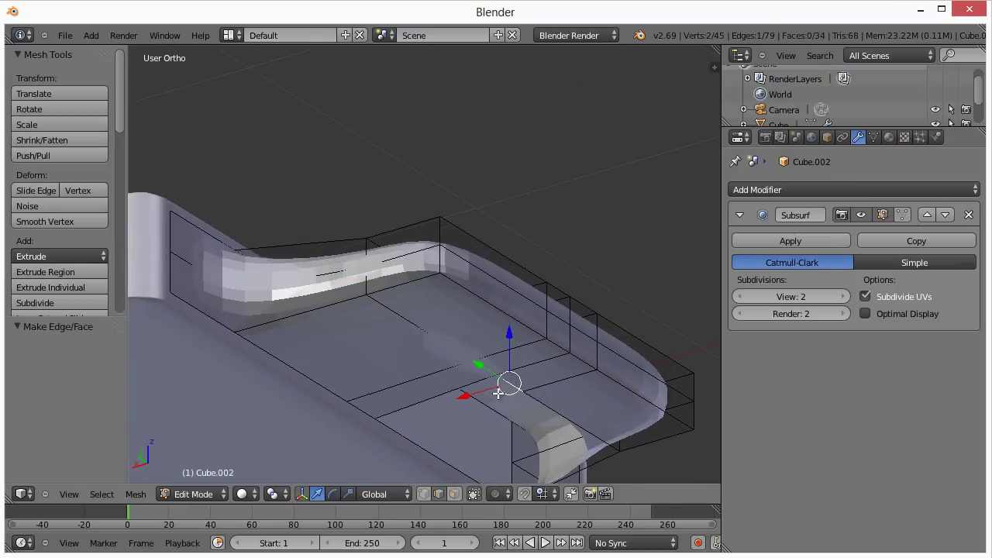
{"action": "right_click", "coordinate": [395, 436], "text": "shift"}
{"action": "key", "text": "f"}
{"action": "right_click", "coordinate": [543, 406]}
{"action": "right_click", "coordinate": [461, 467], "text": "shift"}
{"action": "key", "text": "f"}
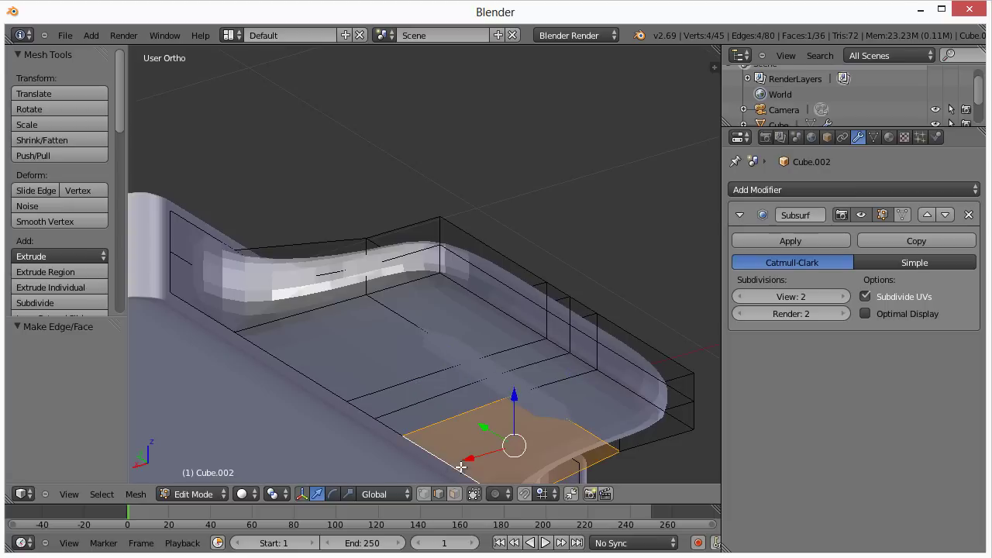
Try to move only the block's visible top vertices along X toward the slab in top view, and undo it.
{"action": "middle_click_drag", "start_coordinate": [461, 466], "coordinate": [589, 496]}
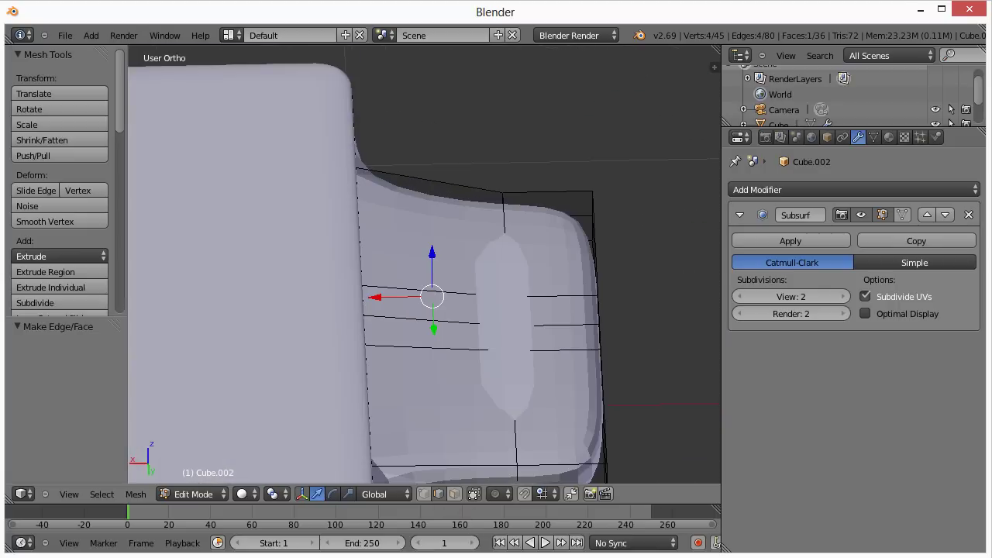
{"action": "key", "text": "KP_7"}
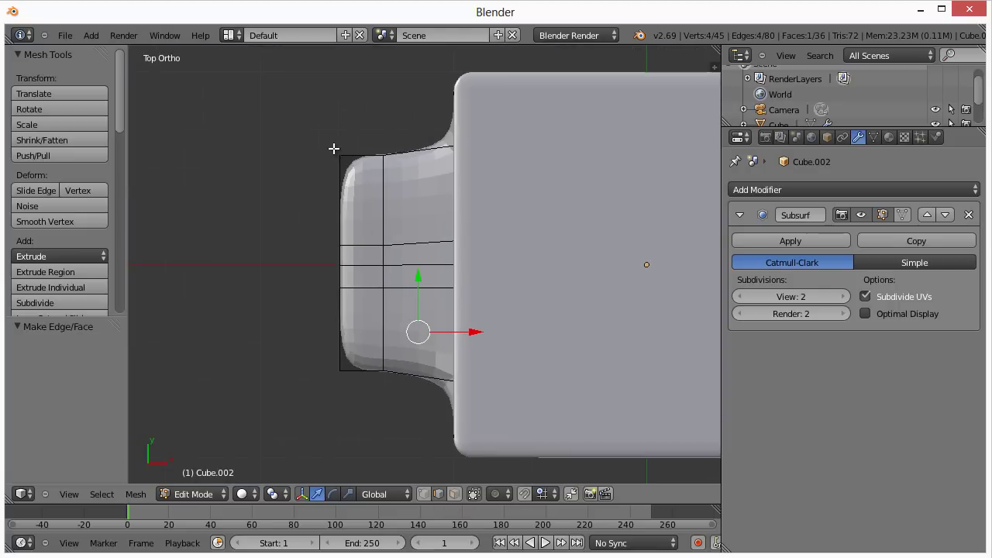
{"action": "key", "text": "a"}
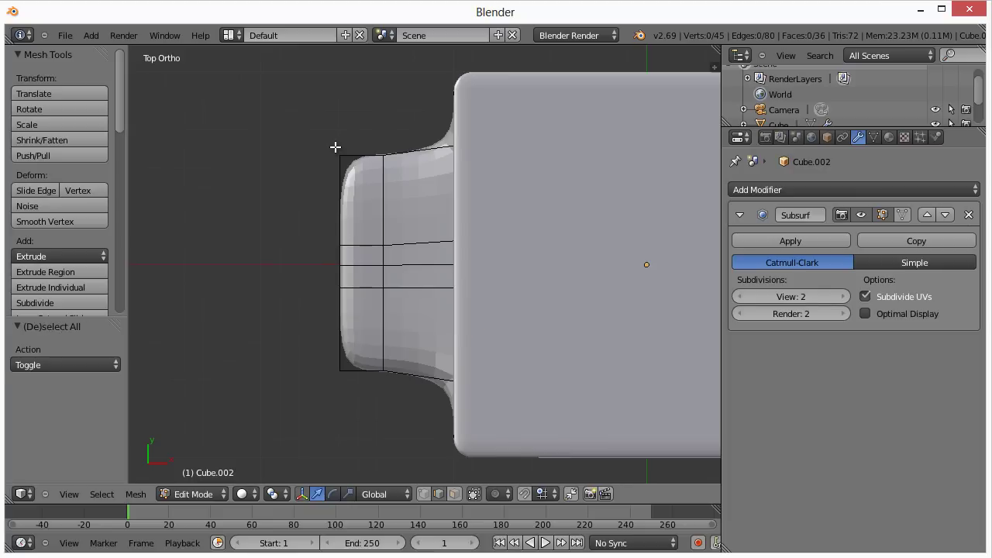
{"action": "key", "text": "b"}
{"action": "key", "text": "b"}
{"action": "left_click_drag", "start_coordinate": [316, 125], "coordinate": [392, 420]}
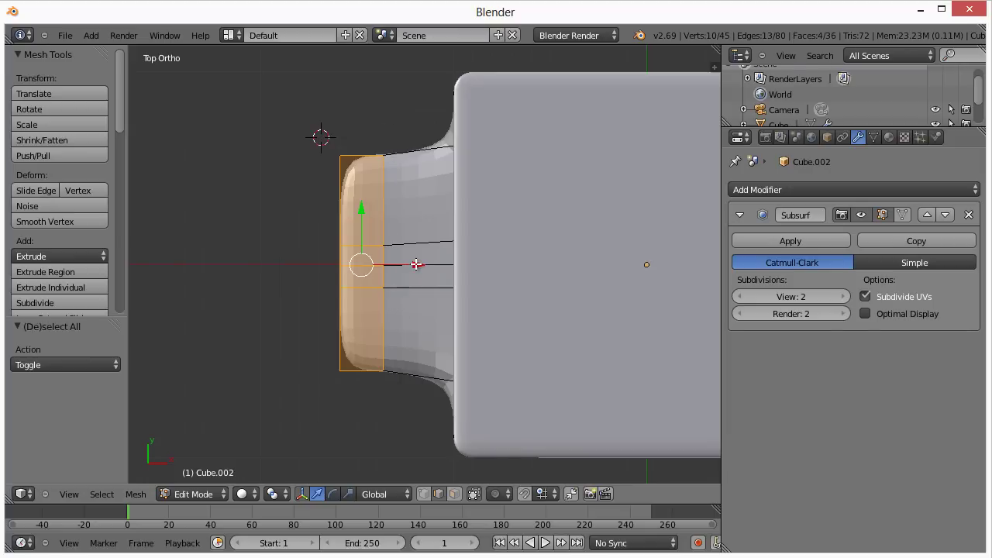
{"action": "left_click_drag", "start_coordinate": [416, 265], "coordinate": [465, 262]}
{"action": "key", "text": "ctrl+z"}
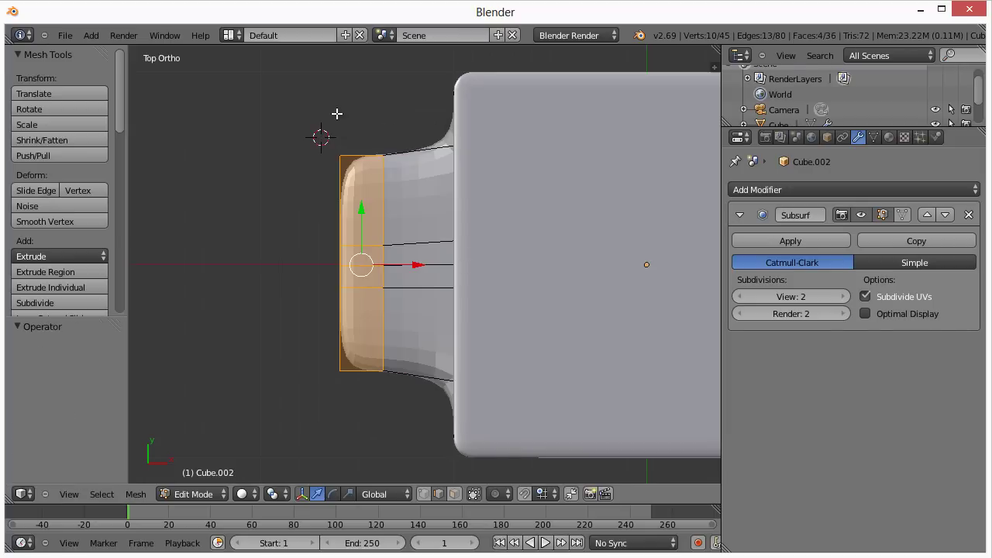
{"action": "key", "text": "a"}
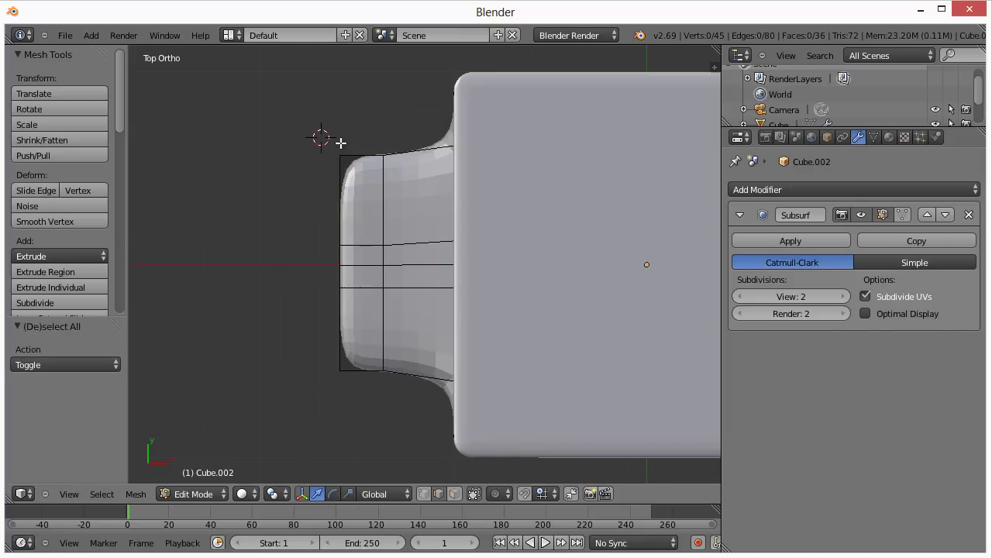
Allow selection of hidden geometry, select all of the block's vertices and move them 0.289 along X toward the slab.
{"action": "left_click", "coordinate": [474, 496]}
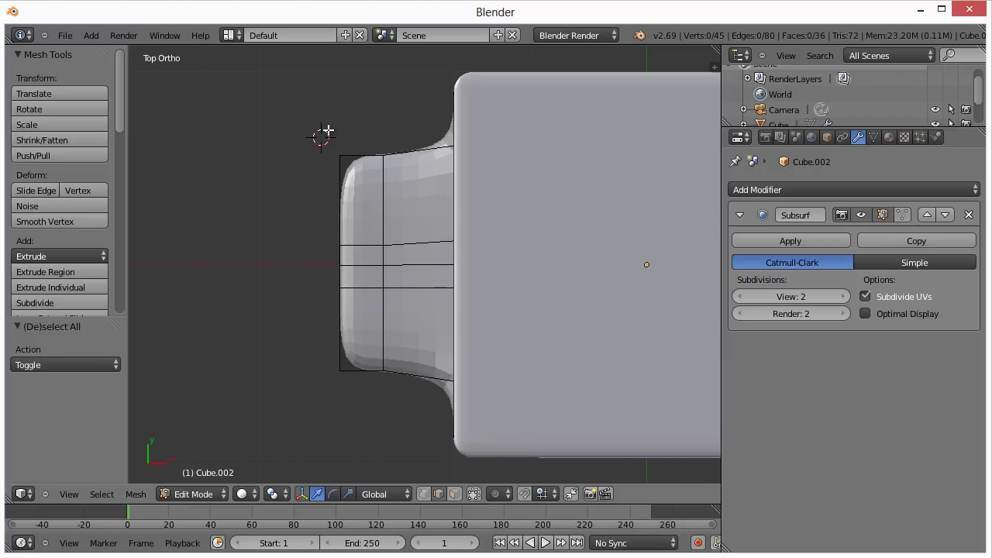
{"action": "key", "text": "b"}
{"action": "left_click_drag", "start_coordinate": [317, 123], "coordinate": [418, 423]}
{"action": "left_click_drag", "start_coordinate": [418, 264], "coordinate": [469, 264]}
Add a lengthwise loop cut around the block and slide it about 0.91 toward the outer front face.
{"action": "middle_click_drag", "start_coordinate": [379, 328], "coordinate": [570, 176]}
{"action": "scroll", "coordinate": [466, 366], "scroll_direction": "up", "scroll_amount": 4}
{"action": "middle_click_drag", "start_coordinate": [449, 393], "coordinate": [360, 407]}
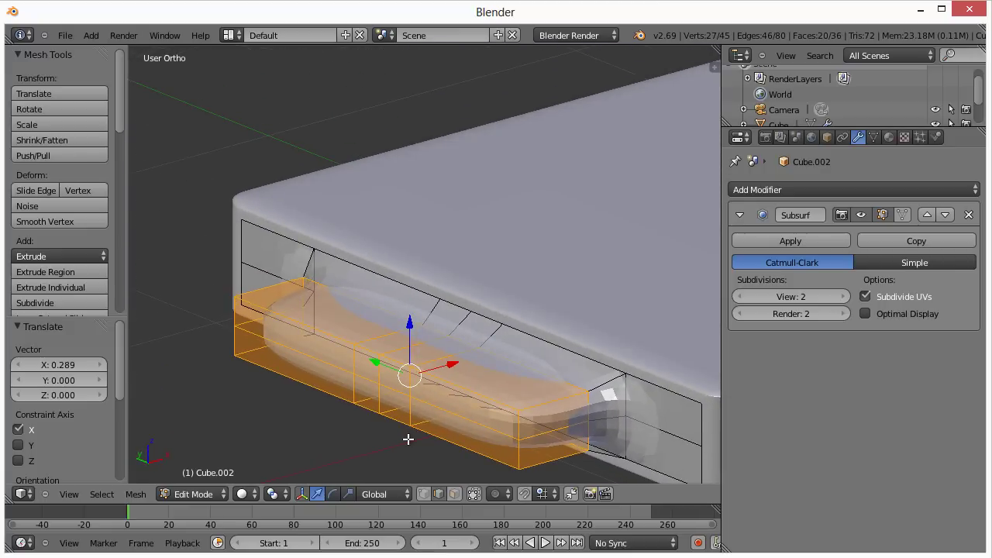
{"action": "middle_click_drag", "start_coordinate": [409, 440], "coordinate": [538, 467]}
{"action": "middle_click_drag", "start_coordinate": [395, 434], "coordinate": [386, 456]}
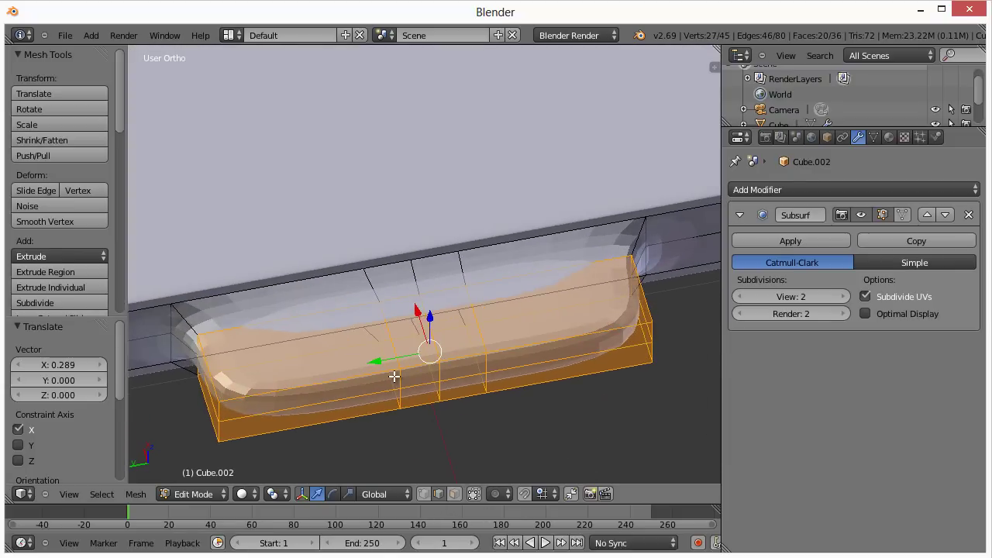
{"action": "key", "text": "ctrl+r"}
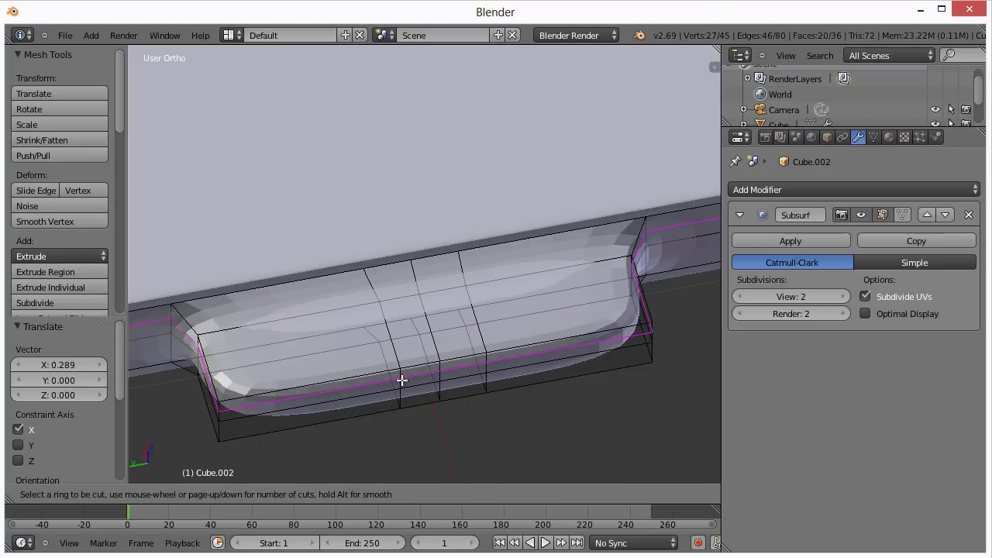
{"action": "left_click", "coordinate": [390, 336]}
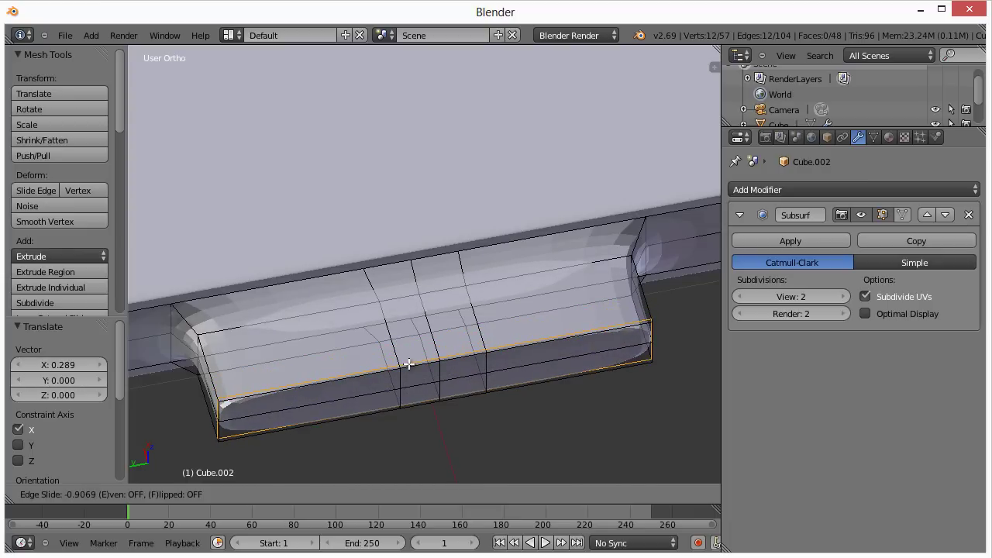
{"action": "left_click", "coordinate": [409, 363]}
Add a second lengthwise loop cut around the block and slide it close to the inner edge nearest the slab.
{"action": "middle_click_drag", "start_coordinate": [393, 404], "coordinate": [448, 408]}
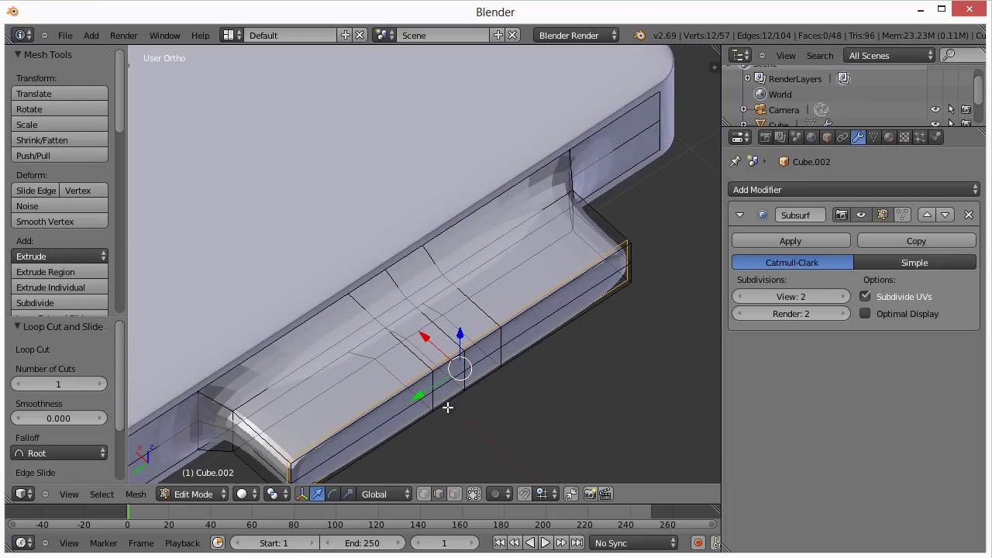
{"action": "key", "text": "ctrl+r"}
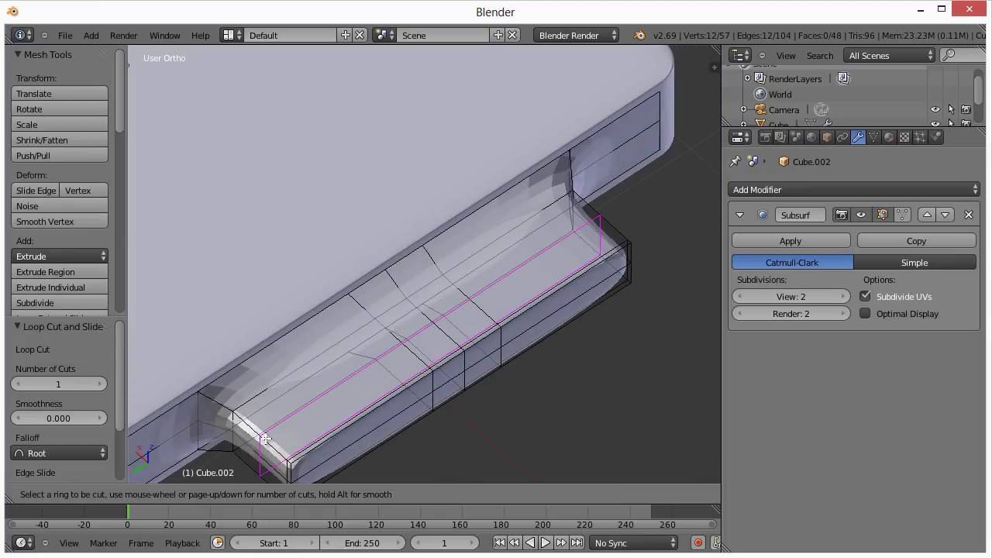
{"action": "left_click", "coordinate": [265, 439]}
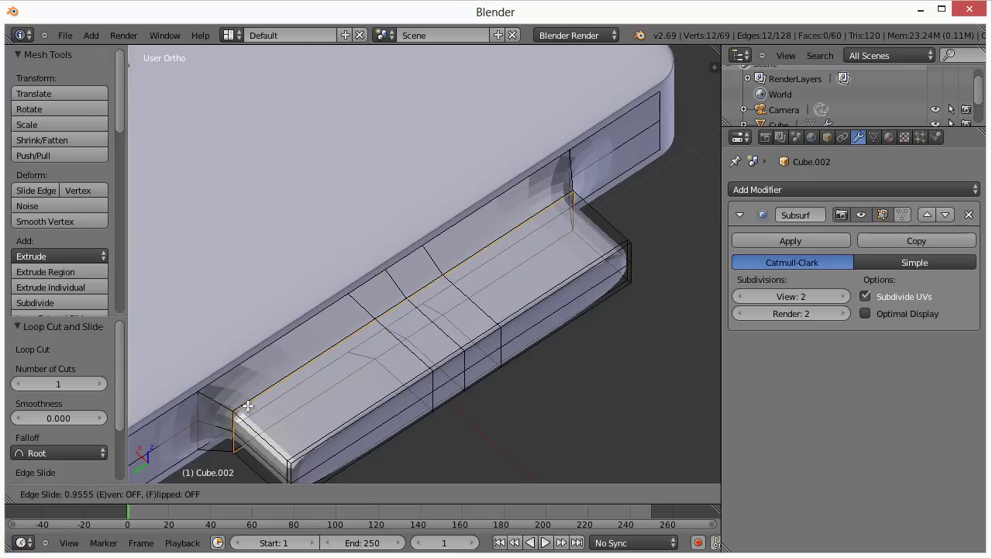
{"action": "left_click", "coordinate": [250, 407]}
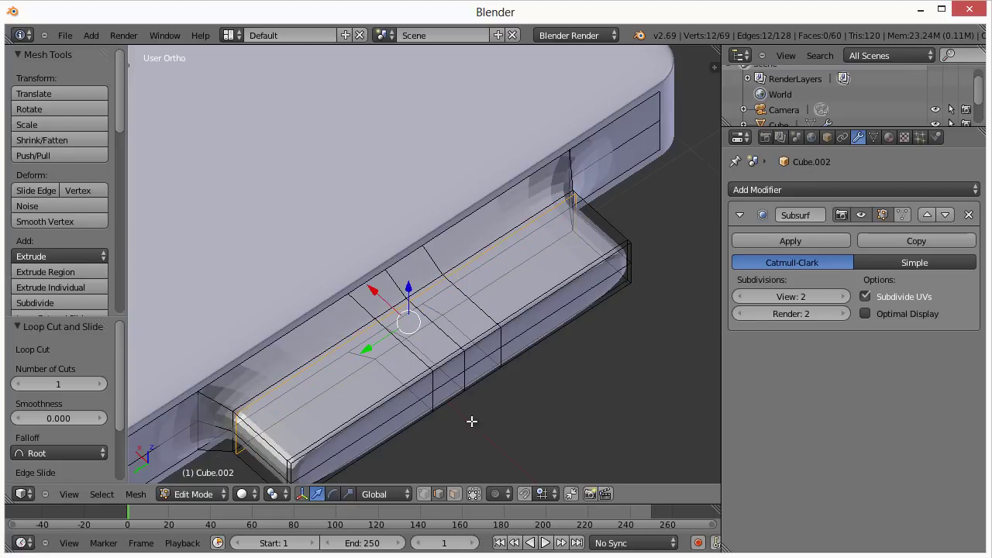
Add two crosswise loop cuts through the block and its bridging faces, sliding each one toward a different end of the block.
{"action": "middle_click_drag", "start_coordinate": [472, 421], "coordinate": [393, 394]}
{"action": "key", "text": "ctrl+r"}
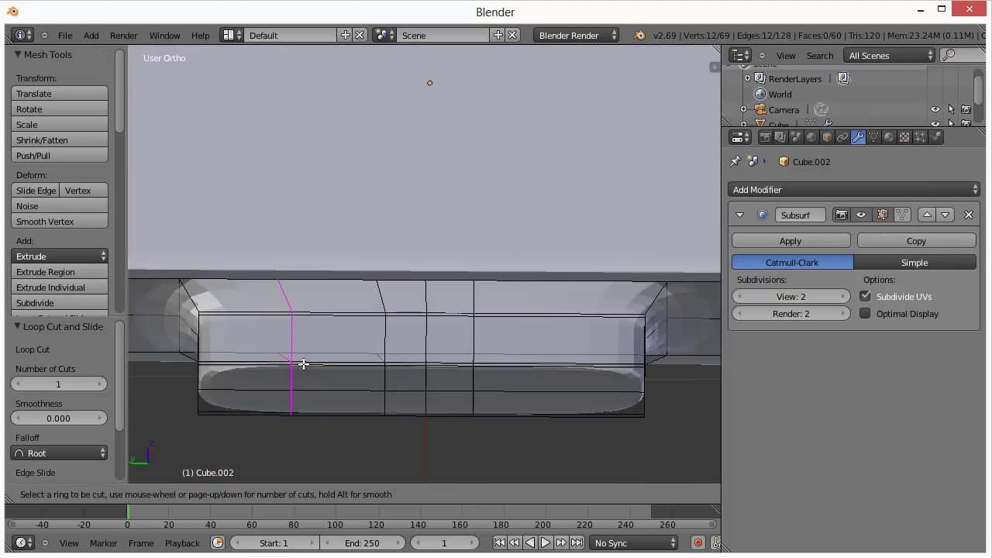
{"action": "left_click", "coordinate": [303, 364]}
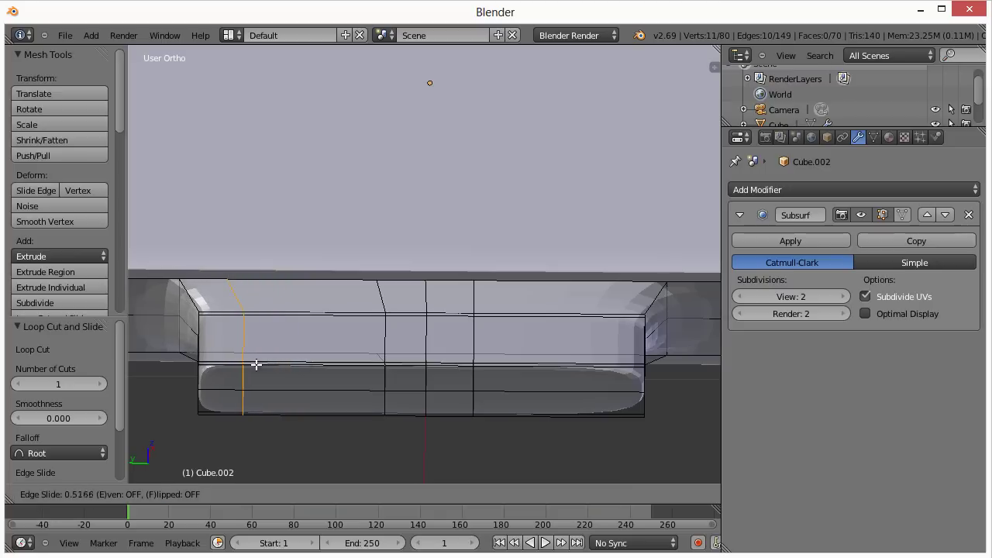
{"action": "left_click", "coordinate": [269, 366]}
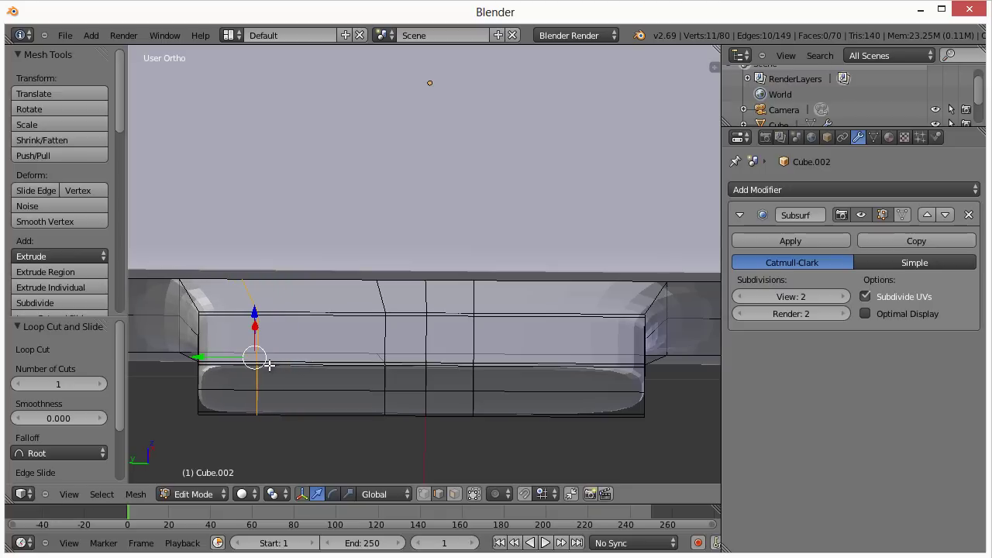
{"action": "key", "text": "ctrl+r"}
{"action": "left_click", "coordinate": [567, 364]}
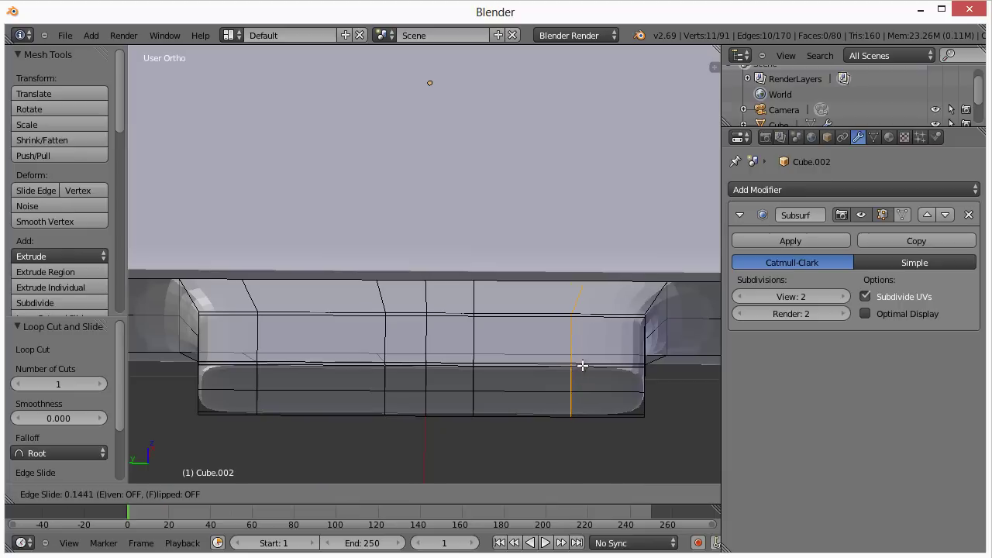
{"action": "left_click", "coordinate": [598, 366]}
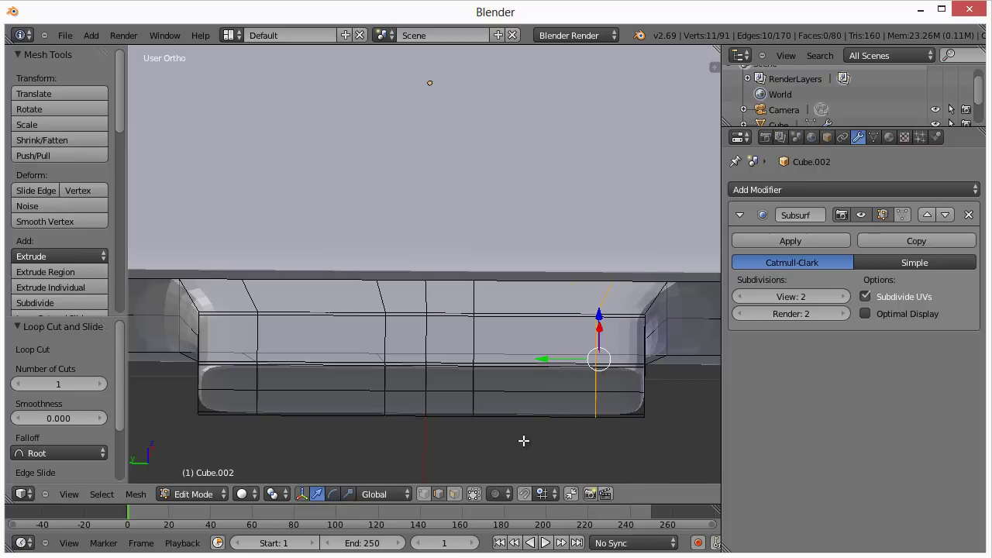
Return to Object Mode and examine the smoothed block and its junction with the slab from several sides.
{"action": "middle_click_drag", "start_coordinate": [525, 441], "coordinate": [334, 385]}
{"action": "scroll", "coordinate": [605, 401], "scroll_direction": "down", "scroll_amount": 5}
{"action": "scroll", "coordinate": [416, 385], "scroll_direction": "up", "scroll_amount": 4}
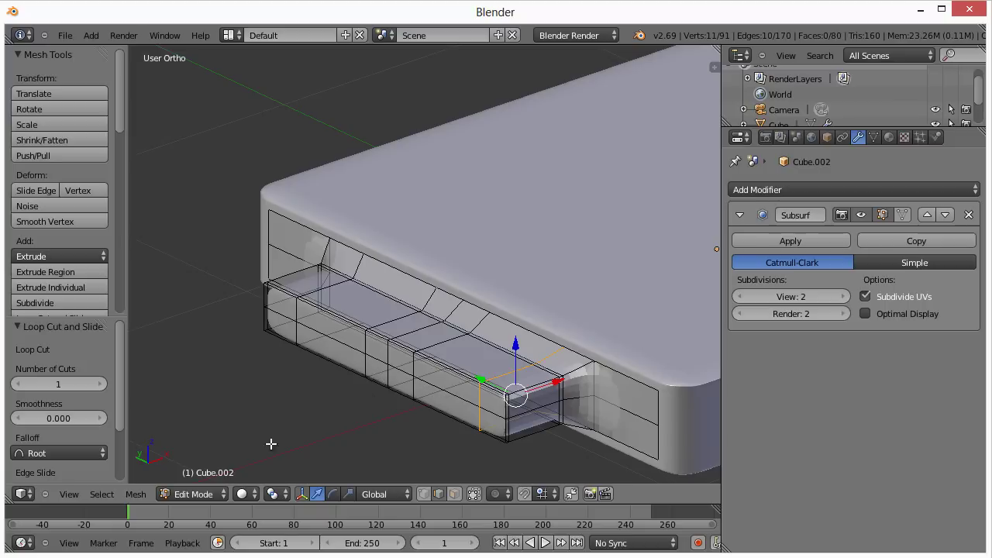
{"action": "key", "text": "Tab"}
{"action": "middle_click_drag", "start_coordinate": [403, 423], "coordinate": [560, 434]}
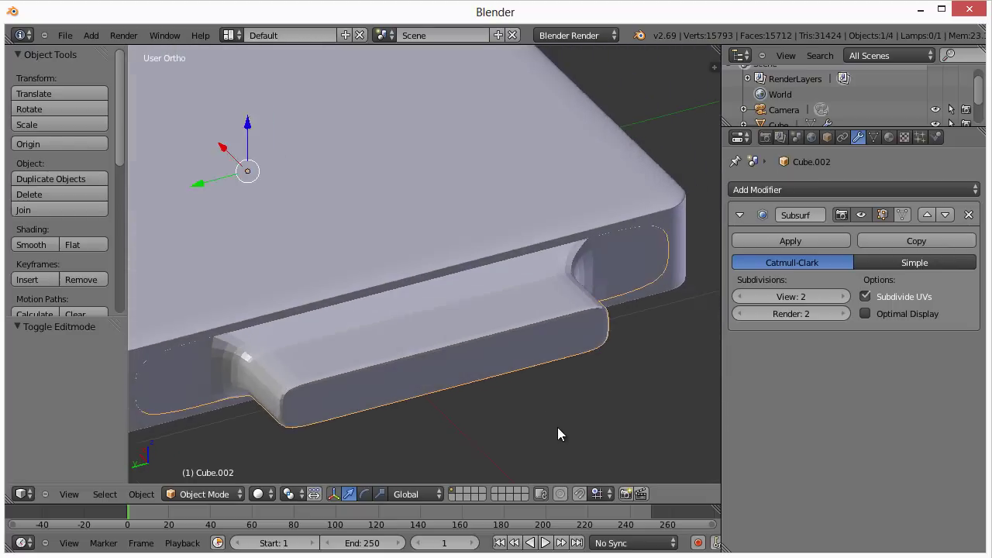
{"action": "scroll", "coordinate": [559, 430], "scroll_direction": "down", "scroll_amount": 4}
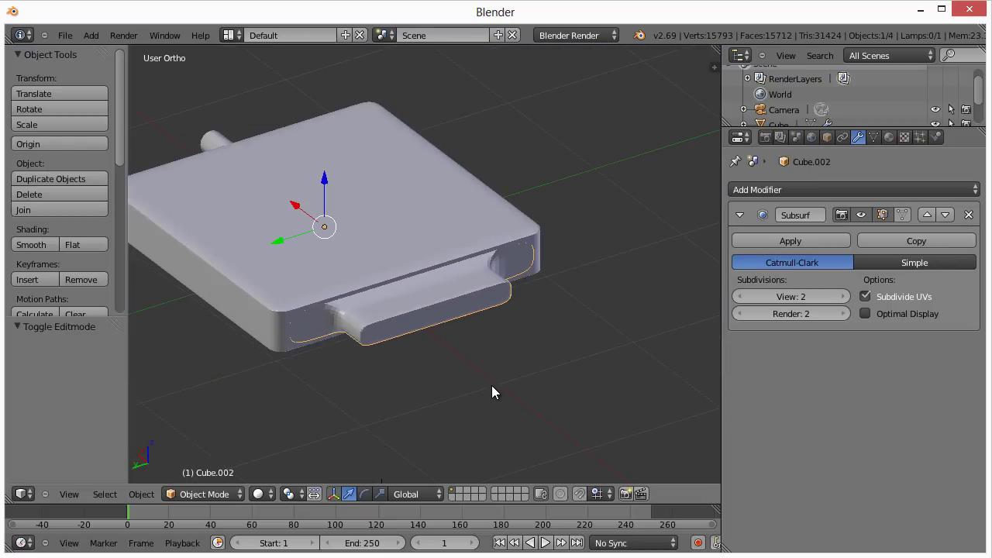
{"action": "middle_click_drag", "start_coordinate": [491, 385], "coordinate": [501, 413]}
{"action": "scroll", "coordinate": [500, 411], "scroll_direction": "up", "scroll_amount": 4}
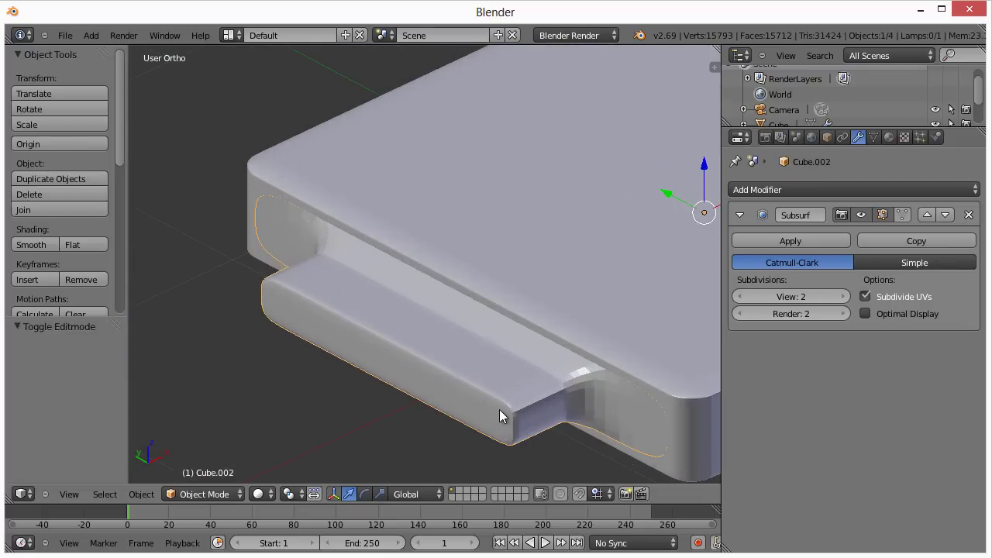
{"action": "scroll", "coordinate": [340, 387], "scroll_direction": "down", "scroll_amount": 3}
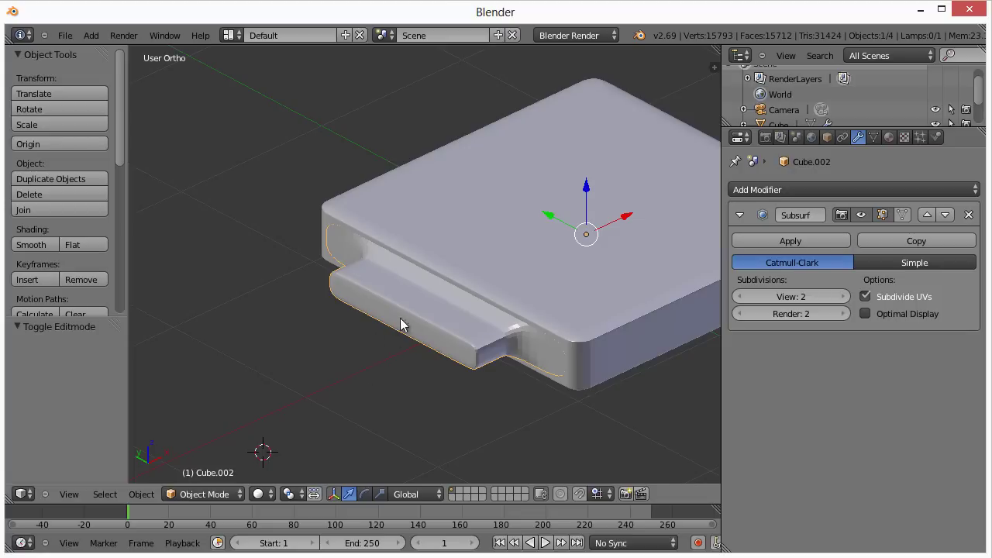
{"action": "middle_click_drag", "start_coordinate": [379, 357], "coordinate": [496, 376]}
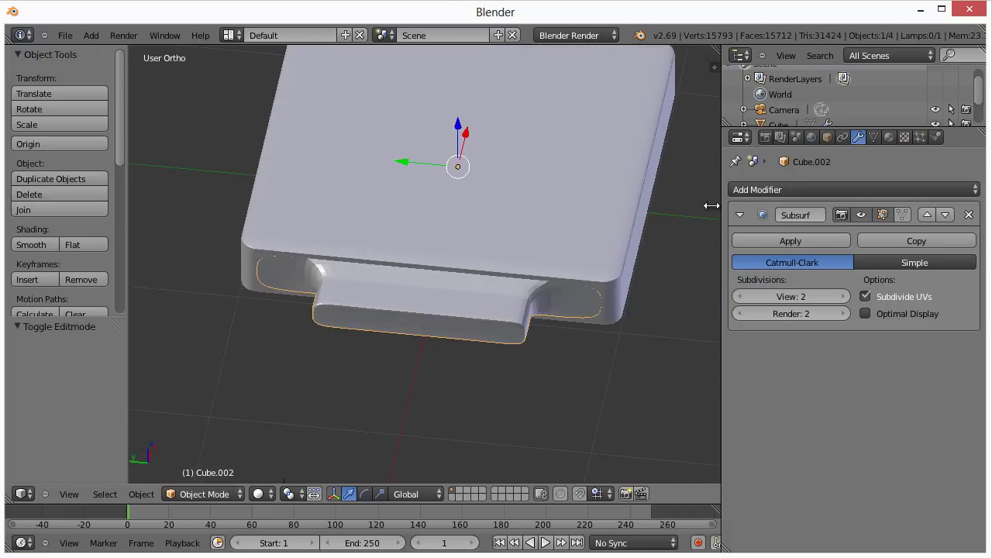
Add a cube just in front of the connector block and scale it down to about 0.112 of its size.
{"action": "left_click", "coordinate": [406, 373]}
{"action": "key", "text": "shift+a"}
{"action": "mouse_move", "coordinate": [390, 328]}
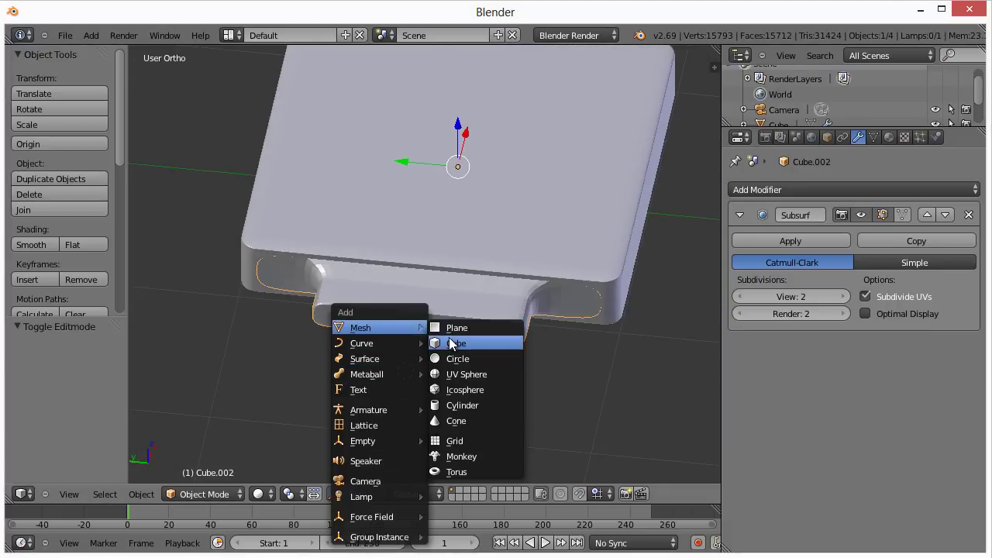
{"action": "left_click", "coordinate": [451, 345]}
{"action": "key", "text": "s"}
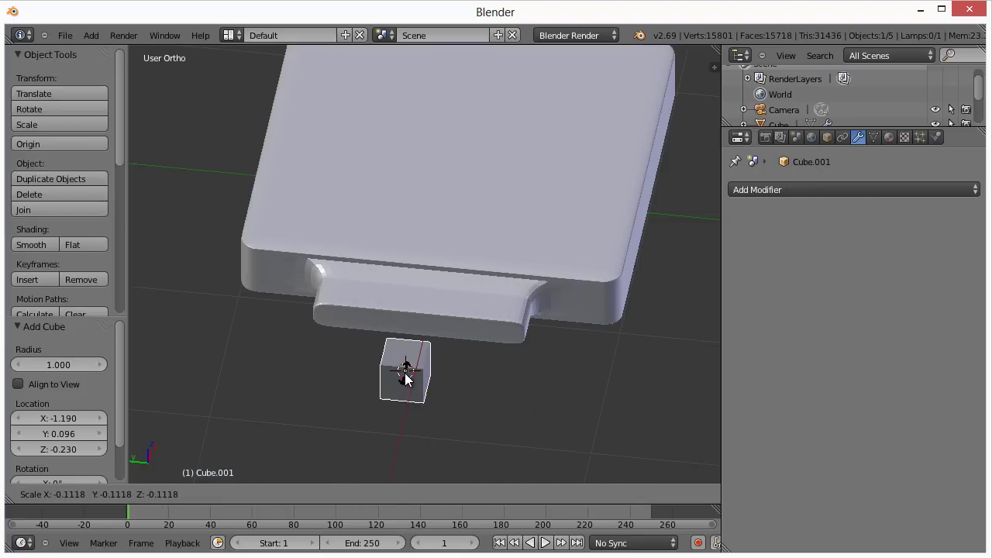
{"action": "left_click", "coordinate": [406, 377]}
Raise the small cube 0.415 along Z to the height of the connector block.
{"action": "middle_click_drag", "start_coordinate": [480, 380], "coordinate": [460, 330]}
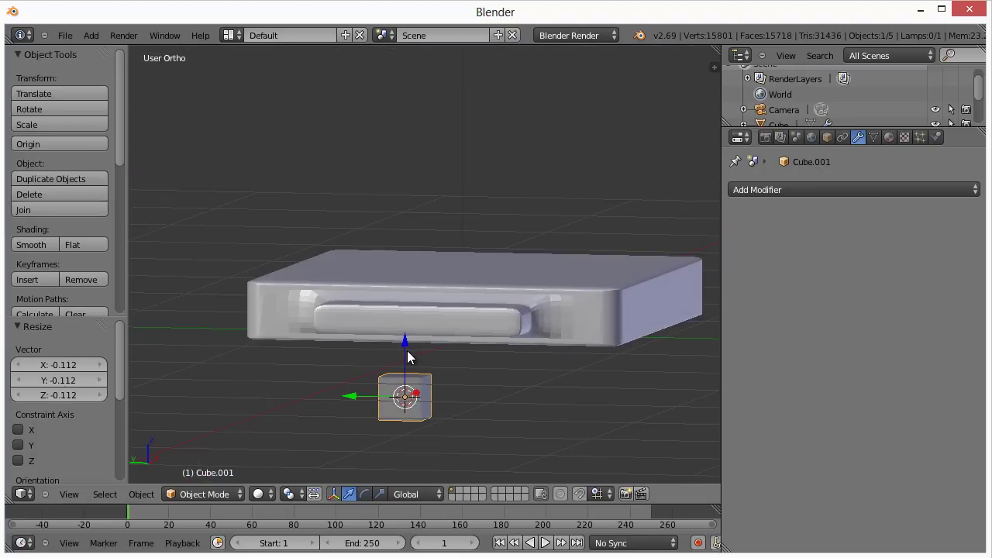
{"action": "left_click_drag", "start_coordinate": [407, 350], "coordinate": [403, 270]}
{"action": "key", "text": "KP_3"}
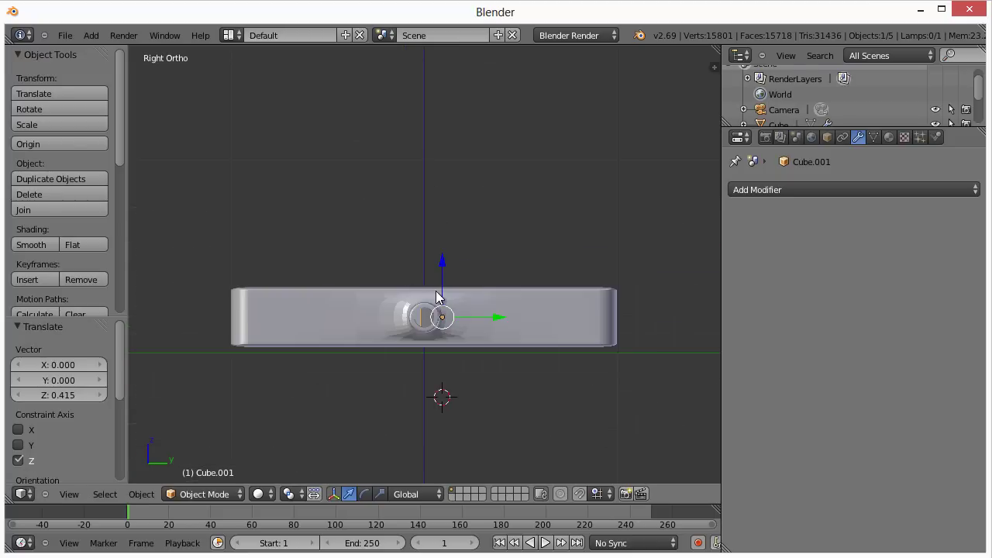
{"action": "key", "text": "ctrl+KP_3"}
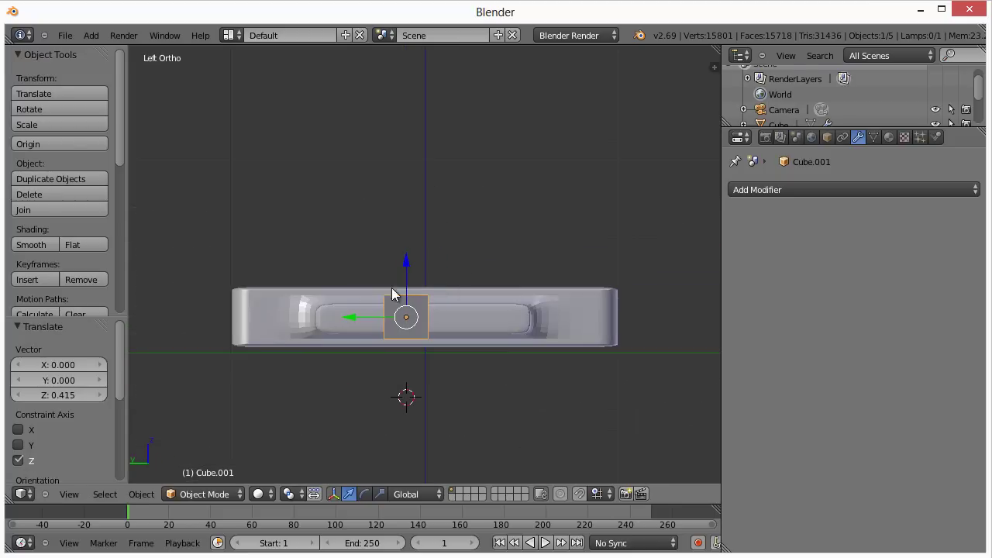
Flatten the small cube to 0.196 of its height along Z and lower it 0.008 along Z.
{"action": "key", "text": "s"}
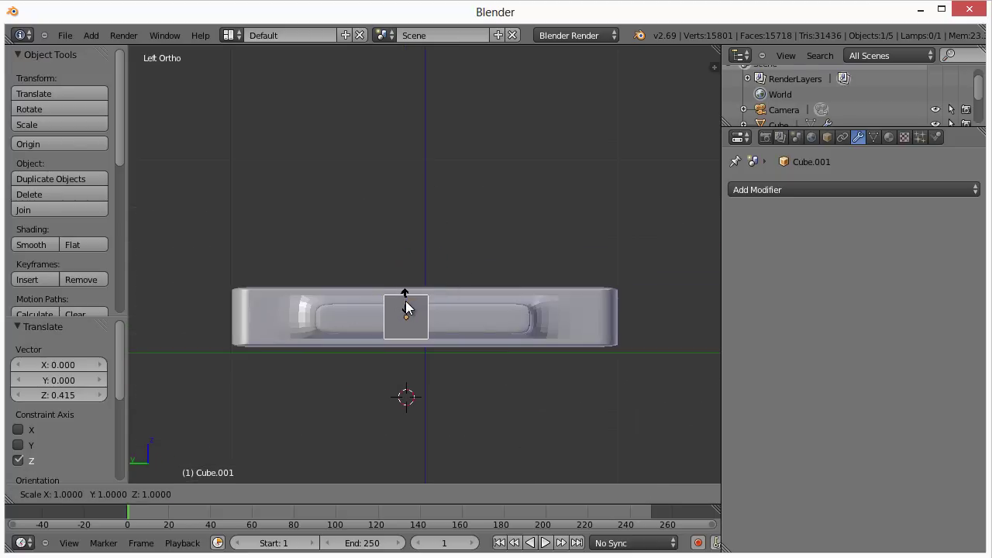
{"action": "key", "text": "z"}
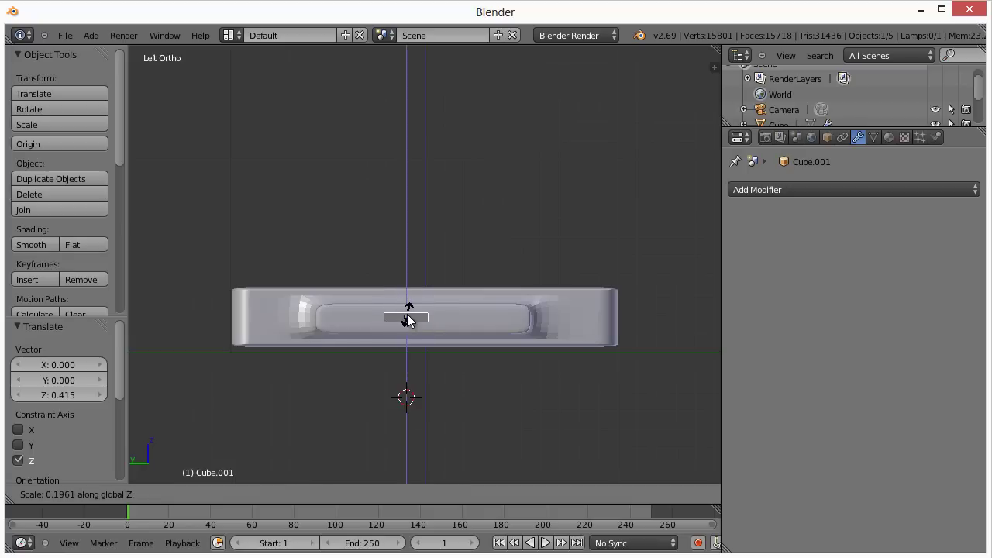
{"action": "left_click", "coordinate": [408, 319]}
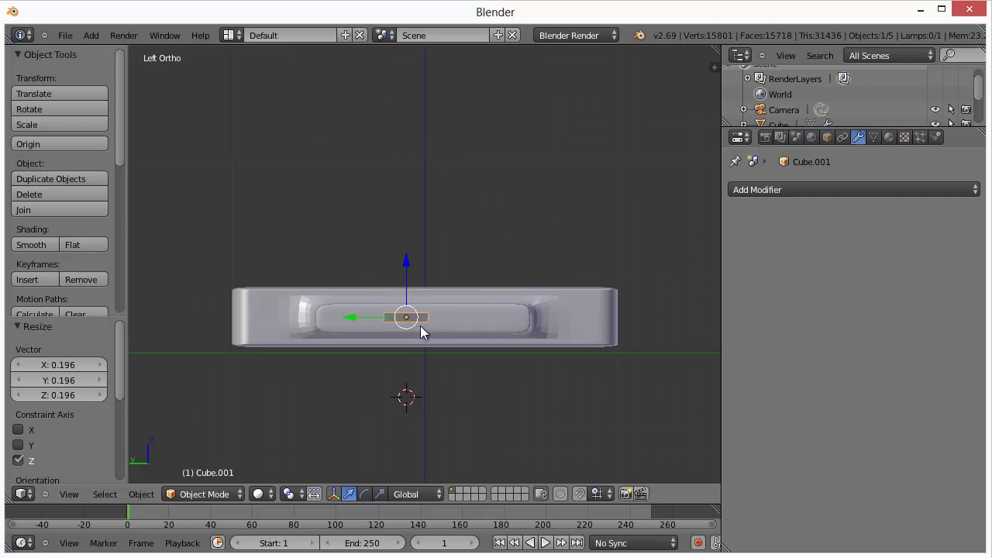
{"action": "key", "text": "g"}
{"action": "left_click", "coordinate": [405, 270]}
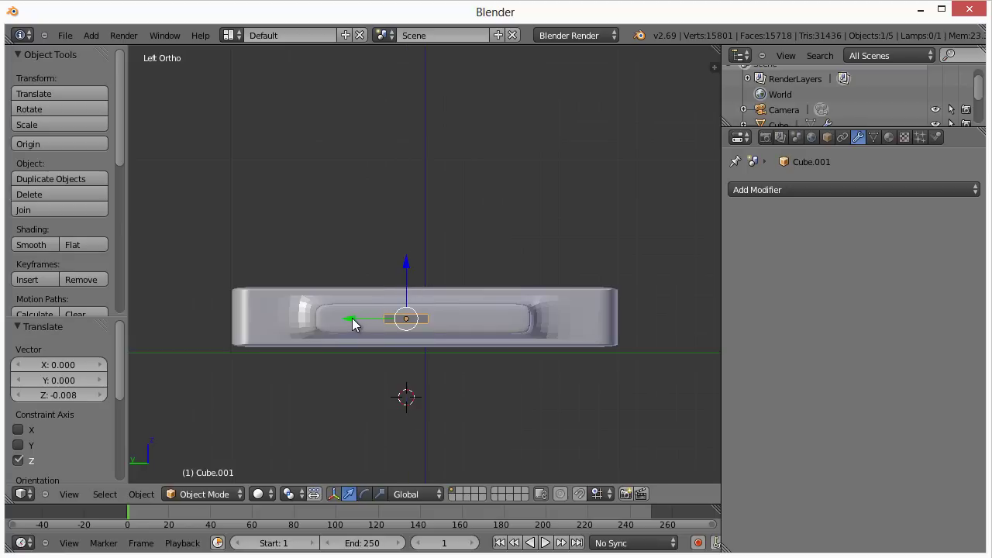
Move the flattened cube -0.092 along Y to the middle of the connector block and stretch it about 3.473 times along Y.
{"action": "key", "text": "g"}
{"action": "key", "text": "y"}
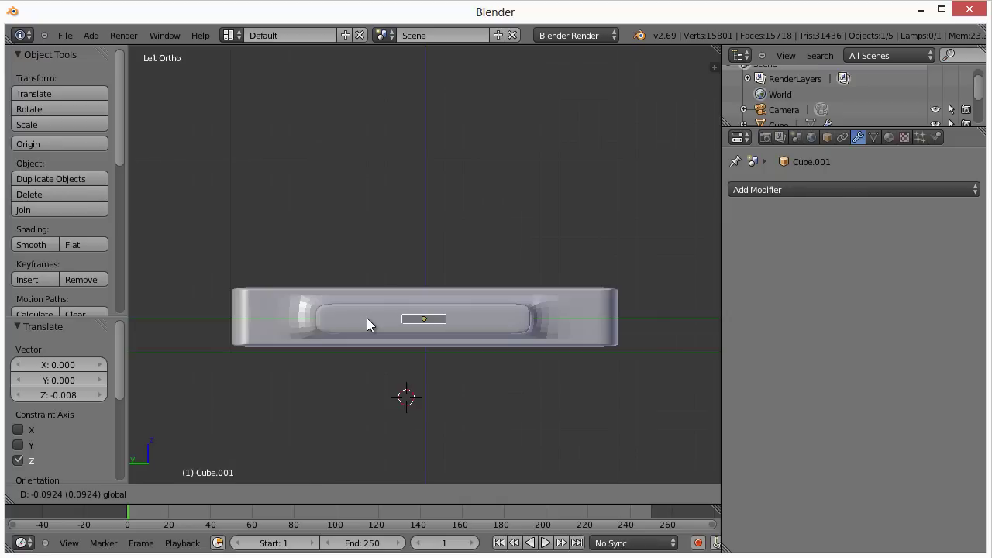
{"action": "left_click", "coordinate": [367, 324]}
{"action": "key", "text": "s"}
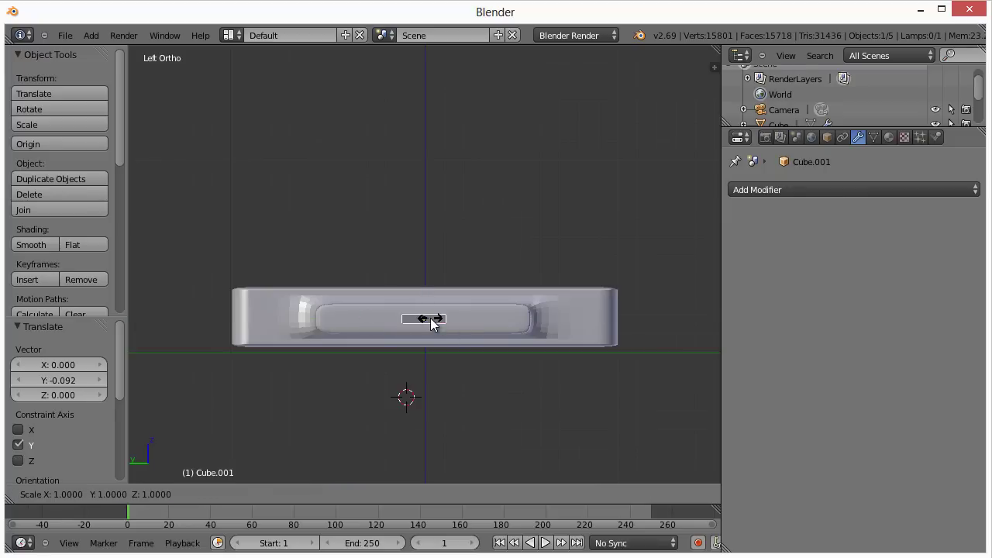
{"action": "key", "text": "y"}
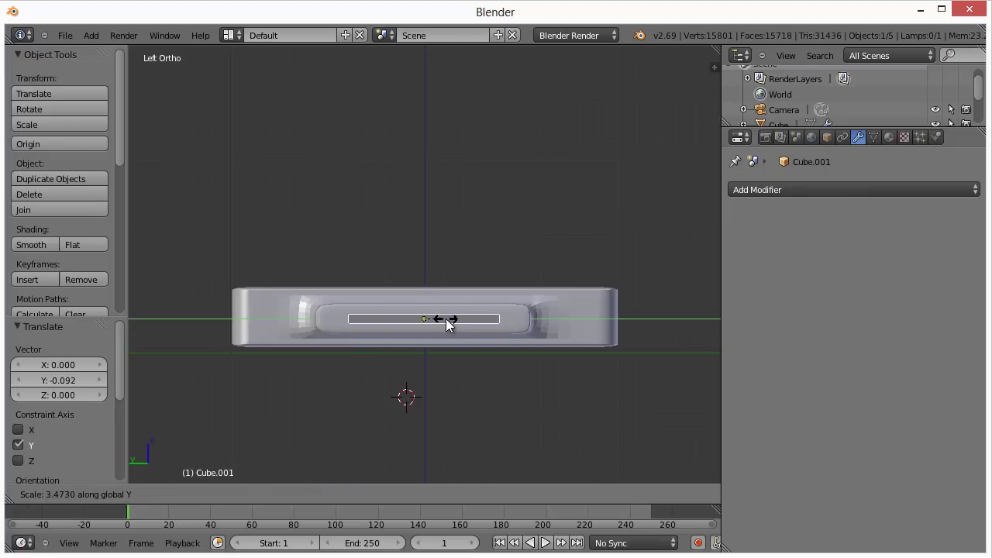
{"action": "left_click", "coordinate": [448, 325]}
Move the stretched bar -0.162 along X relative to the connector block.
{"action": "middle_click_drag", "start_coordinate": [445, 336], "coordinate": [290, 448]}
{"action": "left_click_drag", "start_coordinate": [474, 303], "coordinate": [443, 306]}
{"action": "middle_click_drag", "start_coordinate": [443, 306], "coordinate": [542, 349]}
In Edit Mode, add one centred loop cut across the bar, splitting its length into two halves.
{"action": "key", "text": "ctrl+KP_3"}
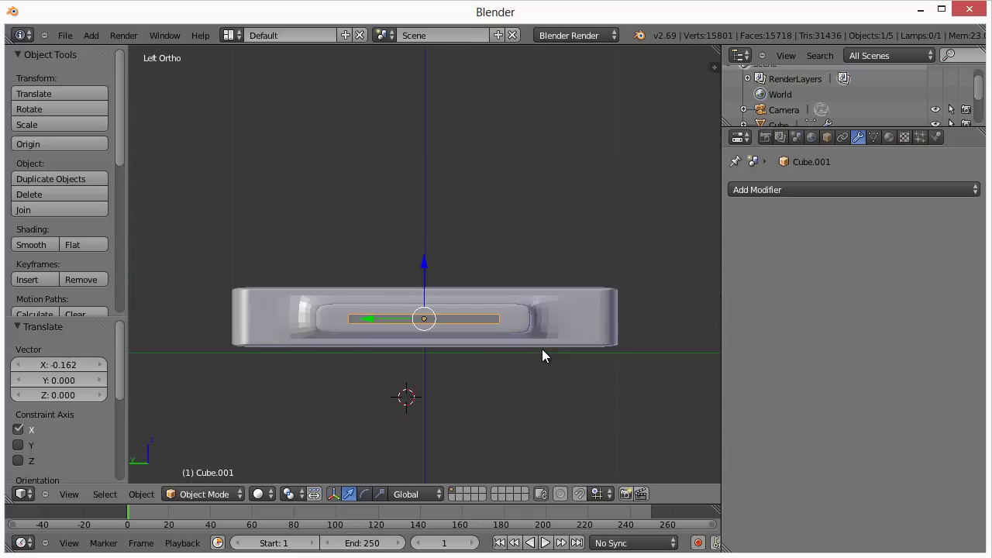
{"action": "scroll", "coordinate": [466, 398], "scroll_direction": "up", "scroll_amount": 4}
{"action": "middle_click_drag", "start_coordinate": [467, 399], "coordinate": [453, 283], "text": "shift"}
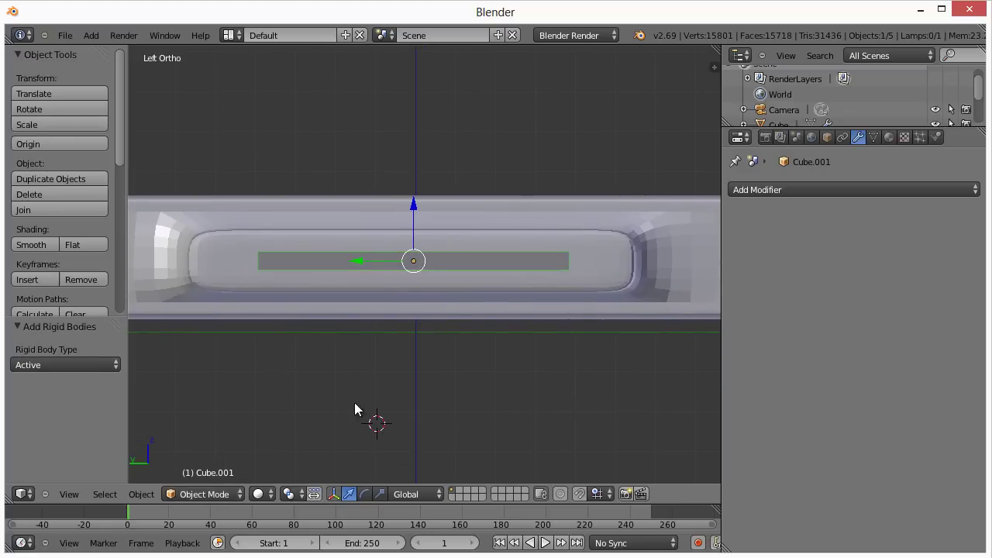
{"action": "key", "text": "Tab"}
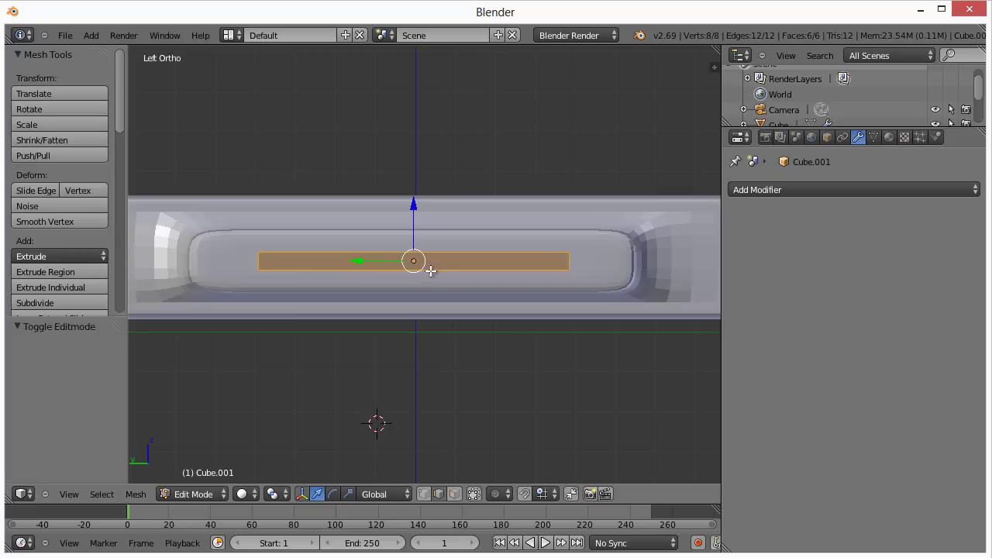
{"action": "key", "text": "ctrl+r"}
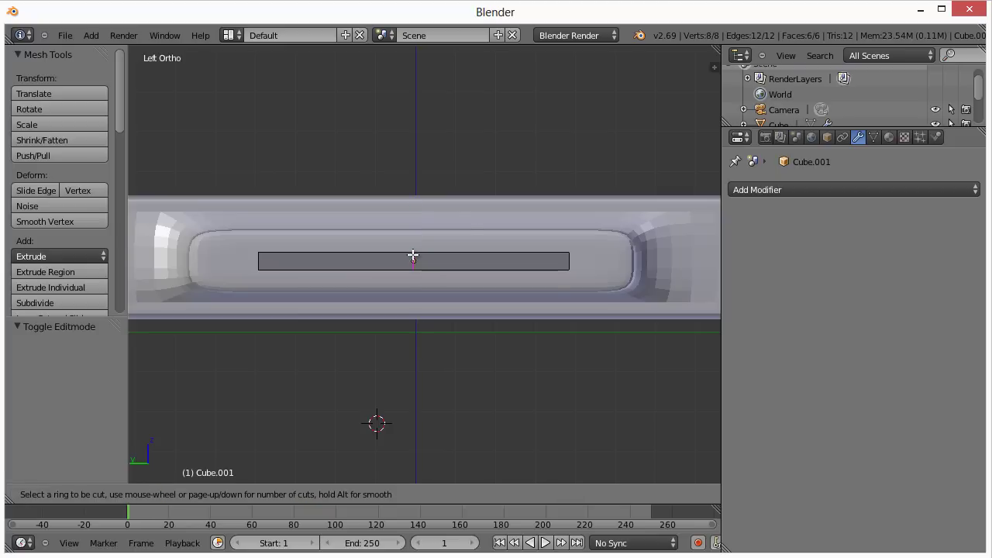
{"action": "left_click", "coordinate": [413, 255]}
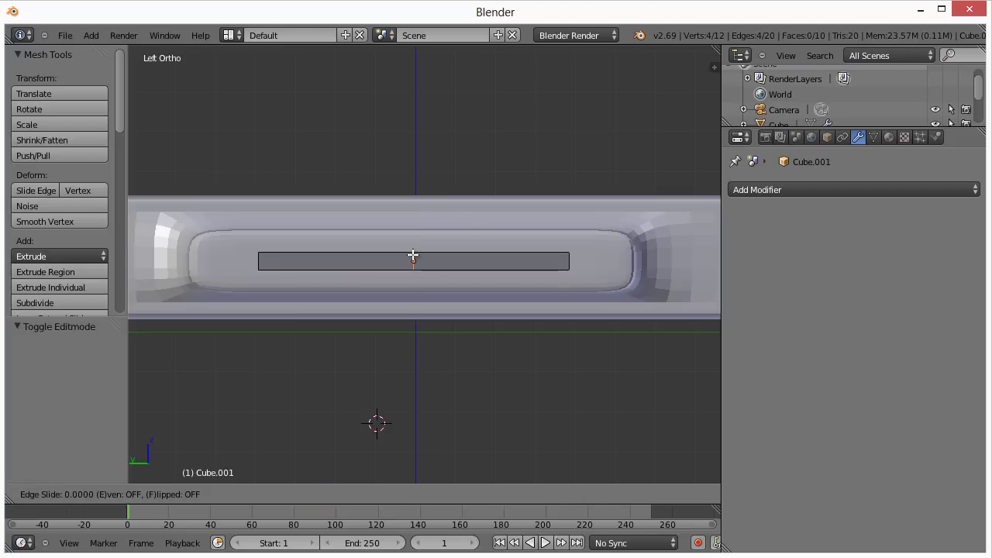
{"action": "left_click", "coordinate": [413, 255]}
Delete the end vertices of the bar's negative-Y half, leaving only the other half from the centre cut.
{"action": "middle_click_drag", "start_coordinate": [412, 259], "coordinate": [407, 422]}
{"action": "key", "text": "KP_7"}
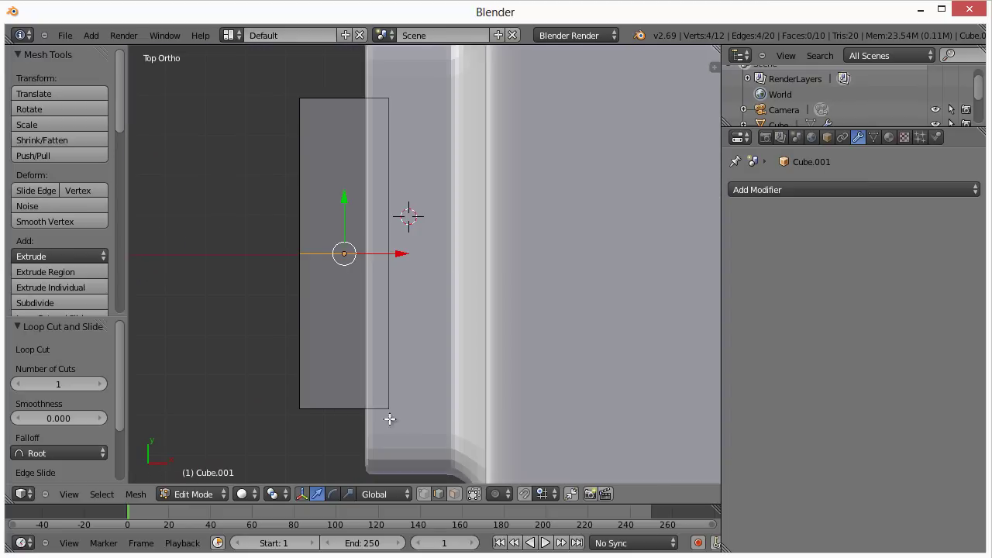
{"action": "key", "text": "a"}
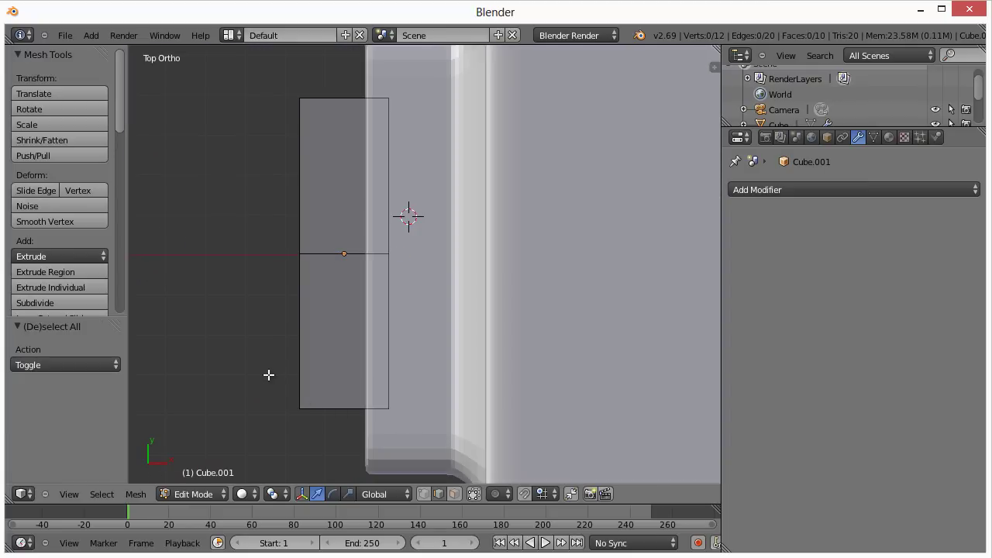
{"action": "key", "text": "b"}
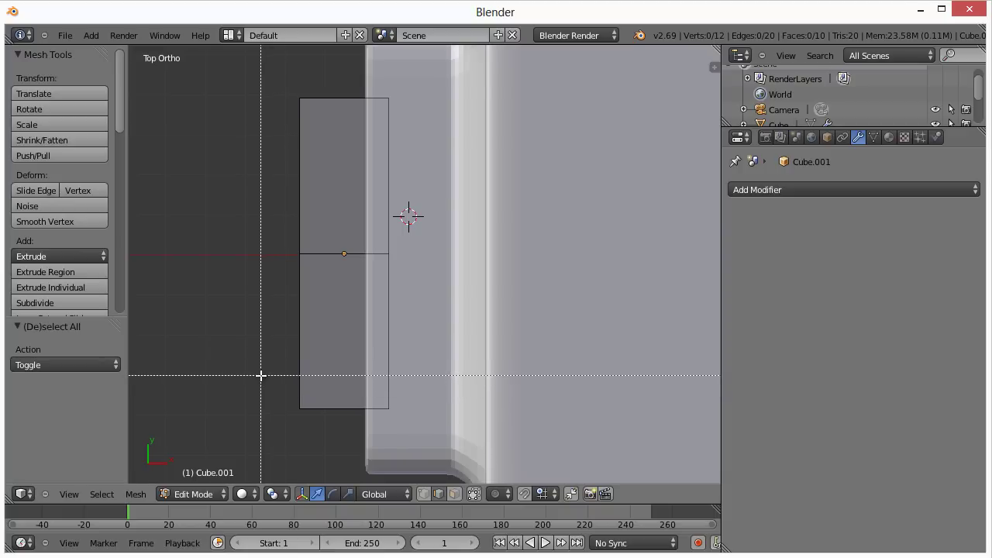
{"action": "left_click_drag", "start_coordinate": [267, 377], "coordinate": [410, 419]}
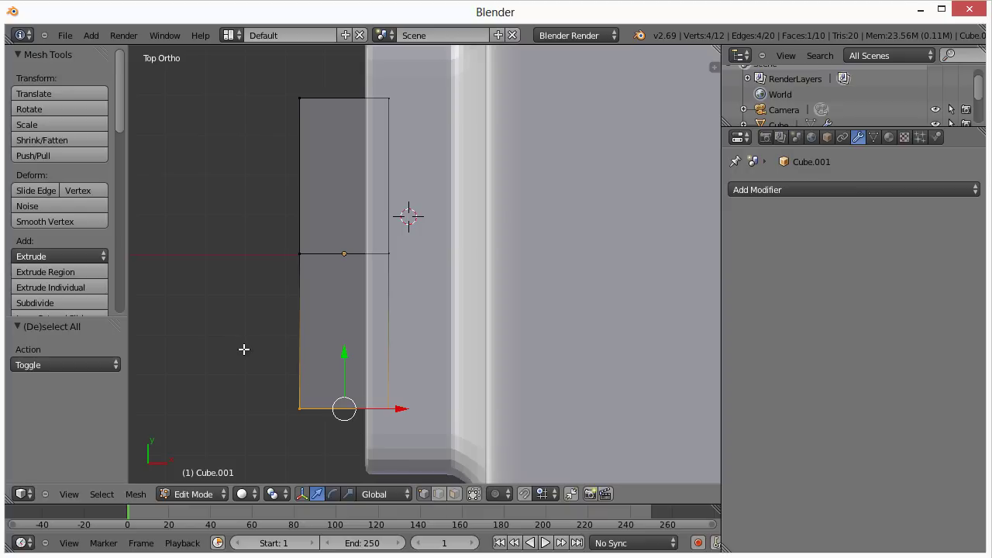
{"action": "key", "text": "a"}
{"action": "key", "text": "b"}
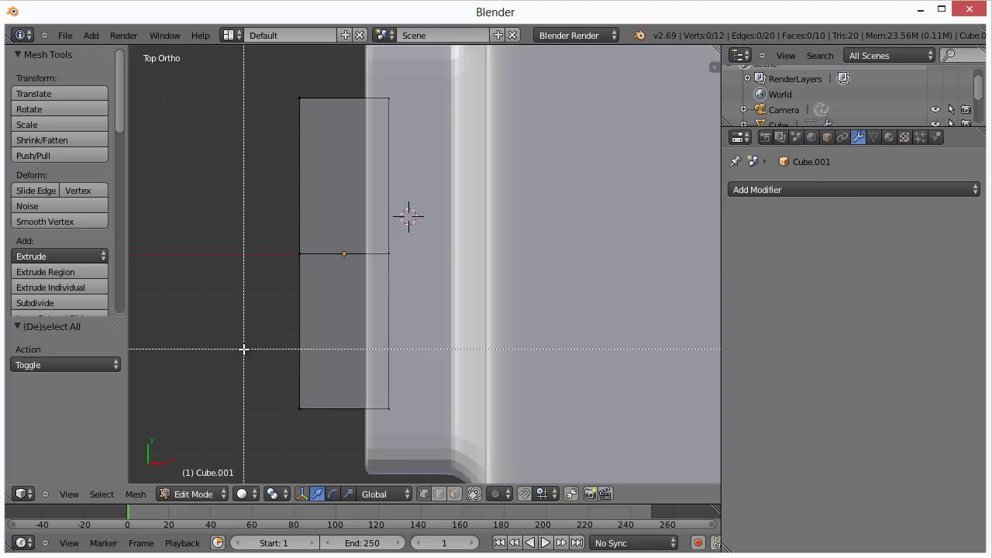
{"action": "left_click_drag", "start_coordinate": [248, 357], "coordinate": [421, 447]}
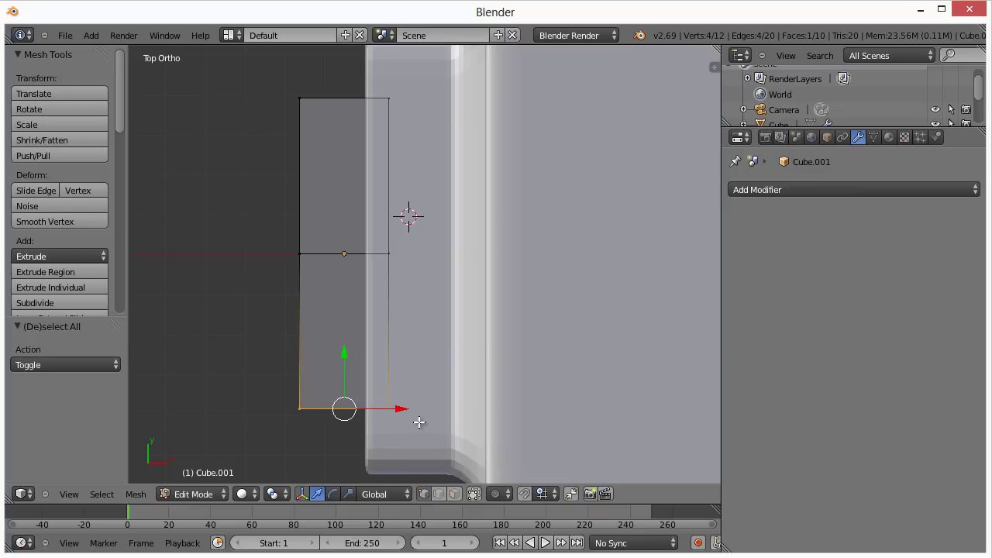
{"action": "key", "text": "x"}
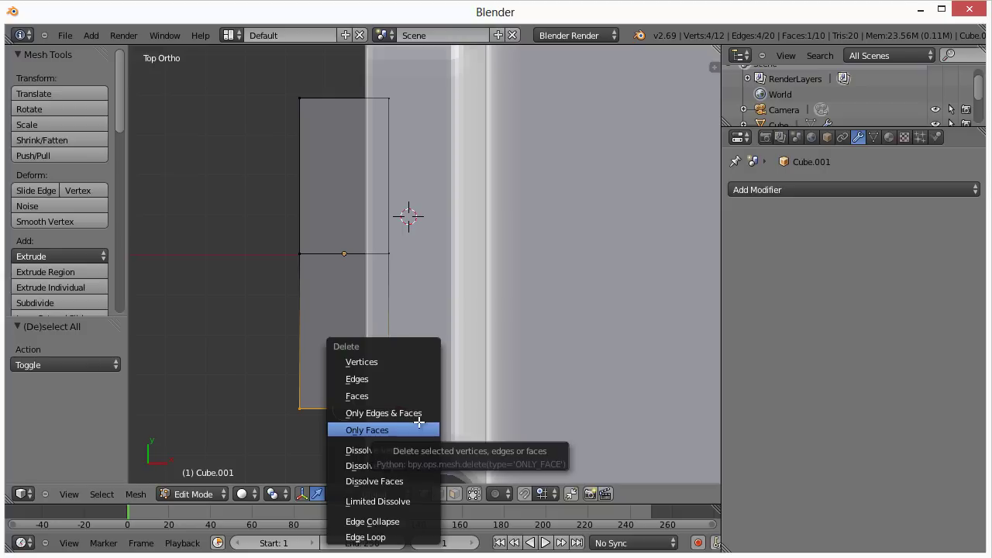
{"action": "left_click", "coordinate": [403, 363]}
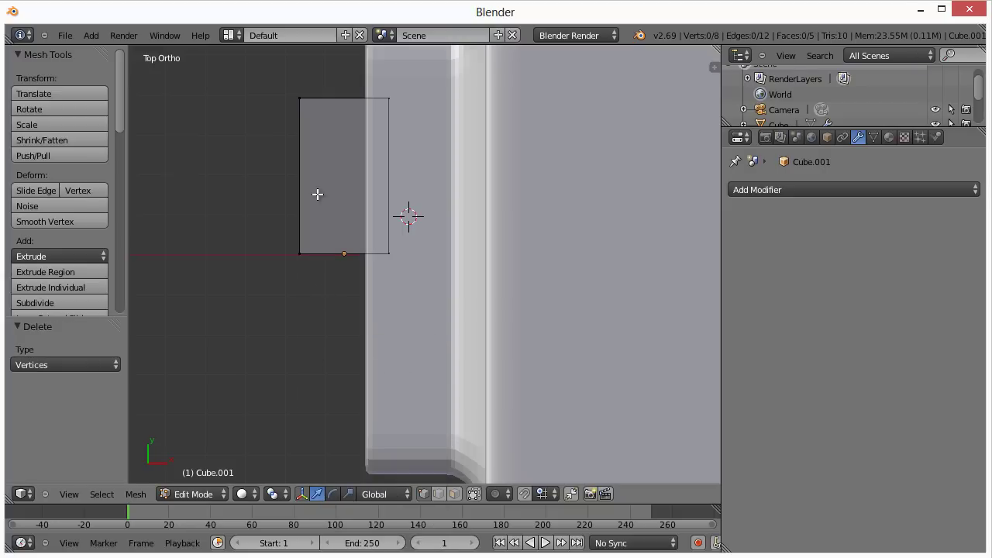
Add a Mirror modifier to the half bar in Object Mode with only the Y axis enabled, then return to Edit Mode.
{"action": "key", "text": "Tab"}
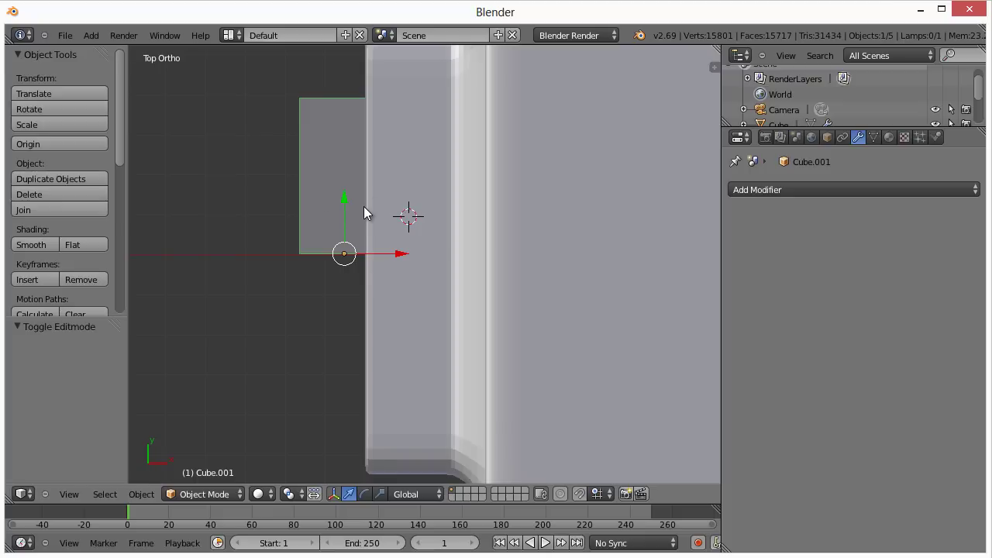
{"action": "left_click", "coordinate": [815, 189]}
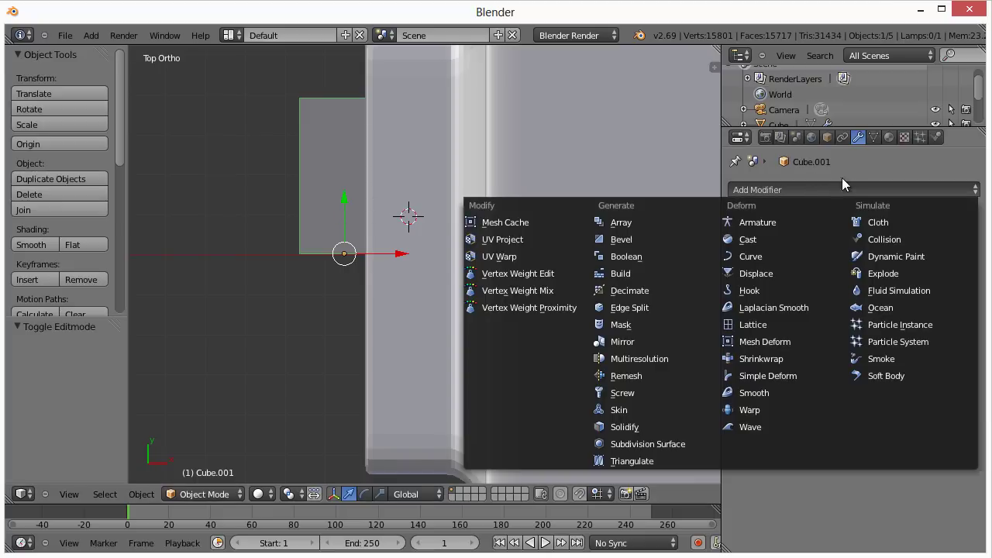
{"action": "left_click", "coordinate": [810, 189]}
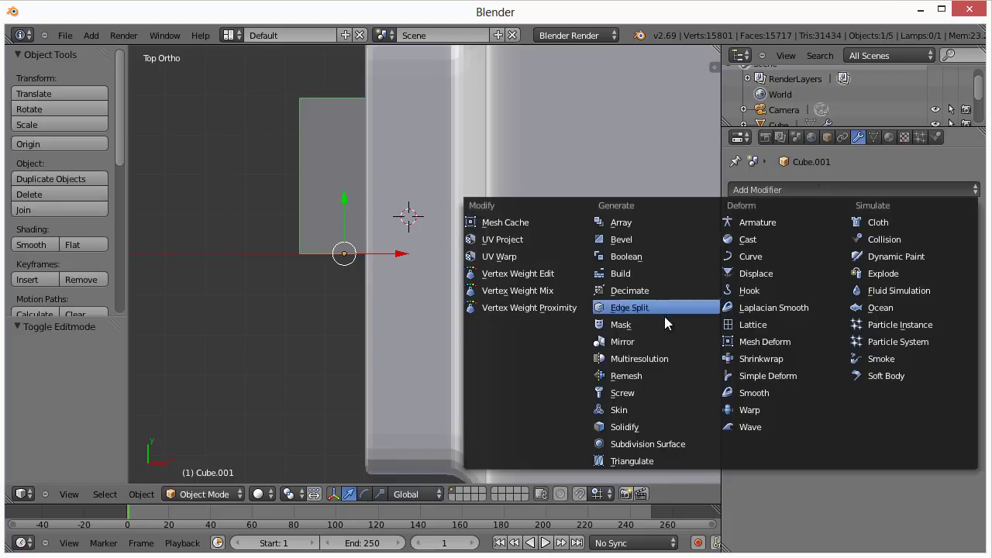
{"action": "left_click", "coordinate": [659, 341]}
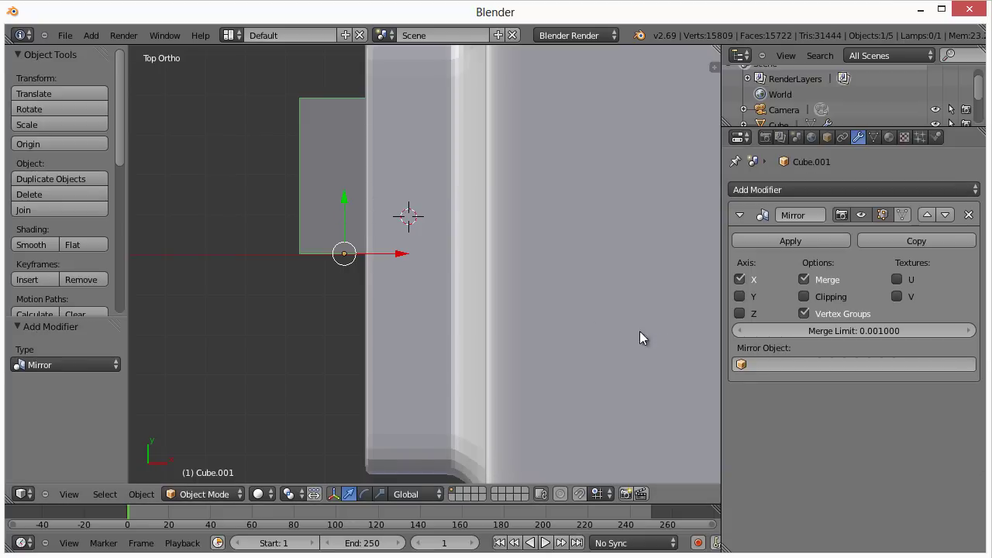
{"action": "left_click", "coordinate": [740, 279]}
{"action": "left_click", "coordinate": [740, 296]}
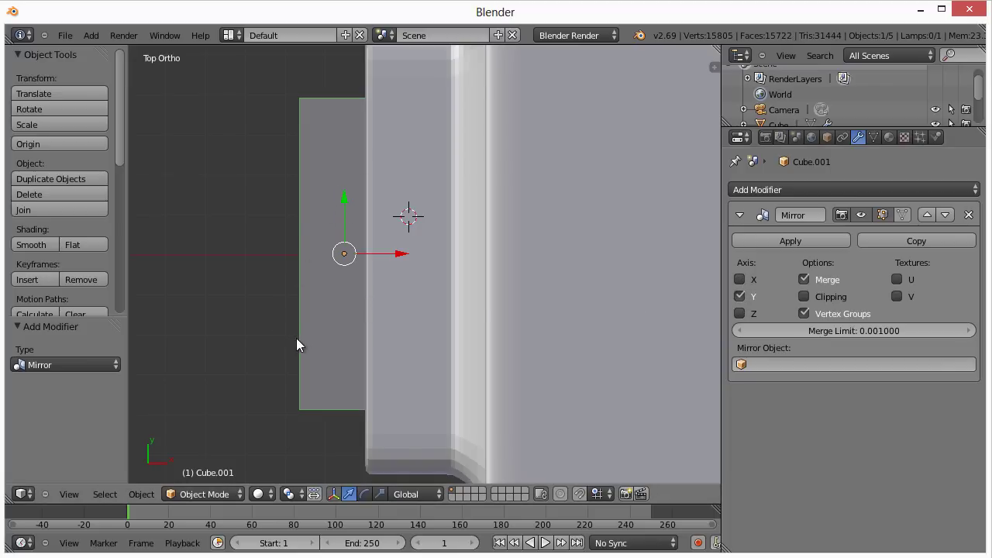
{"action": "middle_click_drag", "start_coordinate": [297, 340], "coordinate": [475, 223]}
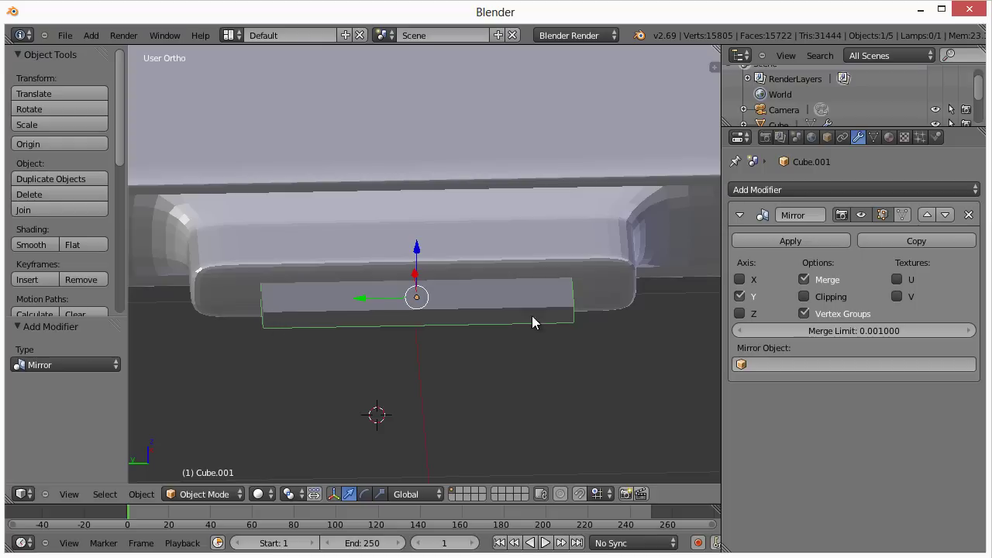
{"action": "scroll", "coordinate": [311, 339], "scroll_direction": "up", "scroll_amount": 1}
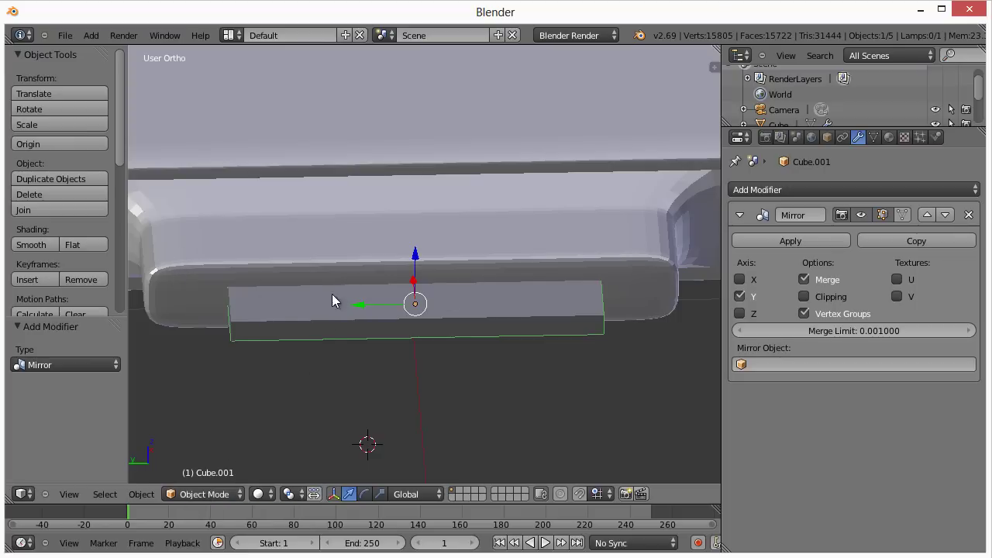
{"action": "key", "text": "Tab"}
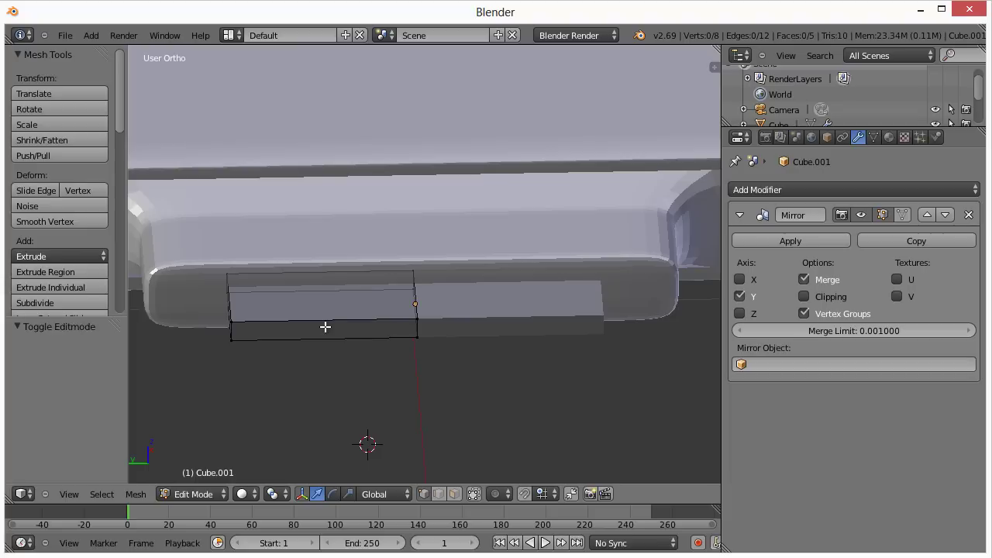
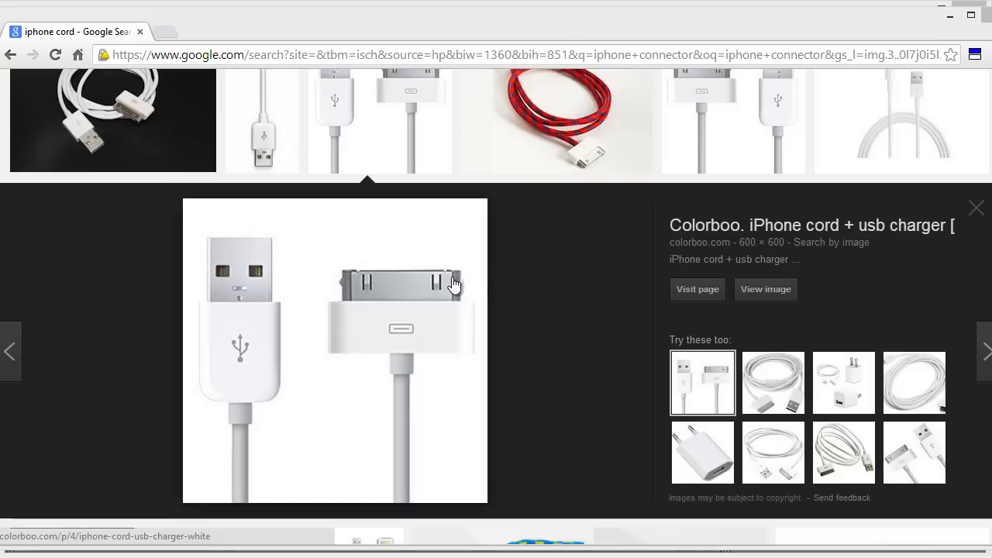
Switch to the browser's iPhone cord image results, examine the dock connector's shape in several photos, and return to Blender.
{"action": "scroll", "coordinate": [564, 284], "scroll_direction": "down", "scroll_amount": 2}
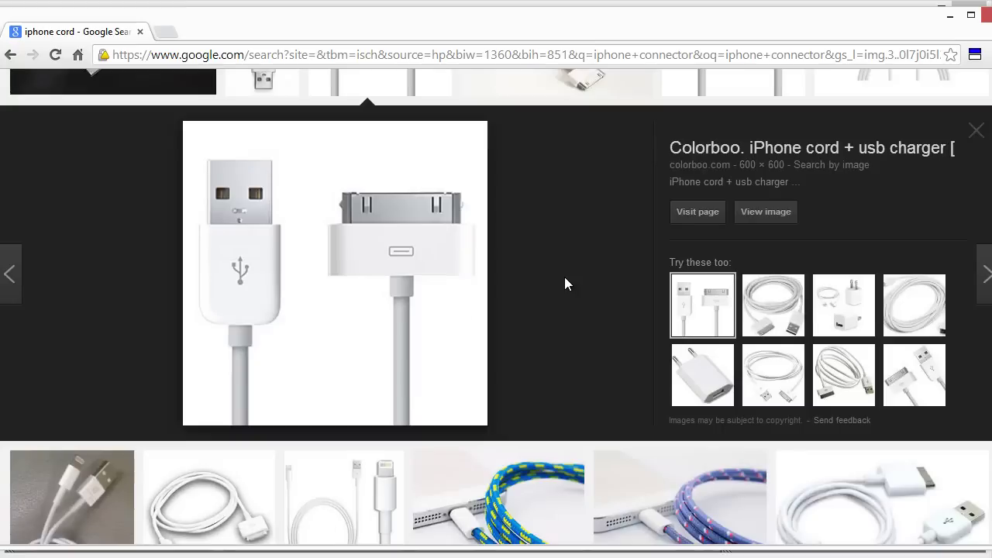
{"action": "scroll", "coordinate": [564, 284], "scroll_direction": "down", "scroll_amount": 1}
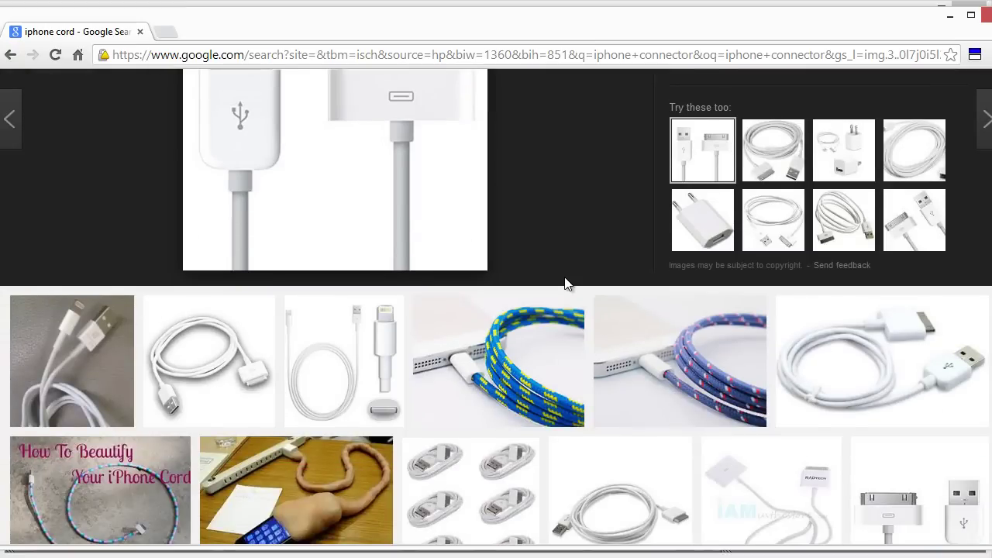
{"action": "left_click", "coordinate": [265, 378]}
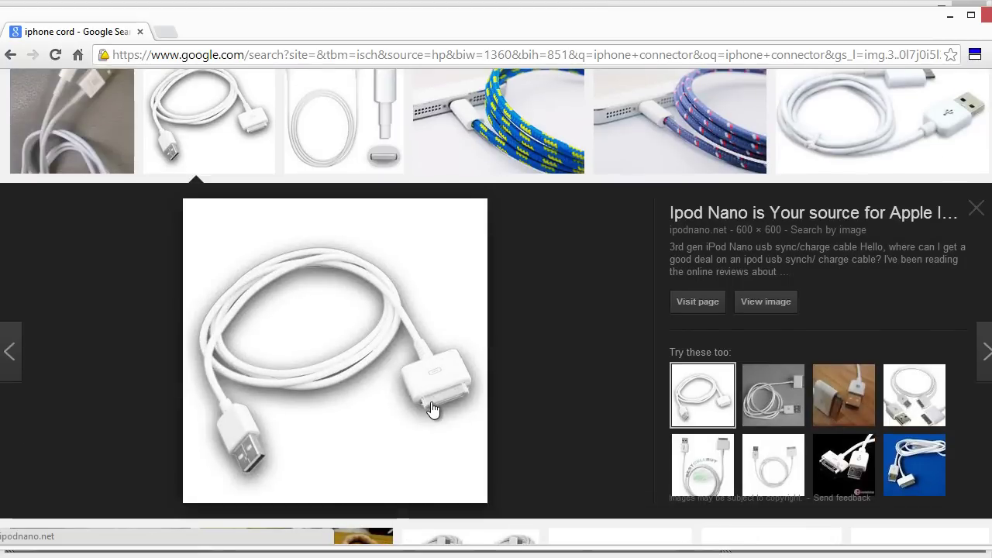
{"action": "scroll", "coordinate": [453, 399], "scroll_direction": "up", "scroll_amount": 5}
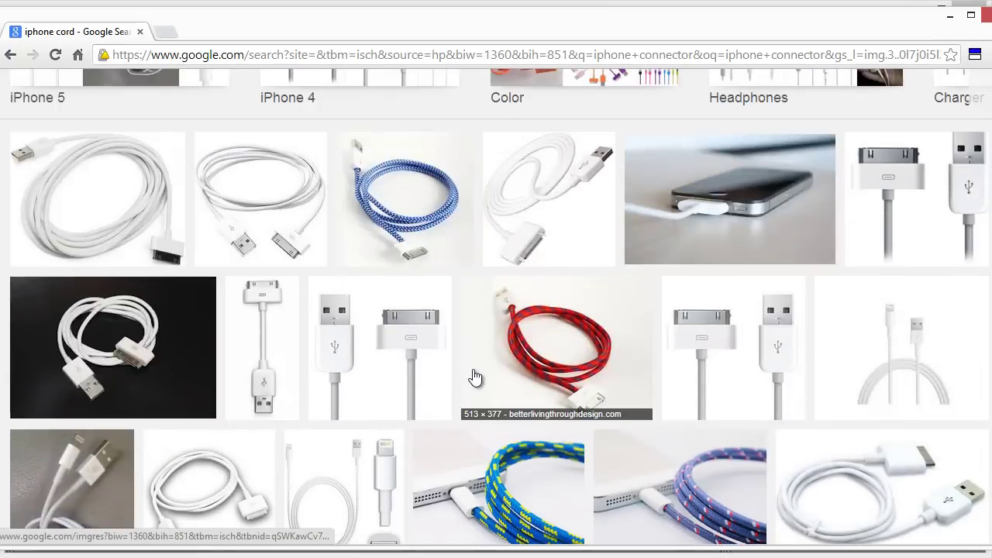
{"action": "scroll", "coordinate": [475, 378], "scroll_direction": "up", "scroll_amount": 2}
{"action": "scroll", "coordinate": [470, 377], "scroll_direction": "down", "scroll_amount": 1}
{"action": "left_click", "coordinate": [411, 410]}
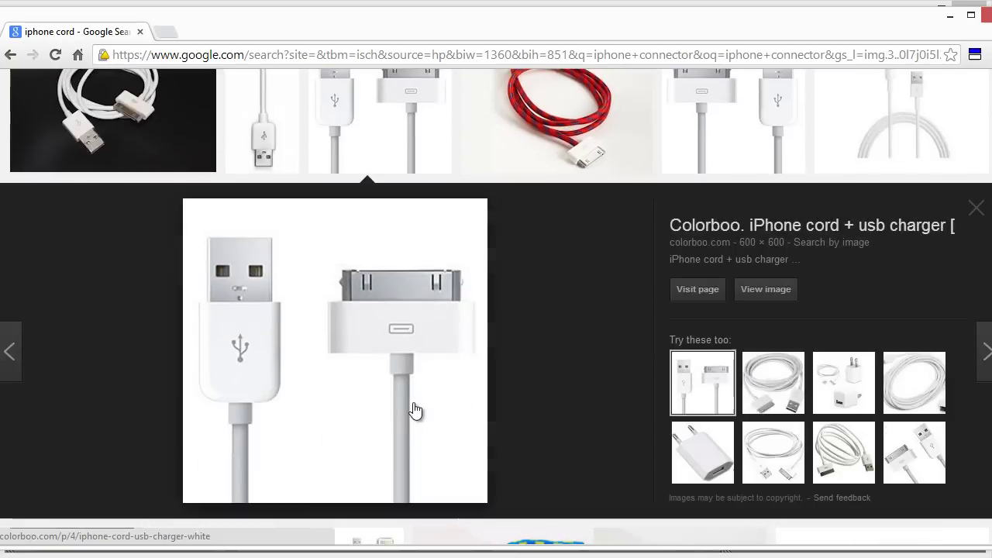
{"action": "left_click", "coordinate": [948, 20]}
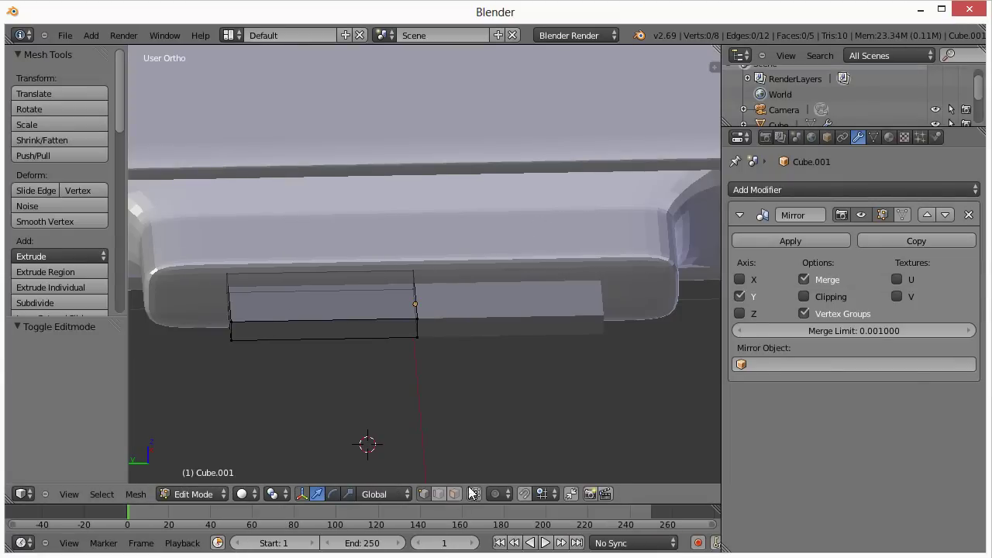
Select the edges around the outer end face of the half bar.
{"action": "right_click", "coordinate": [233, 331]}
{"action": "middle_click_drag", "start_coordinate": [239, 370], "coordinate": [322, 372]}
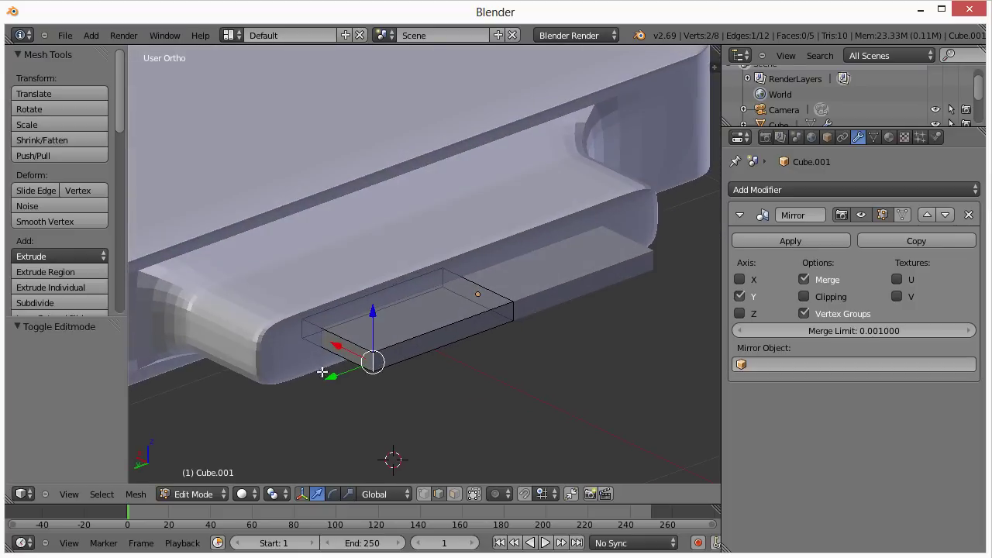
{"action": "right_click", "coordinate": [338, 334]}
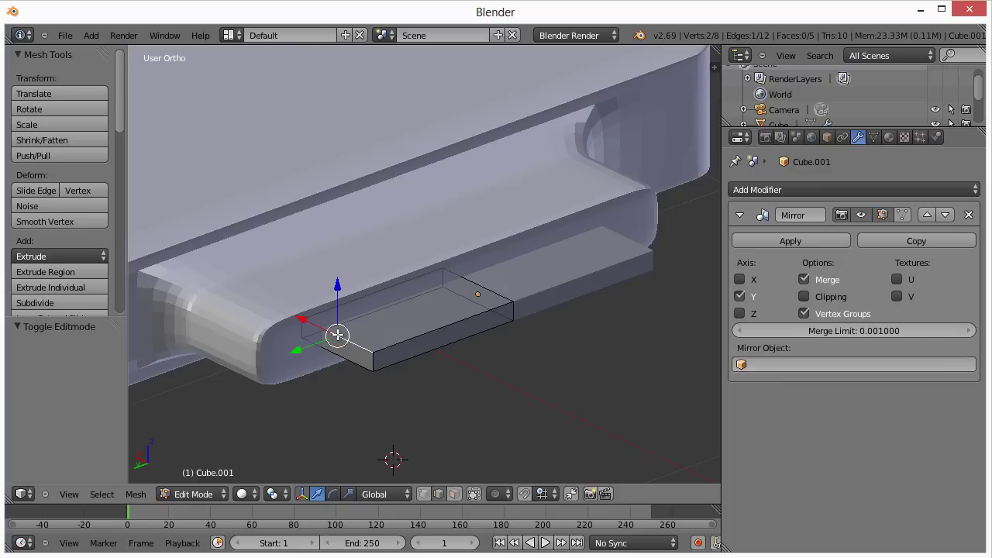
{"action": "right_click", "coordinate": [373, 360]}
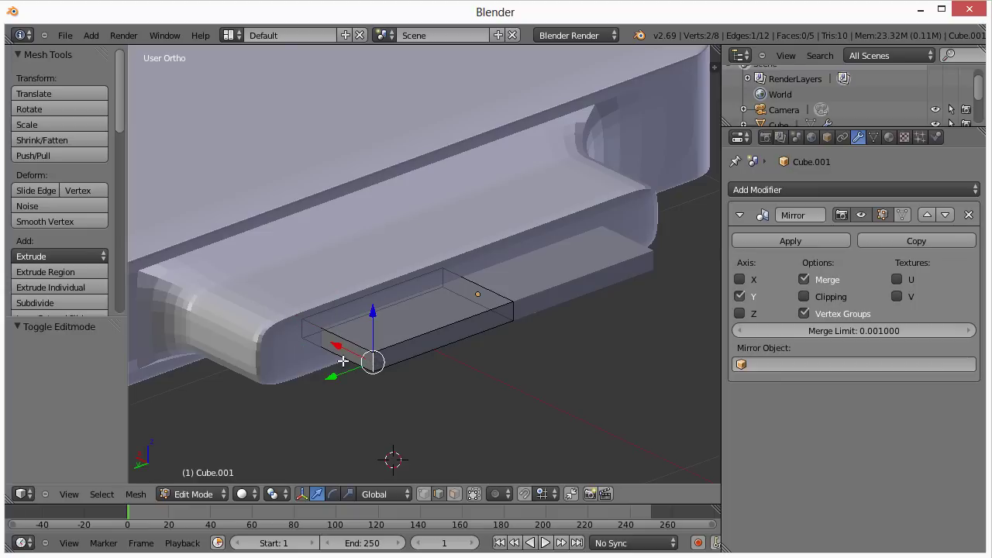
{"action": "right_click", "coordinate": [342, 361], "text": "shift"}
{"action": "right_click", "coordinate": [335, 339], "text": "shift"}
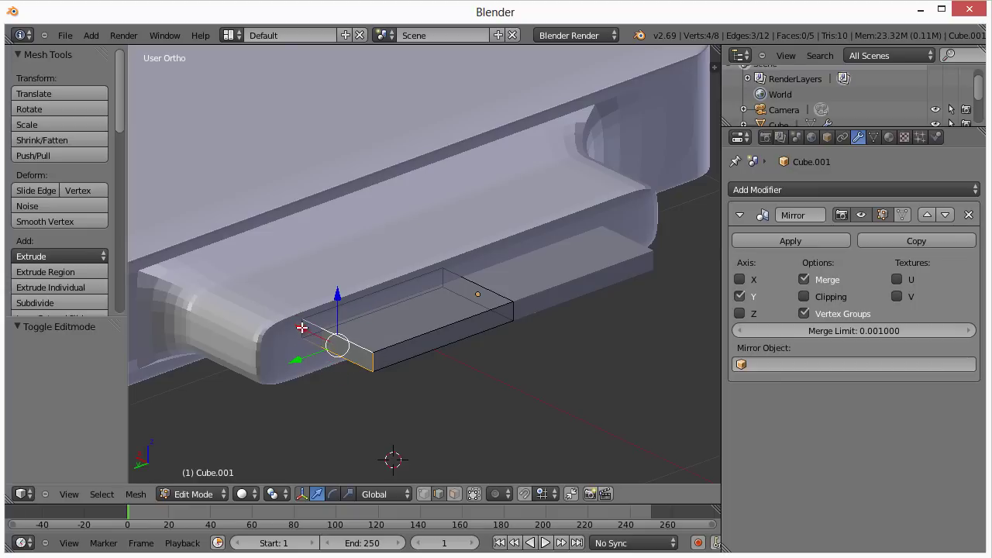
Extrude the end face of the connector plate about 0.007 outward along the Y axis.
{"action": "right_click", "coordinate": [302, 327], "text": "shift"}
{"action": "middle_click_drag", "start_coordinate": [352, 387], "coordinate": [322, 436]}
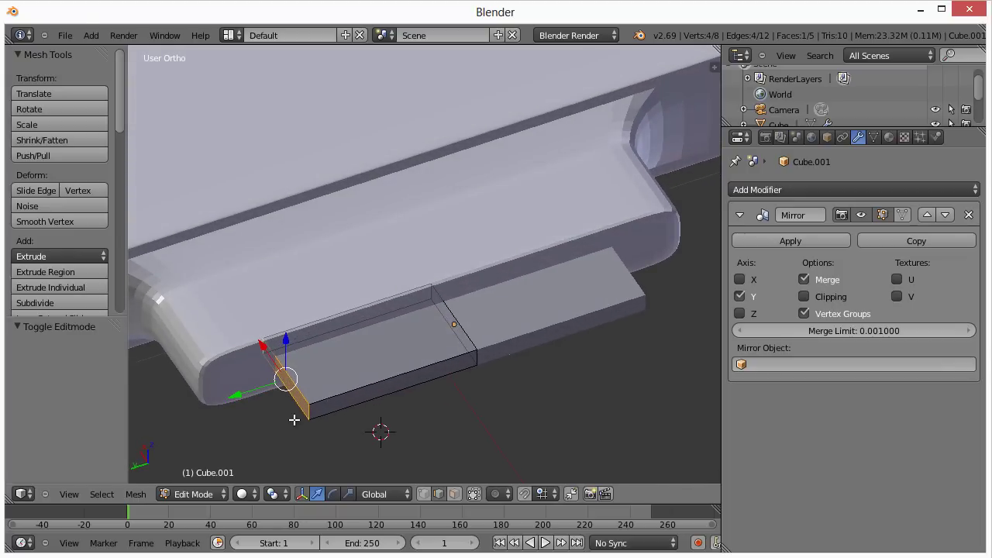
{"action": "key", "text": "e"}
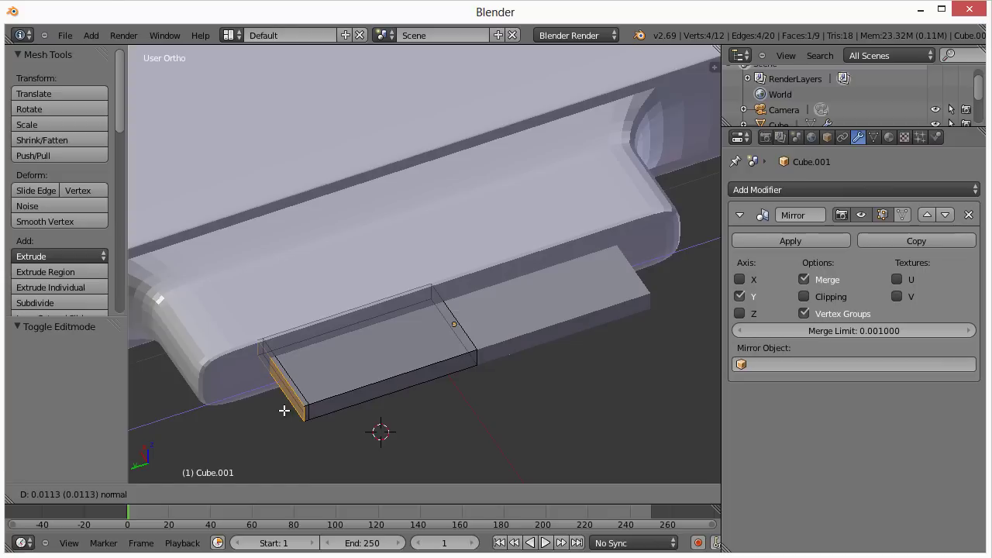
{"action": "key", "text": "y"}
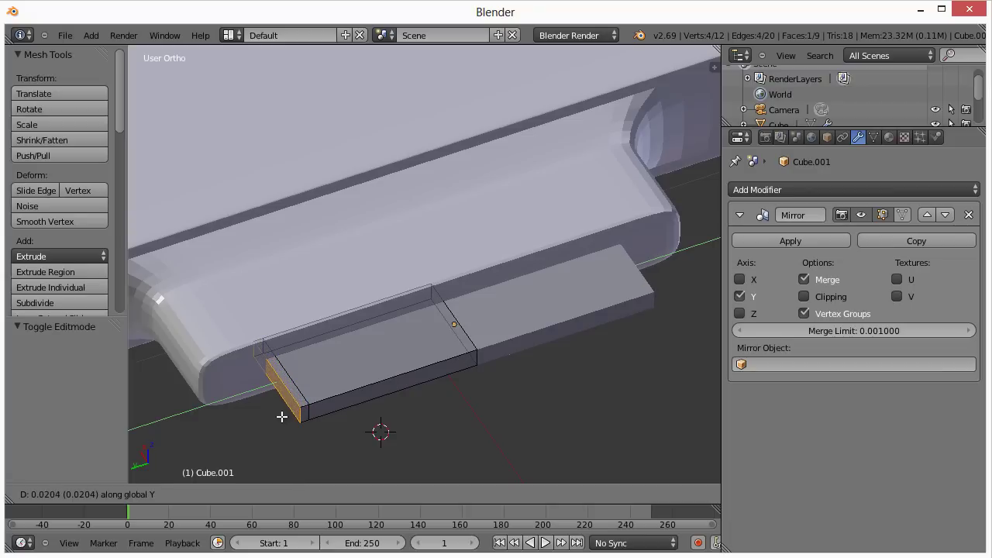
{"action": "left_click", "coordinate": [288, 417]}
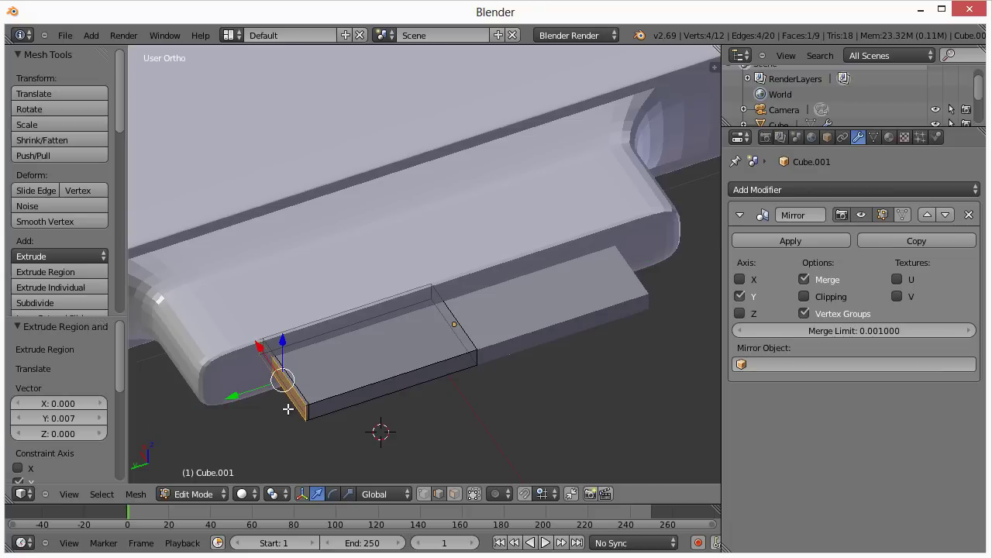
Lower the top outer edge of the newly extruded end by about 0.017 along Z to form a slope.
{"action": "middle_click_drag", "start_coordinate": [288, 411], "coordinate": [376, 333]}
{"action": "right_click", "coordinate": [351, 336]}
{"action": "right_click", "coordinate": [353, 341]}
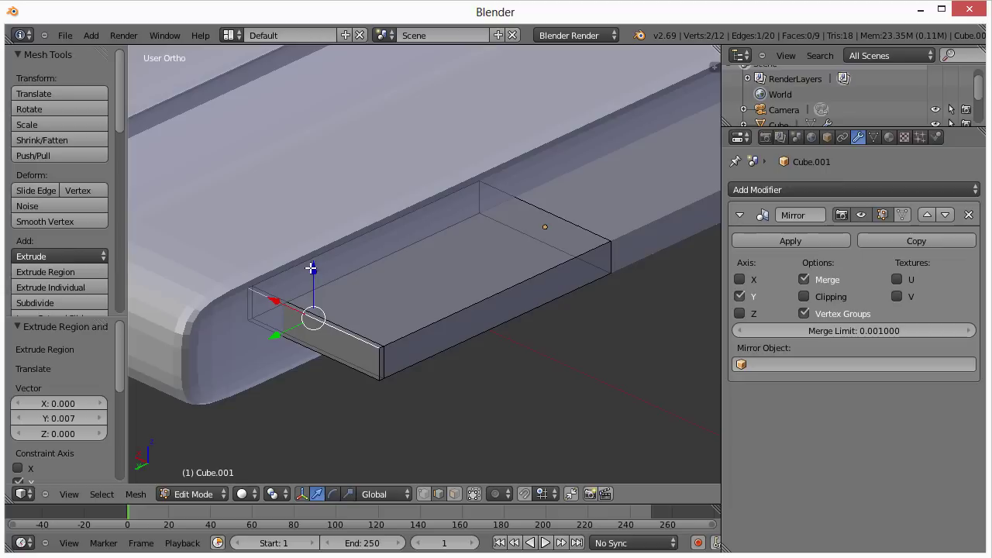
{"action": "left_click_drag", "start_coordinate": [311, 267], "coordinate": [313, 282]}
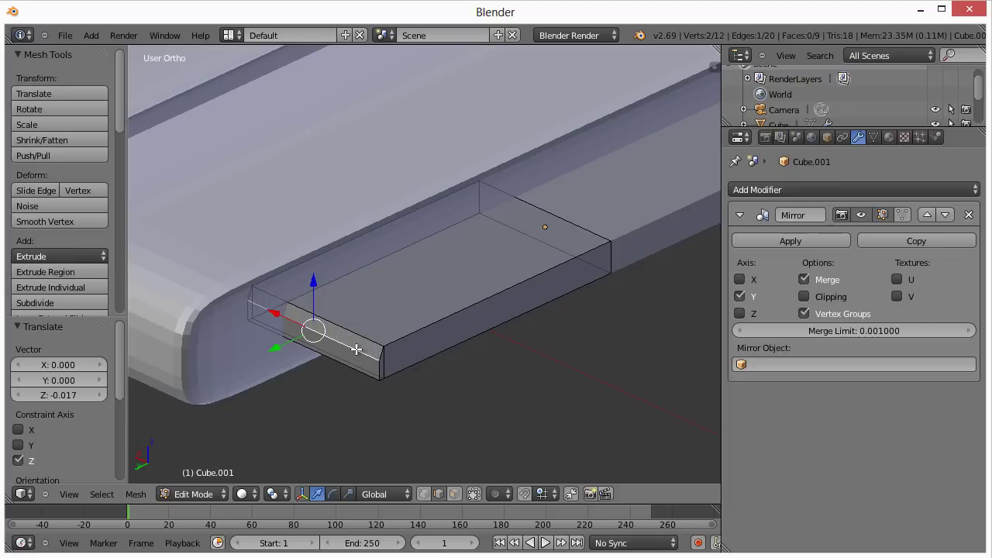
Select the end face below the slope and extrude it about 0.023 outward along the Y axis.
{"action": "right_click", "coordinate": [366, 365], "text": "alt"}
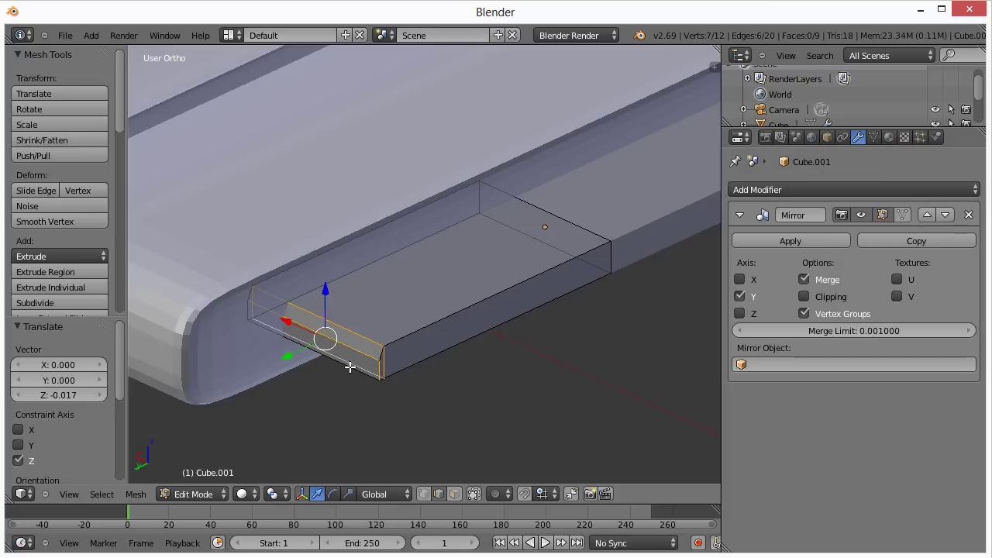
{"action": "key", "text": "ctrl+z"}
{"action": "right_click", "coordinate": [352, 368], "text": "shift"}
{"action": "right_click", "coordinate": [249, 311], "text": "shift"}
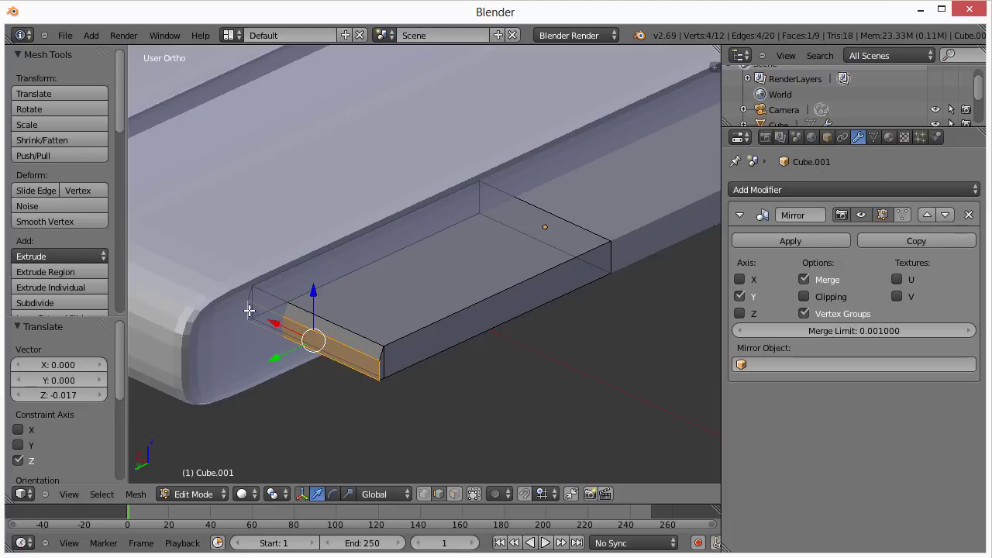
{"action": "key", "text": "e"}
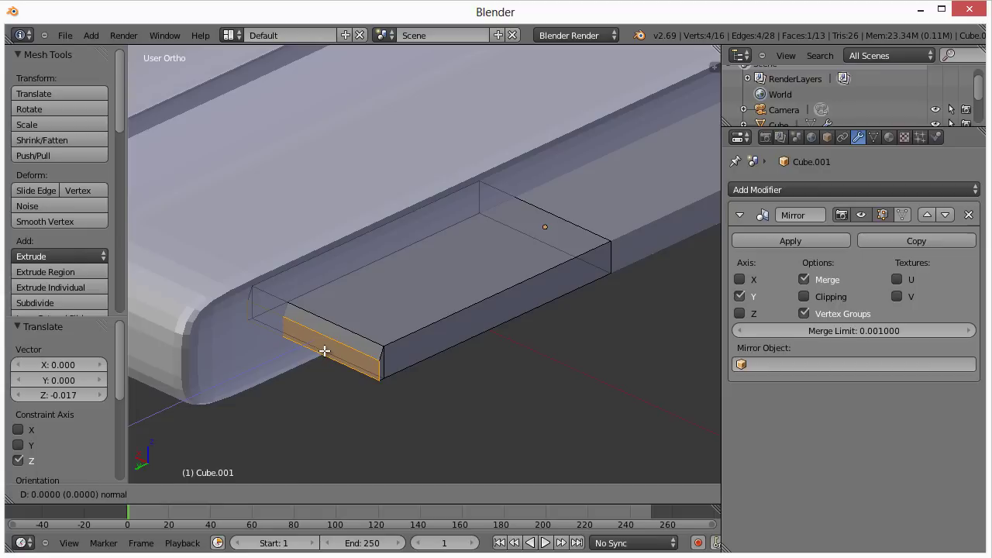
{"action": "key", "text": "x"}
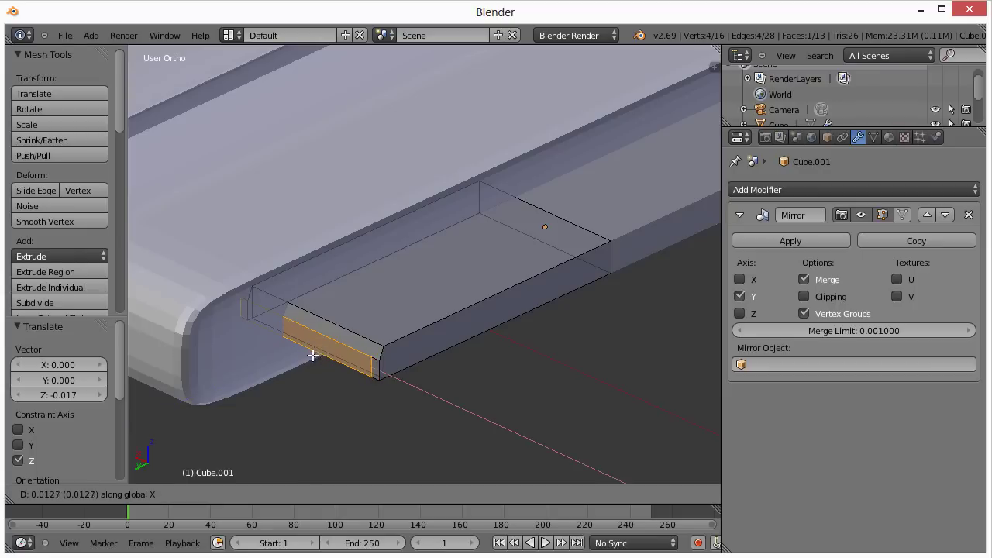
{"action": "key", "text": "y"}
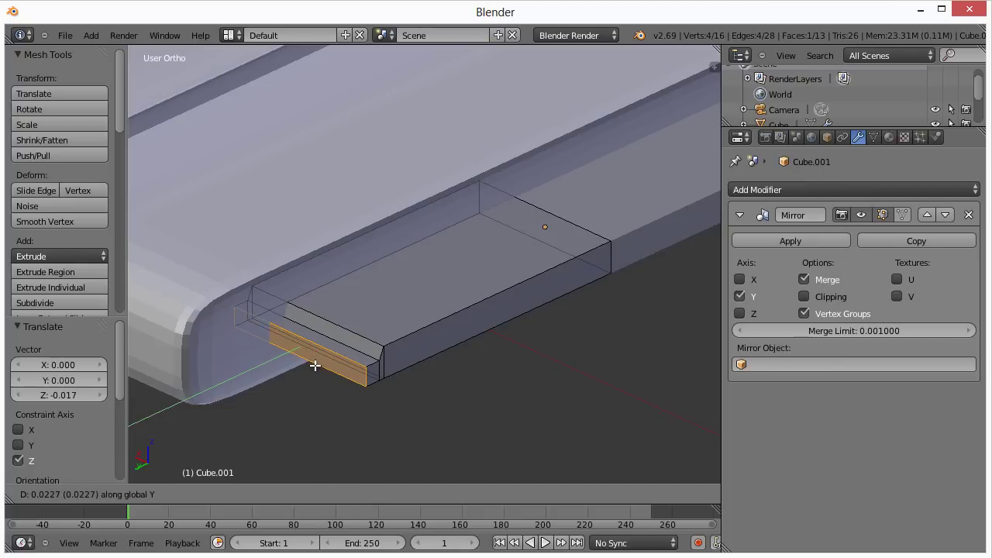
{"action": "left_click", "coordinate": [314, 365]}
{"action": "middle_click_drag", "start_coordinate": [337, 392], "coordinate": [269, 378]}
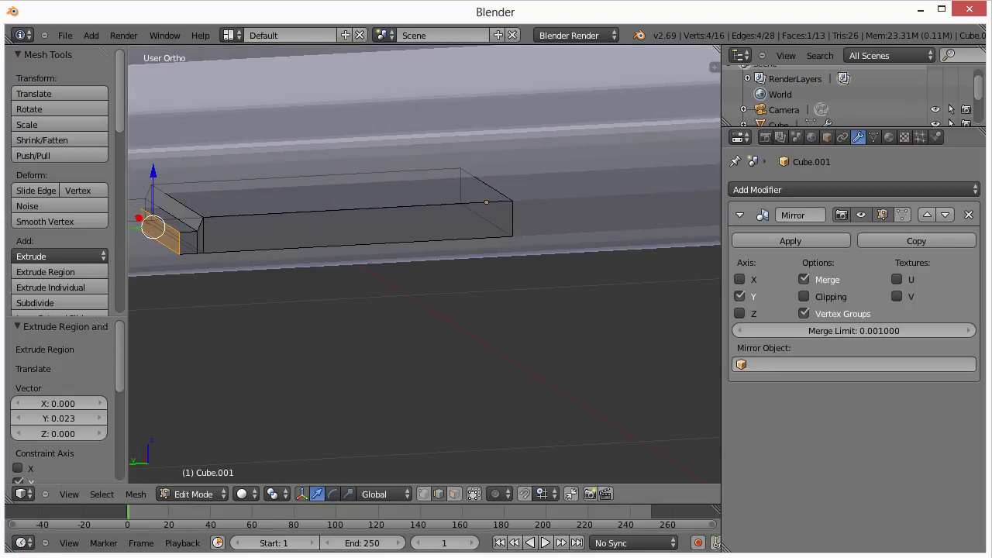
Switch to the browser and examine the iPhone cord photos for the shape of the connector's ends, then return to Blender.
{"action": "left_click", "coordinate": [5, 556]}
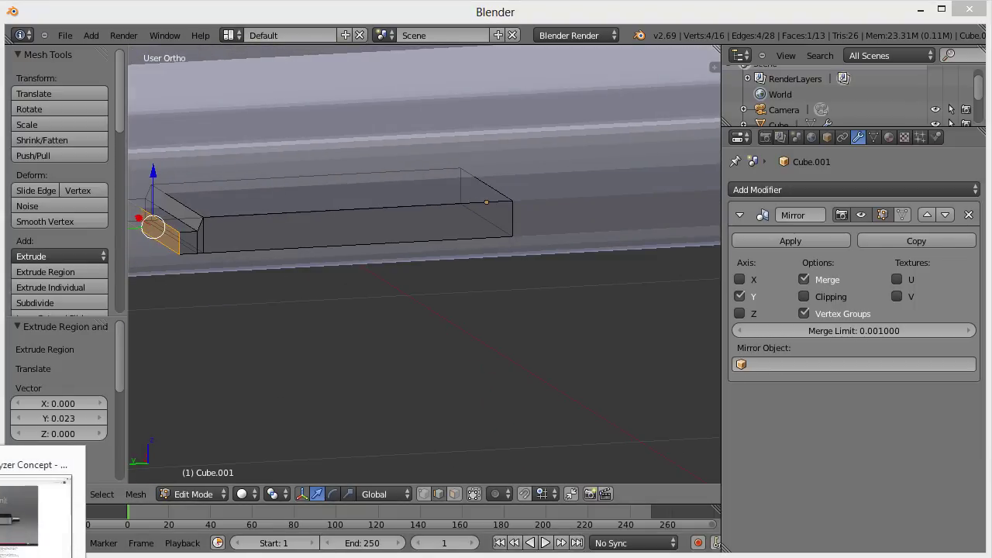
{"action": "left_click", "coordinate": [23, 515]}
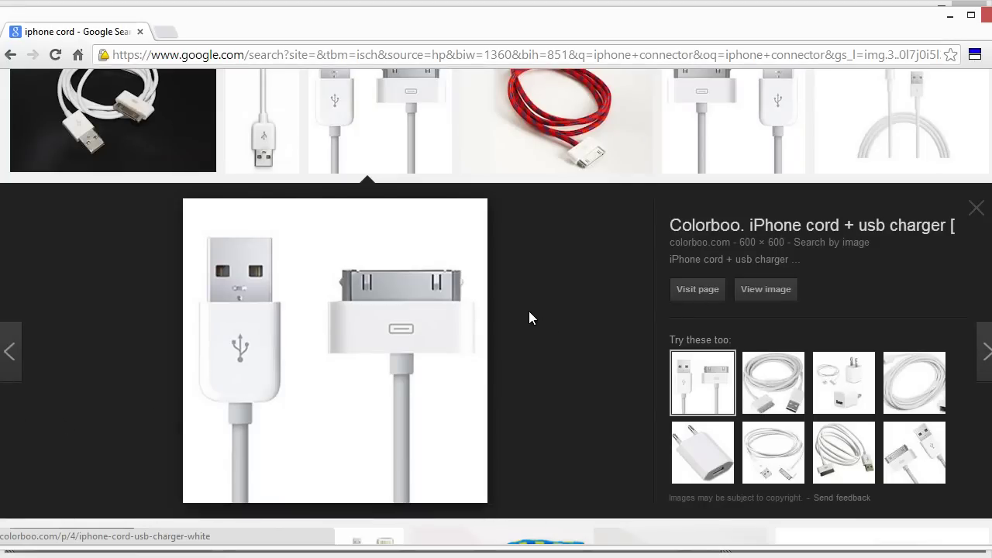
{"action": "scroll", "coordinate": [524, 299], "scroll_direction": "up", "scroll_amount": 2}
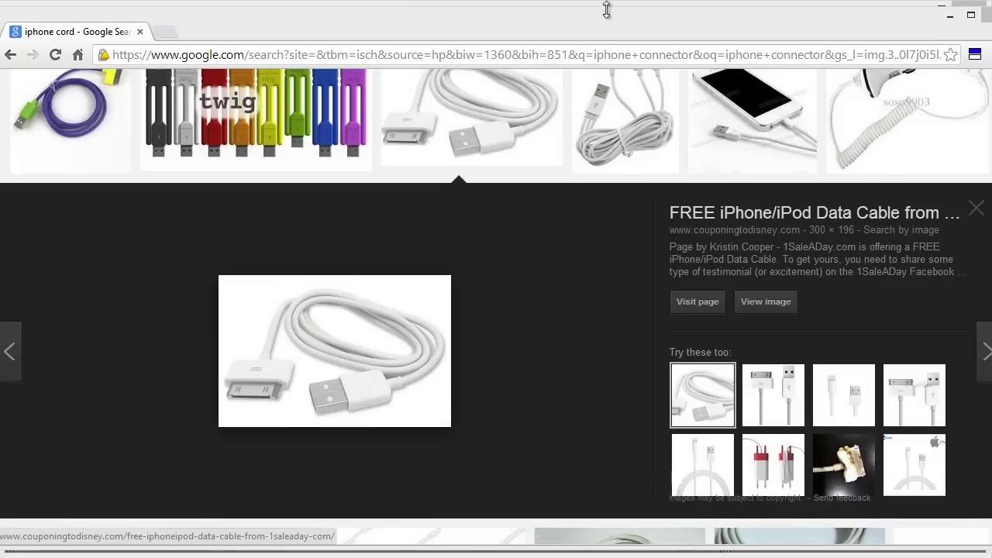
{"action": "left_click", "coordinate": [610, 16]}
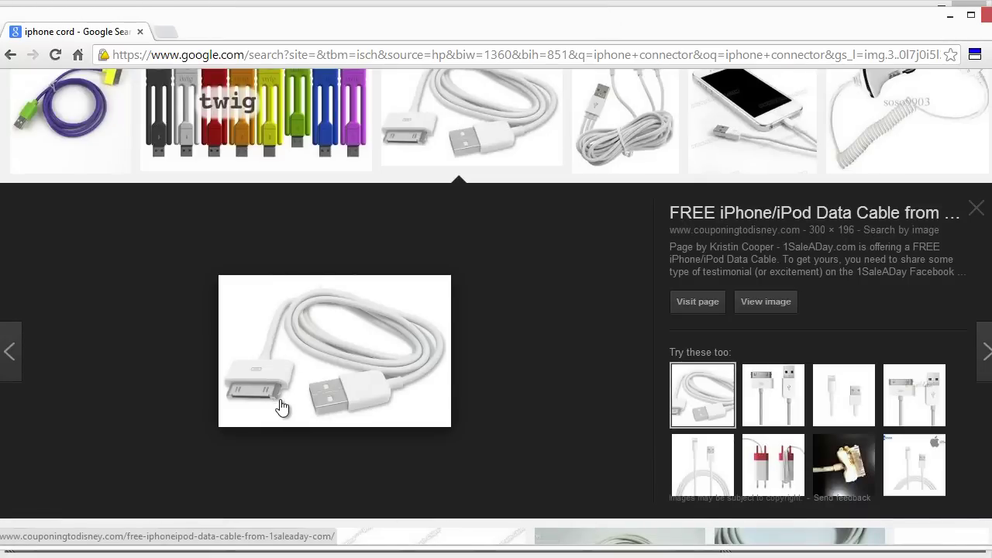
{"action": "left_click", "coordinate": [950, 16]}
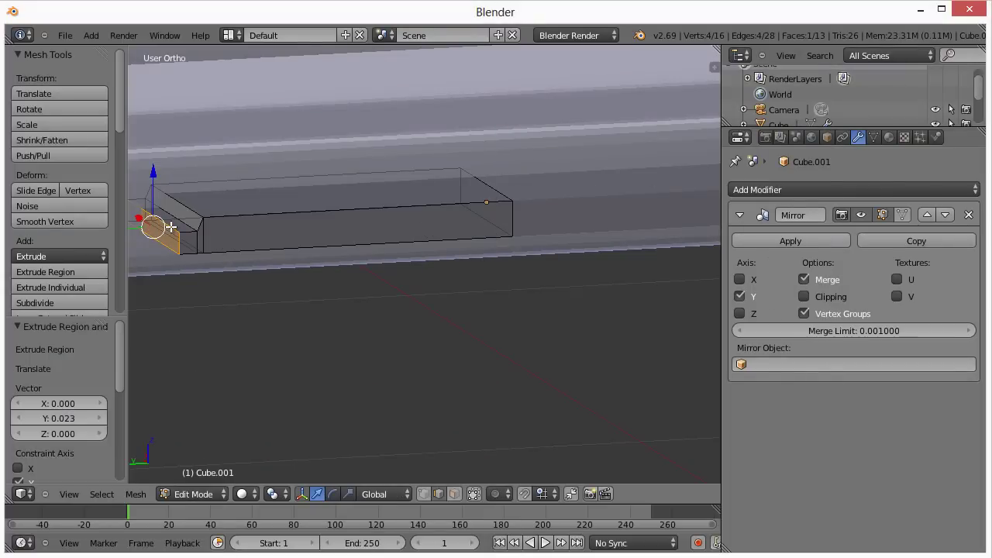
Move the side tab's end face about 0.009 farther out along Y and lower its top outer edge about 0.008 along Z.
{"action": "middle_click_drag", "start_coordinate": [219, 325], "coordinate": [400, 391], "text": "shift"}
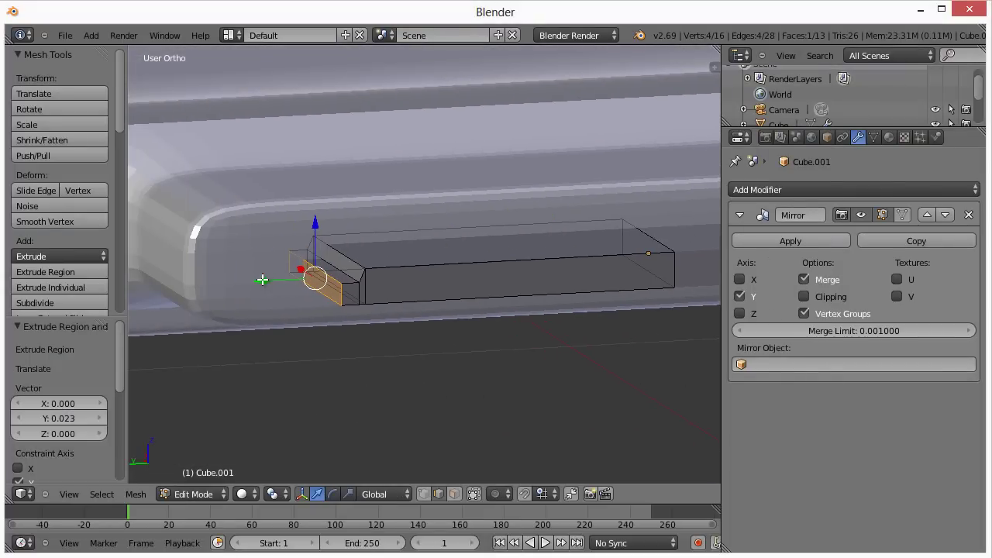
{"action": "left_click_drag", "start_coordinate": [261, 280], "coordinate": [258, 281]}
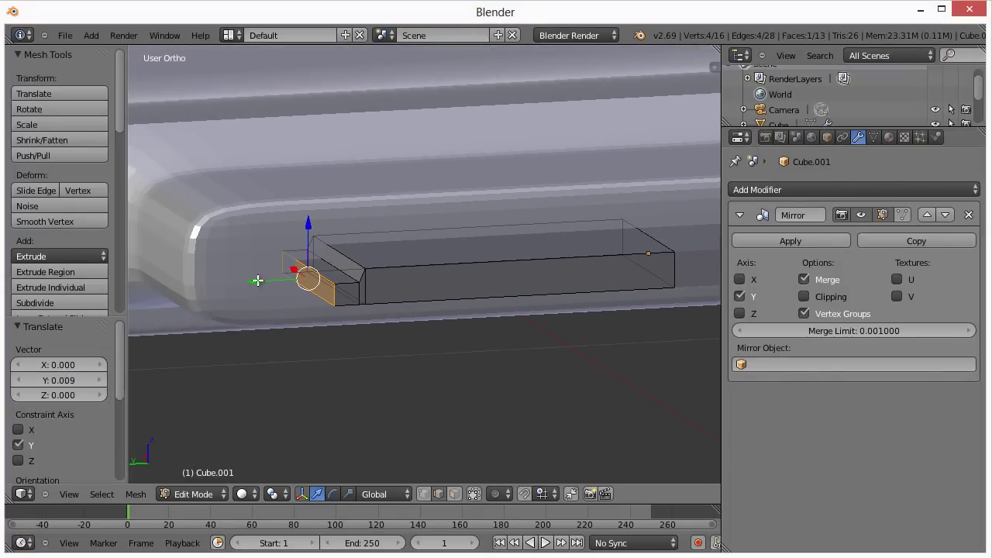
{"action": "right_click", "coordinate": [325, 278]}
{"action": "right_click", "coordinate": [305, 262]}
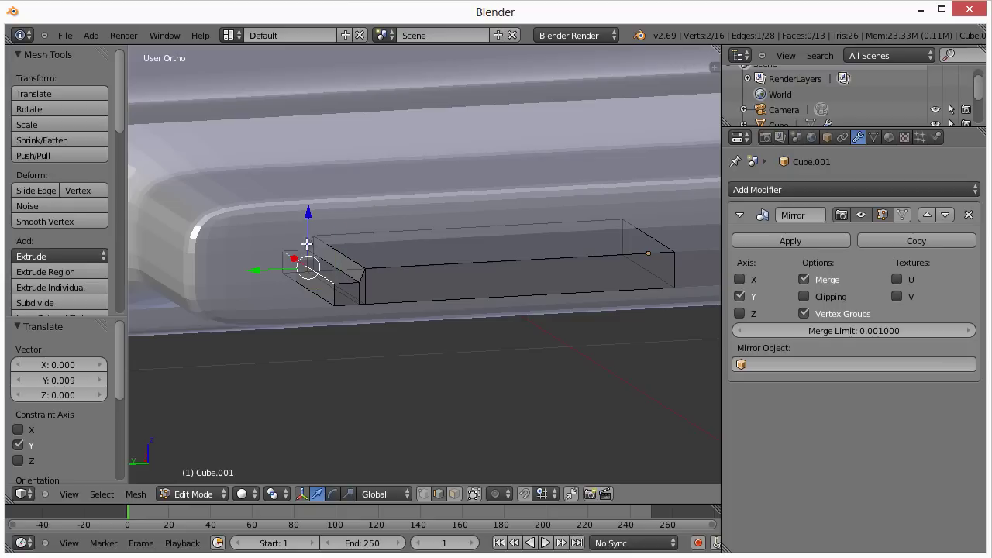
{"action": "left_click_drag", "start_coordinate": [308, 215], "coordinate": [308, 216]}
{"action": "scroll", "coordinate": [339, 358], "scroll_direction": "down", "scroll_amount": 4}
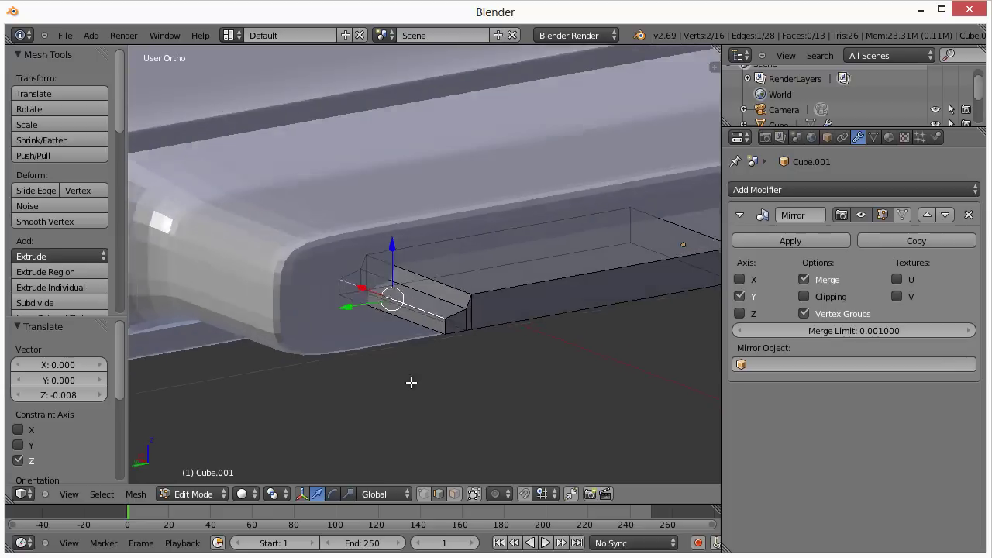
{"action": "middle_click_drag", "start_coordinate": [549, 327], "coordinate": [480, 350], "text": "shift"}
{"action": "middle_click_drag", "start_coordinate": [396, 369], "coordinate": [472, 361]}
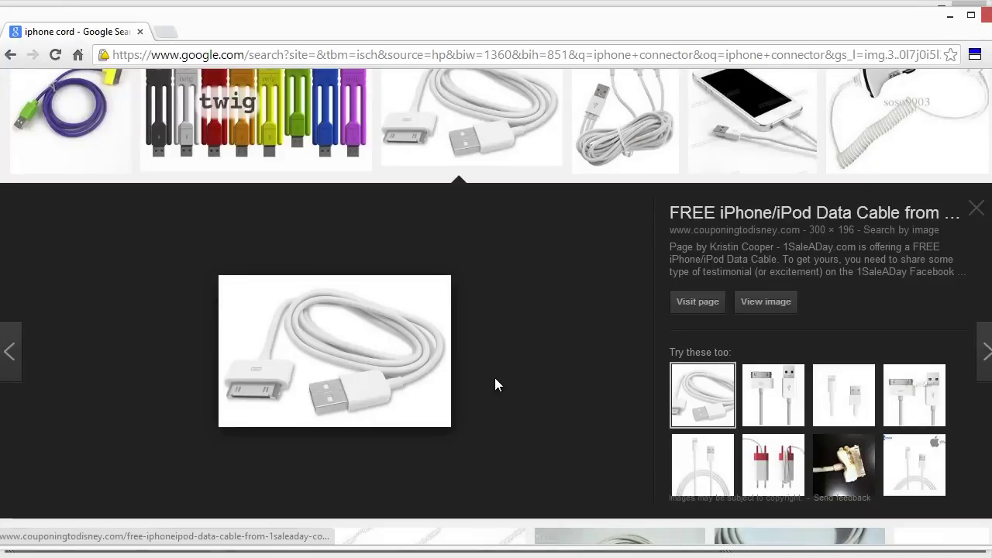
In the browser, filter the iphone cord image results to Large size.
{"action": "scroll", "coordinate": [494, 379], "scroll_direction": "up", "scroll_amount": 10}
{"action": "scroll", "coordinate": [494, 380], "scroll_direction": "up", "scroll_amount": 10}
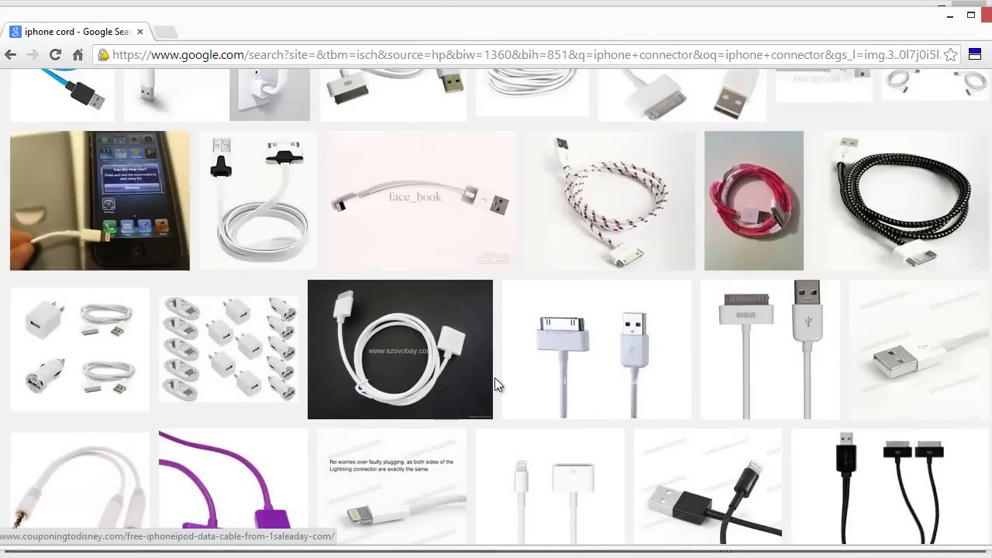
{"action": "scroll", "coordinate": [497, 386], "scroll_direction": "up", "scroll_amount": 15}
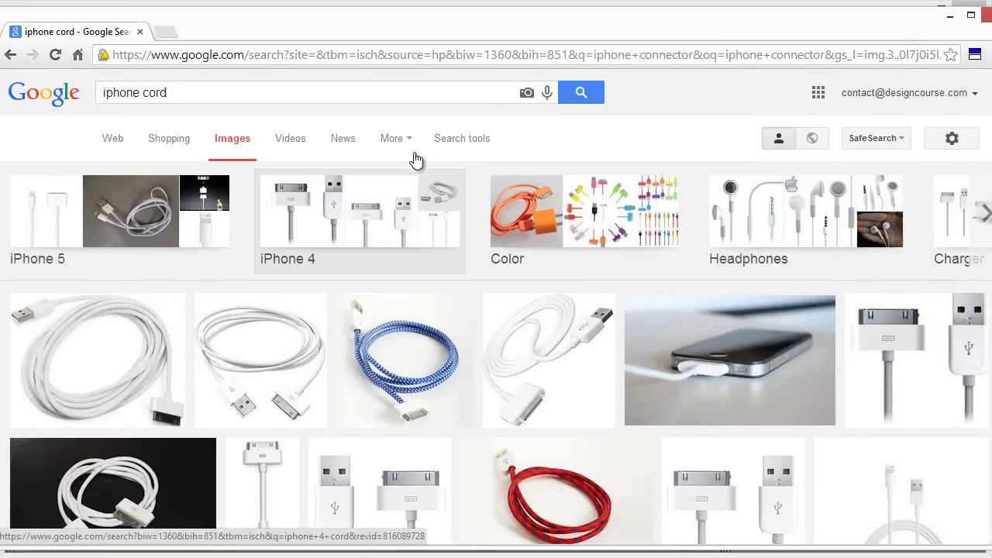
{"action": "left_click", "coordinate": [457, 138]}
{"action": "left_click", "coordinate": [114, 177]}
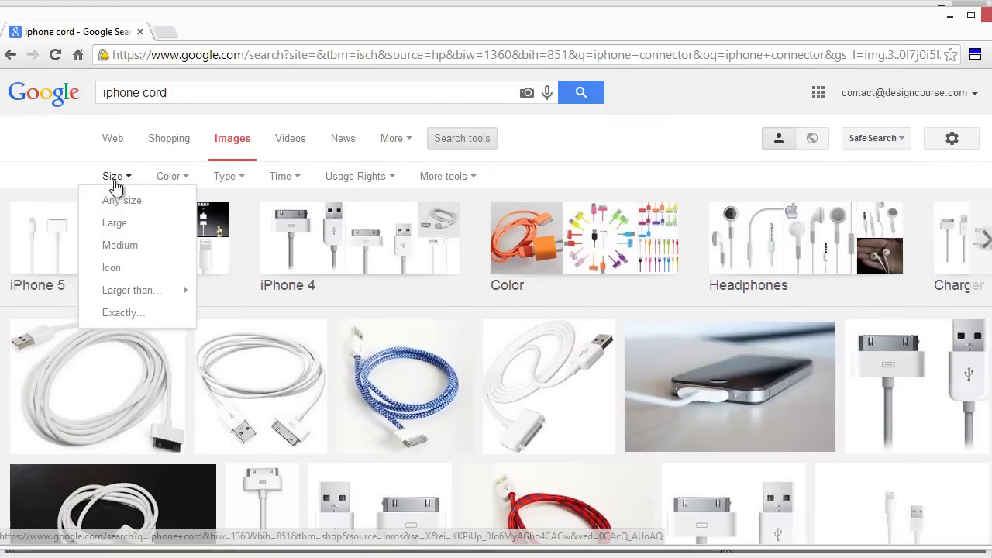
{"action": "left_click", "coordinate": [114, 223]}
Find and examine a large close-up photo of the white USB data sync cable's connector, then return to Blender.
{"action": "scroll", "coordinate": [436, 404], "scroll_direction": "down", "scroll_amount": 4}
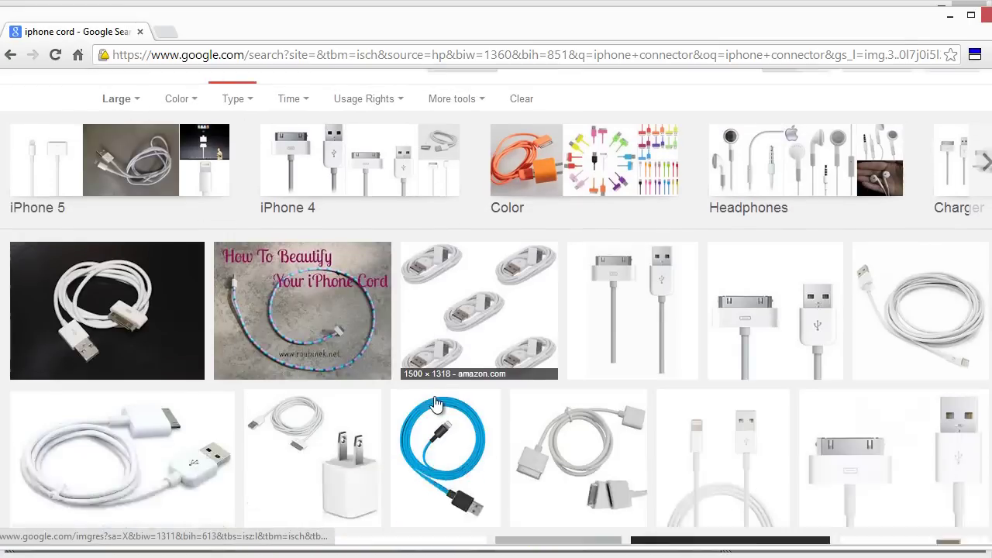
{"action": "scroll", "coordinate": [445, 395], "scroll_direction": "down", "scroll_amount": 9}
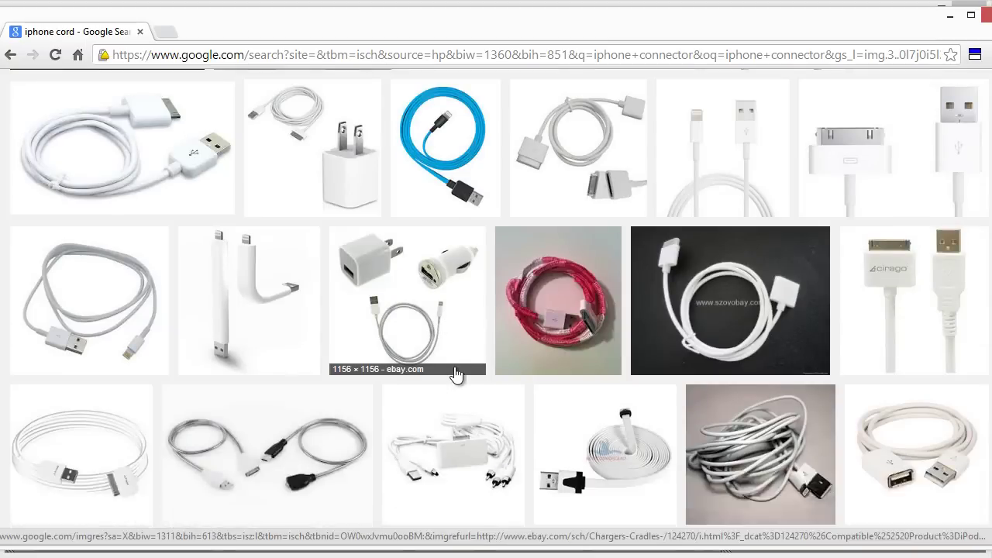
{"action": "scroll", "coordinate": [515, 338], "scroll_direction": "down", "scroll_amount": 5}
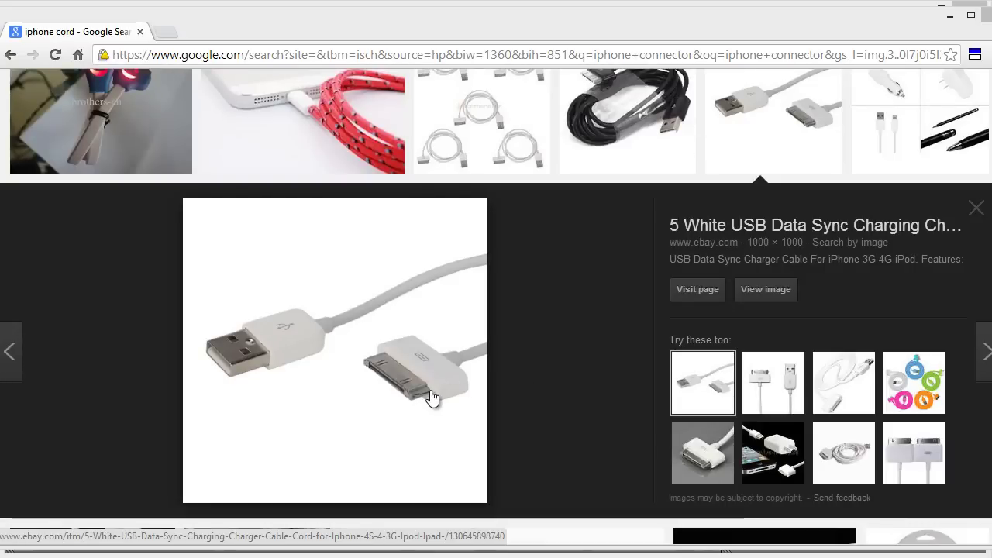
{"action": "left_click", "coordinate": [950, 16]}
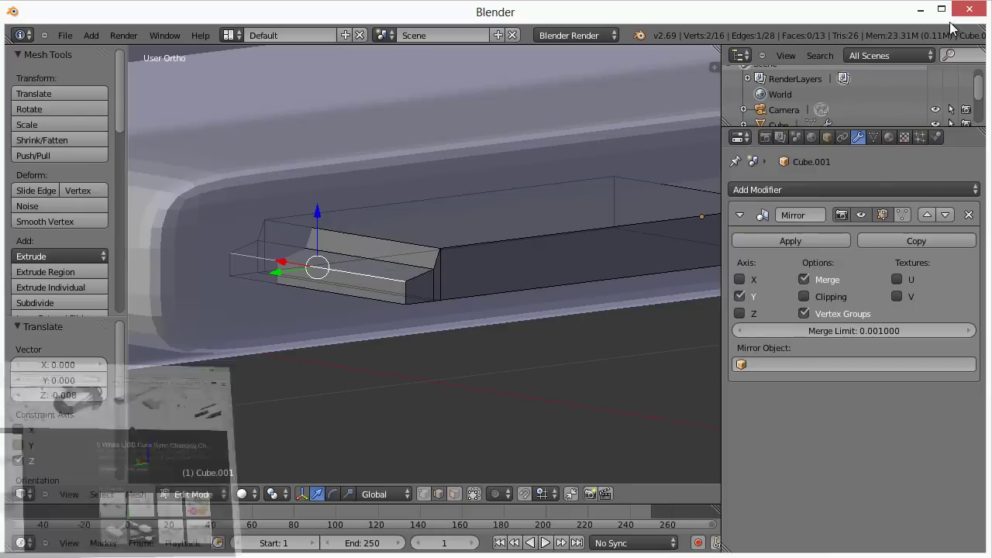
Add one lengthwise loop cut through the connector plate and slide it close to the front edge.
{"action": "left_click_drag", "start_coordinate": [430, 15], "coordinate": [455, 13]}
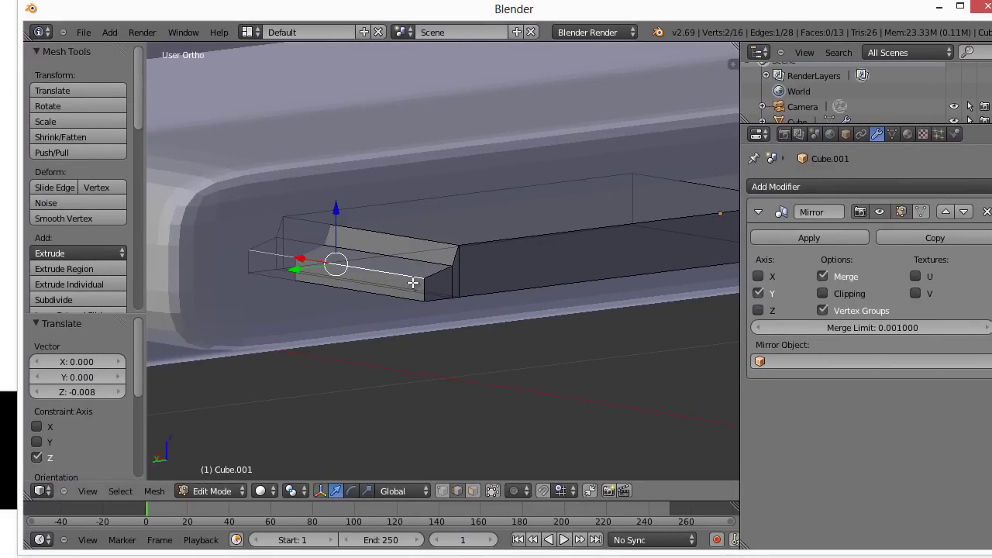
{"action": "key", "text": "ctrl+r"}
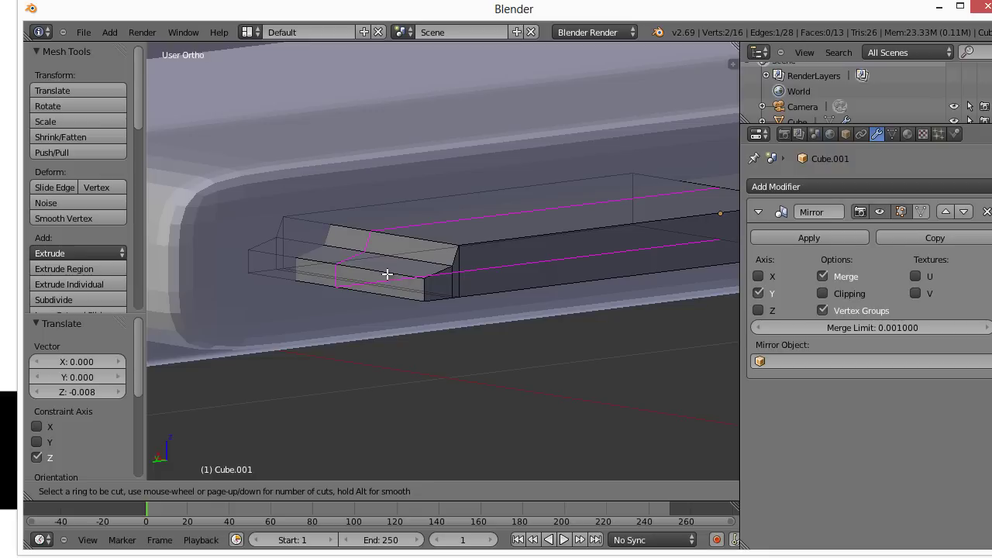
{"action": "left_click", "coordinate": [340, 268]}
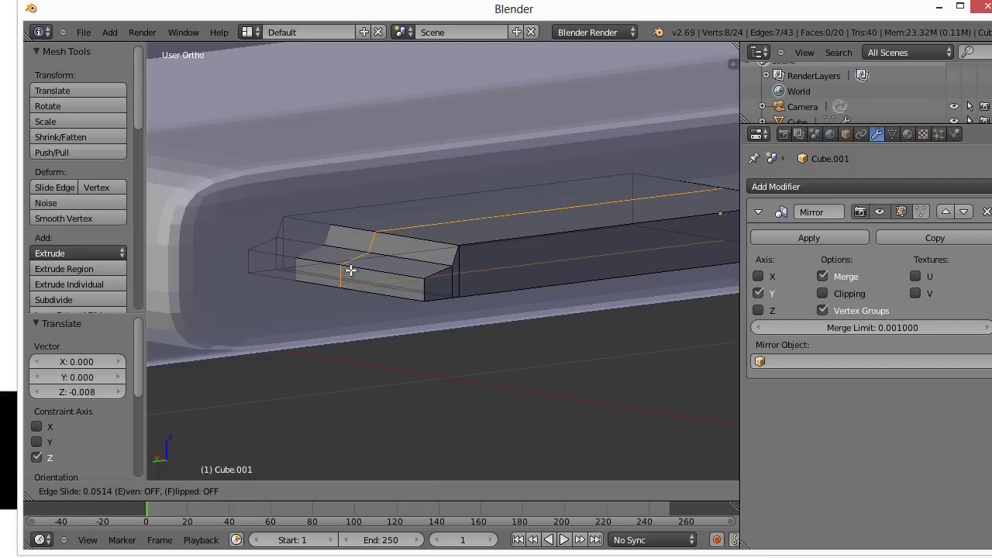
{"action": "left_click", "coordinate": [416, 283]}
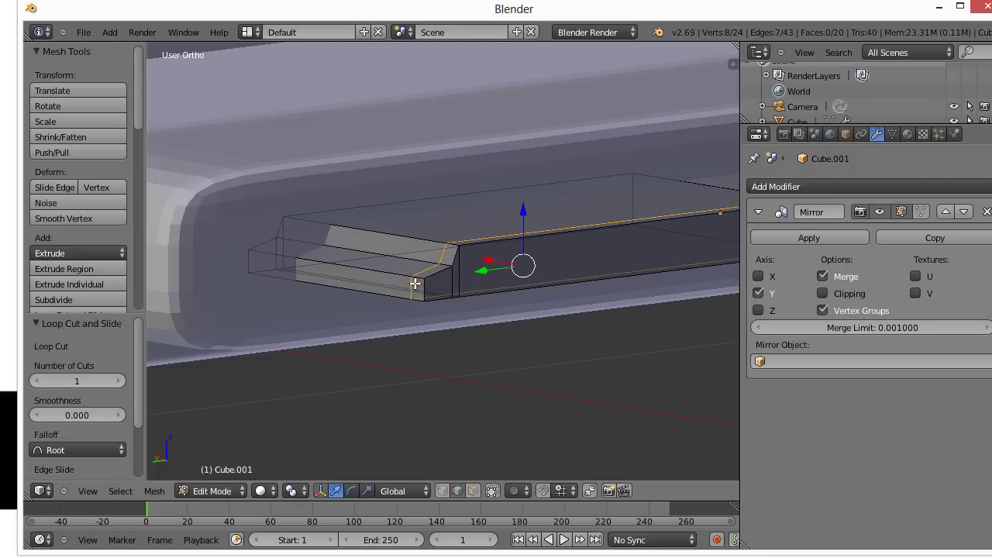
Add two horizontal loop cuts around the connector plate's thickness, sliding one about 0.50 toward the top edge and one about 0.54 toward the bottom edge.
{"action": "key", "text": "ctrl+r"}
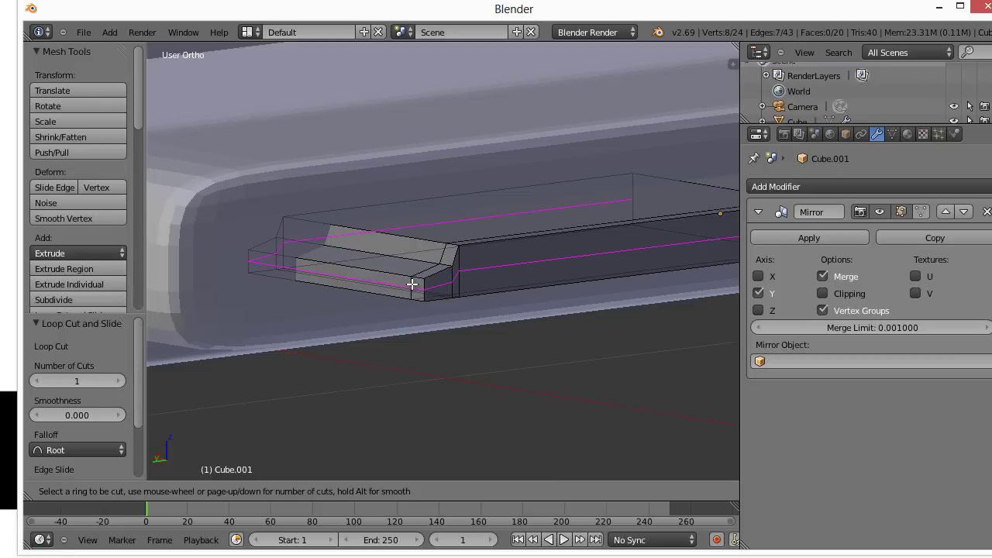
{"action": "left_click", "coordinate": [412, 284]}
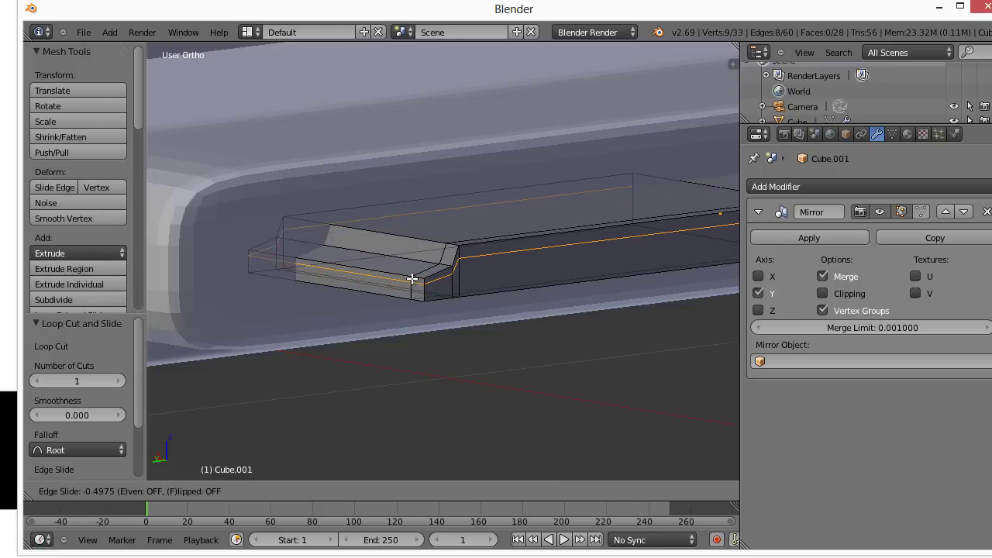
{"action": "left_click", "coordinate": [412, 278]}
{"action": "key", "text": "ctrl+r"}
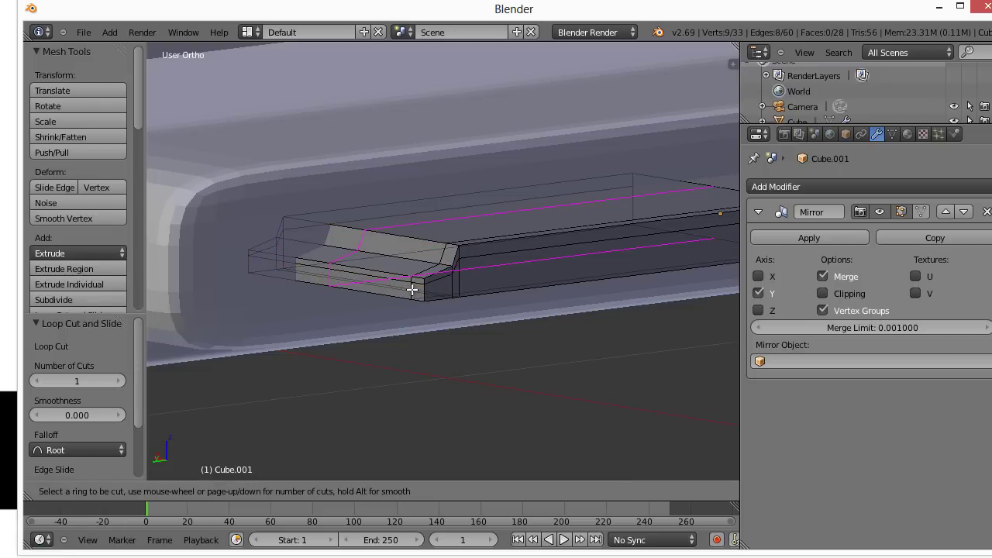
{"action": "left_click", "coordinate": [412, 302]}
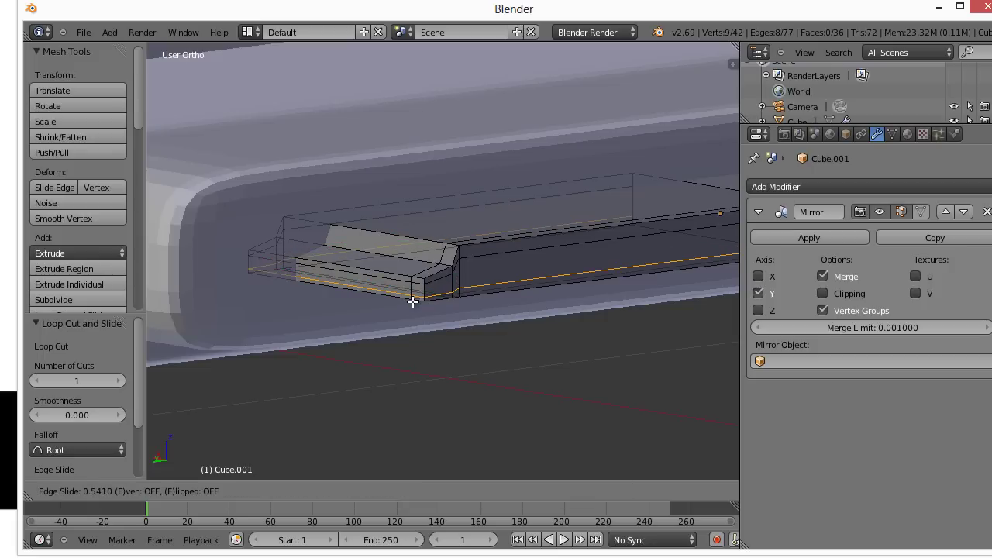
{"action": "left_click", "coordinate": [413, 302]}
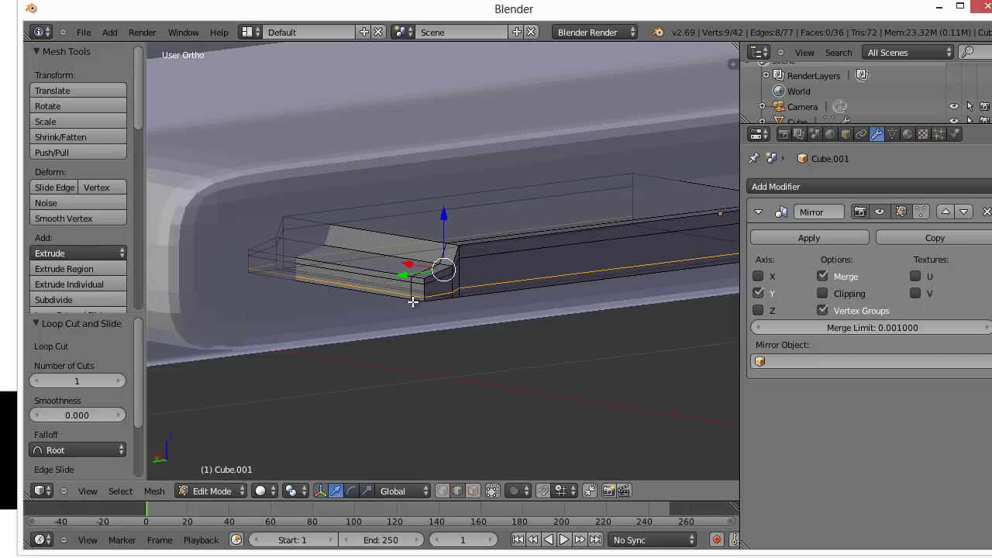
In face select mode, delete the large middle face on the side tab's outer end, between the supporting edge loops.
{"action": "left_click", "coordinate": [472, 491]}
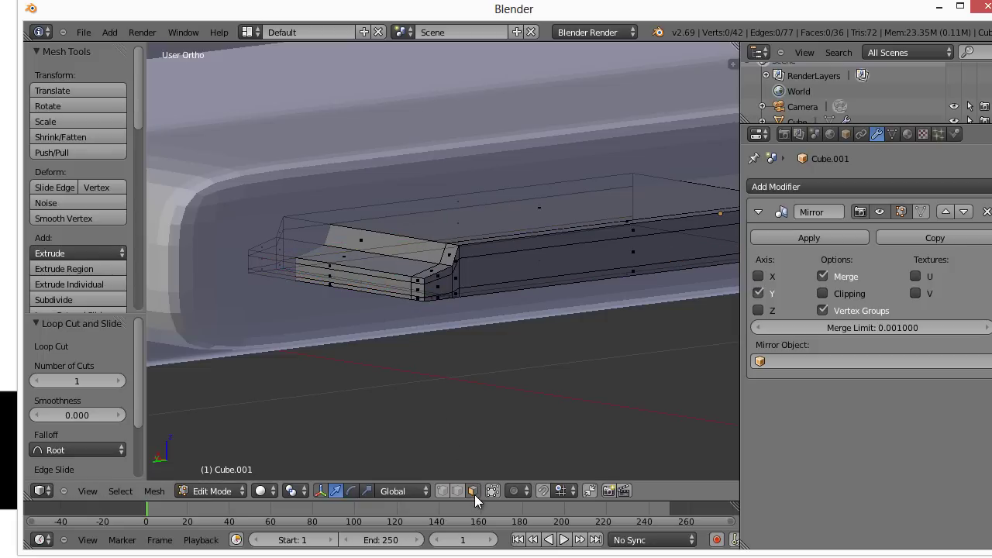
{"action": "right_click", "coordinate": [330, 277]}
{"action": "key", "text": "x"}
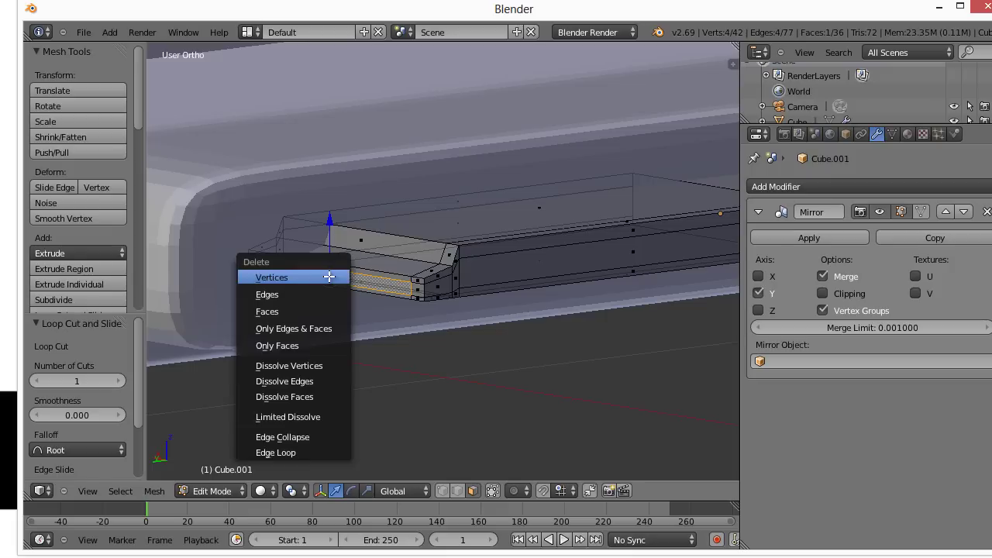
{"action": "left_click", "coordinate": [319, 311]}
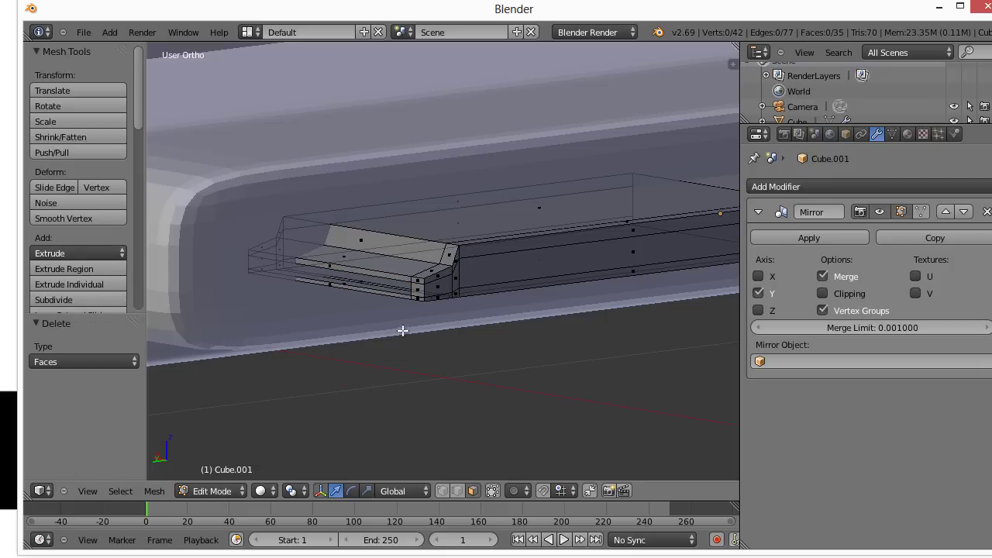
{"action": "mouse_move", "coordinate": [411, 334]}
{"action": "middle_mouse_down"}
{"action": "mouse_move", "coordinate": [454, 343]}
{"action": "mouse_move", "coordinate": [472, 328]}
{"action": "mouse_move", "coordinate": [343, 348]}
{"action": "mouse_move", "coordinate": [247, 341]}
{"action": "mouse_move", "coordinate": [406, 347]}
{"action": "middle_mouse_up"}
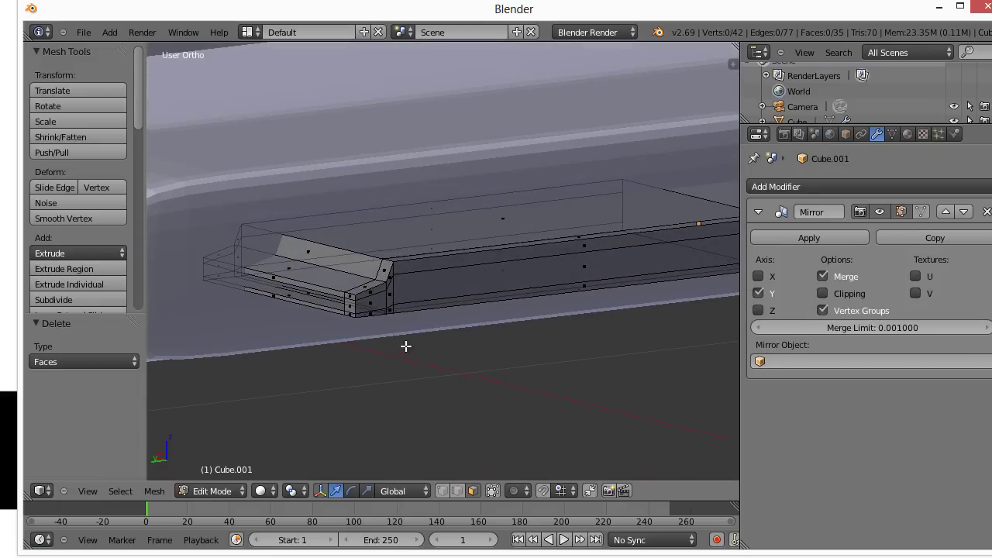
{"action": "middle_click_drag", "start_coordinate": [474, 338], "coordinate": [455, 359]}
{"action": "scroll", "coordinate": [455, 359], "scroll_direction": "down", "scroll_amount": 1}
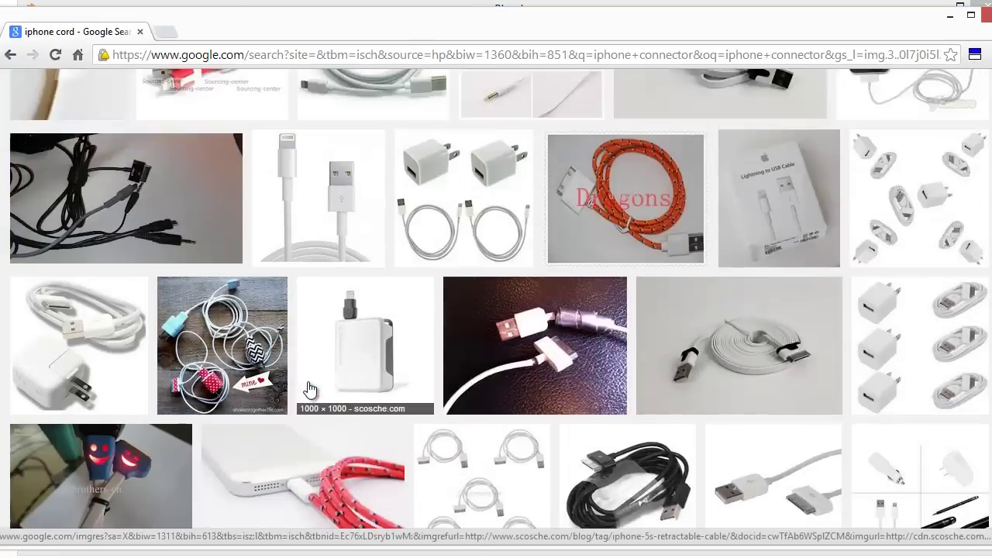
In the browser's iphone cord image results, find and examine the Apple Charging Cord photo with the wide connector, then return to Blender.
{"action": "scroll", "coordinate": [308, 387], "scroll_direction": "up", "scroll_amount": 15}
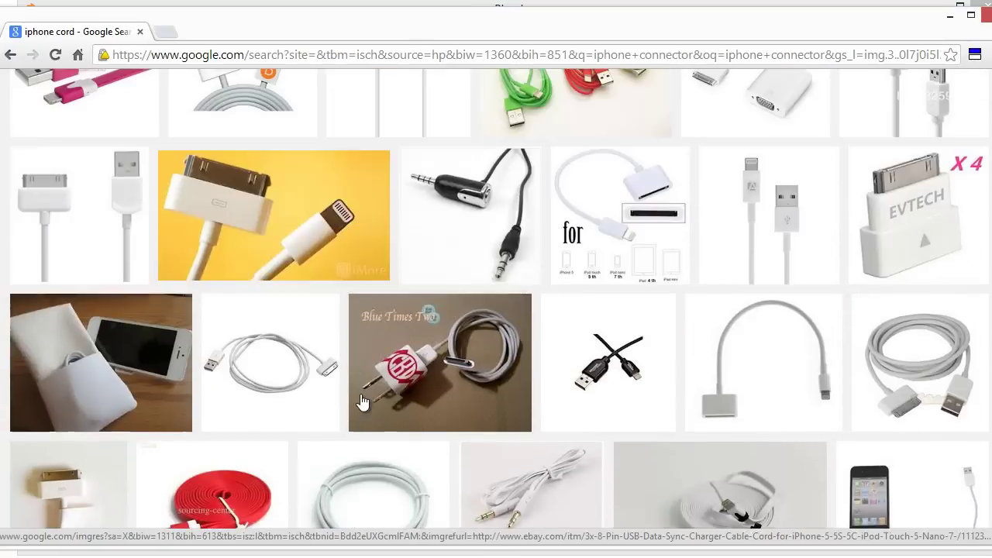
{"action": "scroll", "coordinate": [360, 394], "scroll_direction": "up", "scroll_amount": 5}
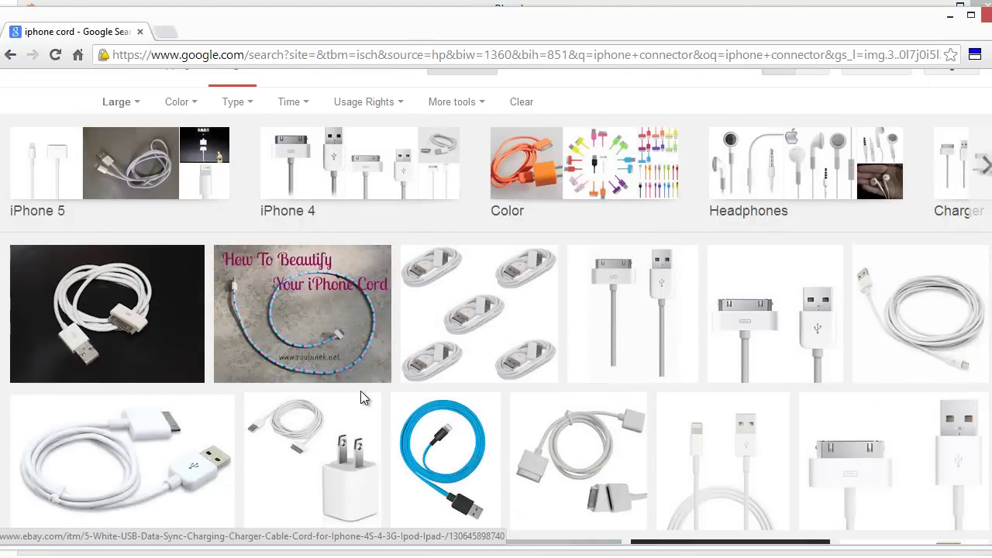
{"action": "scroll", "coordinate": [365, 395], "scroll_direction": "down", "scroll_amount": 2}
{"action": "scroll", "coordinate": [366, 398], "scroll_direction": "down", "scroll_amount": 2}
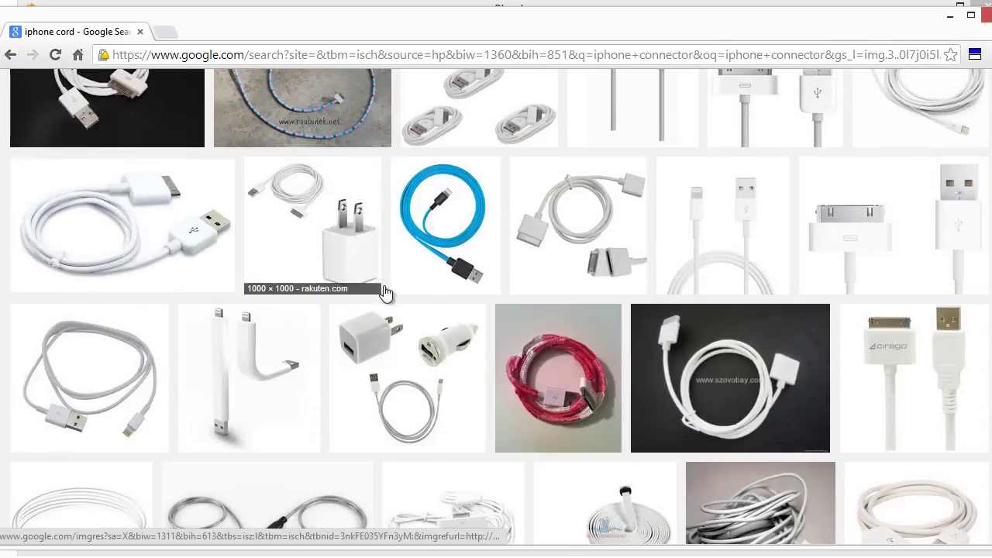
{"action": "scroll", "coordinate": [380, 292], "scroll_direction": "up", "scroll_amount": 2}
{"action": "left_click", "coordinate": [771, 256]}
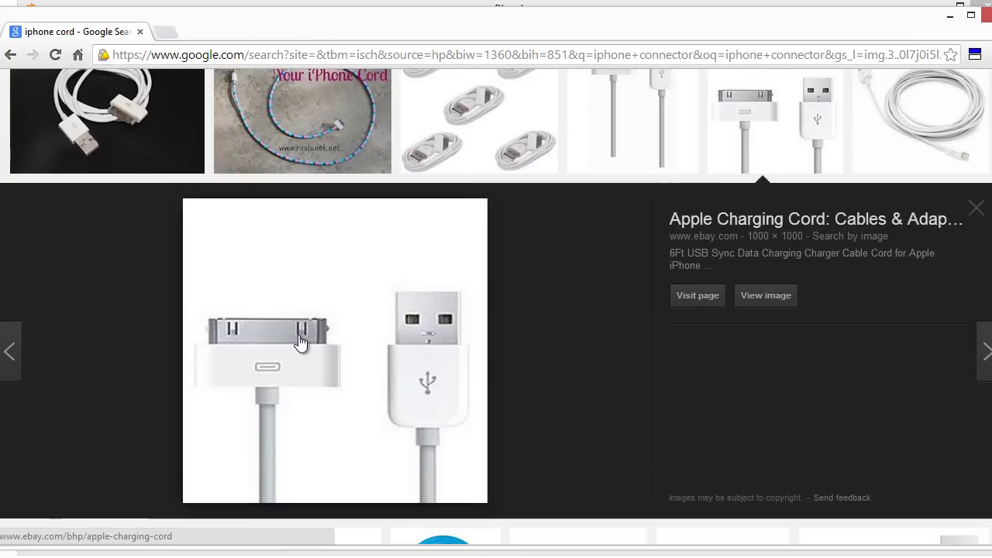
{"action": "left_click", "coordinate": [301, 342]}
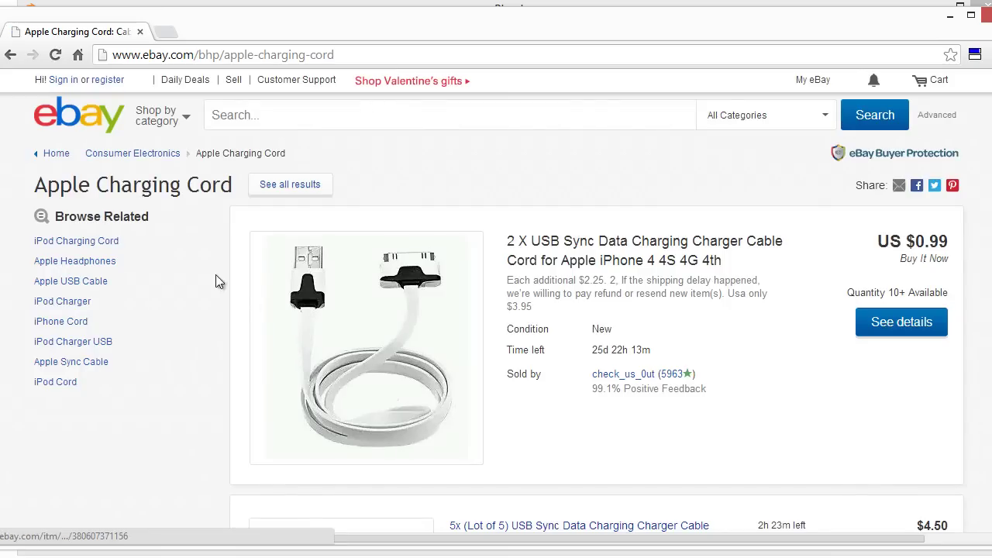
{"action": "left_click", "coordinate": [11, 55]}
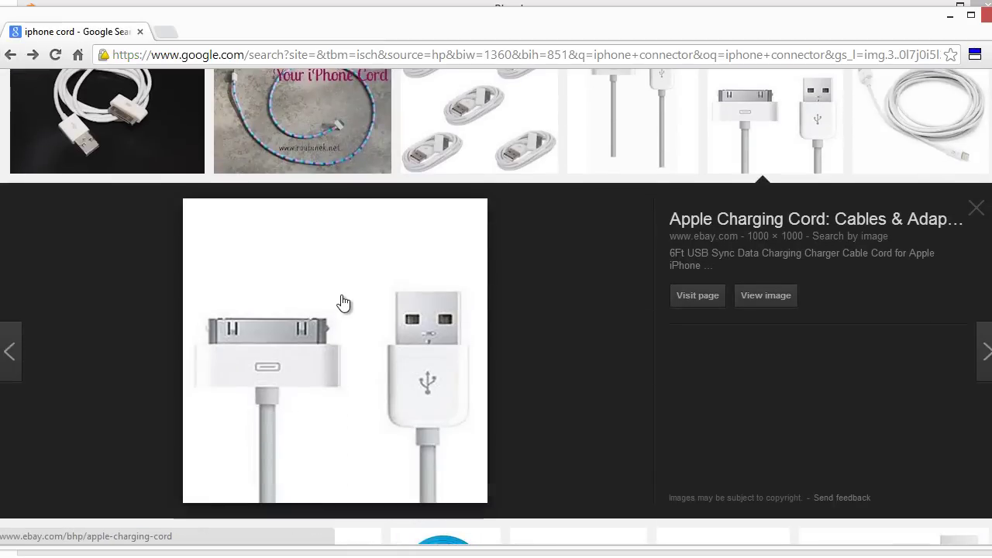
{"action": "left_click", "coordinate": [950, 17]}
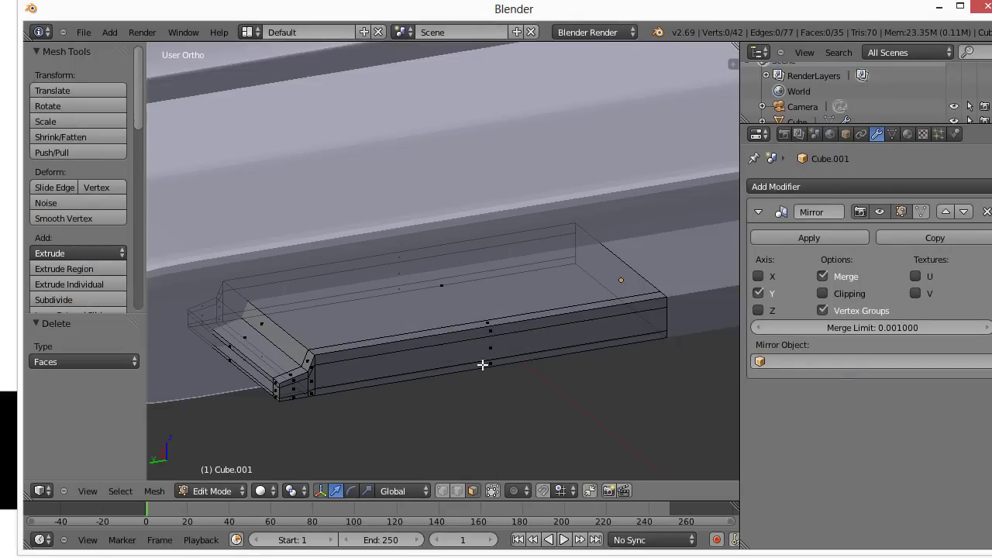
Add two closely spaced crosswise loop cuts through the connector plate, just inward of the side tab.
{"action": "middle_click_drag", "start_coordinate": [482, 365], "coordinate": [371, 309]}
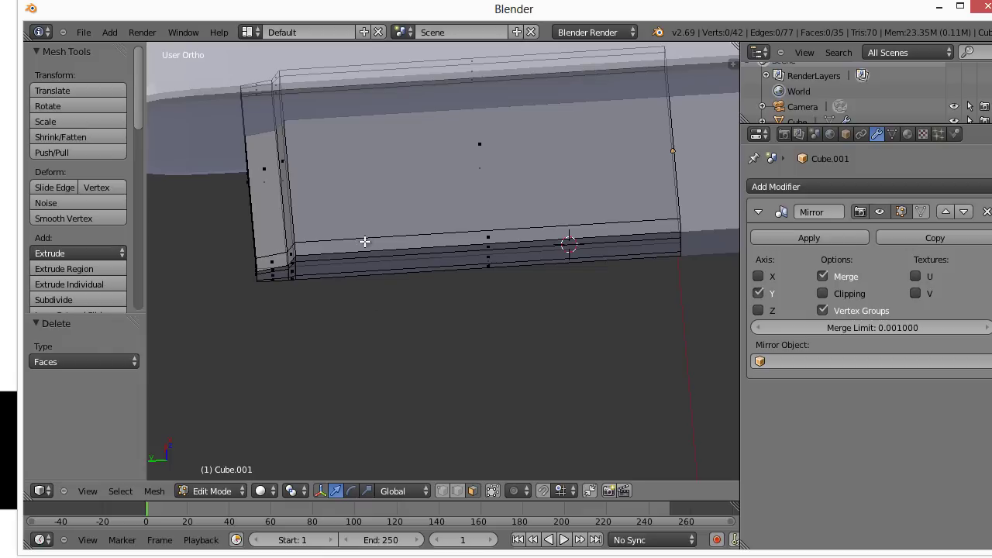
{"action": "key", "text": "ctrl+r"}
{"action": "left_click", "coordinate": [479, 229]}
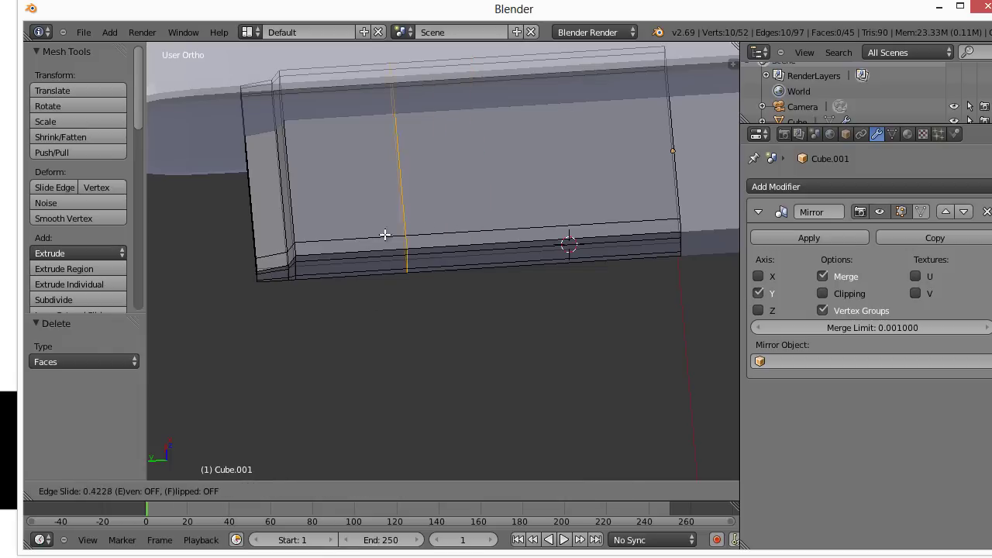
{"action": "left_click", "coordinate": [323, 237]}
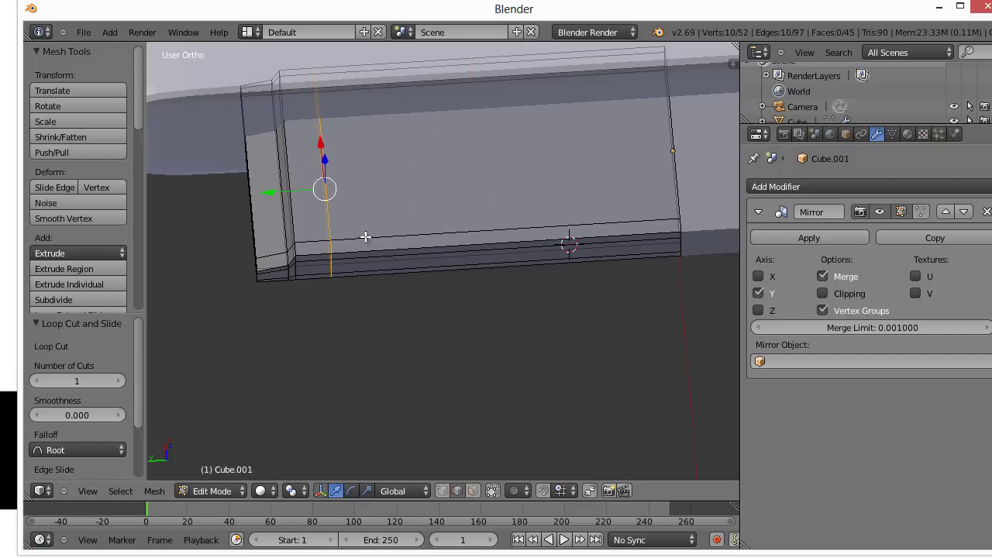
{"action": "key", "text": "ctrl+r"}
{"action": "left_click", "coordinate": [501, 230]}
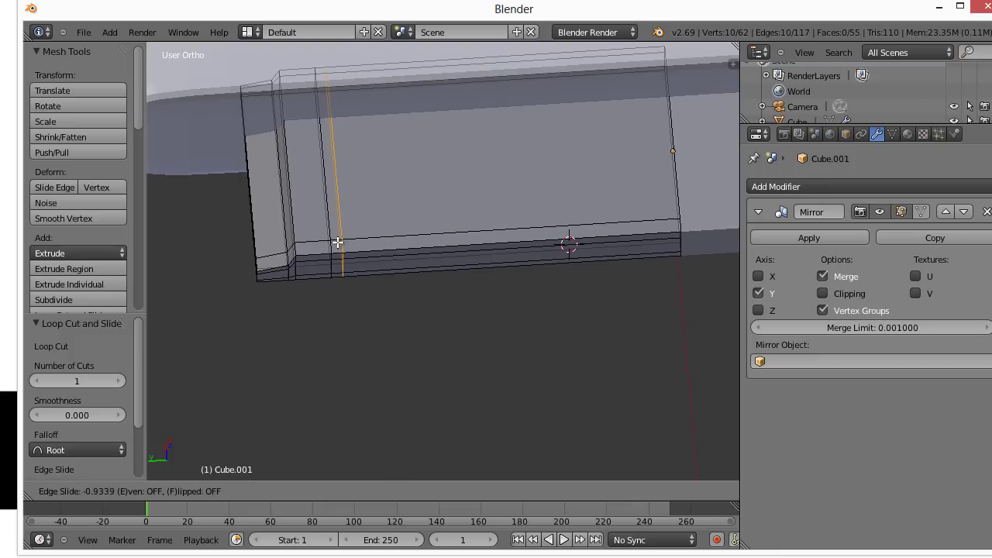
{"action": "left_click", "coordinate": [338, 243]}
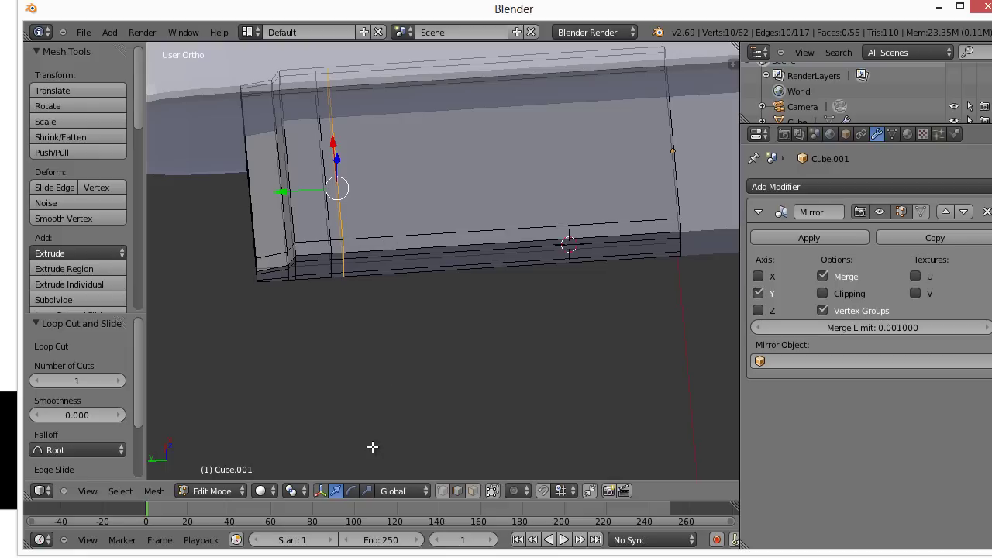
Check the connector photo in the browser, then add a second close pair of crosswise loop cuts in Blender, slightly inward of the first pair.
{"action": "left_click", "coordinate": [67, 471]}
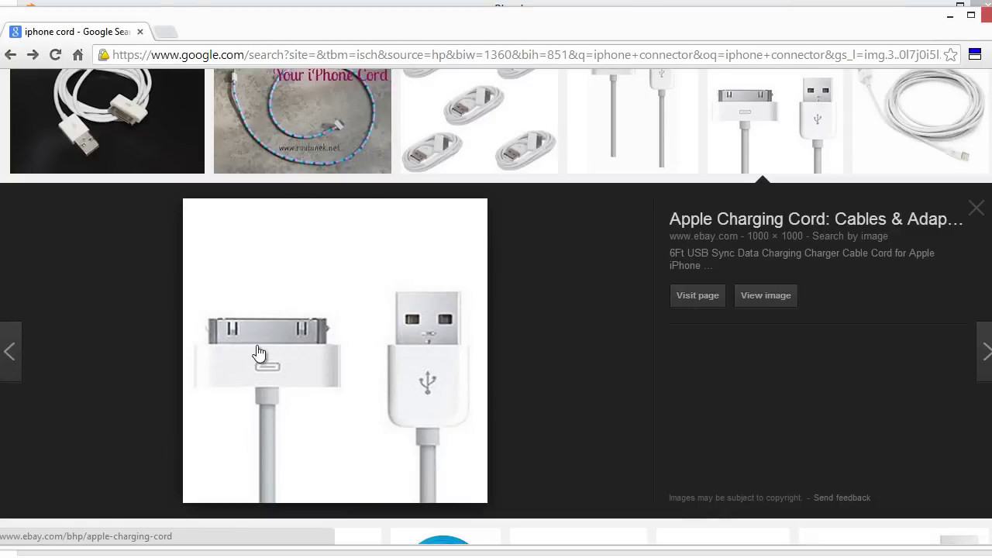
{"action": "left_click", "coordinate": [950, 15]}
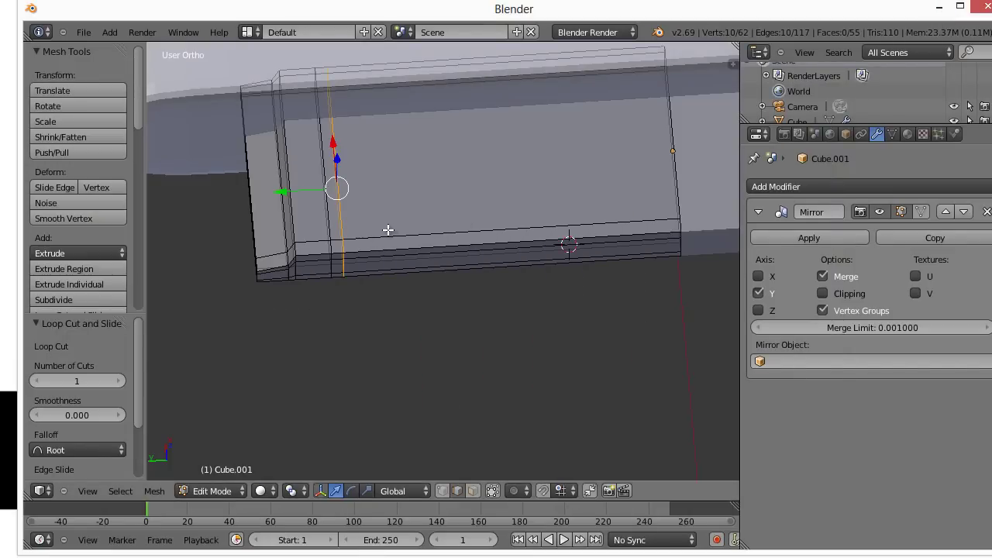
{"action": "key", "text": "ctrl+r"}
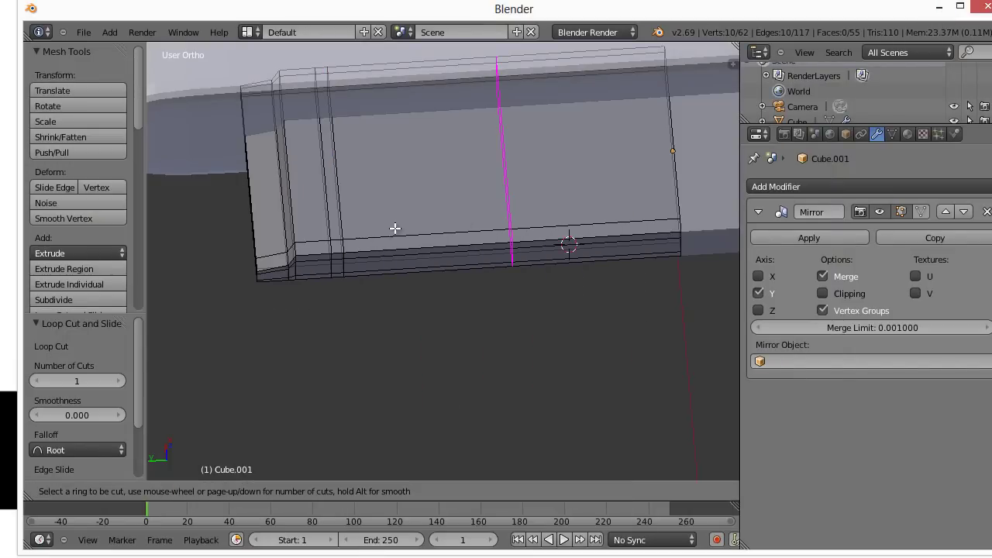
{"action": "left_click", "coordinate": [510, 213]}
{"action": "left_click", "coordinate": [367, 235]}
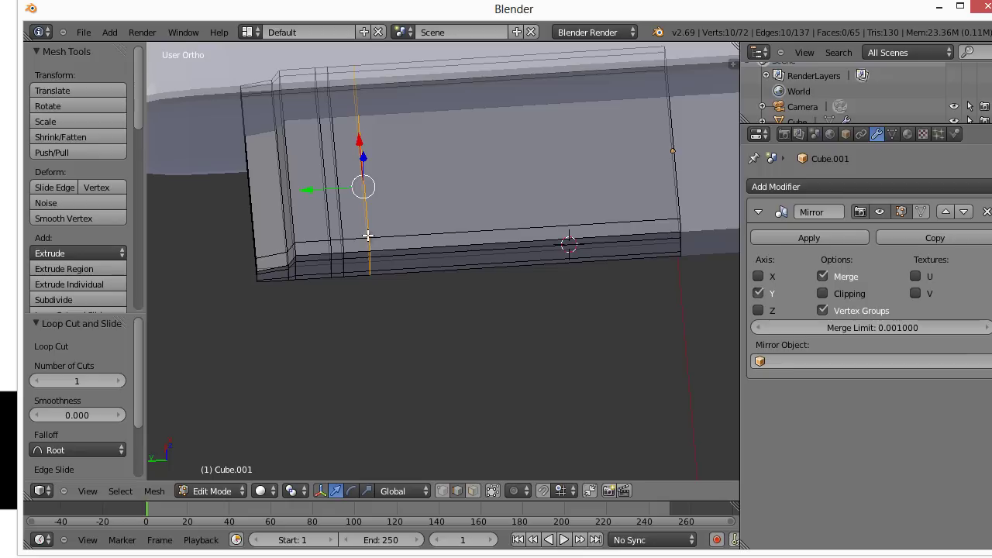
{"action": "key", "text": "ctrl+r"}
{"action": "left_click", "coordinate": [553, 210]}
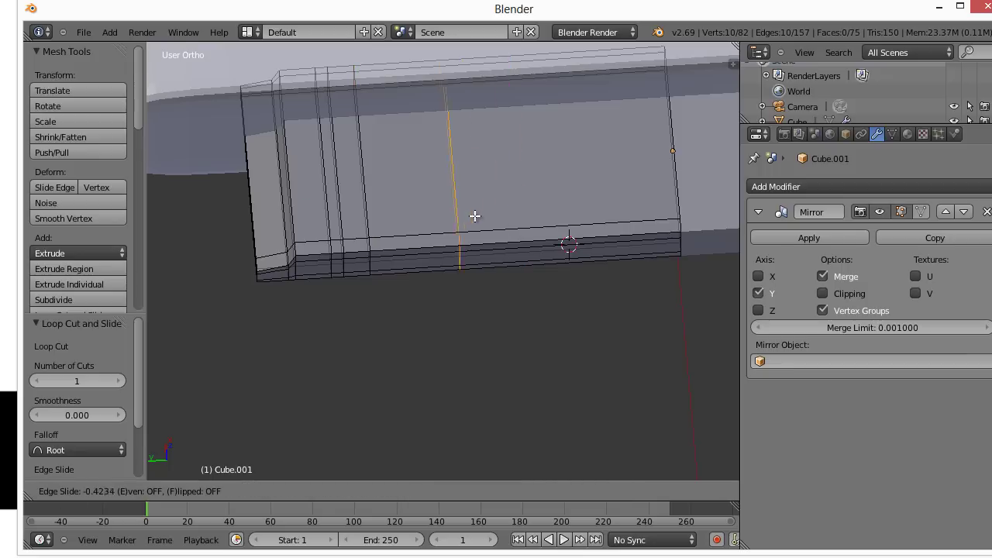
{"action": "left_click", "coordinate": [406, 224]}
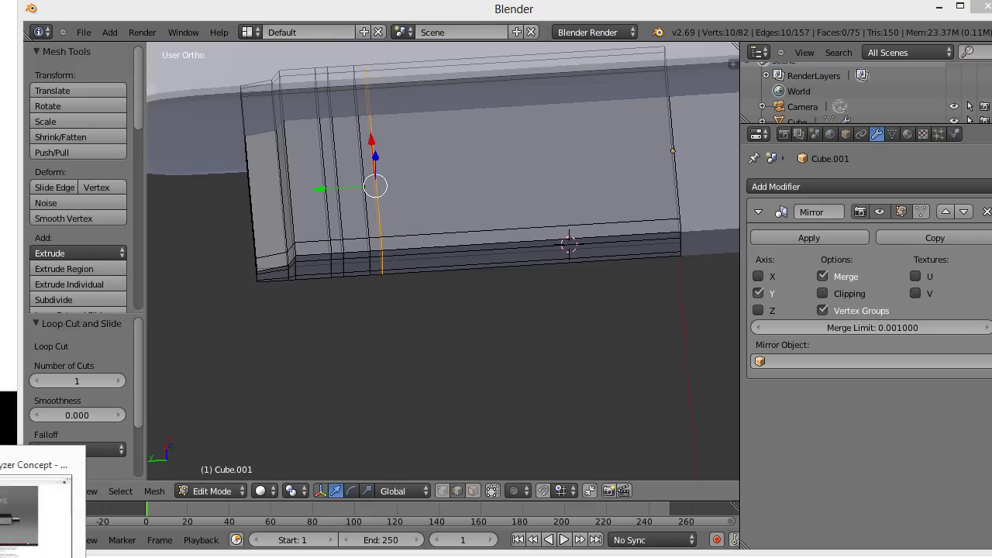
Recheck the connector photo, then add a lengthwise loop cut in Blender through the plate's middle, slid about 0.14 toward the front edge.
{"action": "left_click", "coordinate": [240, 546]}
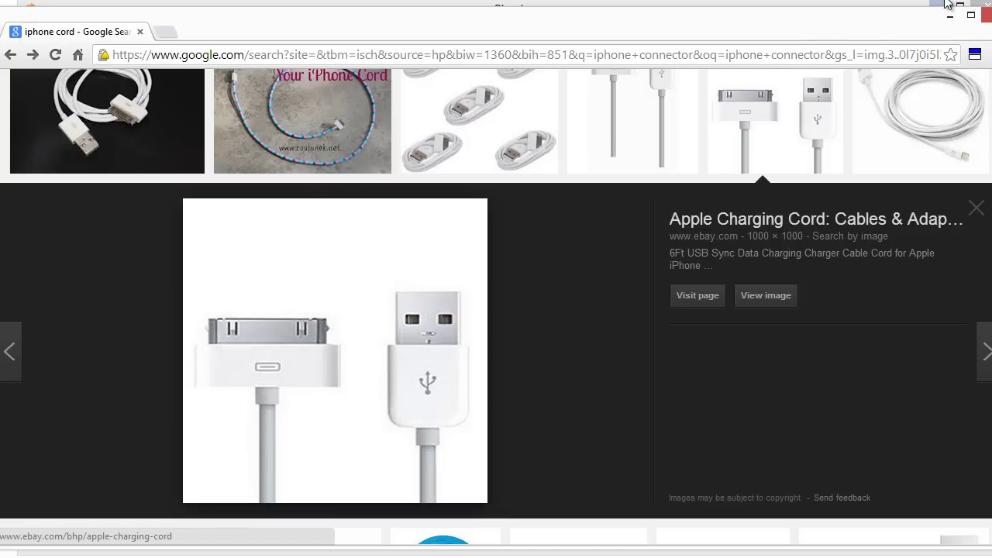
{"action": "left_click", "coordinate": [957, 18]}
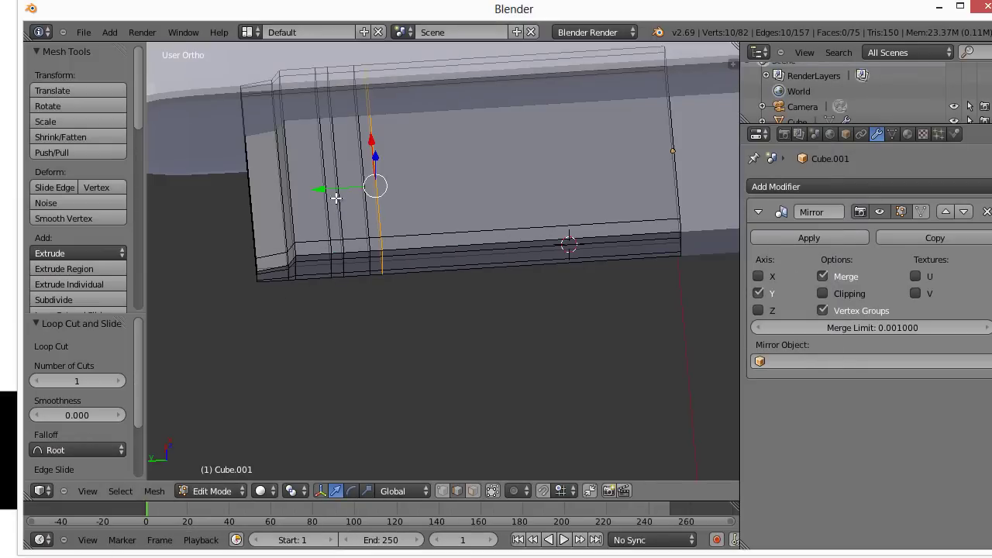
{"action": "middle_click_drag", "start_coordinate": [342, 281], "coordinate": [347, 341]}
{"action": "key", "text": "ctrl+r"}
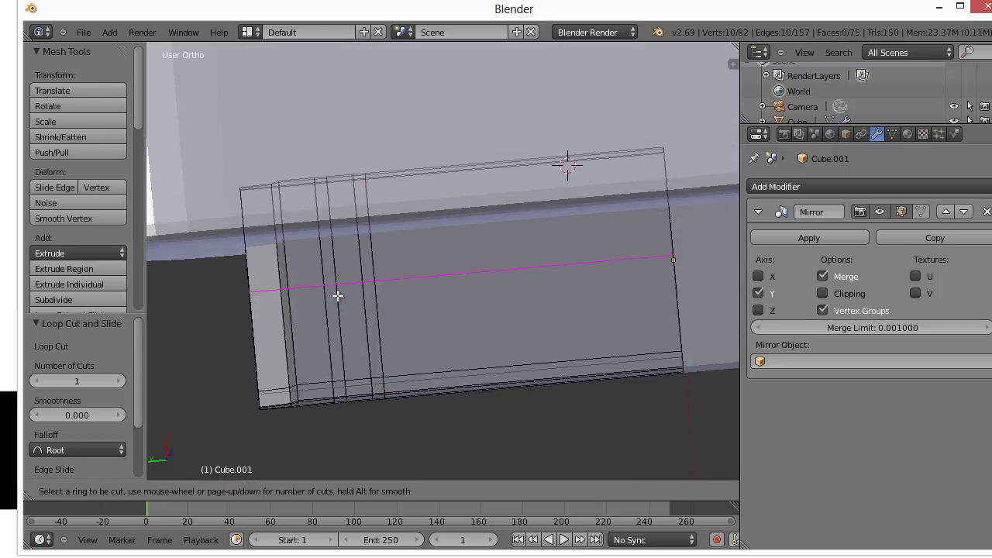
{"action": "left_click", "coordinate": [338, 295]}
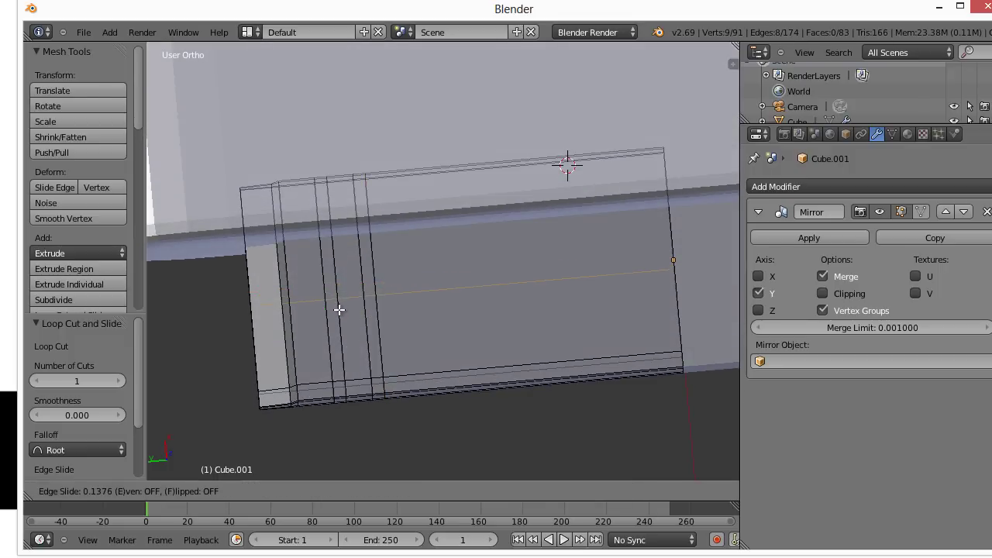
{"action": "left_click", "coordinate": [339, 311]}
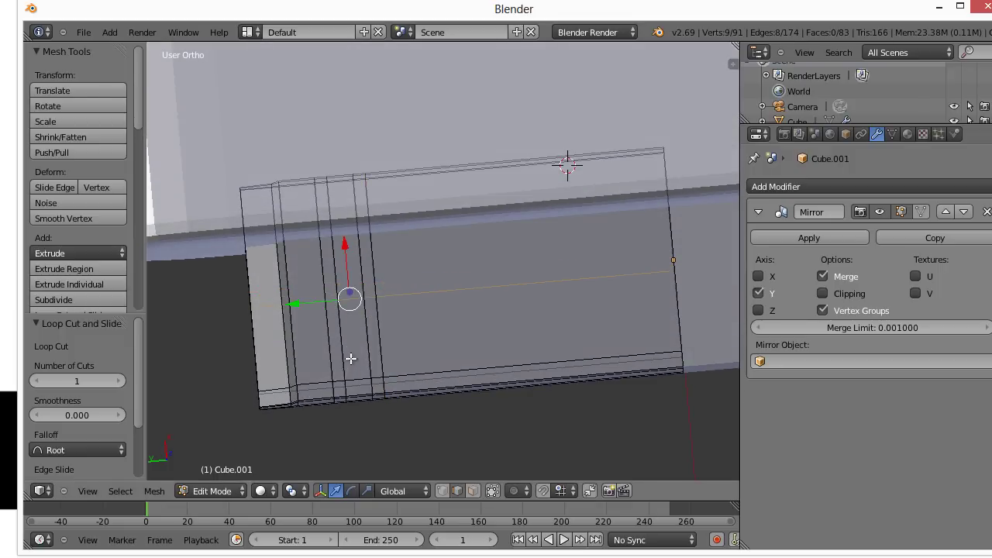
{"action": "key", "text": "ctrl+r"}
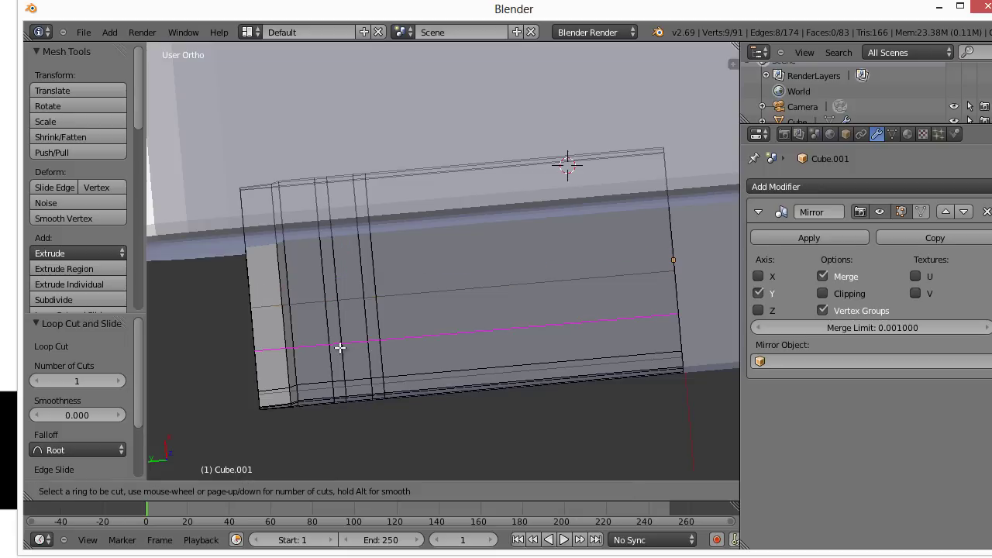
{"action": "right_click", "coordinate": [341, 350]}
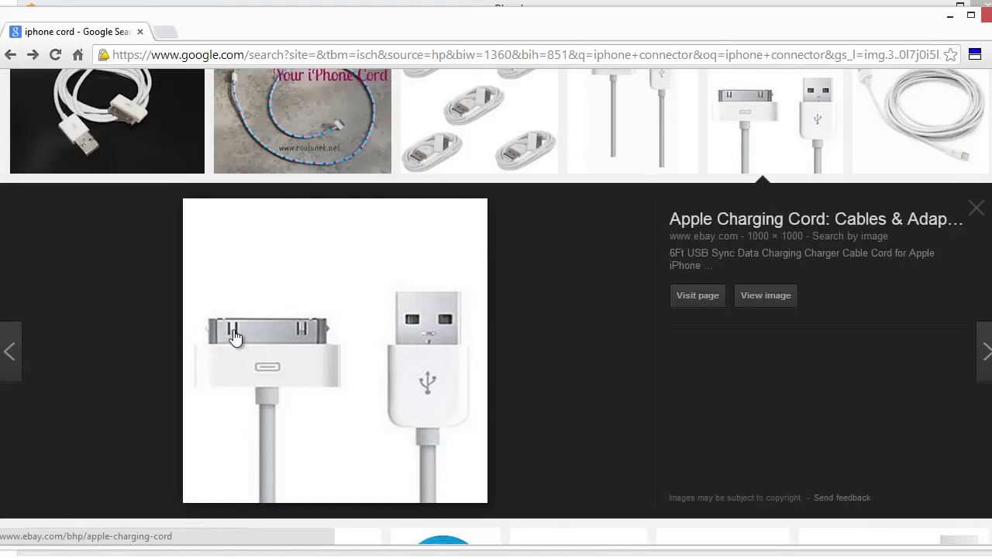
Return from the browser to Blender and add a lengthwise loop cut between the plate's middle cut and front edge.
{"action": "left_click", "coordinate": [950, 15]}
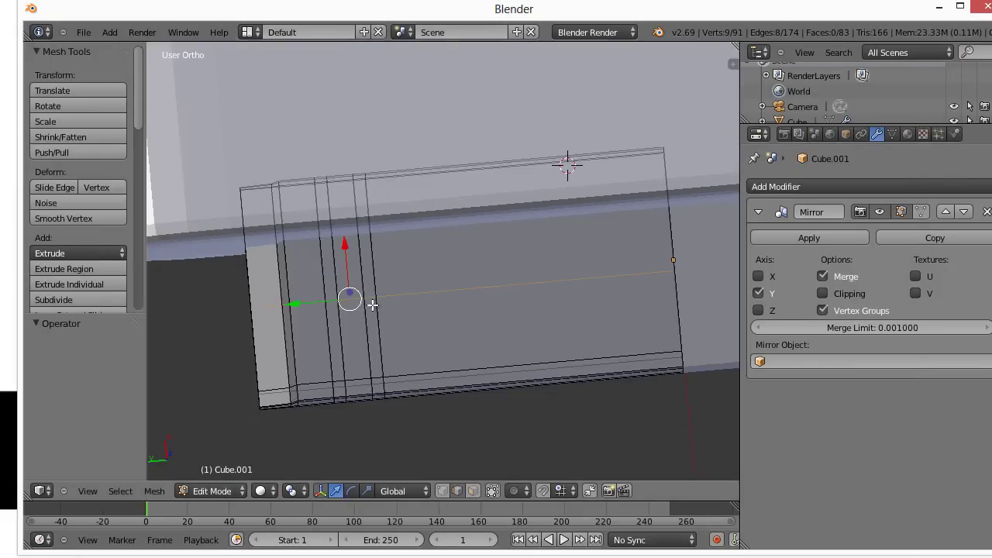
{"action": "key", "text": "ctrl+r"}
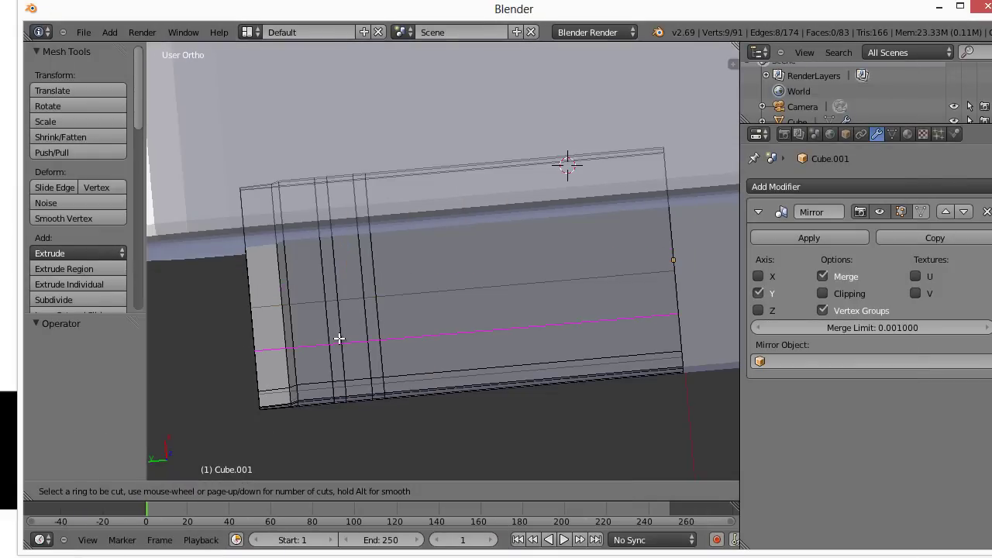
{"action": "left_click", "coordinate": [336, 337]}
{"action": "left_click", "coordinate": [339, 324]}
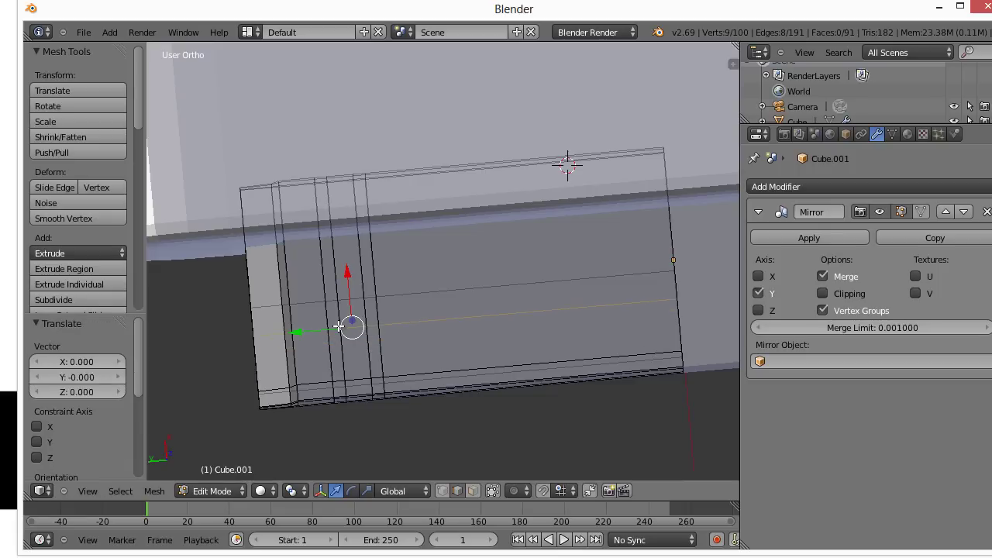
{"action": "middle_click_drag", "start_coordinate": [394, 406], "coordinate": [472, 342]}
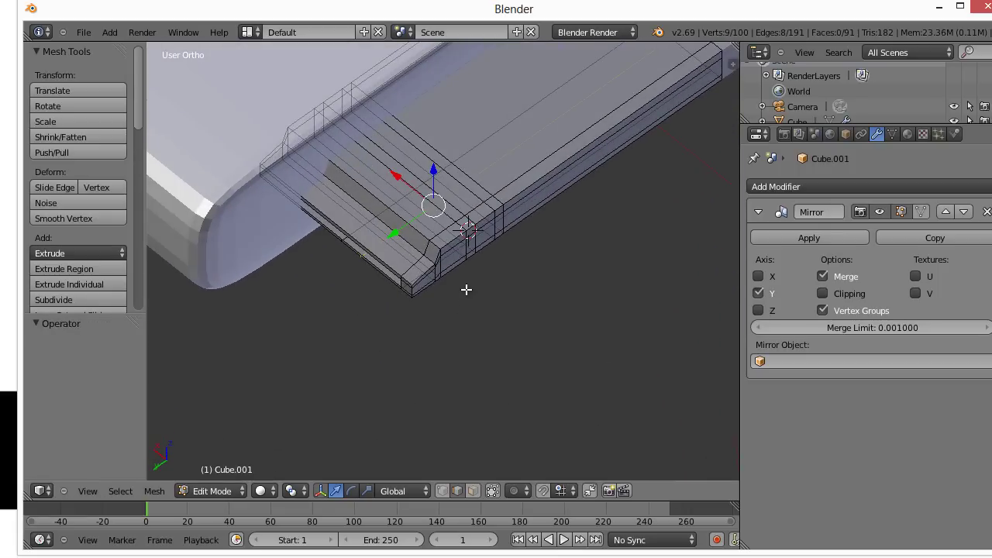
Add a lengthwise loop cut across the plate's upper face, slid about 0.23, and move it 0.016 along X.
{"action": "key", "text": "ctrl+r"}
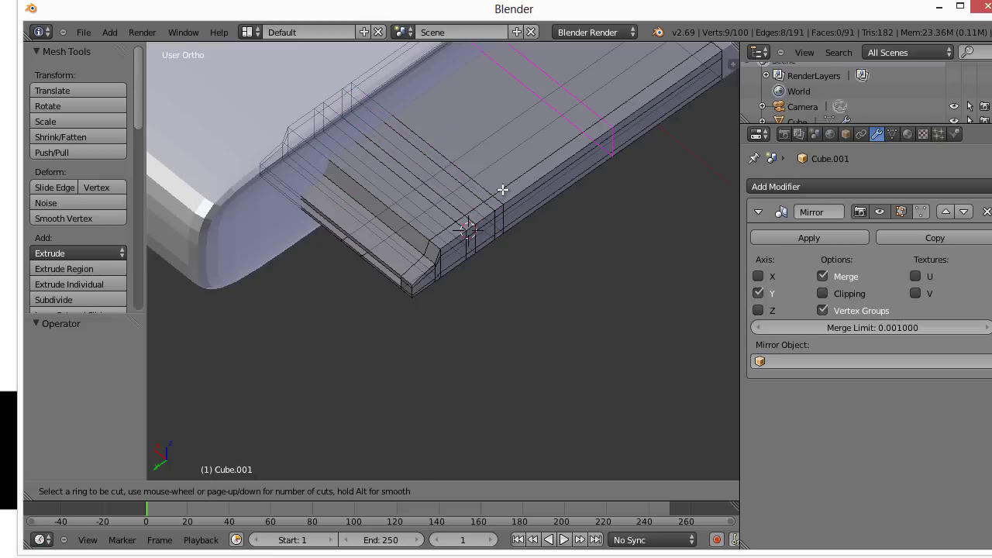
{"action": "left_click", "coordinate": [425, 186]}
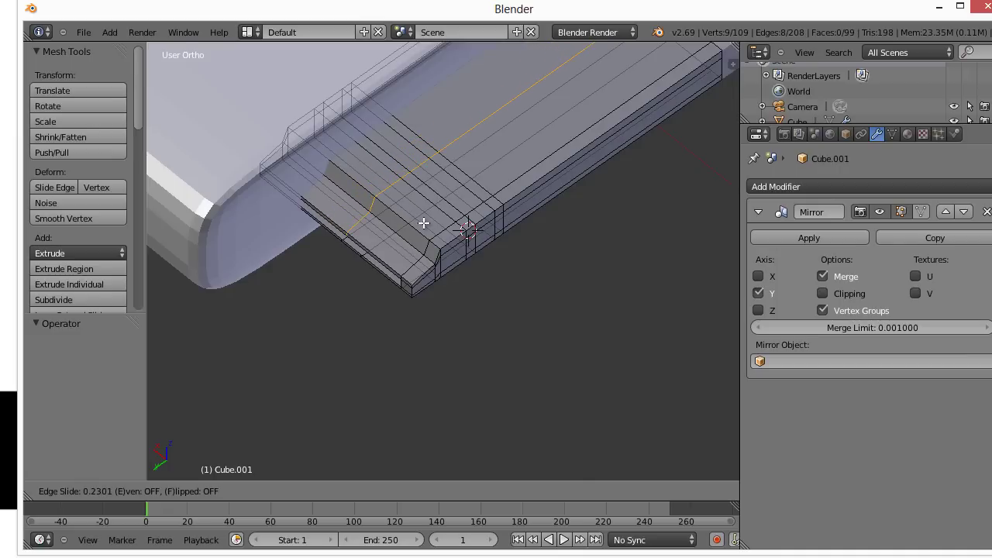
{"action": "left_click", "coordinate": [424, 223]}
{"action": "middle_click_drag", "start_coordinate": [424, 223], "coordinate": [344, 289]}
{"action": "left_click_drag", "start_coordinate": [347, 160], "coordinate": [340, 149]}
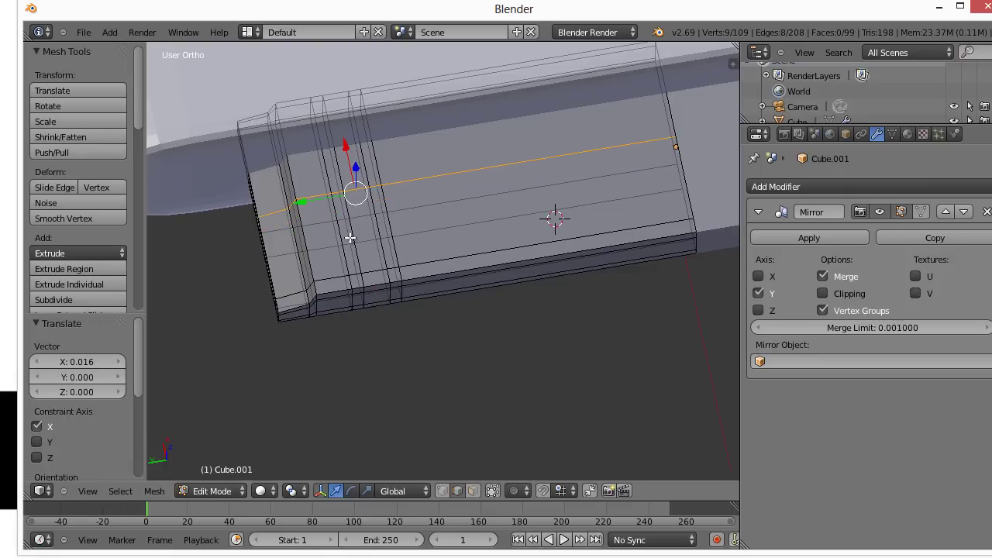
Add another lengthwise loop cut on the upper face, between the new cut and front edge, slid about 0.25 toward the rear.
{"action": "key", "text": "ctrl+r"}
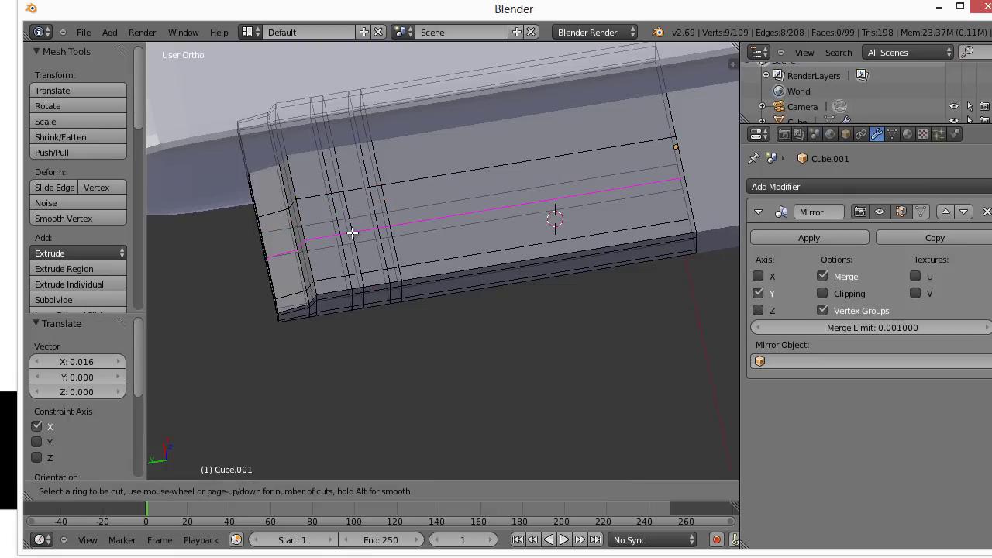
{"action": "left_click", "coordinate": [352, 233]}
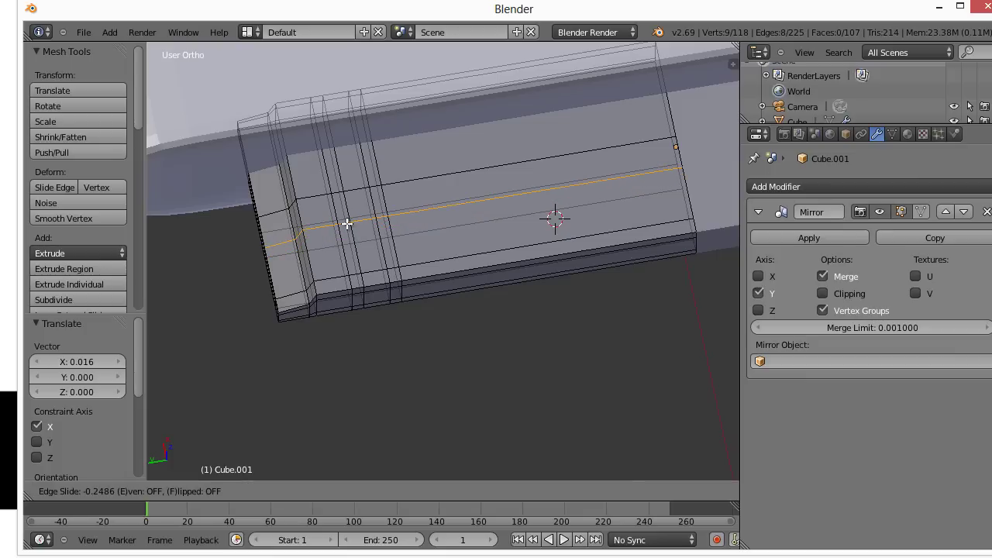
{"action": "left_click", "coordinate": [348, 226]}
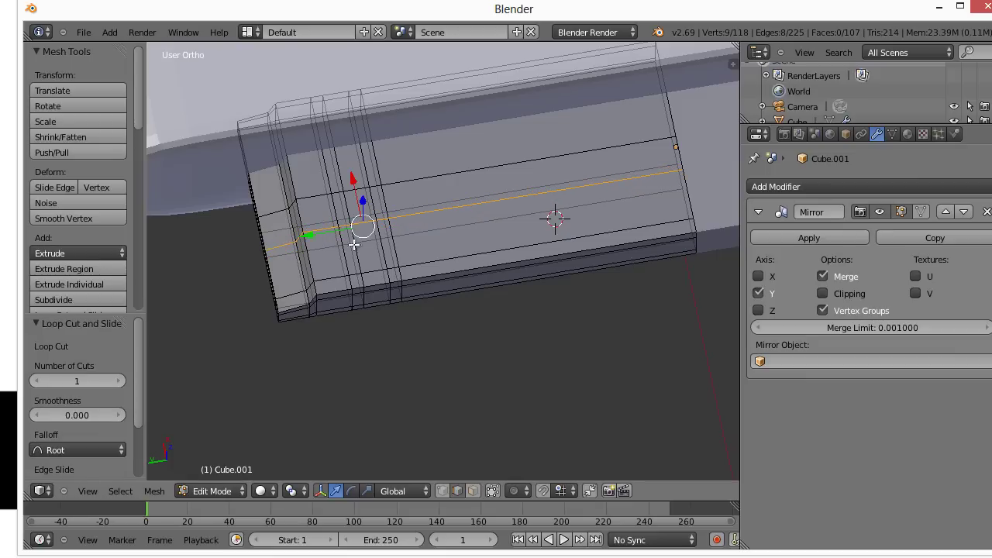
{"action": "middle_click_drag", "start_coordinate": [360, 227], "coordinate": [445, 332]}
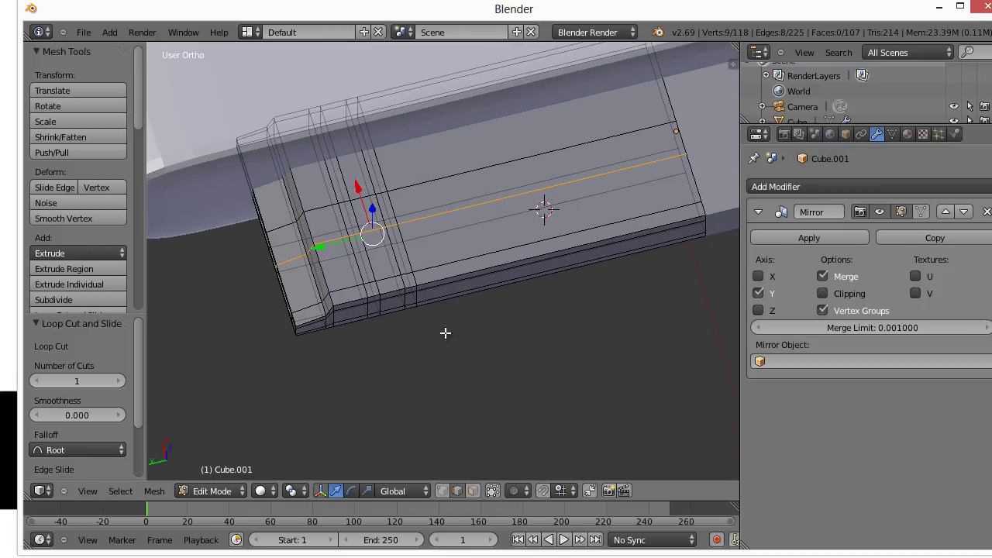
In face select mode, select the four narrow upper faces forming the two crosswise slots and delete them as faces.
{"action": "left_click", "coordinate": [471, 489]}
{"action": "key", "text": "a"}
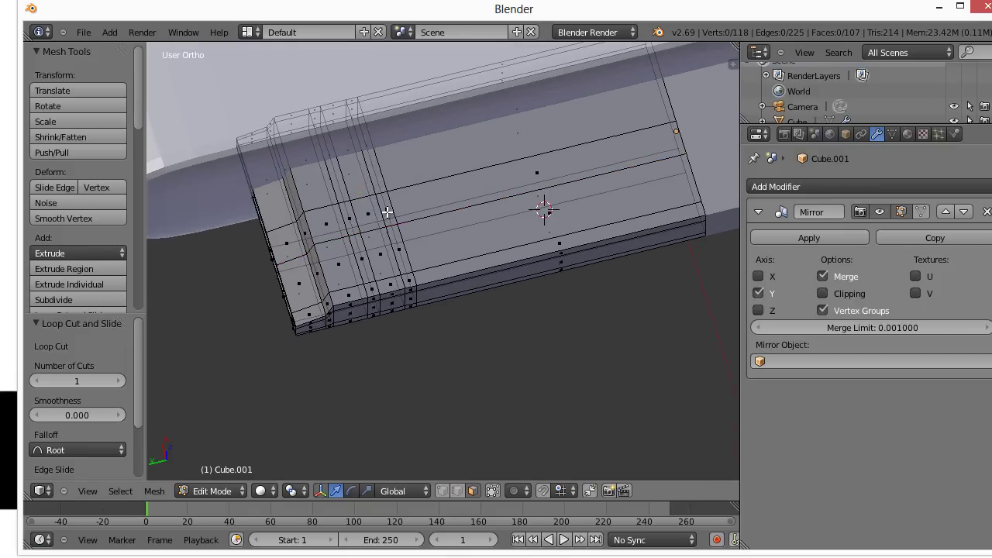
{"action": "right_click", "coordinate": [387, 213]}
{"action": "right_click", "coordinate": [397, 249], "text": "shift"}
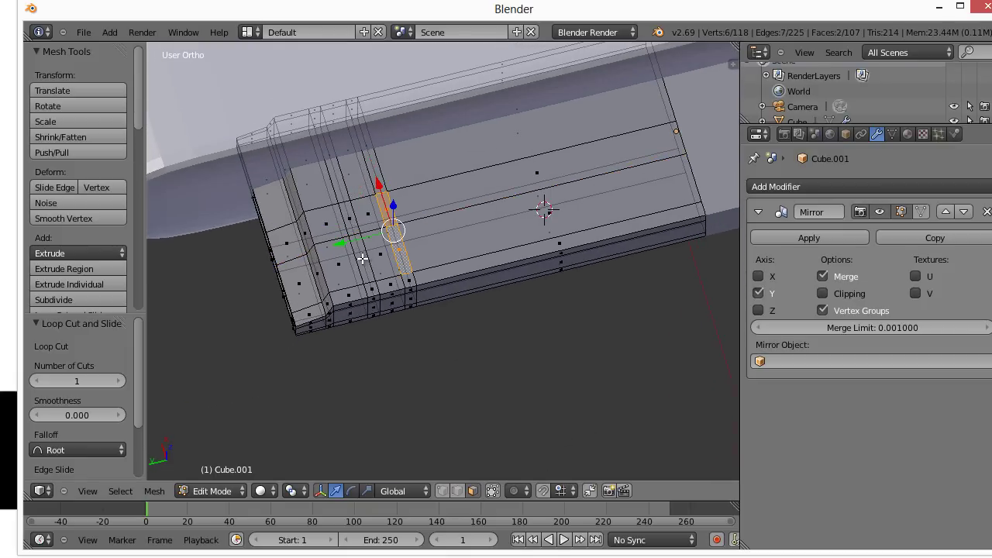
{"action": "right_click", "coordinate": [362, 259], "text": "shift"}
{"action": "right_click", "coordinate": [352, 224], "text": "shift"}
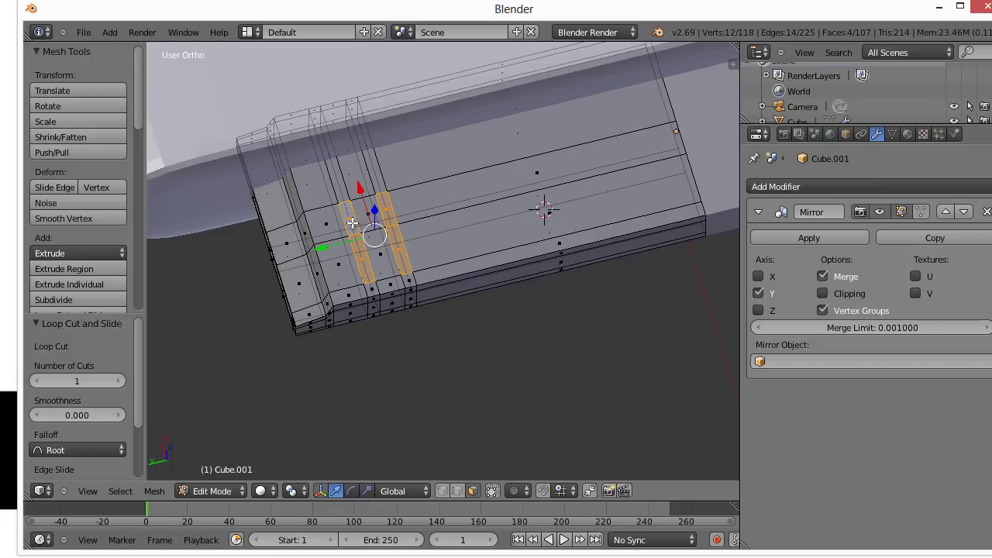
{"action": "key", "text": "x"}
{"action": "left_click", "coordinate": [351, 223]}
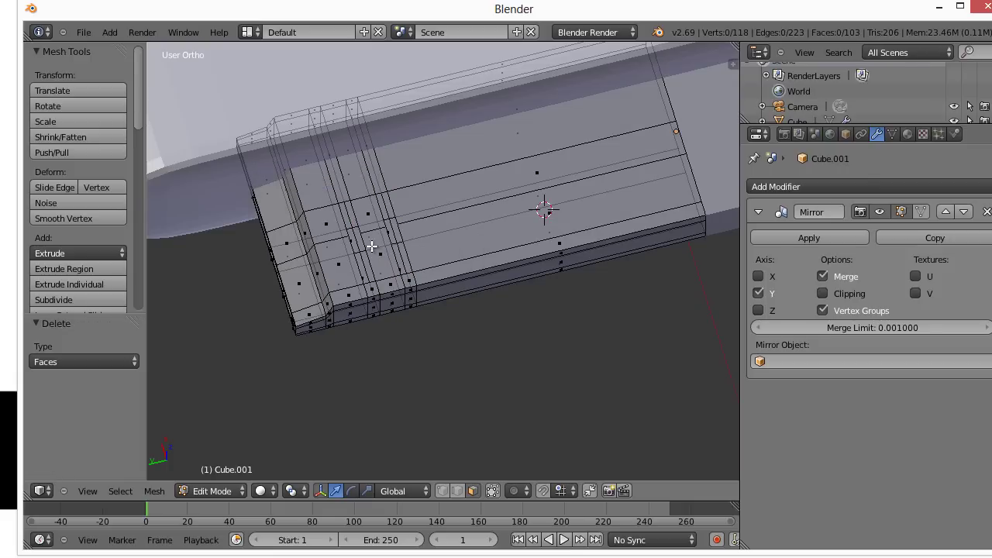
Raise the short middle edge between the two slots by 0.011 along Z.
{"action": "middle_click_drag", "start_coordinate": [428, 328], "coordinate": [400, 341]}
{"action": "middle_click_drag", "start_coordinate": [439, 403], "coordinate": [421, 224]}
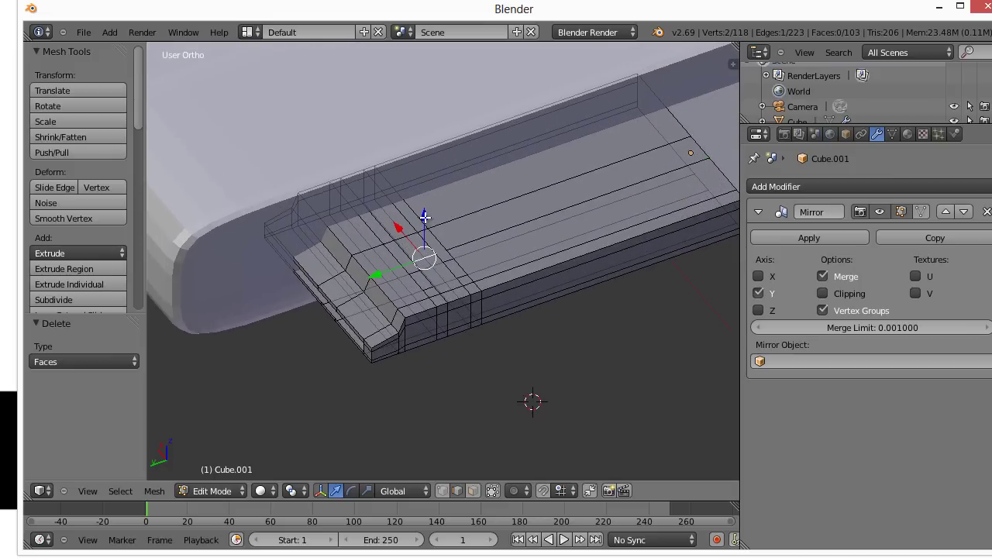
{"action": "left_click_drag", "start_coordinate": [424, 217], "coordinate": [425, 210]}
Examine the slot openings and raised strip on the mirrored half of the connector plate.
{"action": "middle_click_drag", "start_coordinate": [554, 315], "coordinate": [432, 316]}
{"action": "scroll", "coordinate": [433, 317], "scroll_direction": "down", "scroll_amount": 3}
{"action": "middle_click_drag", "start_coordinate": [535, 333], "coordinate": [428, 323], "text": "shift"}
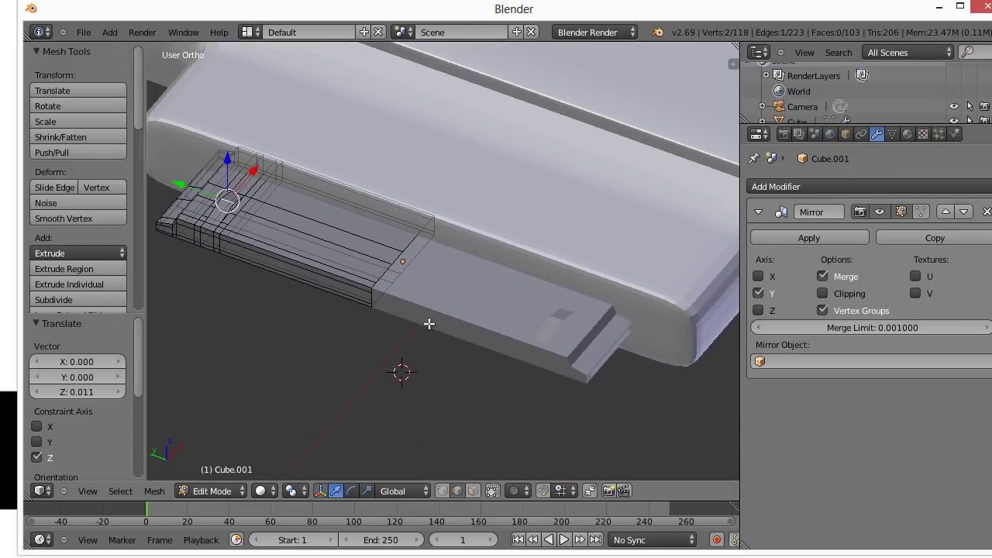
{"action": "middle_click_drag", "start_coordinate": [305, 317], "coordinate": [370, 359]}
{"action": "scroll", "coordinate": [423, 339], "scroll_direction": "up", "scroll_amount": 4}
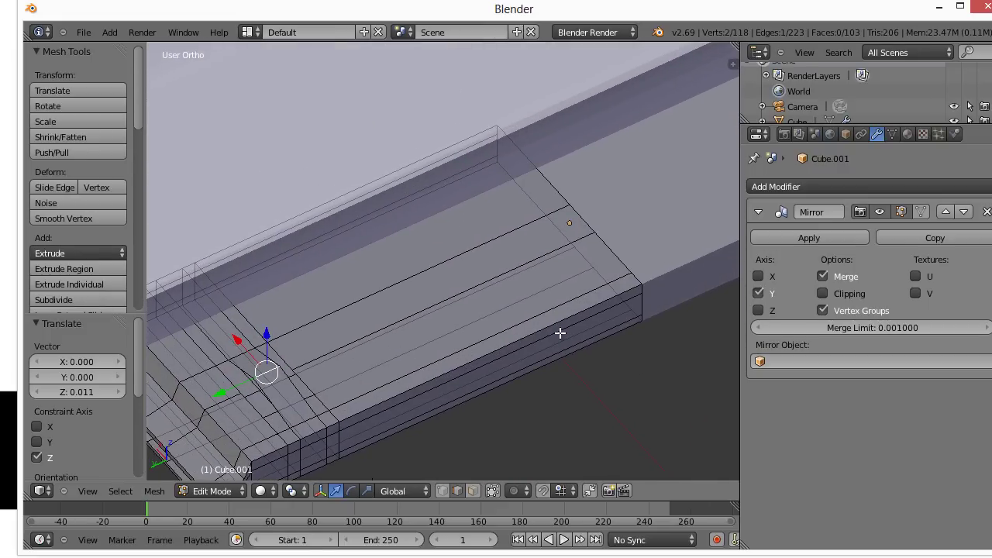
{"action": "middle_click_drag", "start_coordinate": [559, 332], "coordinate": [401, 292]}
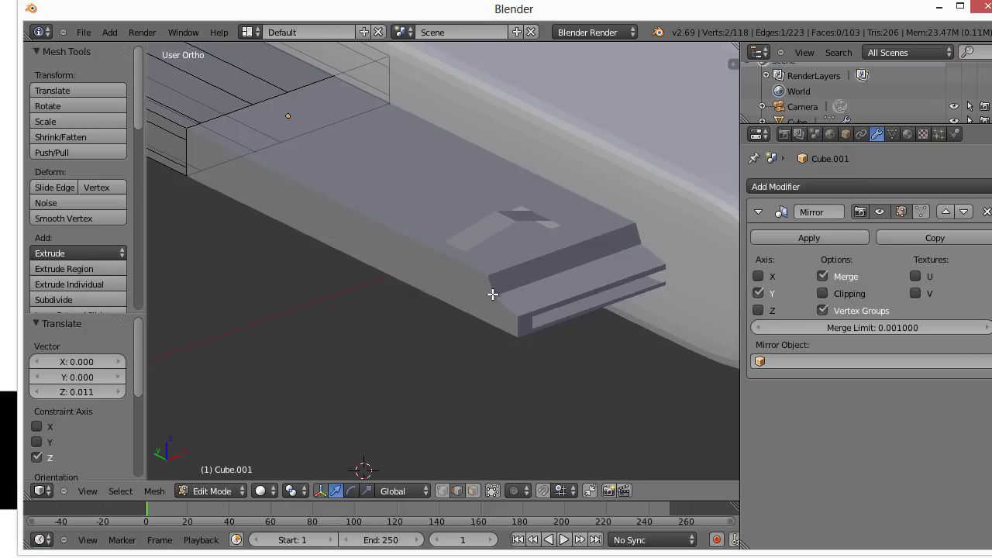
{"action": "middle_click_drag", "start_coordinate": [493, 293], "coordinate": [515, 285]}
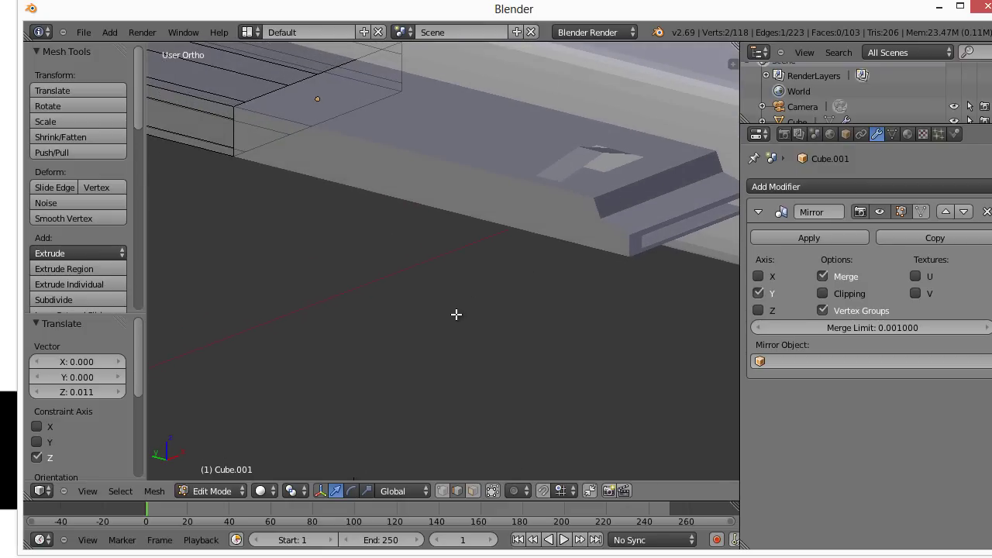
{"action": "mouse_move", "coordinate": [457, 314]}
{"action": "middle_mouse_down"}
{"action": "mouse_move", "coordinate": [482, 325]}
{"action": "mouse_move", "coordinate": [449, 295]}
{"action": "mouse_move", "coordinate": [421, 297]}
{"action": "mouse_move", "coordinate": [438, 299]}
{"action": "mouse_move", "coordinate": [419, 307]}
{"action": "mouse_move", "coordinate": [408, 348]}
{"action": "mouse_move", "coordinate": [445, 290]}
{"action": "mouse_move", "coordinate": [405, 308]}
{"action": "mouse_move", "coordinate": [362, 305]}
{"action": "mouse_move", "coordinate": [467, 328]}
{"action": "middle_mouse_up"}
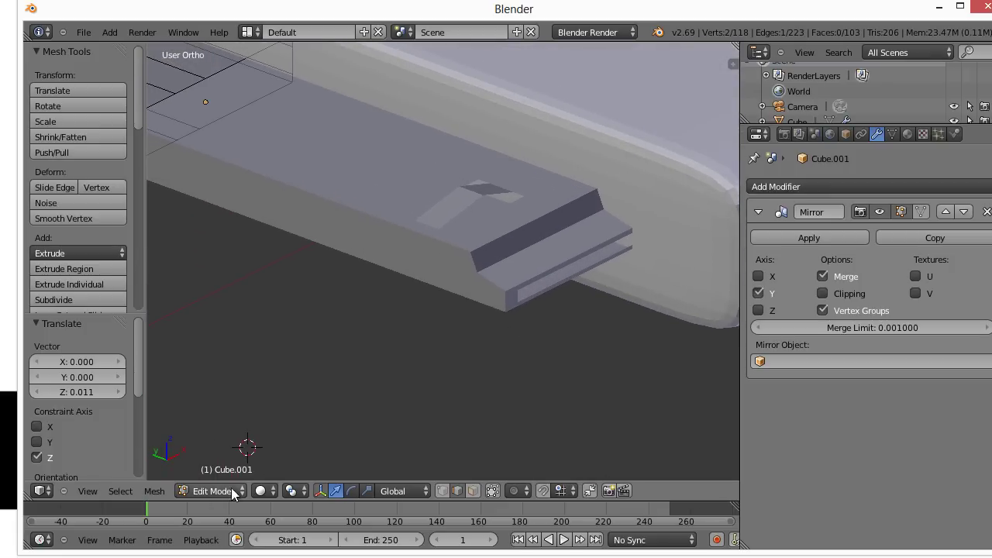
Preview the whole connector in rendered viewport shading, then return to solid shading.
{"action": "left_click", "coordinate": [264, 491]}
{"action": "left_click", "coordinate": [288, 402]}
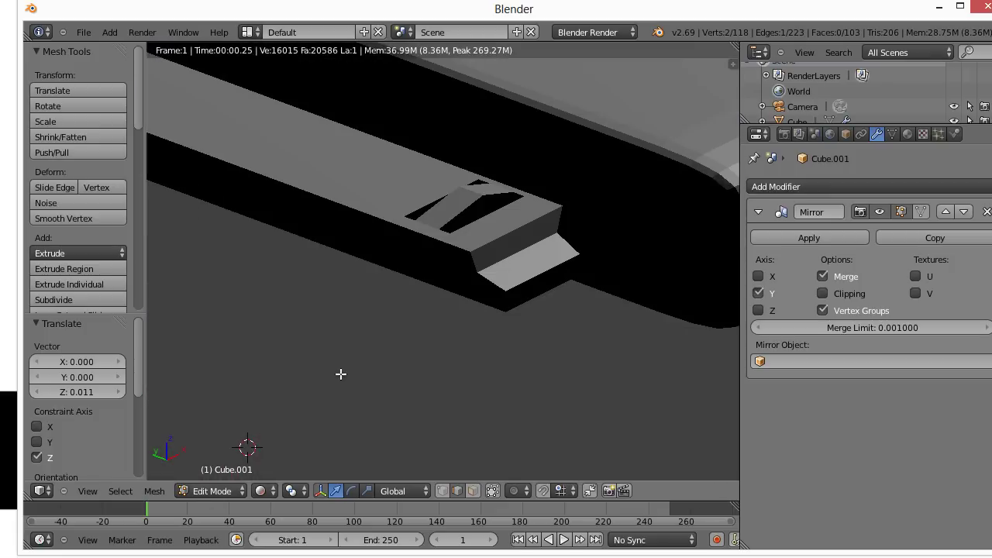
{"action": "scroll", "coordinate": [407, 303], "scroll_direction": "down", "scroll_amount": 5}
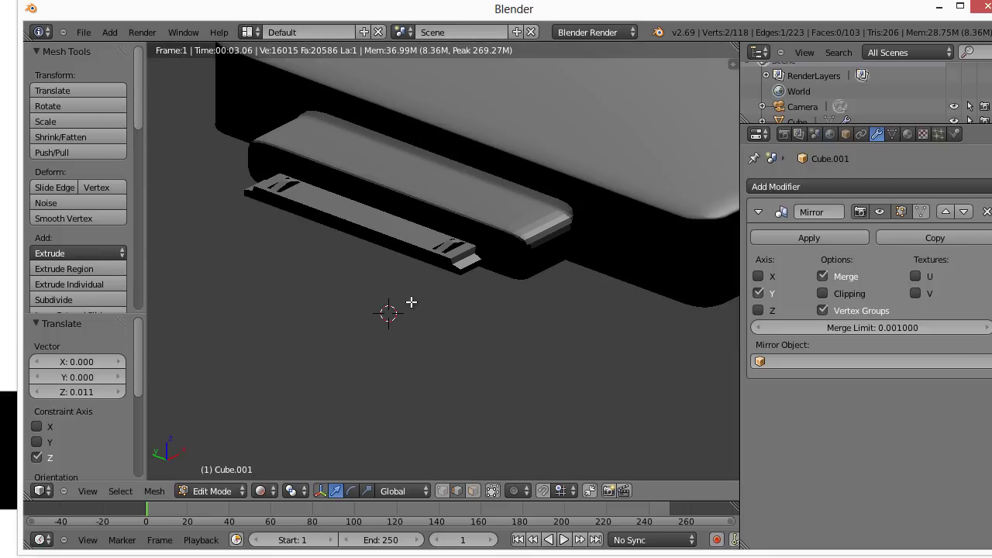
{"action": "scroll", "coordinate": [419, 305], "scroll_direction": "up", "scroll_amount": 2}
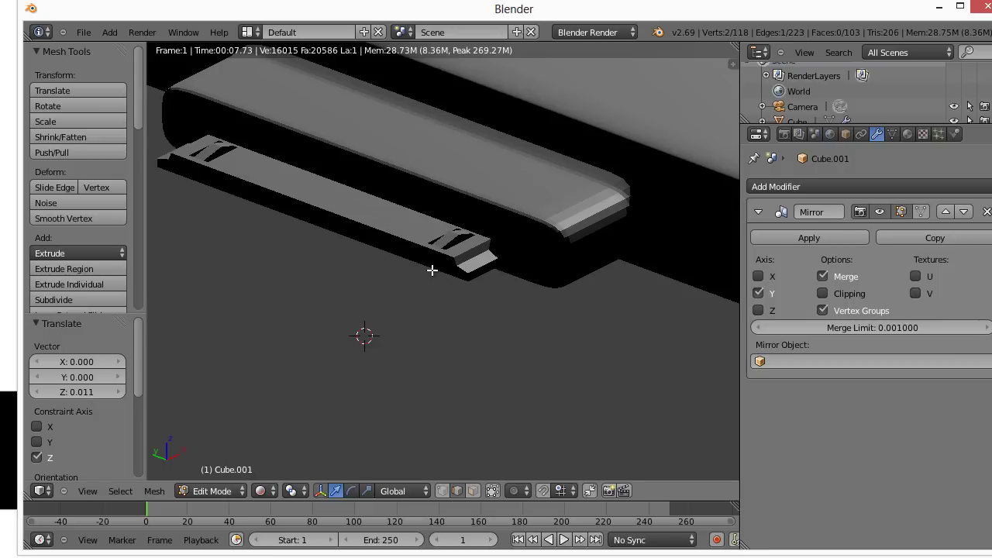
{"action": "left_click", "coordinate": [267, 491]}
{"action": "left_click", "coordinate": [279, 441]}
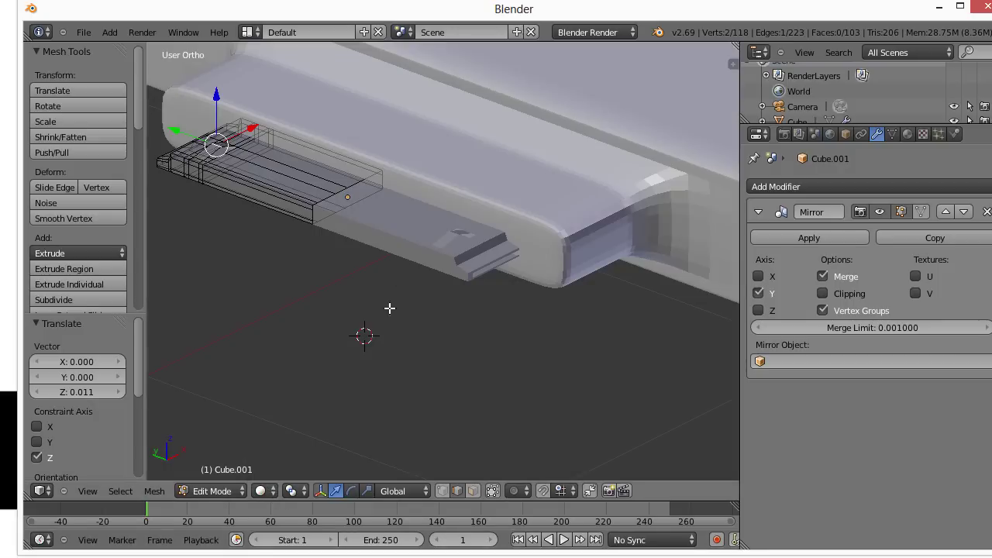
Clear the selection and select the long faces along the connector plate's front side.
{"action": "middle_click_drag", "start_coordinate": [280, 227], "coordinate": [414, 434]}
{"action": "key", "text": "a"}
{"action": "middle_click_drag", "start_coordinate": [268, 380], "coordinate": [408, 419]}
{"action": "scroll", "coordinate": [338, 376], "scroll_direction": "up", "scroll_amount": 2}
{"action": "middle_click_drag", "start_coordinate": [338, 374], "coordinate": [575, 292]}
{"action": "scroll", "coordinate": [410, 386], "scroll_direction": "up", "scroll_amount": 2}
{"action": "right_click", "coordinate": [547, 225]}
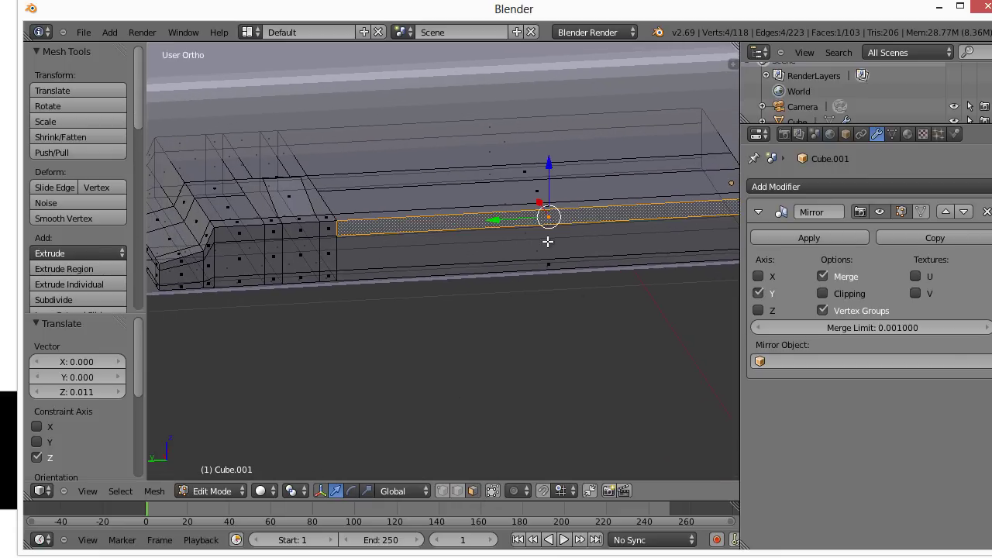
{"action": "right_click", "coordinate": [548, 246], "text": "shift"}
{"action": "right_click", "coordinate": [549, 273], "text": "shift"}
Add all the small front-side faces beside the slots to the selection, in the upper, middle and lower rows.
{"action": "right_click", "coordinate": [327, 252], "text": "shift"}
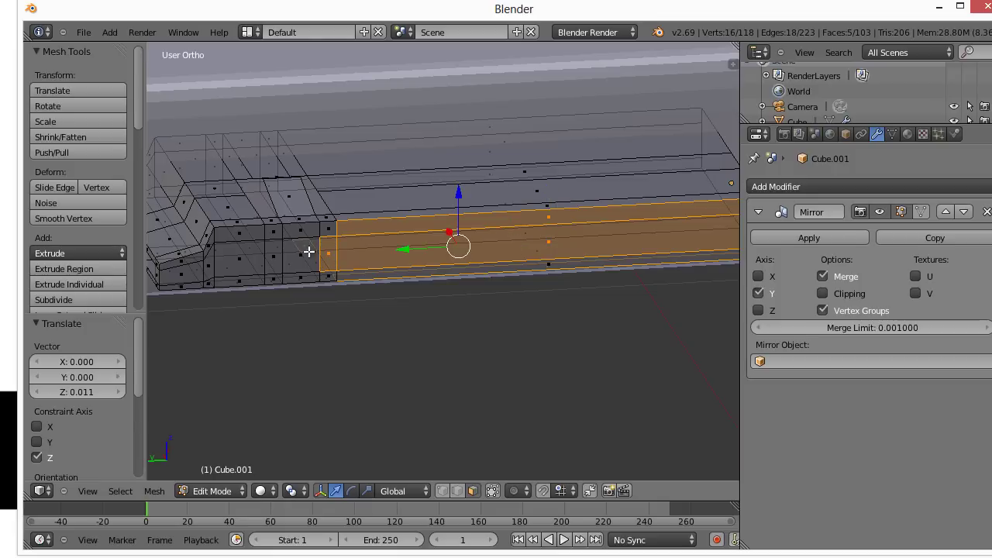
{"action": "right_click", "coordinate": [302, 245], "text": "shift"}
{"action": "right_click", "coordinate": [300, 256], "text": "shift"}
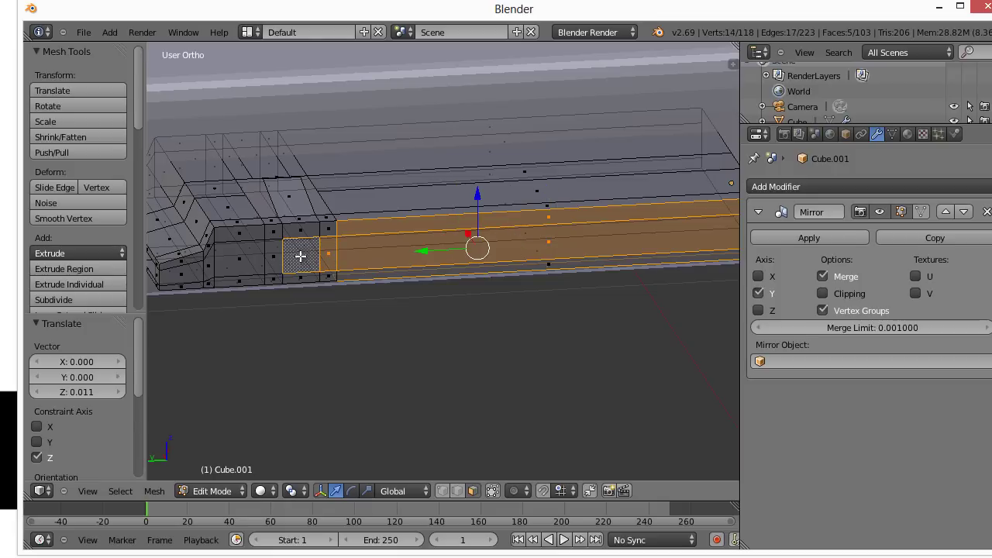
{"action": "right_click", "coordinate": [274, 257], "text": "shift"}
{"action": "right_click", "coordinate": [242, 256], "text": "shift"}
{"action": "right_click", "coordinate": [242, 231], "text": "shift"}
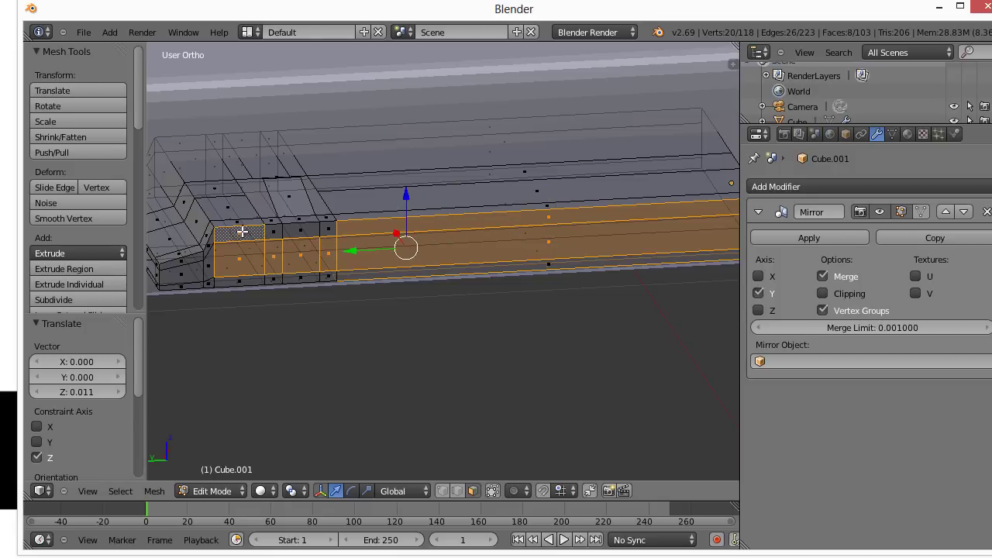
{"action": "right_click", "coordinate": [273, 231], "text": "shift"}
{"action": "right_click", "coordinate": [301, 230], "text": "shift"}
{"action": "right_click", "coordinate": [327, 229], "text": "shift"}
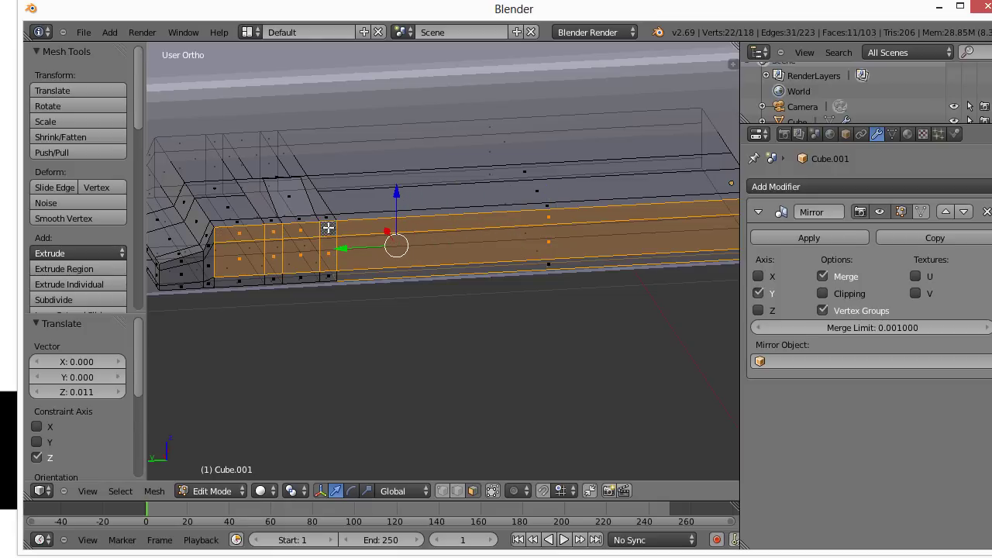
{"action": "right_click", "coordinate": [327, 276], "text": "shift"}
{"action": "right_click", "coordinate": [302, 277], "text": "shift"}
{"action": "right_click", "coordinate": [275, 278], "text": "shift"}
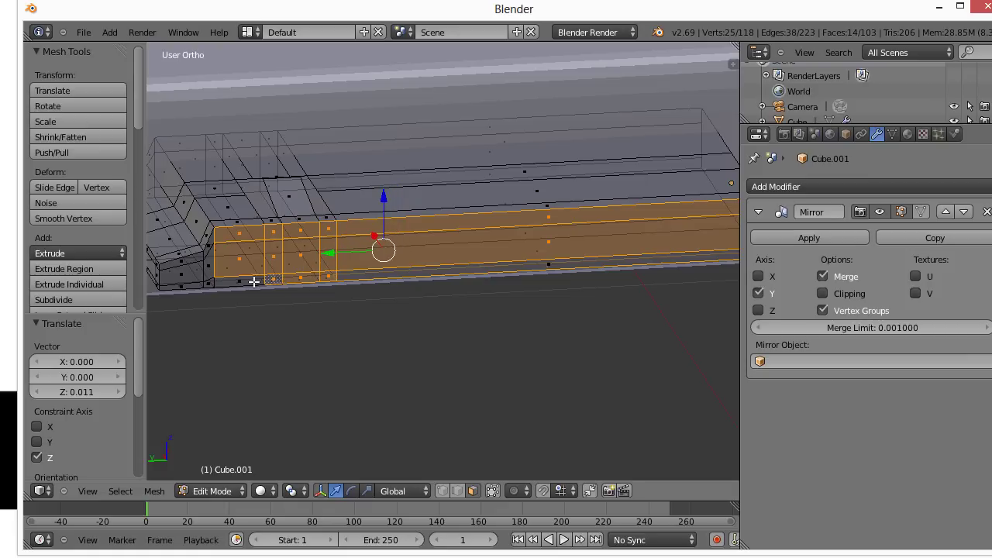
{"action": "right_click", "coordinate": [242, 280], "text": "shift"}
Add the remaining small faces at the sloped end of the plate's front side to the selection.
{"action": "right_click", "coordinate": [207, 273], "text": "shift"}
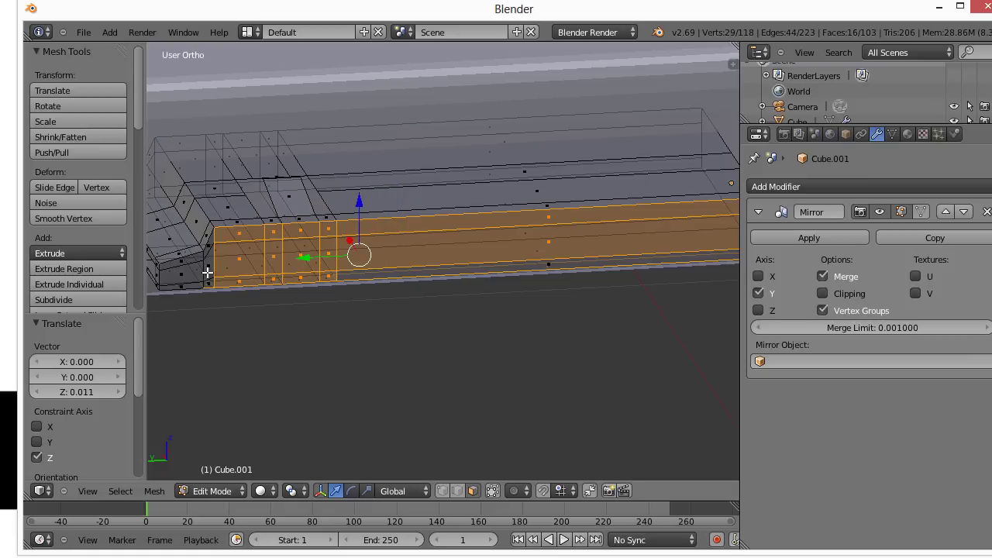
{"action": "right_click", "coordinate": [210, 276], "text": "shift"}
{"action": "right_click", "coordinate": [210, 273], "text": "shift"}
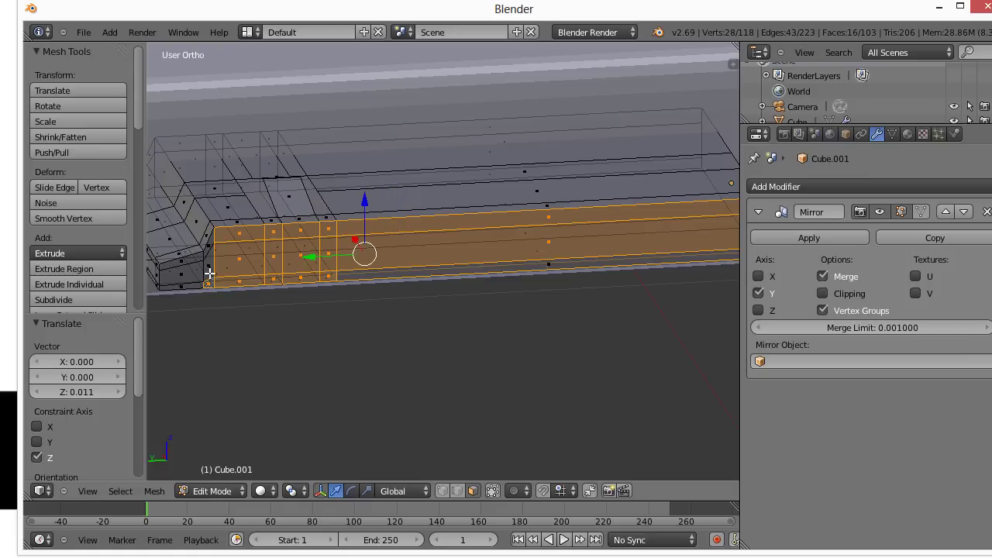
{"action": "right_click", "coordinate": [208, 266], "text": "shift"}
{"action": "right_click", "coordinate": [198, 262], "text": "shift"}
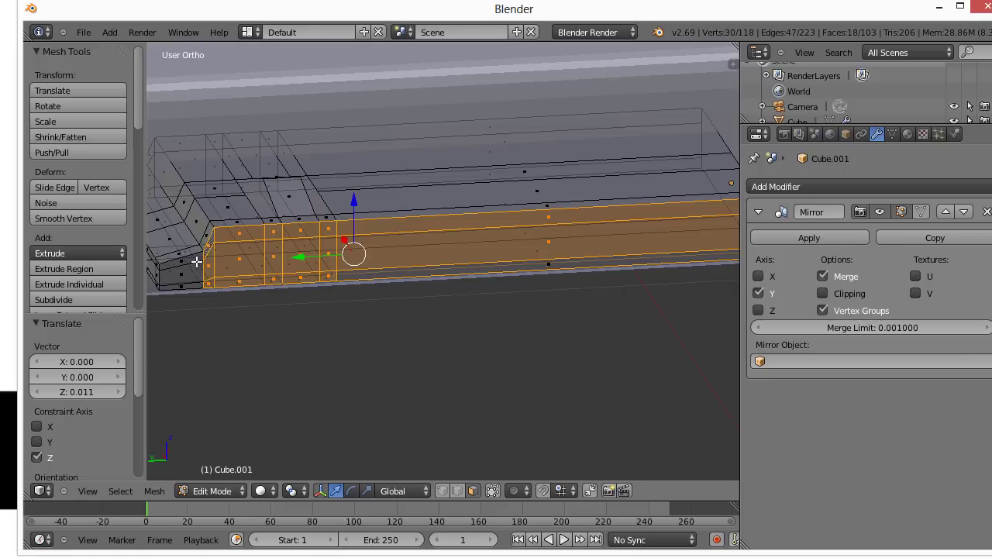
{"action": "right_click", "coordinate": [182, 261], "text": "shift"}
{"action": "right_click", "coordinate": [181, 275], "text": "shift"}
{"action": "right_click", "coordinate": [187, 284], "text": "shift"}
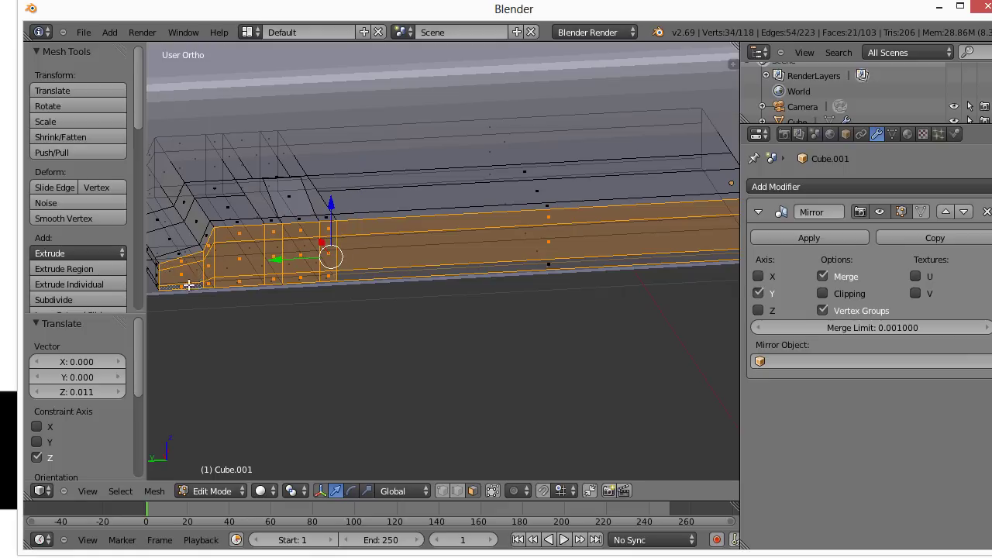
Add the long thin lower face to the selection and delete all the selected front-side faces.
{"action": "right_click", "coordinate": [546, 264], "text": "shift"}
{"action": "right_click", "coordinate": [550, 265], "text": "shift"}
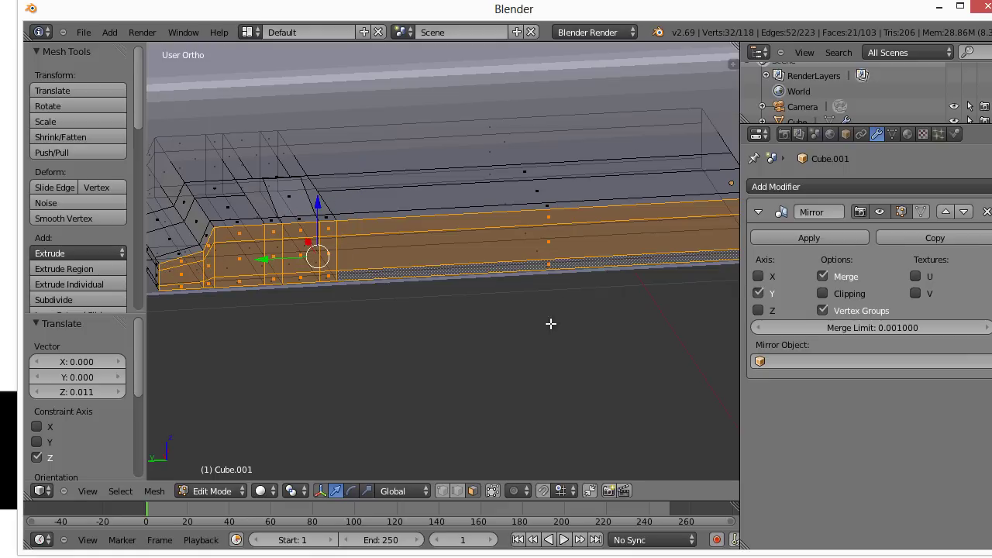
{"action": "scroll", "coordinate": [504, 310], "scroll_direction": "up", "scroll_amount": 8}
{"action": "scroll", "coordinate": [505, 279], "scroll_direction": "down", "scroll_amount": 6}
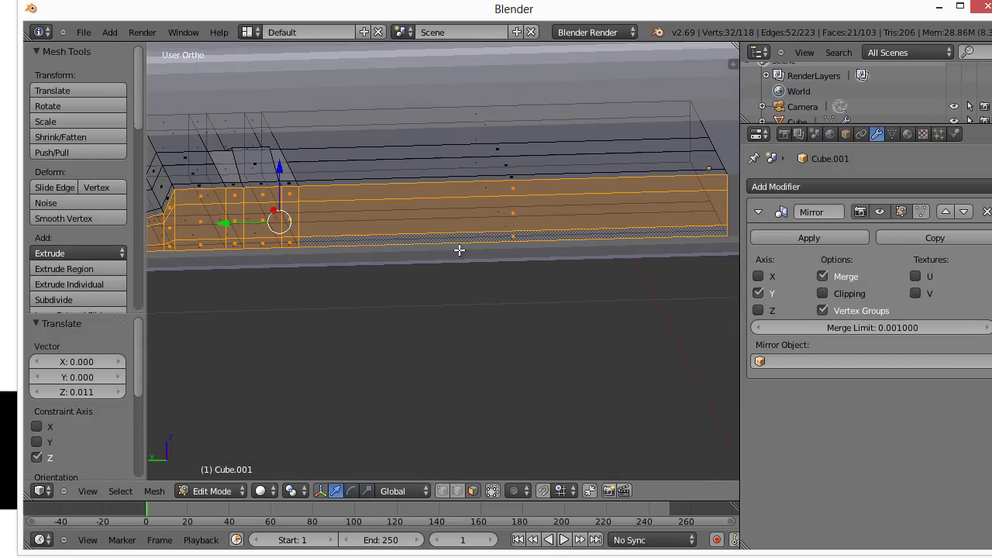
{"action": "key", "text": "x"}
{"action": "left_click", "coordinate": [460, 252]}
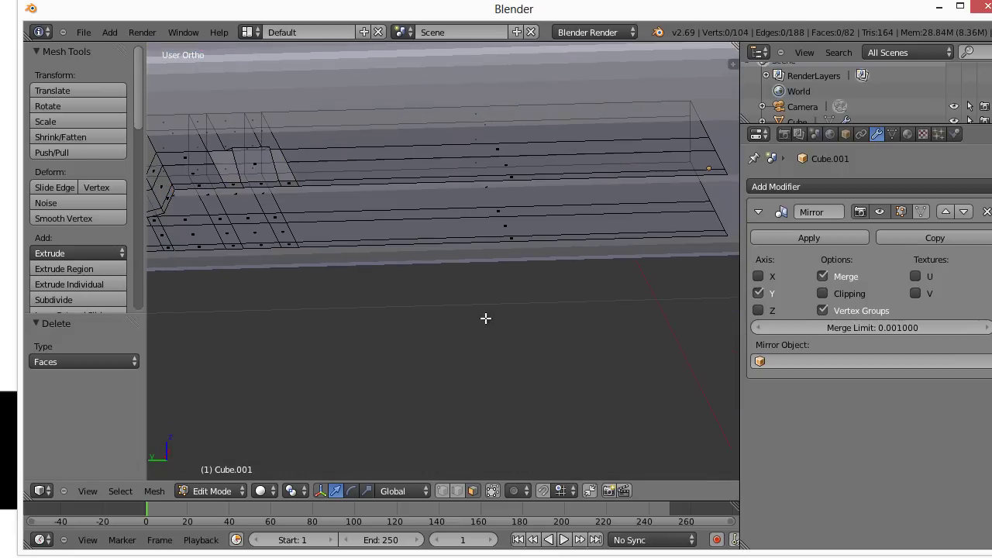
Leave edit mode on Cube.001 and look over the complete connector model from both ends.
{"action": "scroll", "coordinate": [485, 317], "scroll_direction": "down", "scroll_amount": 3}
{"action": "middle_click_drag", "start_coordinate": [485, 318], "coordinate": [443, 361]}
{"action": "scroll", "coordinate": [473, 370], "scroll_direction": "down", "scroll_amount": 4}
{"action": "scroll", "coordinate": [377, 313], "scroll_direction": "up", "scroll_amount": 3}
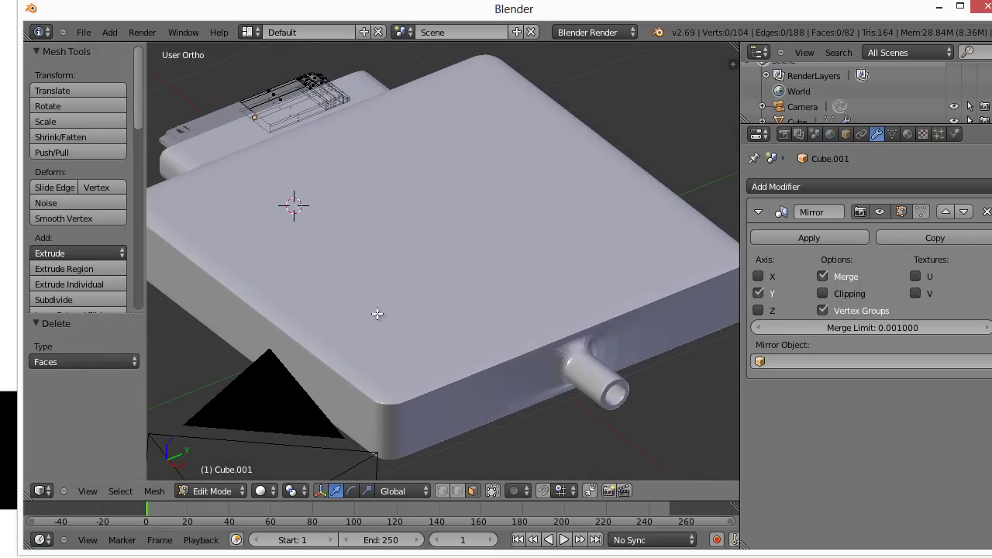
{"action": "middle_click_drag", "start_coordinate": [377, 313], "coordinate": [442, 343]}
{"action": "scroll", "coordinate": [445, 345], "scroll_direction": "down", "scroll_amount": 1}
{"action": "scroll", "coordinate": [442, 343], "scroll_direction": "up", "scroll_amount": 1}
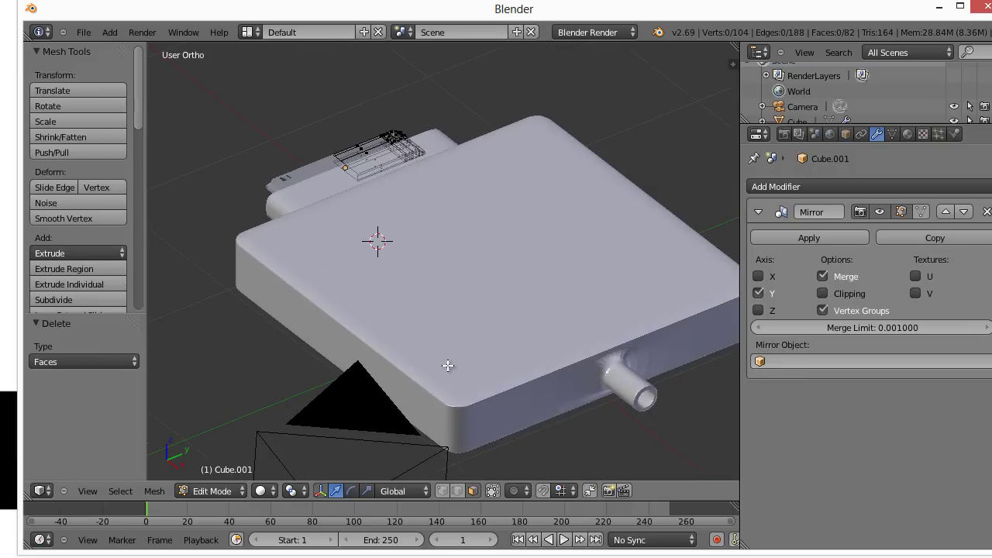
{"action": "key", "text": "Tab"}
{"action": "scroll", "coordinate": [445, 341], "scroll_direction": "down", "scroll_amount": 1}
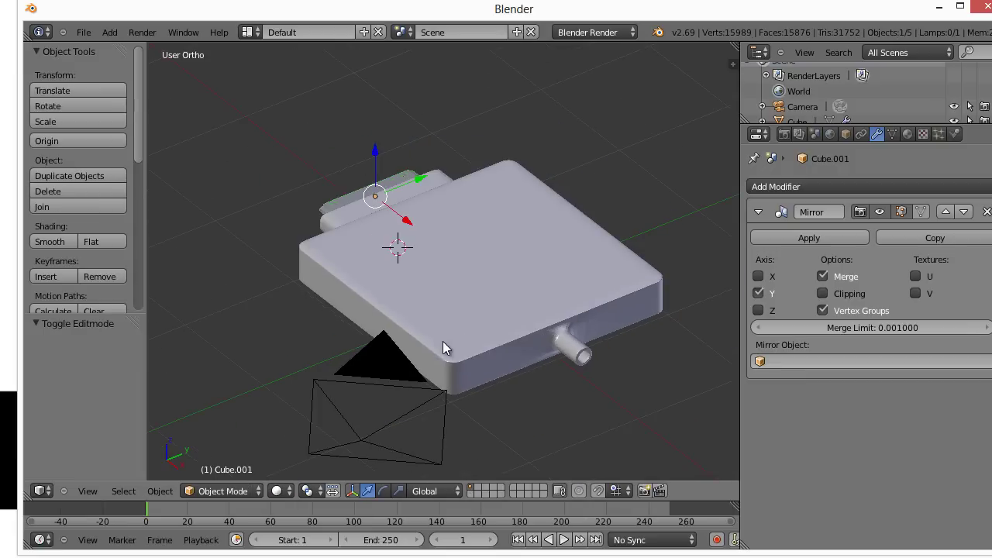
{"action": "middle_click_drag", "start_coordinate": [442, 341], "coordinate": [448, 404]}
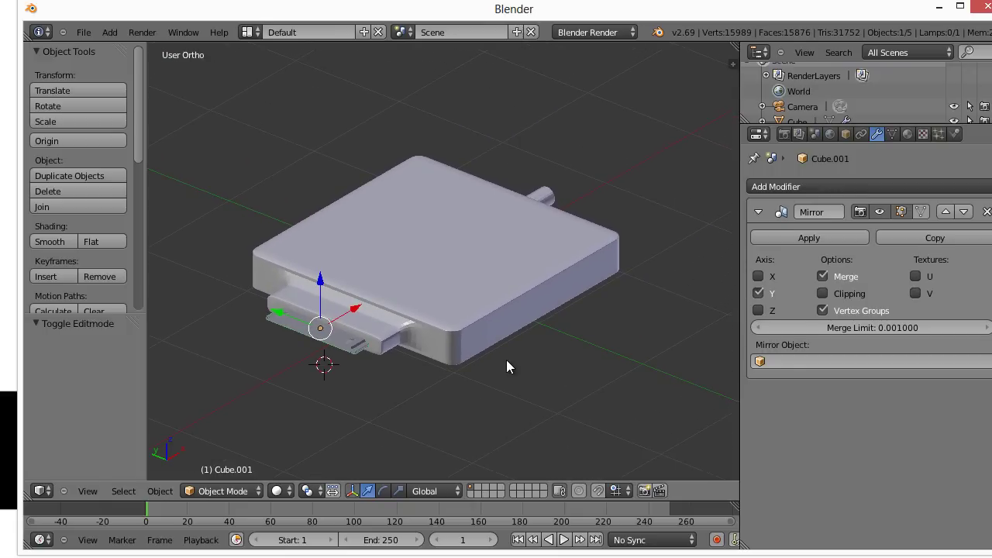
{"action": "scroll", "coordinate": [508, 362], "scroll_direction": "down", "scroll_amount": 5}
{"action": "scroll", "coordinate": [508, 361], "scroll_direction": "up", "scroll_amount": 3}
{"action": "middle_click_drag", "start_coordinate": [506, 360], "coordinate": [510, 382]}
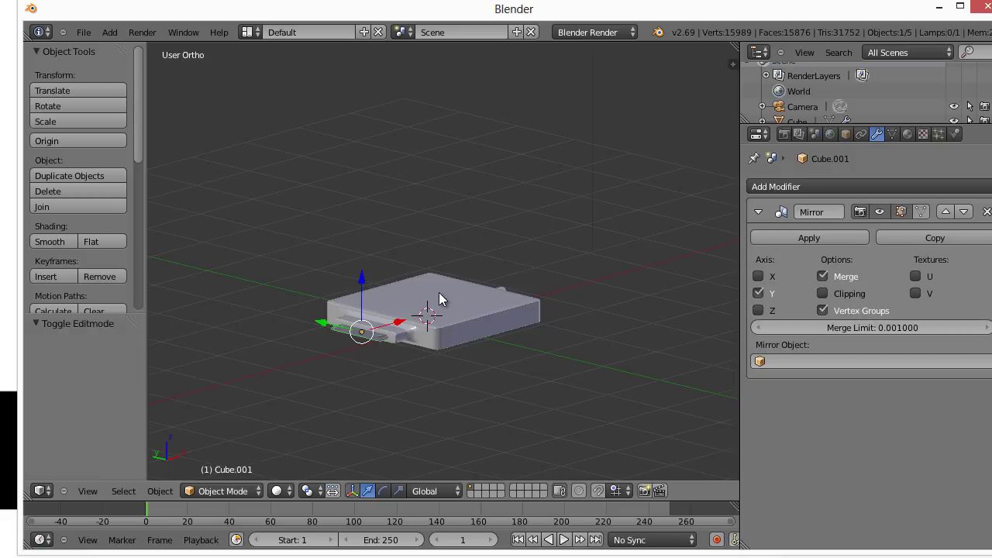
Add a plane scaled by 10 as a floor and lower it about 0.31 along Z beneath the connector.
{"action": "key", "text": "shift+a"}
{"action": "mouse_move", "coordinate": [439, 292]}
{"action": "left_click", "coordinate": [495, 291]}
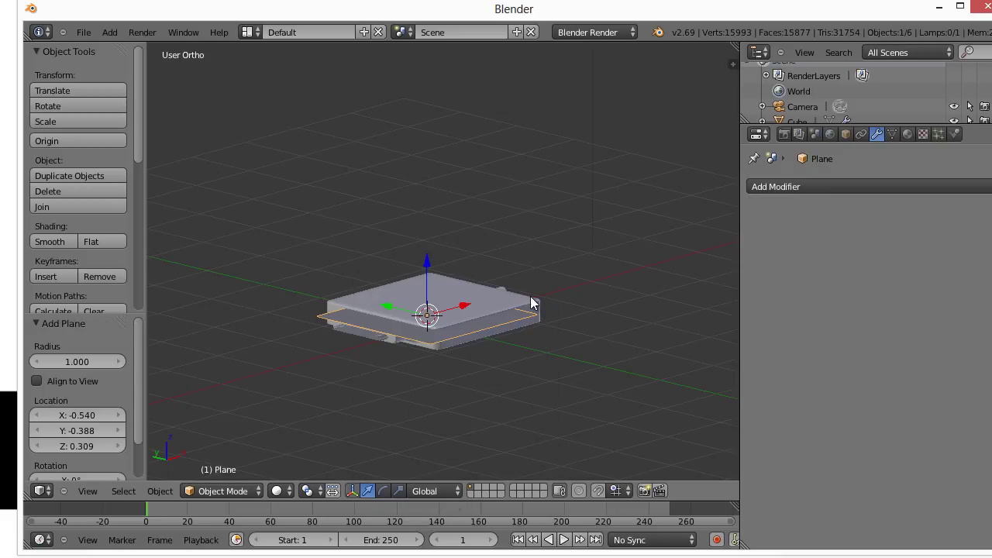
{"action": "type", "text": "s"}
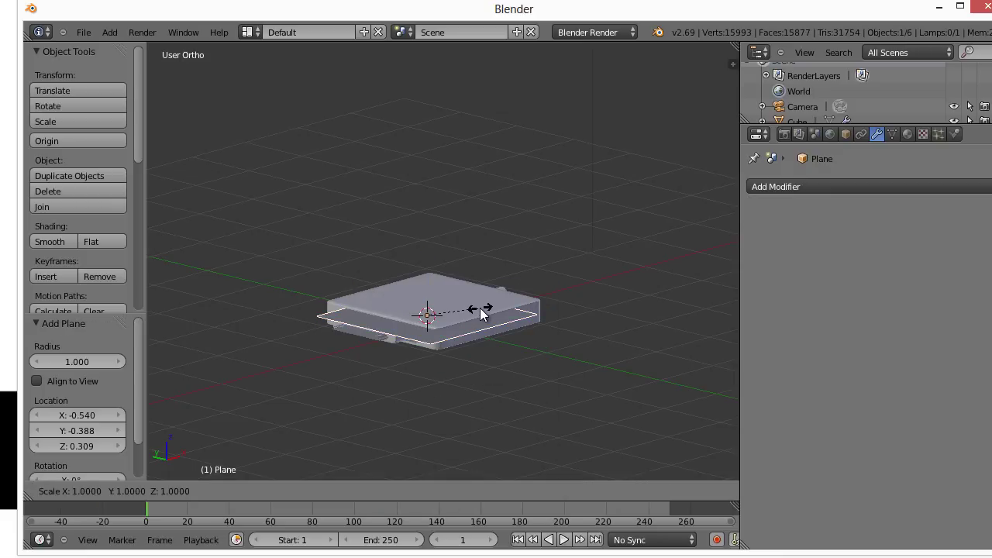
{"action": "type", "text": "10"}
{"action": "key", "text": "Return"}
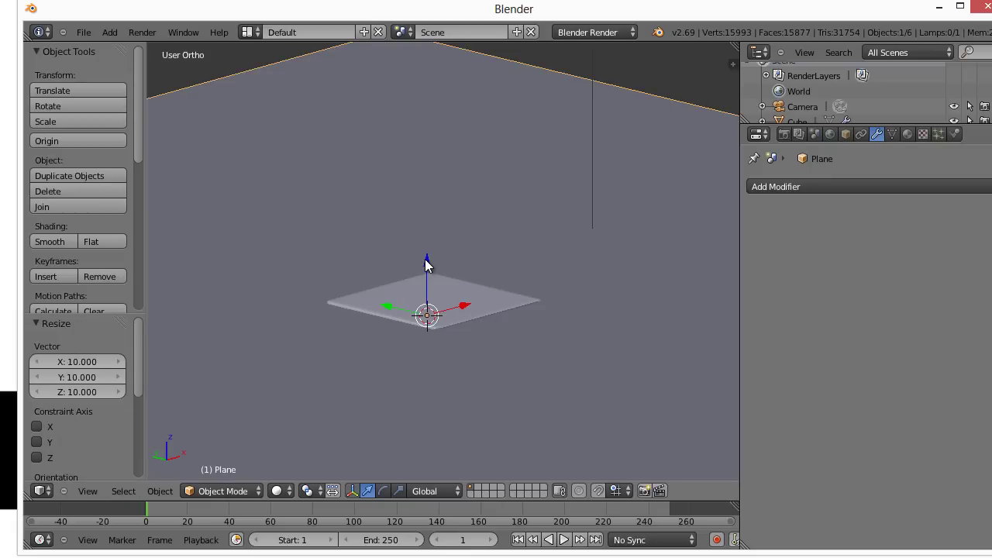
{"action": "mouse_move", "coordinate": [427, 267]}
{"action": "left_mouse_down"}
{"action": "mouse_move", "coordinate": [426, 294]}
{"action": "mouse_move", "coordinate": [425, 282]}
{"action": "left_mouse_up"}
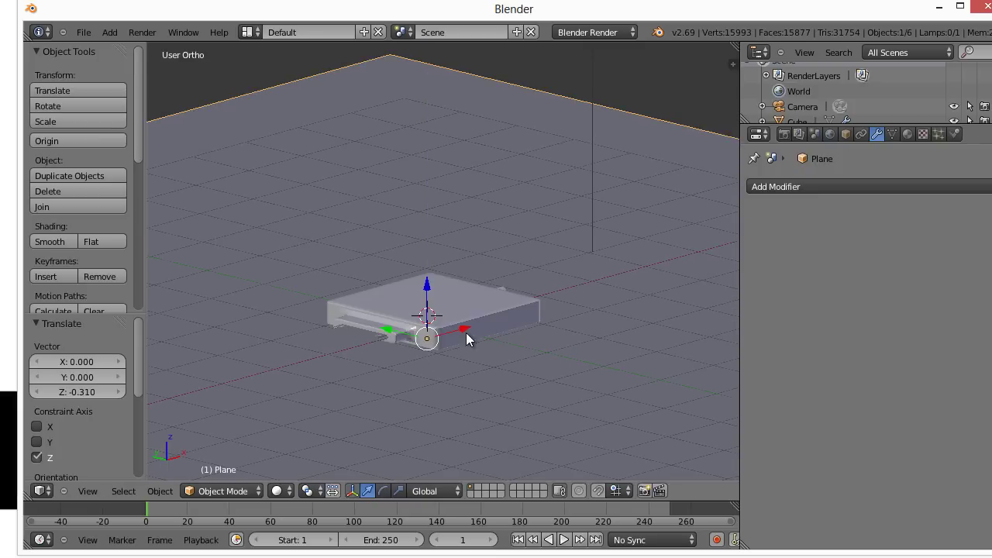
{"action": "middle_click_drag", "start_coordinate": [465, 332], "coordinate": [604, 294]}
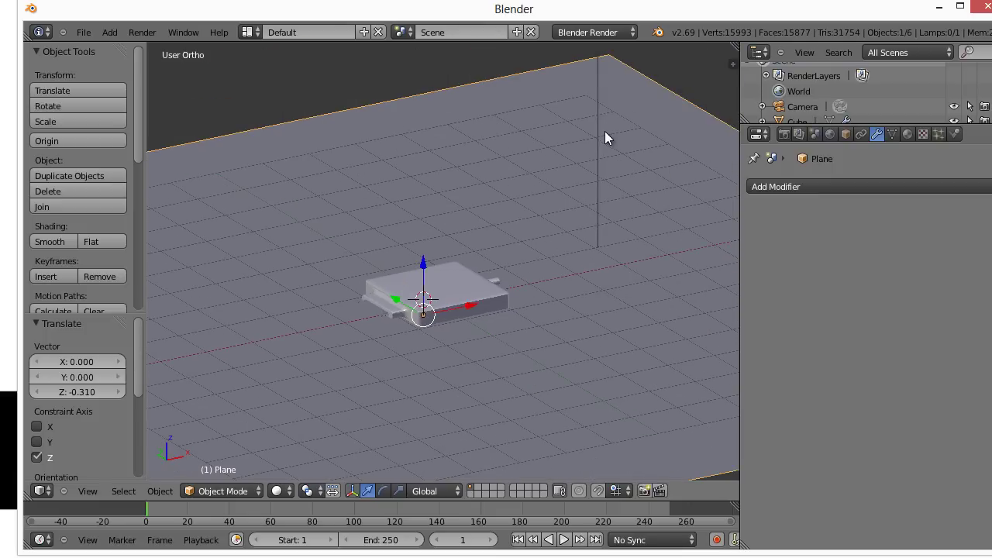
Switch the render engine to Cycles Render and lighten the world background colour to a mid grey.
{"action": "left_click", "coordinate": [591, 34]}
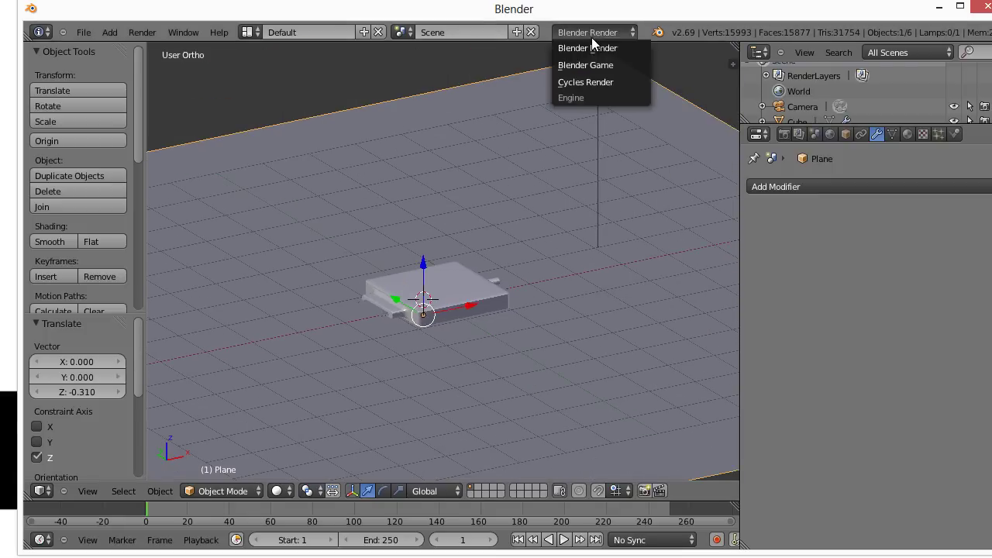
{"action": "left_click", "coordinate": [583, 82]}
{"action": "left_click", "coordinate": [908, 134]}
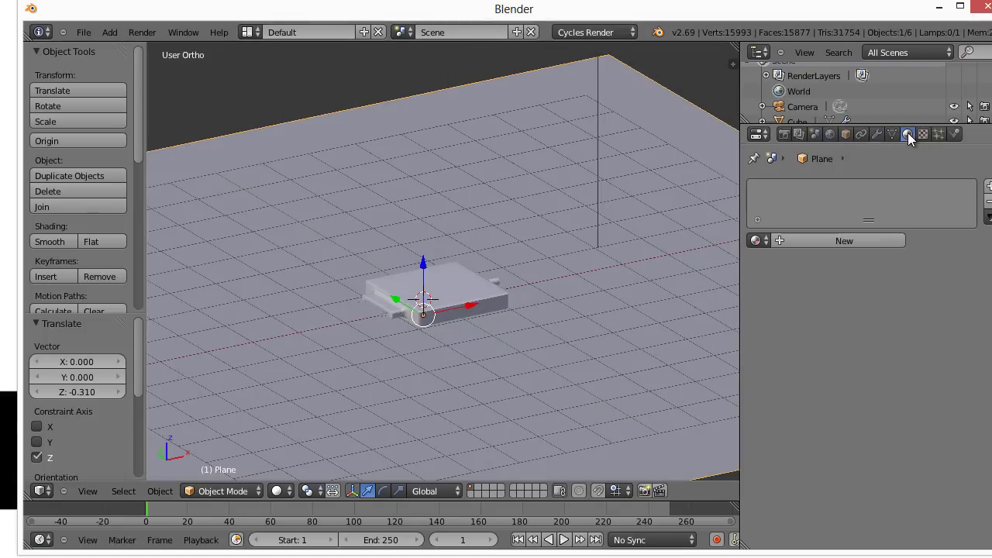
{"action": "left_click", "coordinate": [830, 135]}
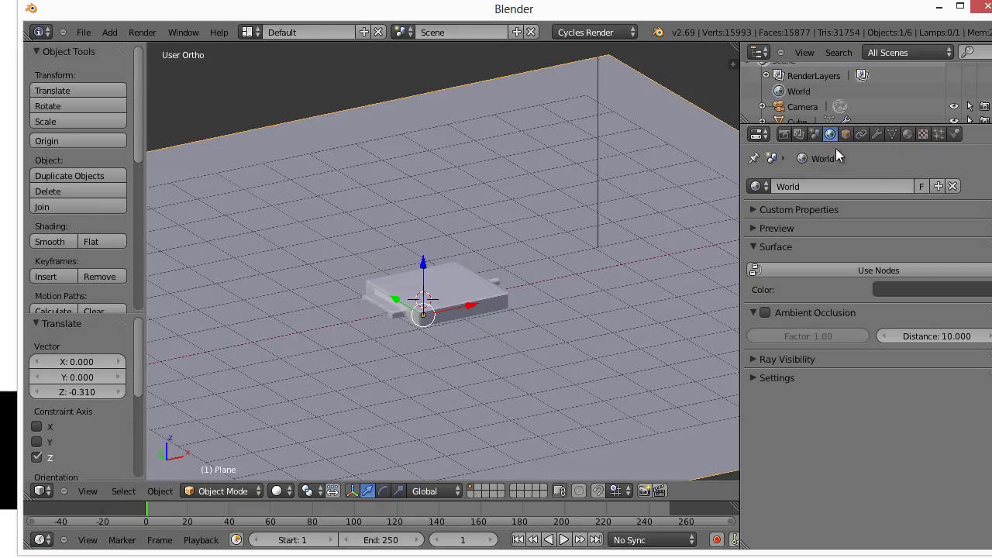
{"action": "left_click", "coordinate": [917, 289]}
{"action": "left_click_drag", "start_coordinate": [983, 137], "coordinate": [983, 142]}
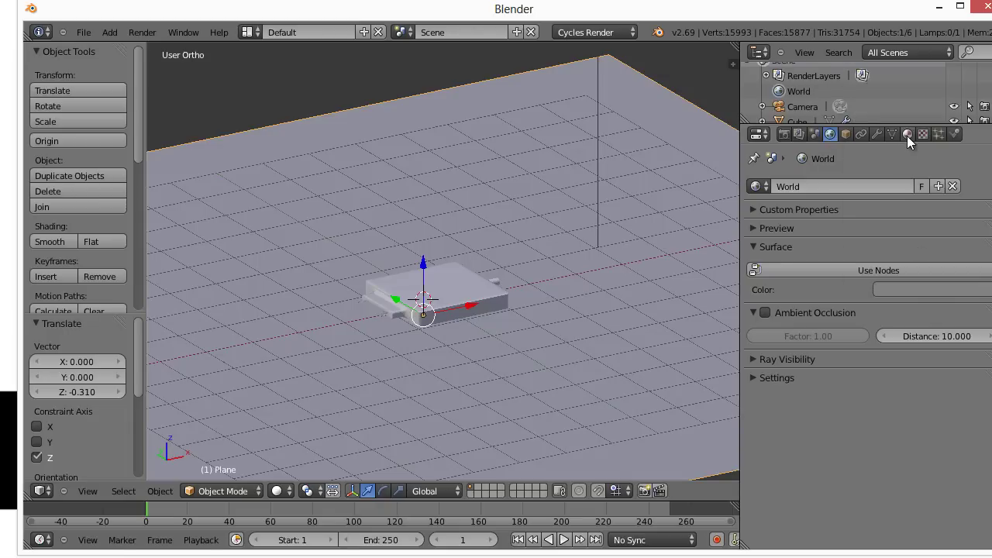
Give the floor plane a new Diffuse BSDF material and darken its colour to grey.
{"action": "left_click", "coordinate": [907, 136]}
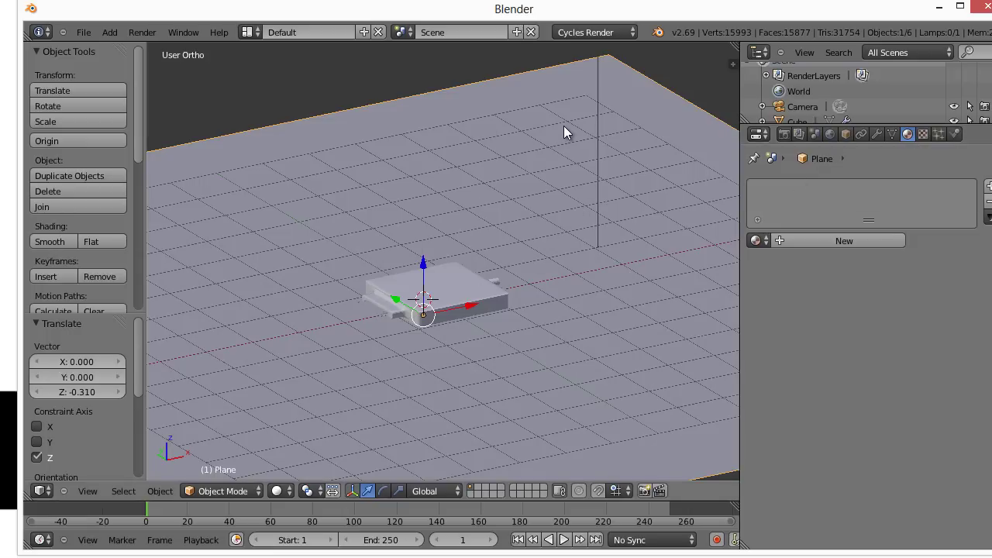
{"action": "left_click", "coordinate": [843, 245]}
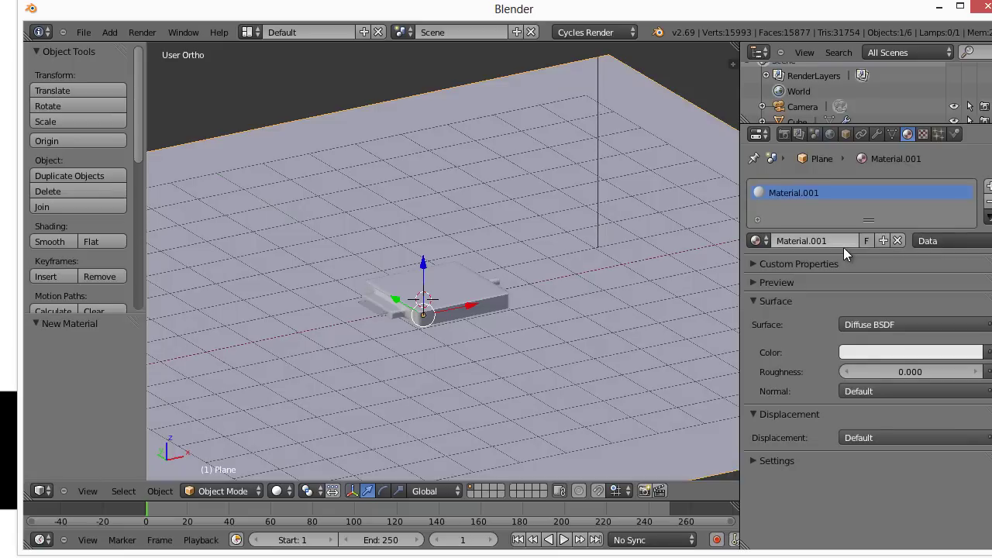
{"action": "left_click", "coordinate": [866, 353]}
{"action": "left_click", "coordinate": [970, 185]}
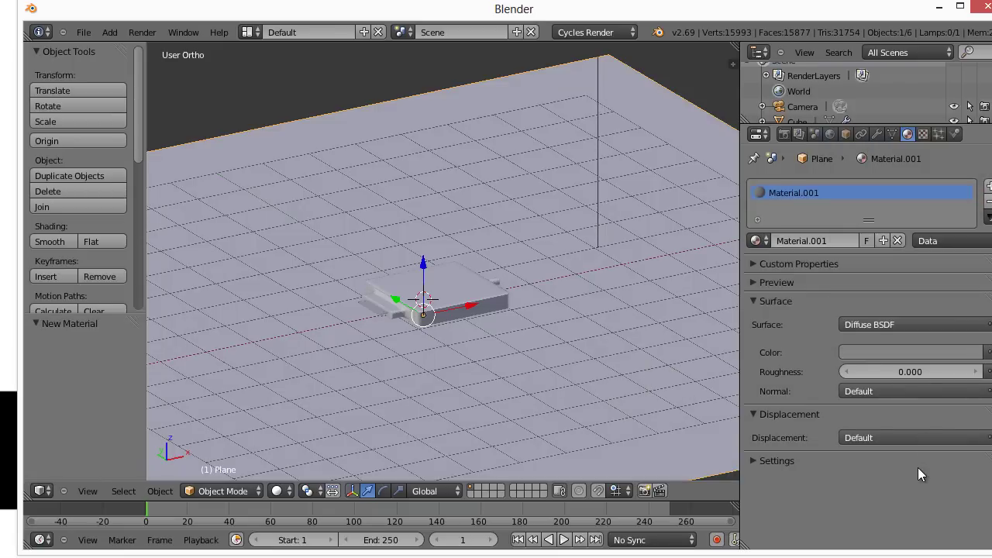
Select Cube.002 and the main body Cube, and make their shared material a node-based Mix Shader.
{"action": "scroll", "coordinate": [469, 320], "scroll_direction": "up", "scroll_amount": 4}
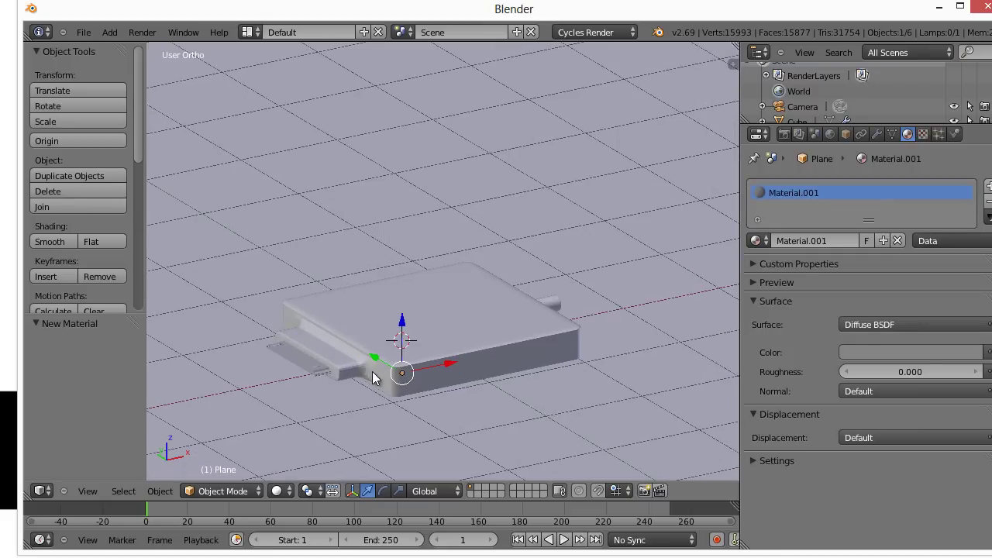
{"action": "right_click", "coordinate": [373, 377]}
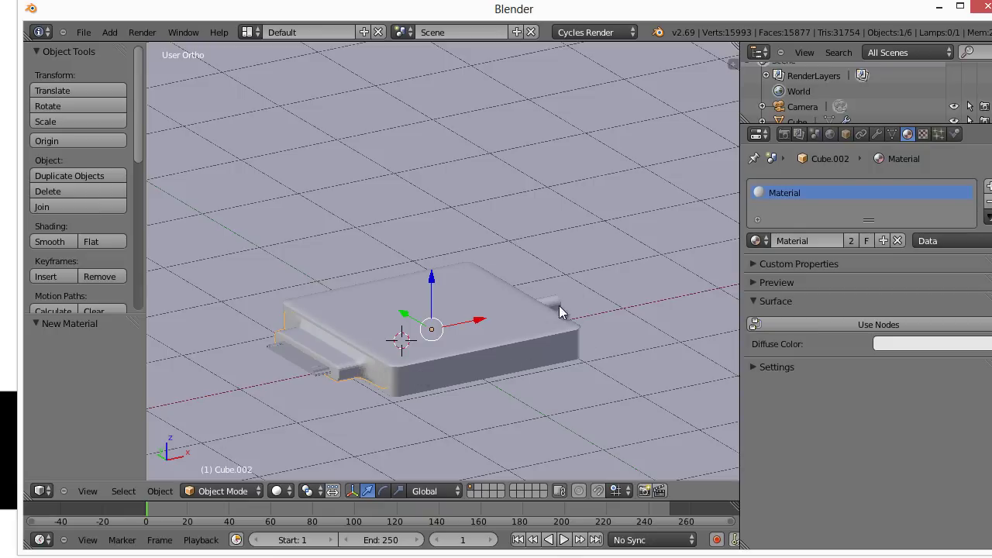
{"action": "right_click", "coordinate": [529, 338], "text": "shift"}
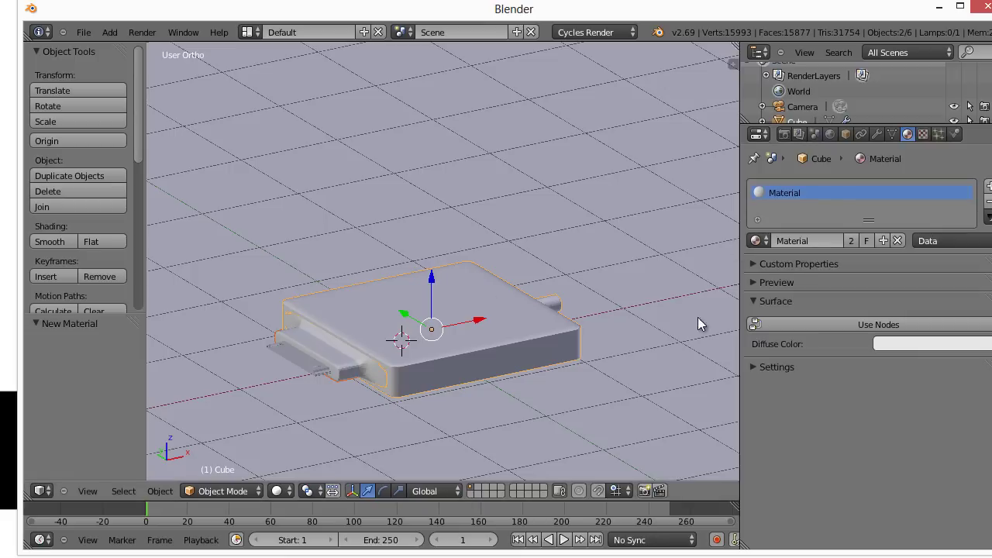
{"action": "left_click", "coordinate": [817, 320]}
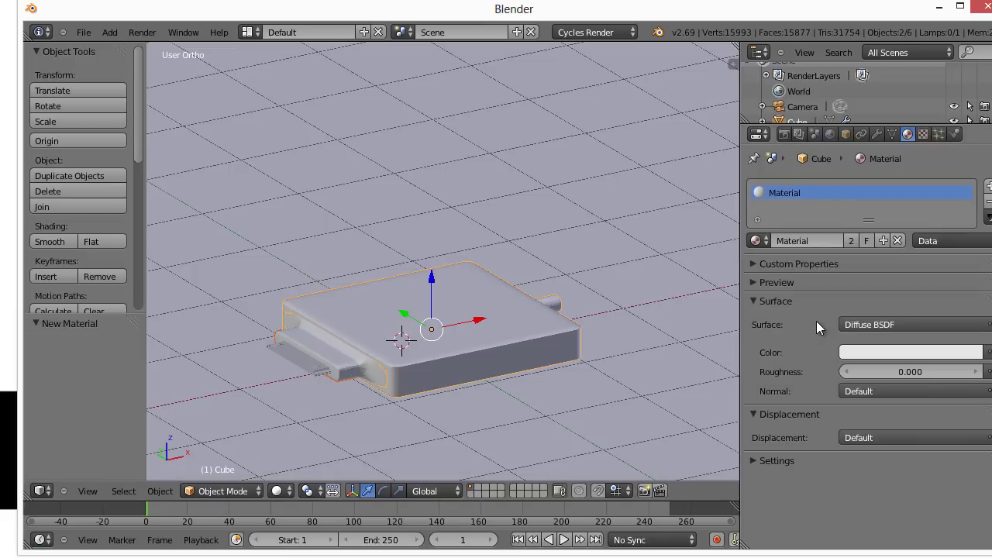
{"action": "left_click", "coordinate": [878, 325]}
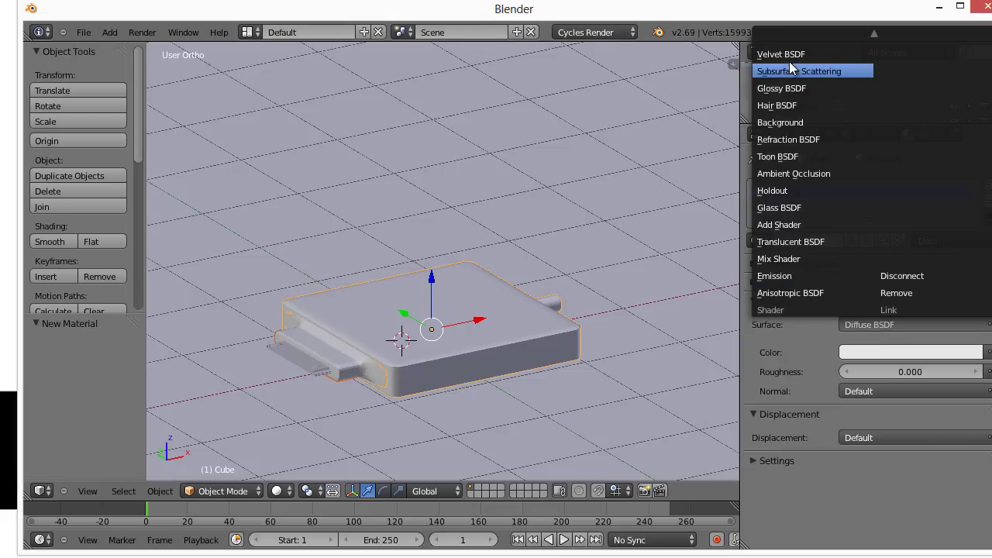
{"action": "left_click", "coordinate": [792, 260]}
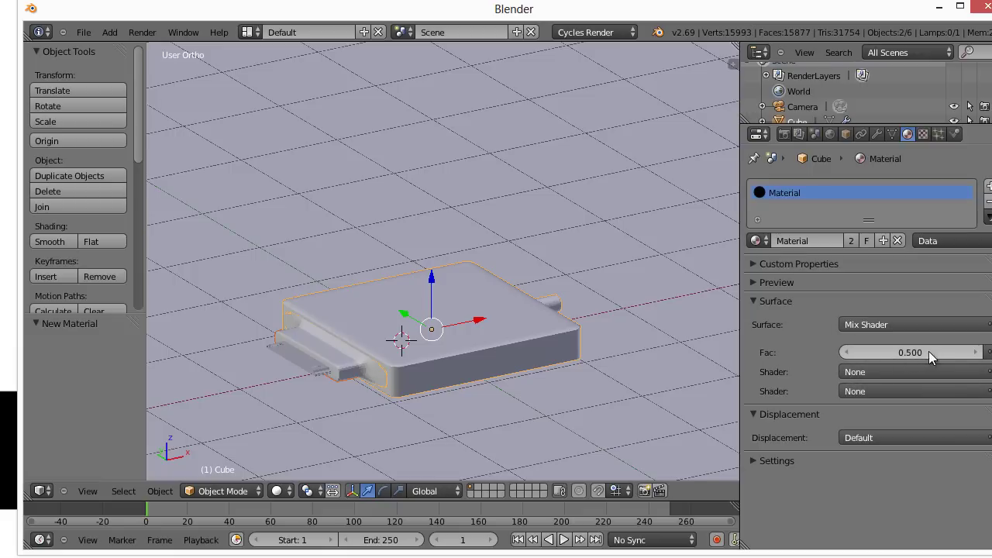
Set the first shader of the mix to Diffuse BSDF and darken its colour to grey.
{"action": "left_click", "coordinate": [864, 371]}
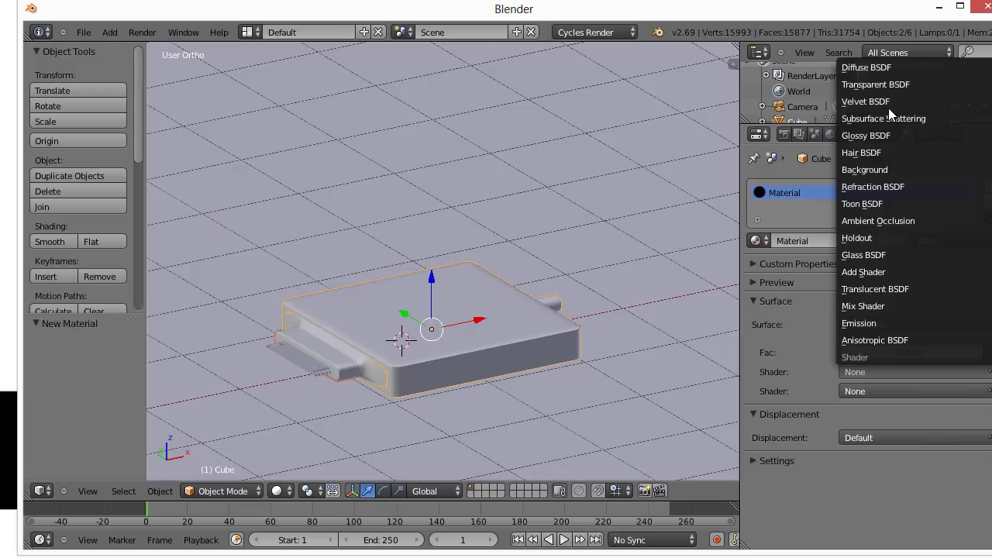
{"action": "left_click", "coordinate": [889, 67]}
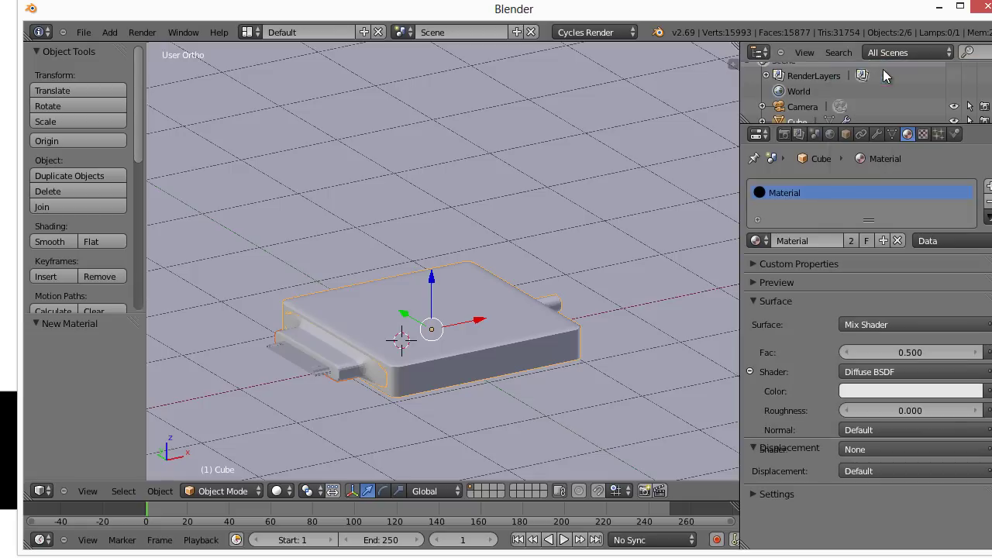
{"action": "left_click", "coordinate": [894, 390]}
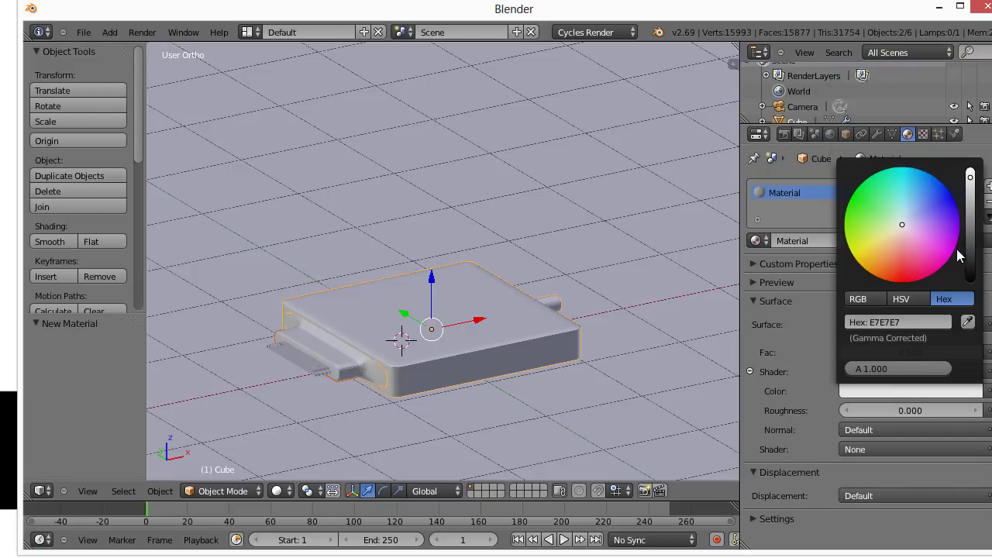
{"action": "left_click_drag", "start_coordinate": [970, 238], "coordinate": [971, 230]}
Set the second shader of the body material's mix to Anisotropic BSDF.
{"action": "left_click", "coordinate": [885, 448]}
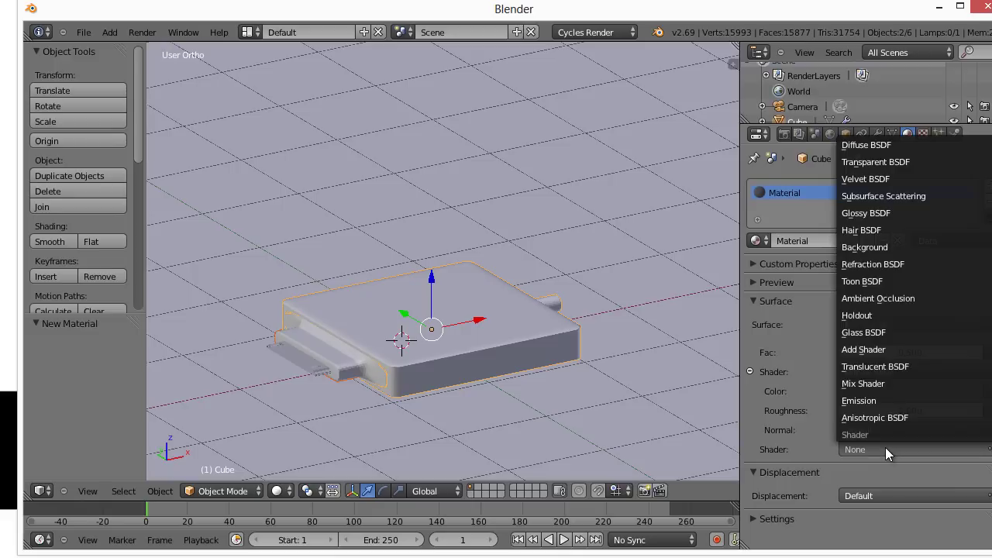
{"action": "left_click", "coordinate": [860, 449]}
{"action": "left_click", "coordinate": [880, 417]}
{"action": "scroll", "coordinate": [810, 401], "scroll_direction": "down", "scroll_amount": 3}
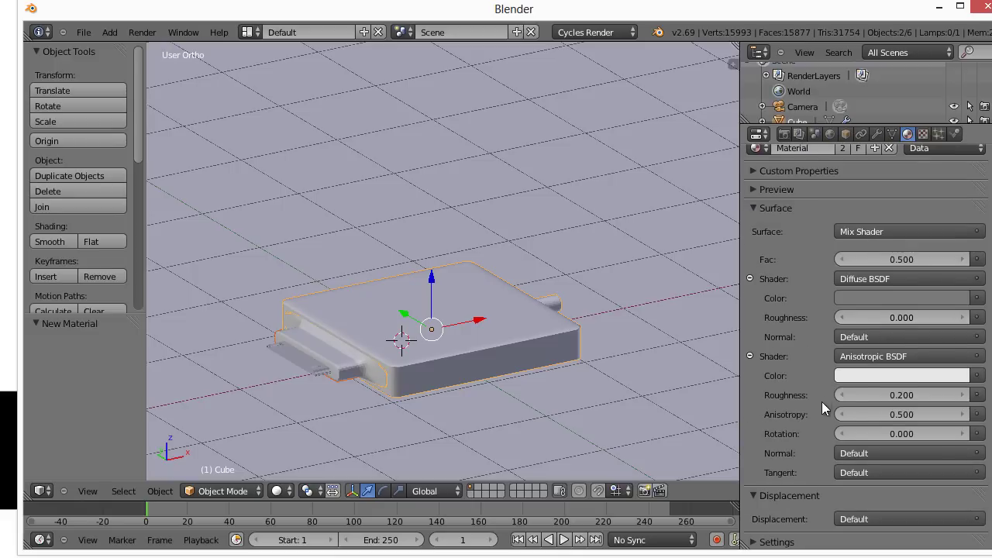
Darken the colour of the Anisotropic BSDF in the body material's mix to dark grey.
{"action": "left_click", "coordinate": [876, 376]}
{"action": "left_click", "coordinate": [954, 229]}
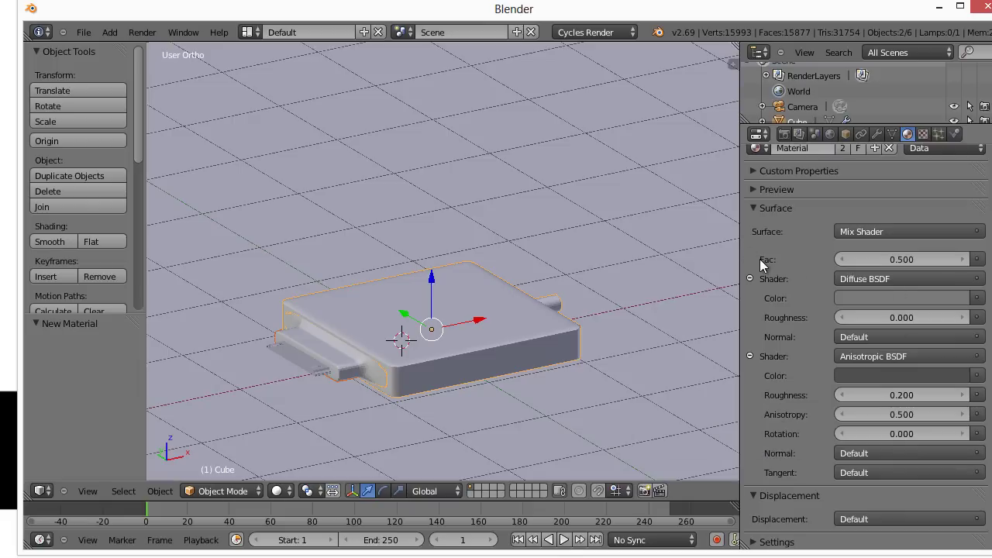
{"action": "scroll", "coordinate": [763, 259], "scroll_direction": "up", "scroll_amount": 3}
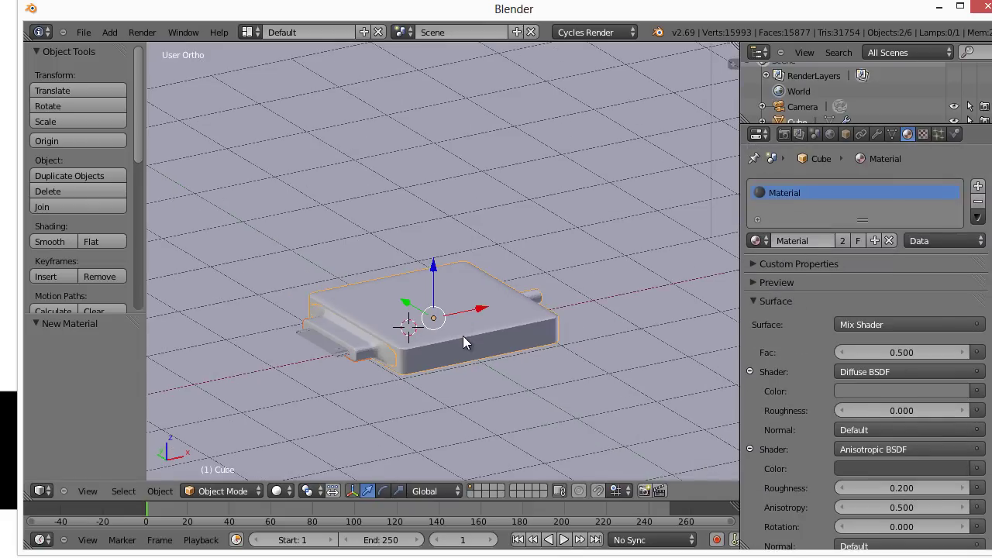
Switch the viewport to Rendered shading and examine the connector's new material up close.
{"action": "scroll", "coordinate": [463, 337], "scroll_direction": "up", "scroll_amount": 1}
{"action": "scroll", "coordinate": [472, 338], "scroll_direction": "down", "scroll_amount": 2}
{"action": "middle_click_drag", "start_coordinate": [482, 348], "coordinate": [501, 311], "text": "shift"}
{"action": "left_click", "coordinate": [279, 490]}
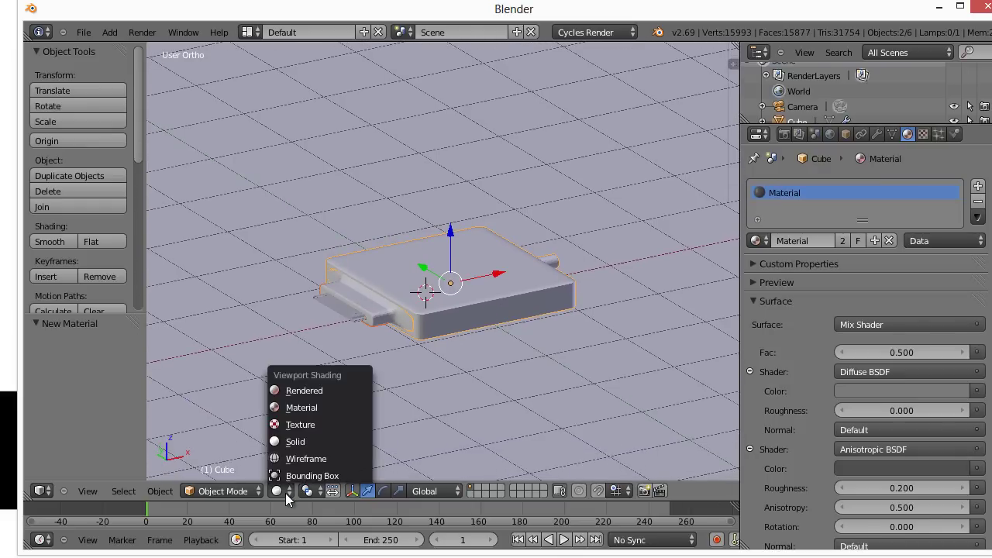
{"action": "left_click", "coordinate": [298, 392]}
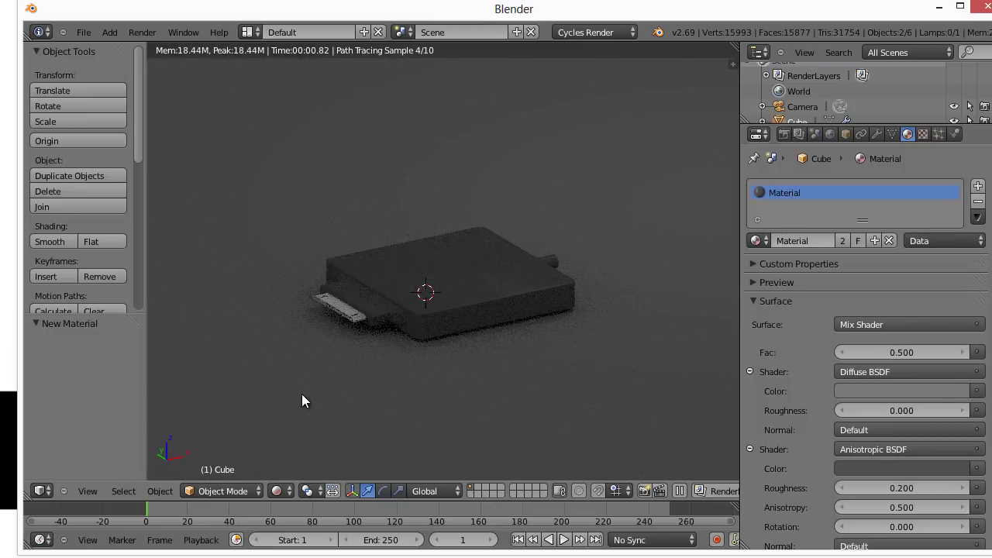
{"action": "scroll", "coordinate": [322, 385], "scroll_direction": "up", "scroll_amount": 3}
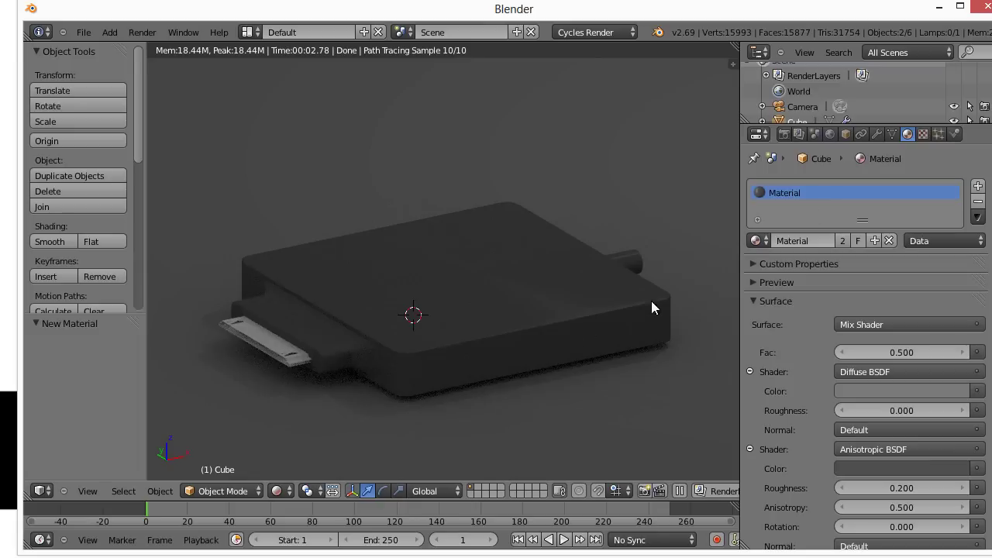
Set the Cycles render device to GPU Compute.
{"action": "left_click", "coordinate": [784, 136]}
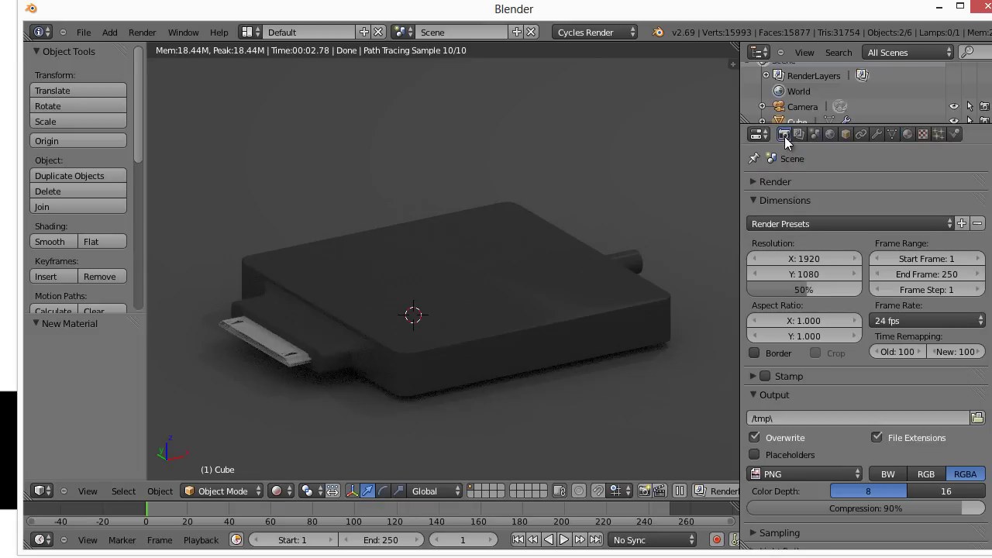
{"action": "left_click", "coordinate": [775, 181]}
{"action": "left_click", "coordinate": [853, 262]}
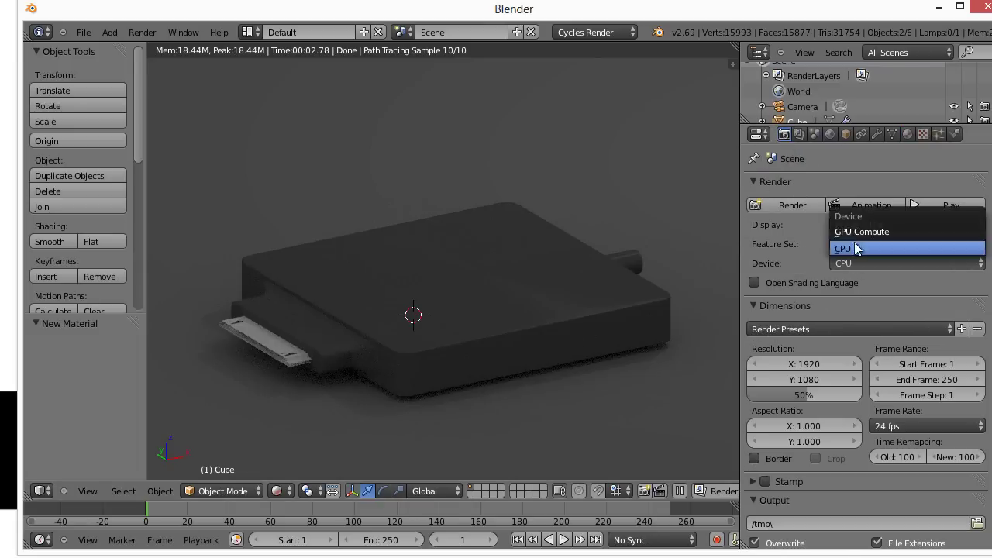
{"action": "left_click", "coordinate": [853, 233]}
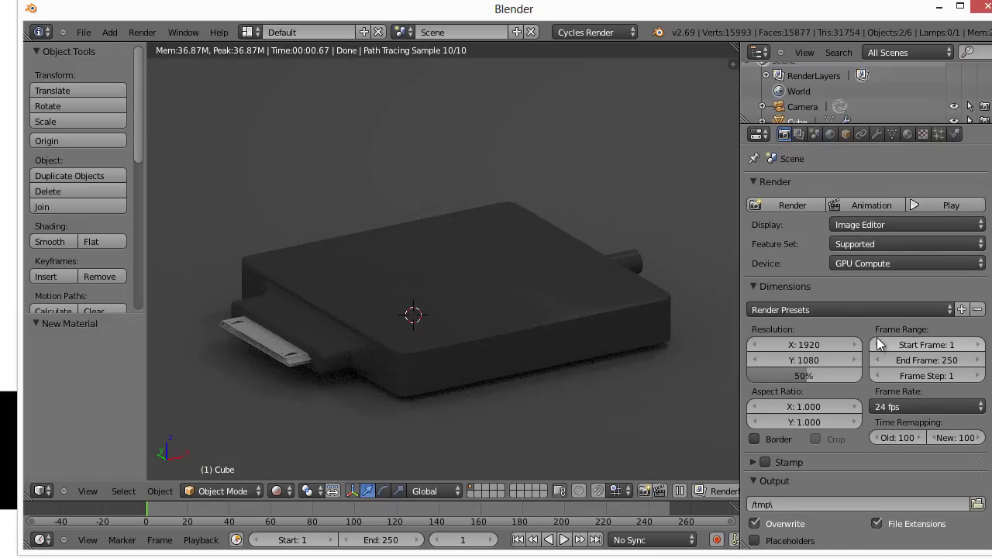
Set both the render samples and the preview samples to 100.
{"action": "scroll", "coordinate": [877, 340], "scroll_direction": "down", "scroll_amount": 2}
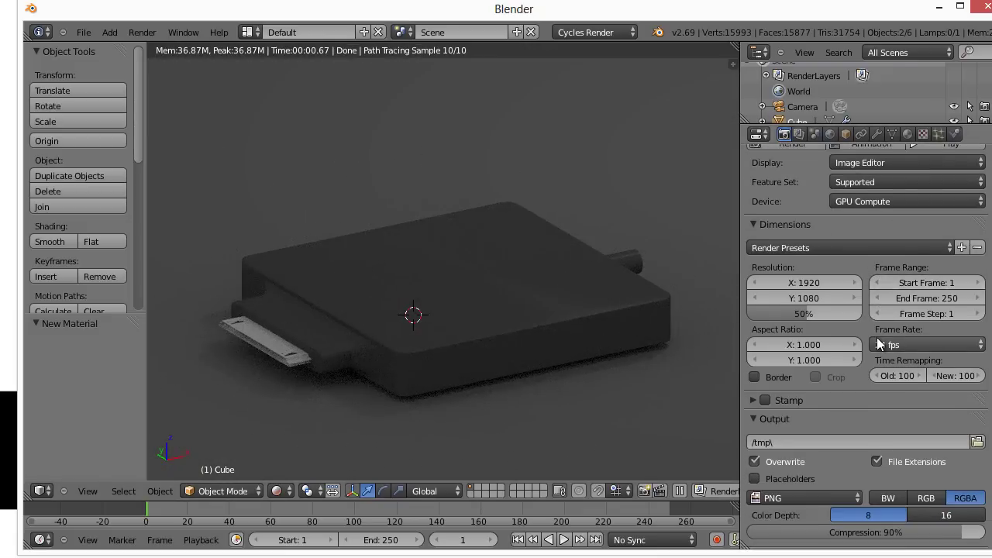
{"action": "scroll", "coordinate": [877, 342], "scroll_direction": "down", "scroll_amount": 5}
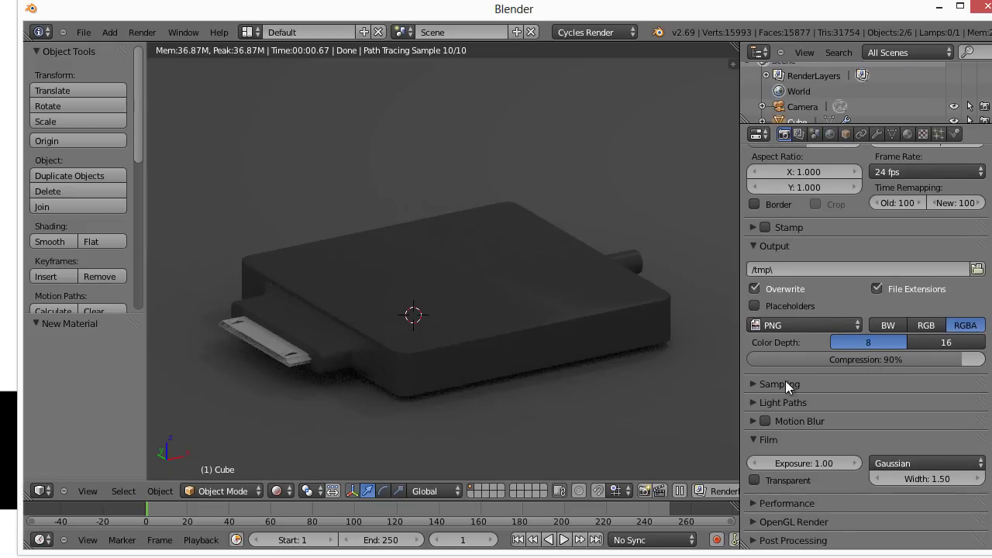
{"action": "left_click", "coordinate": [779, 384]}
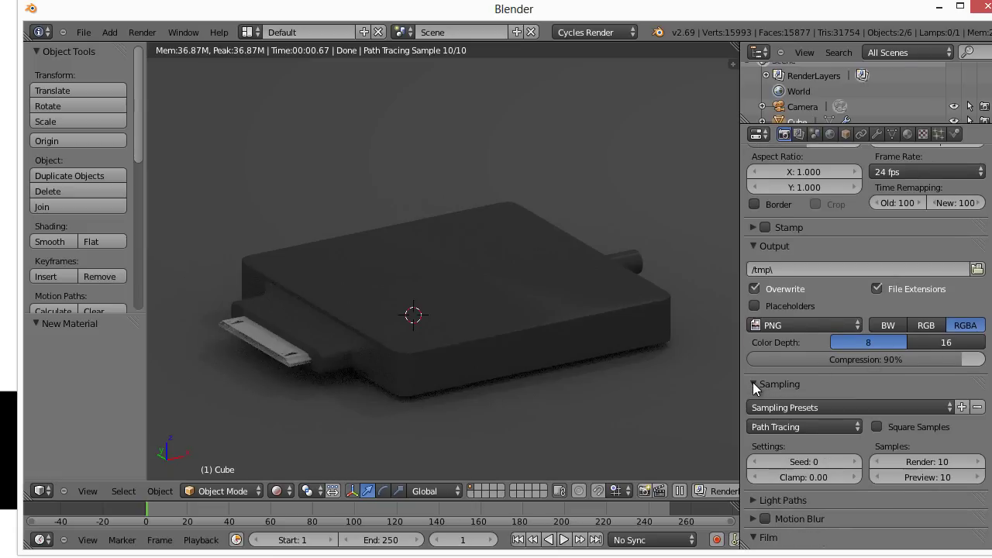
{"action": "left_click", "coordinate": [945, 462]}
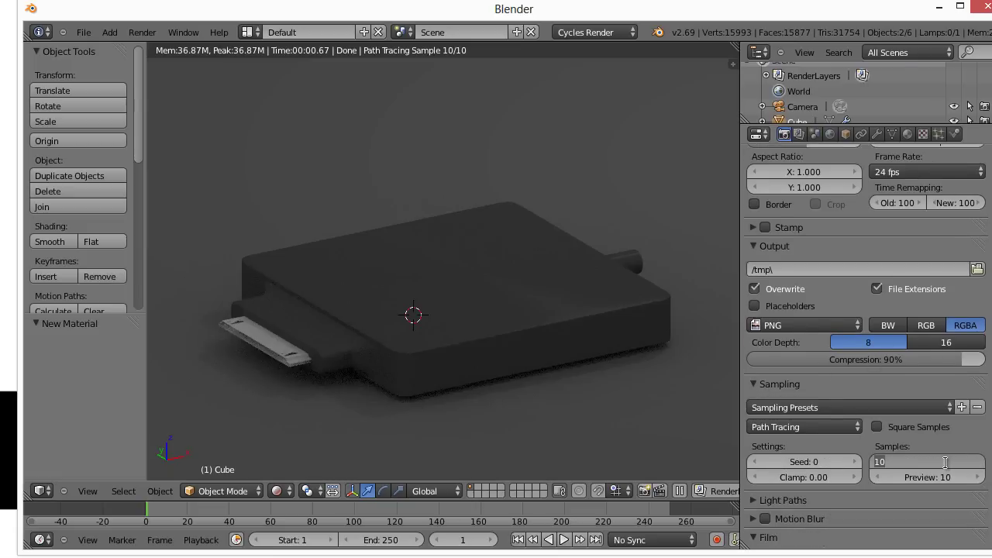
{"action": "type", "text": "100"}
{"action": "key", "text": "Return"}
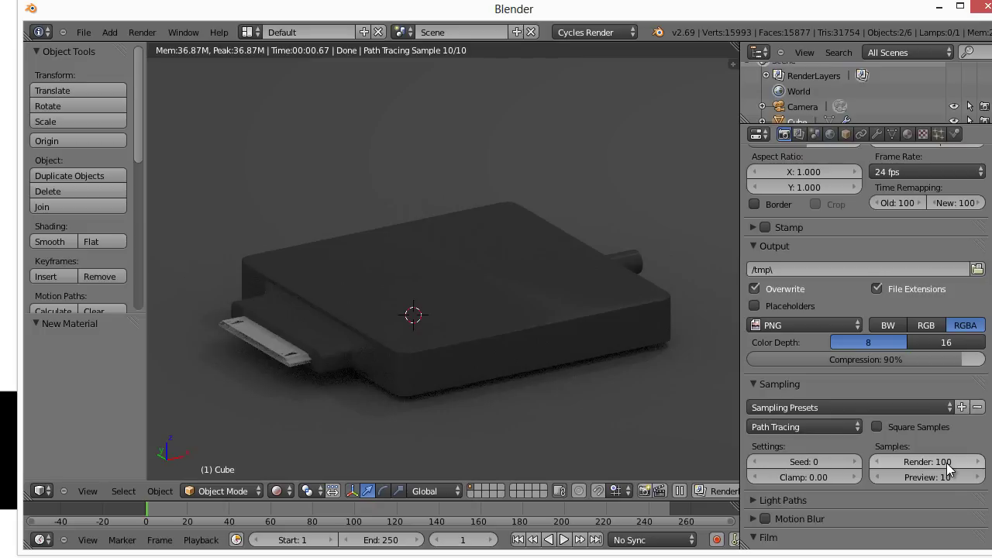
{"action": "left_click", "coordinate": [946, 477]}
{"action": "type", "text": "100"}
{"action": "key", "text": "Return"}
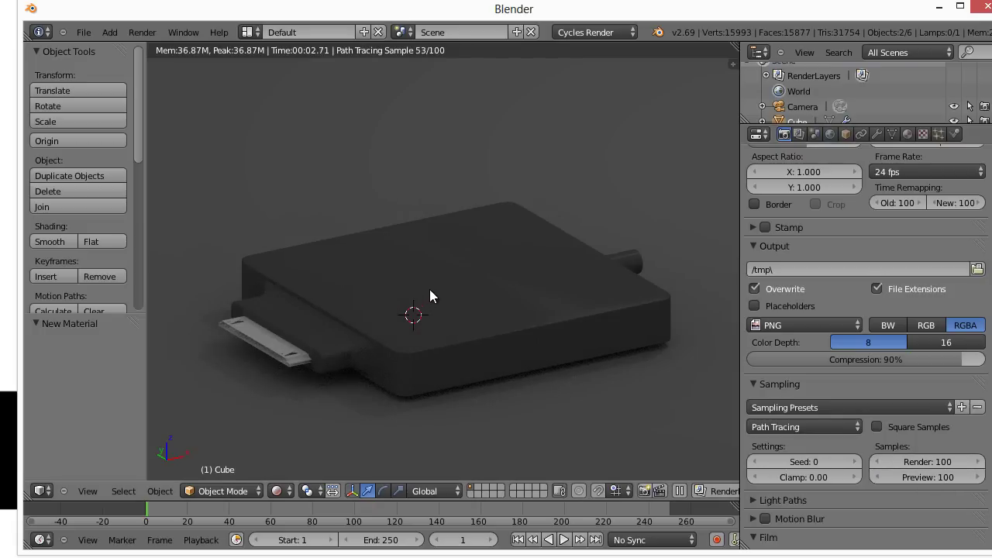
Select the floor plane and nudge it about -0.033 in X and 0.020 in Y.
{"action": "right_click", "coordinate": [440, 306]}
{"action": "key", "text": "g"}
{"action": "left_click", "coordinate": [431, 313]}
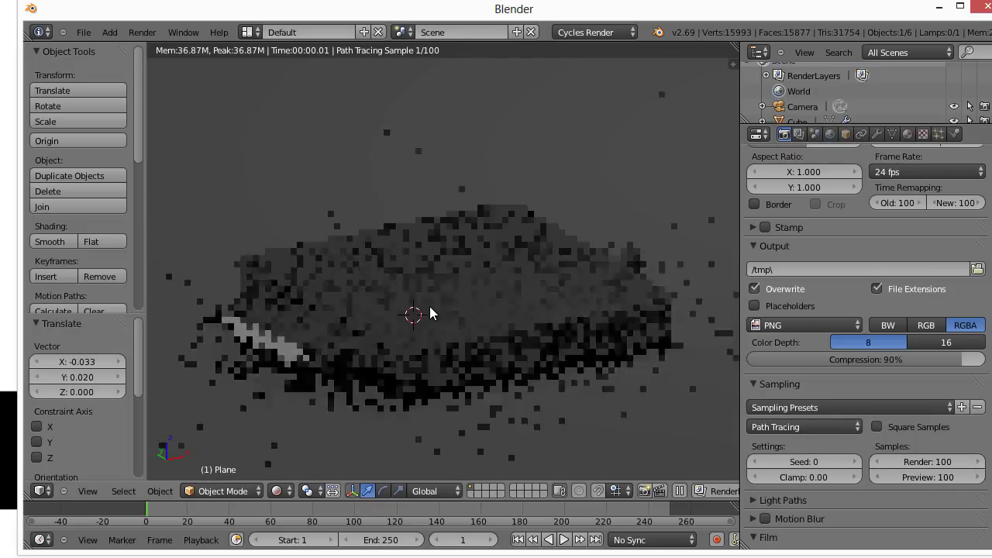
{"action": "middle_click_drag", "start_coordinate": [439, 321], "coordinate": [475, 387]}
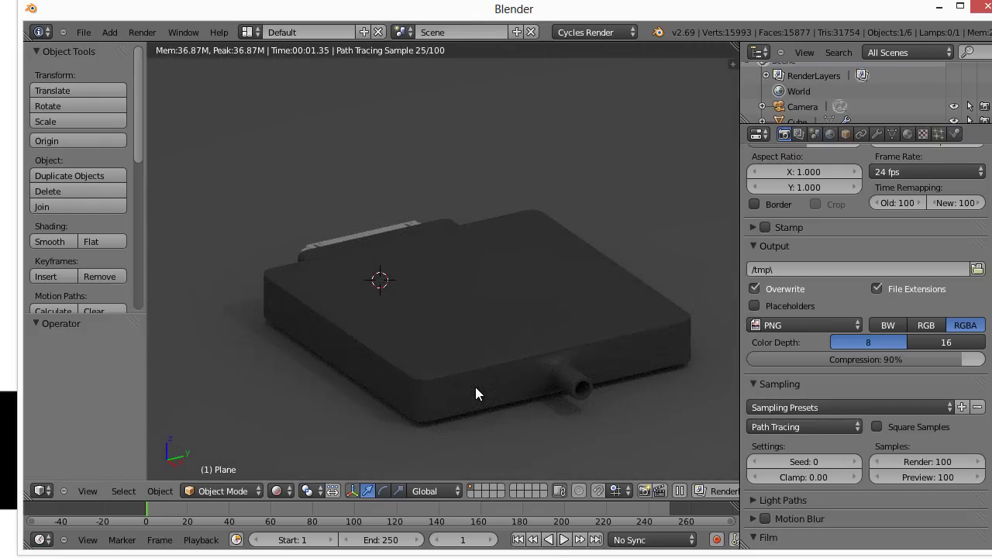
{"action": "scroll", "coordinate": [475, 393], "scroll_direction": "down", "scroll_amount": 5}
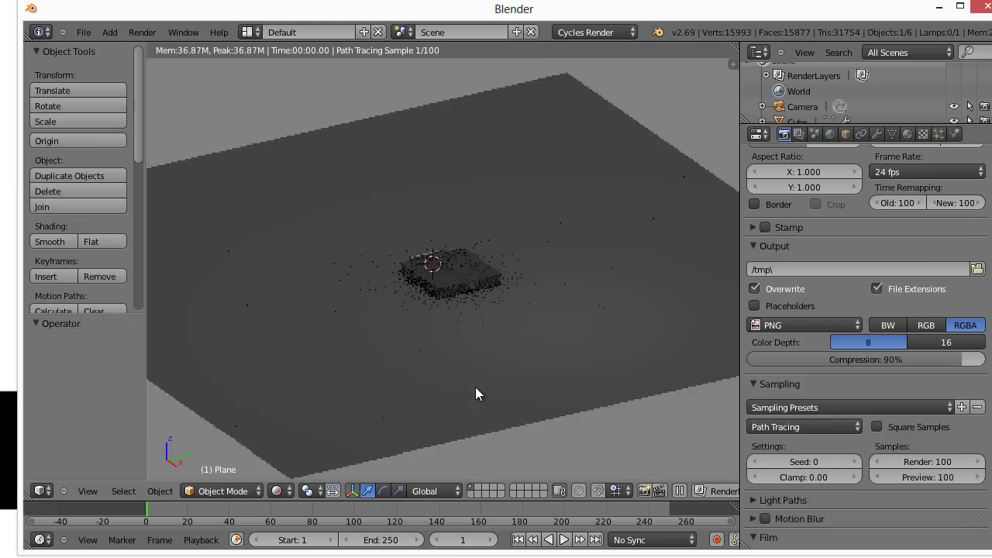
{"action": "scroll", "coordinate": [475, 394], "scroll_direction": "up", "scroll_amount": 5}
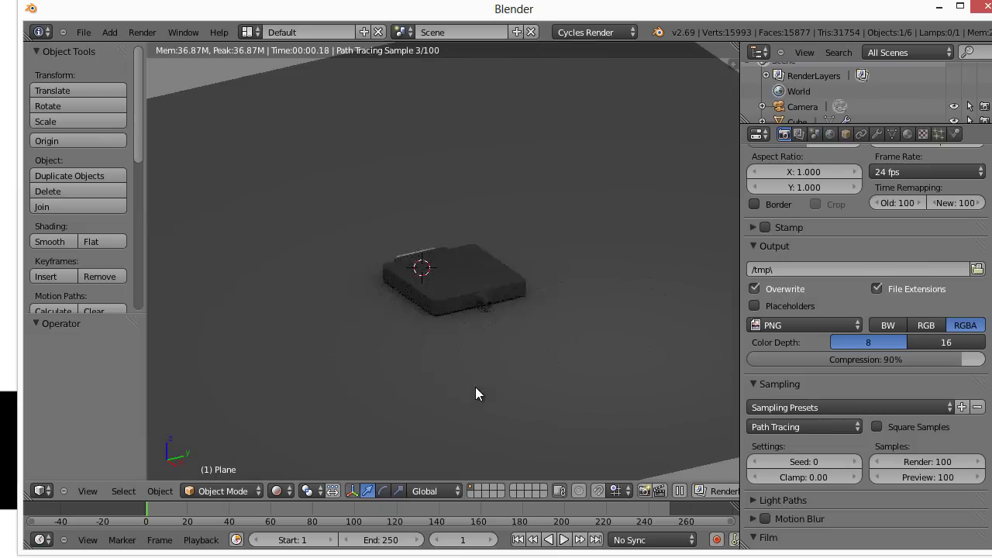
Return the viewport to Solid shading and add a plane above the floor beside the connector, at about X -0.169, Y -3.596, Z 2.5.
{"action": "left_click", "coordinate": [283, 490]}
{"action": "left_click", "coordinate": [284, 446]}
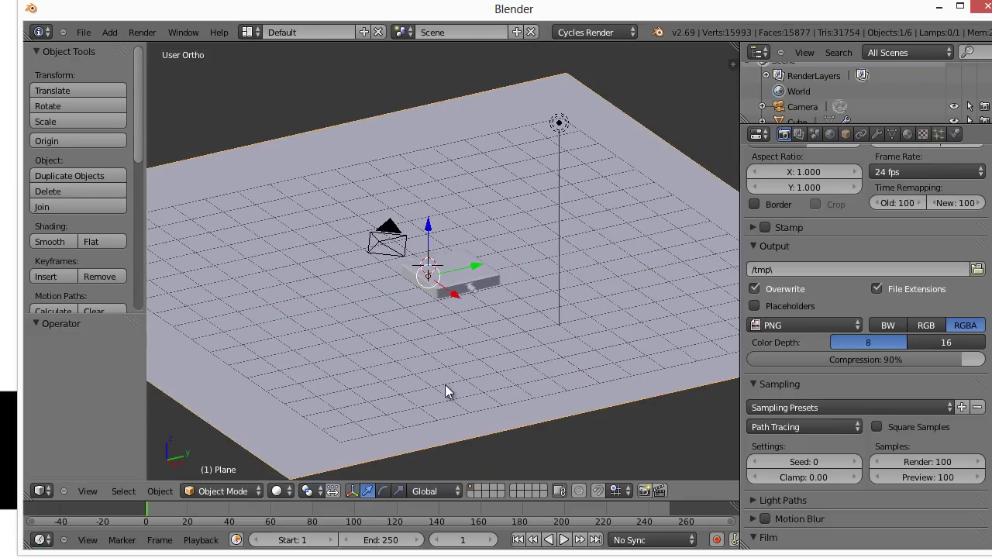
{"action": "left_click", "coordinate": [390, 247]}
{"action": "middle_click_drag", "start_coordinate": [403, 343], "coordinate": [651, 321]}
{"action": "middle_click_drag", "start_coordinate": [566, 198], "coordinate": [620, 301]}
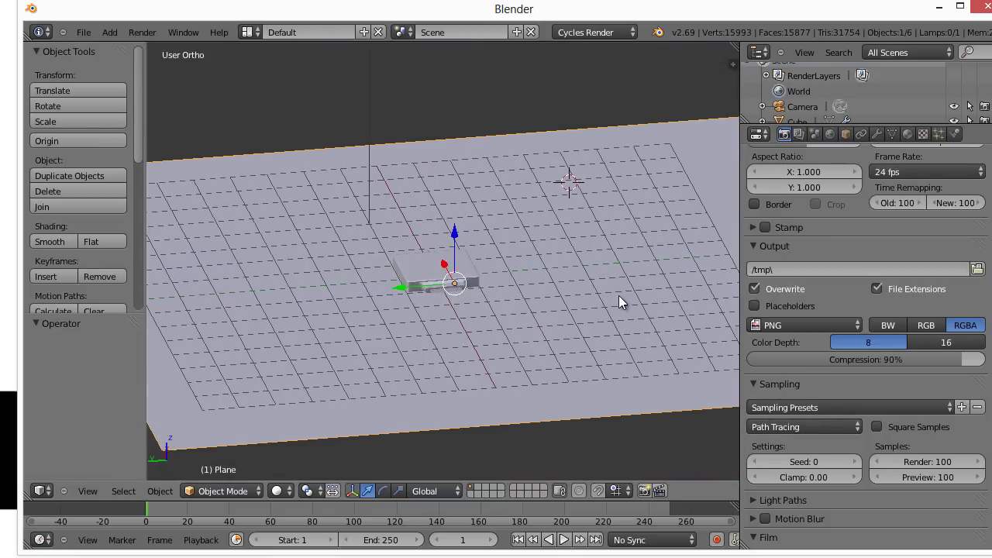
{"action": "key", "text": "shift+a"}
{"action": "mouse_move", "coordinate": [542, 217]}
{"action": "left_click", "coordinate": [574, 217]}
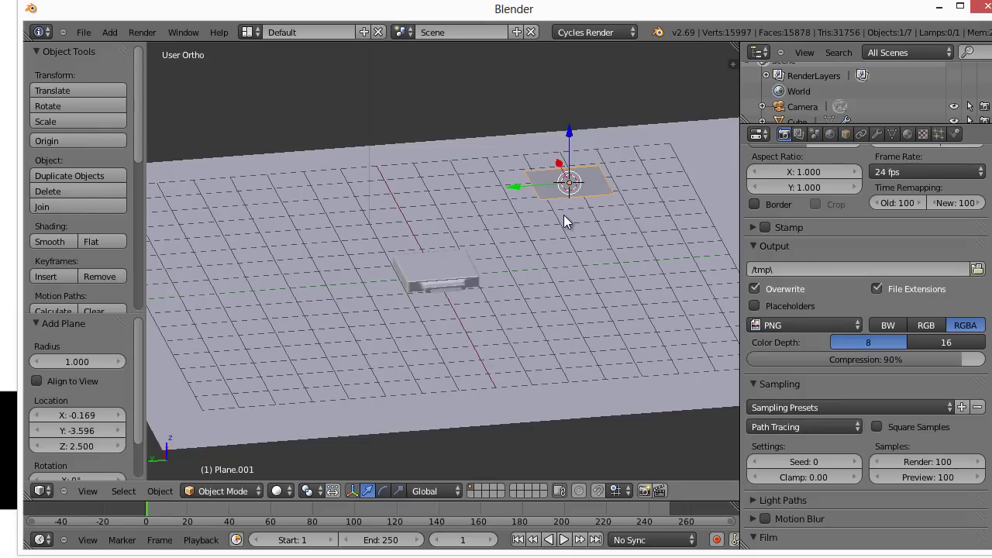
Rotate the new plane 45° about the global X axis.
{"action": "type", "text": "rx"}
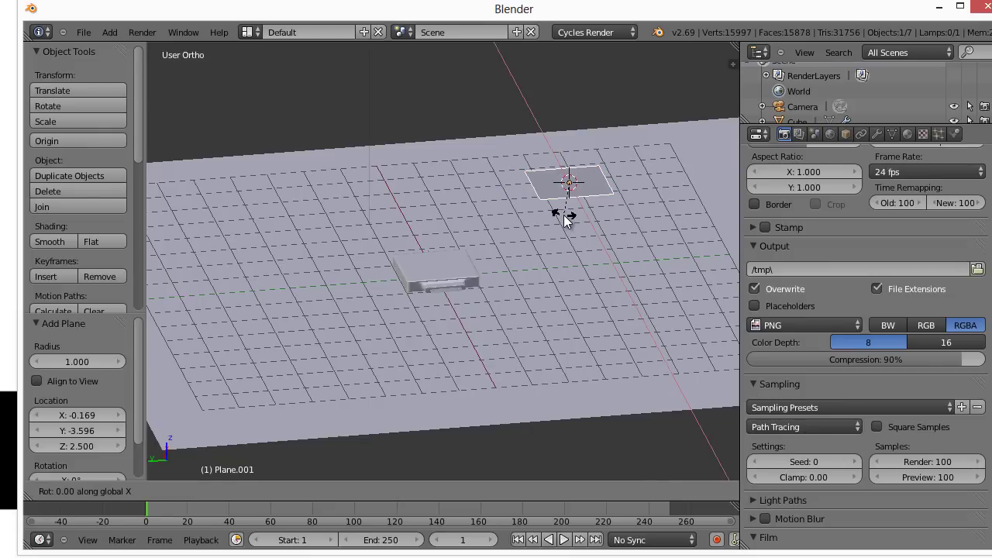
{"action": "type", "text": "45"}
{"action": "key", "text": "Return"}
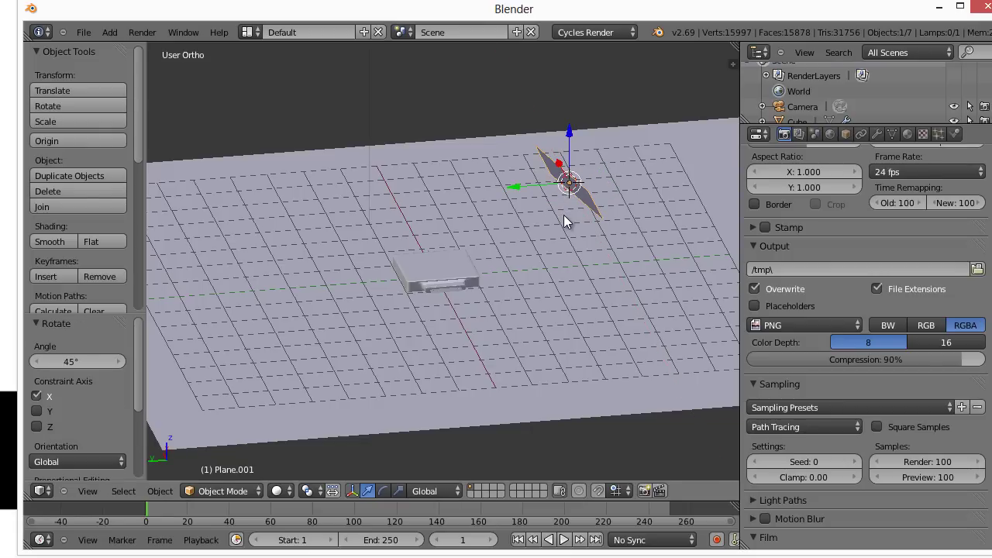
Give the tilted plane a new Emission material with a strength of 20.
{"action": "left_click", "coordinate": [907, 135]}
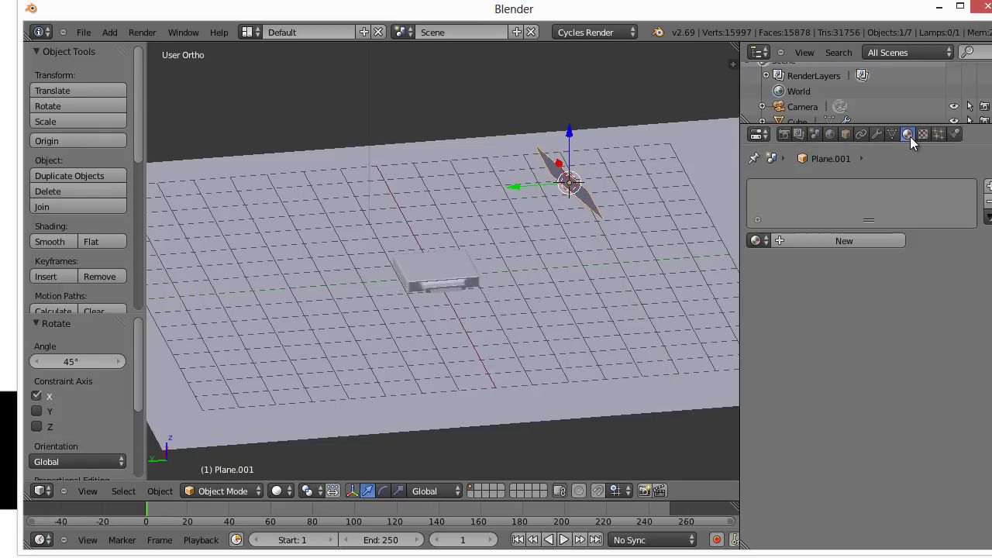
{"action": "left_click", "coordinate": [851, 241]}
{"action": "left_click", "coordinate": [862, 324]}
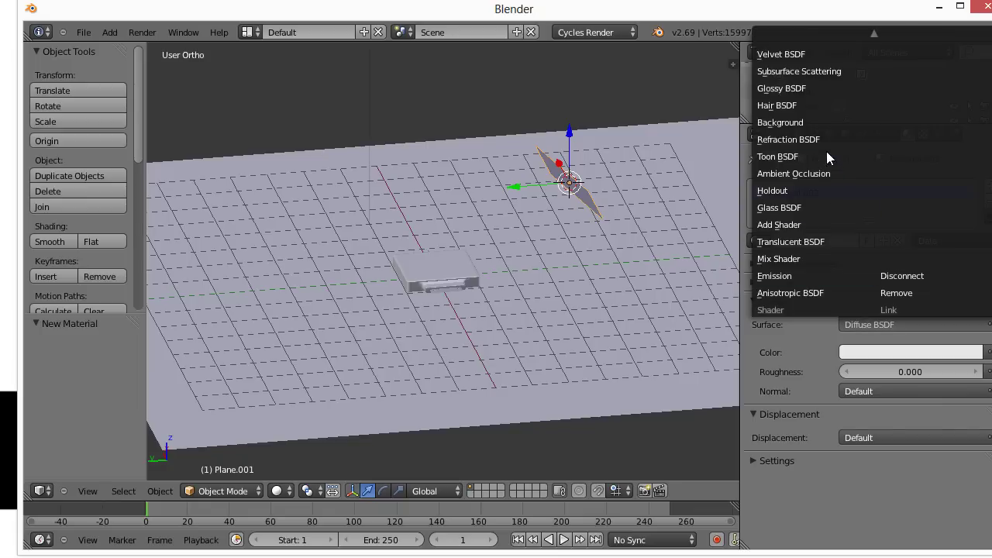
{"action": "left_click", "coordinate": [801, 274]}
{"action": "left_click", "coordinate": [922, 373]}
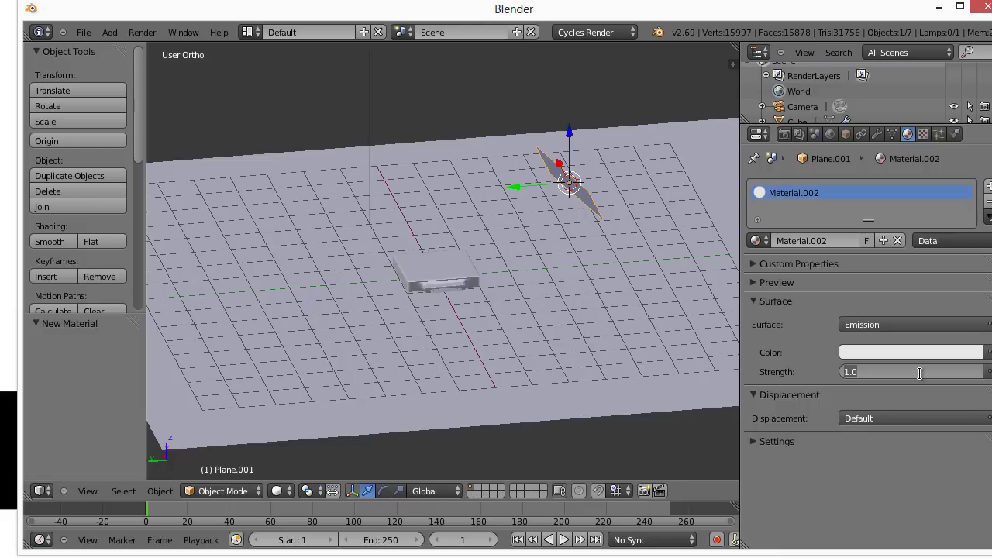
{"action": "type", "text": "20"}
{"action": "key", "text": "Return"}
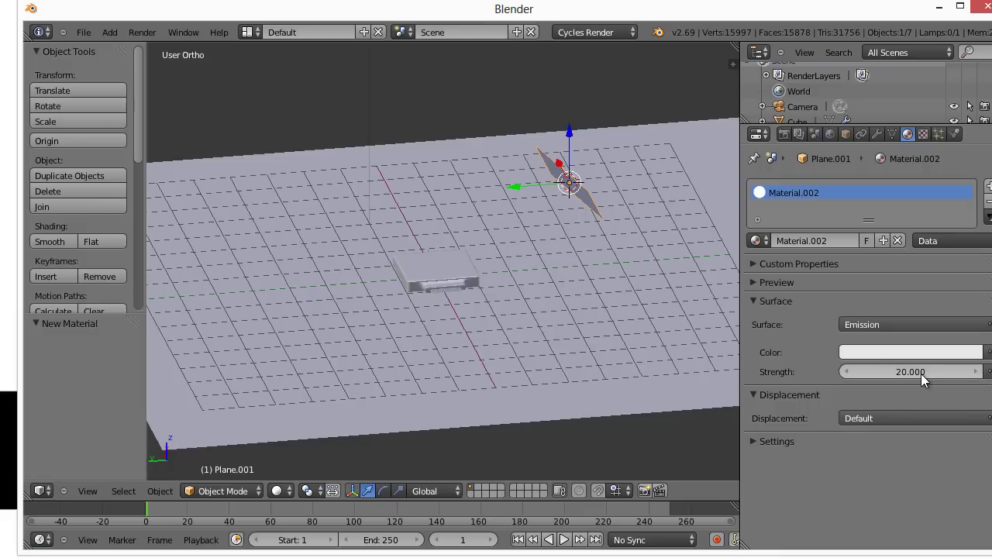
Preview the scene in Rendered shading and examine the plane light's effect on the connector from several sides.
{"action": "left_click", "coordinate": [241, 493]}
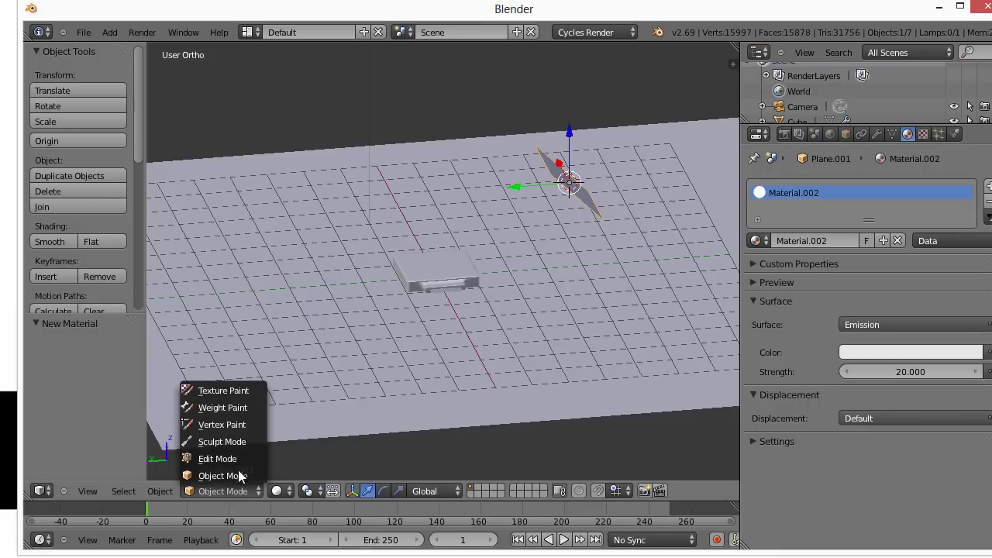
{"action": "left_click", "coordinate": [221, 474]}
{"action": "left_click", "coordinate": [277, 491]}
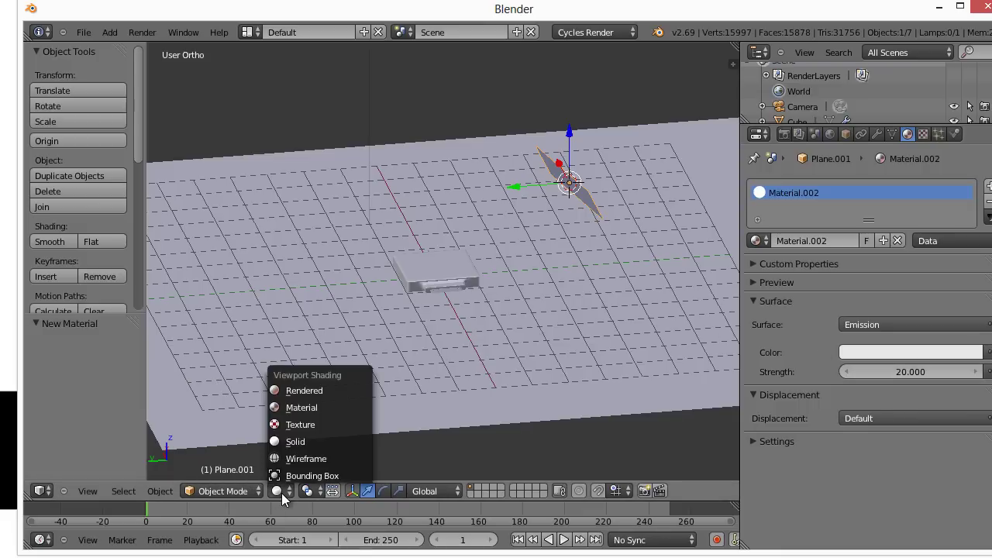
{"action": "left_click", "coordinate": [295, 392]}
{"action": "scroll", "coordinate": [453, 336], "scroll_direction": "up", "scroll_amount": 8}
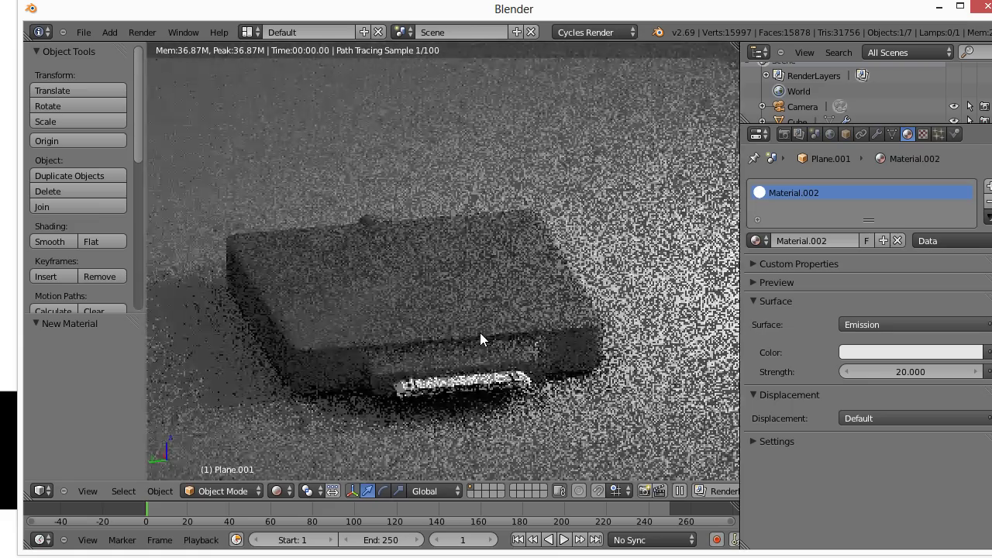
{"action": "middle_click_drag", "start_coordinate": [480, 332], "coordinate": [524, 327]}
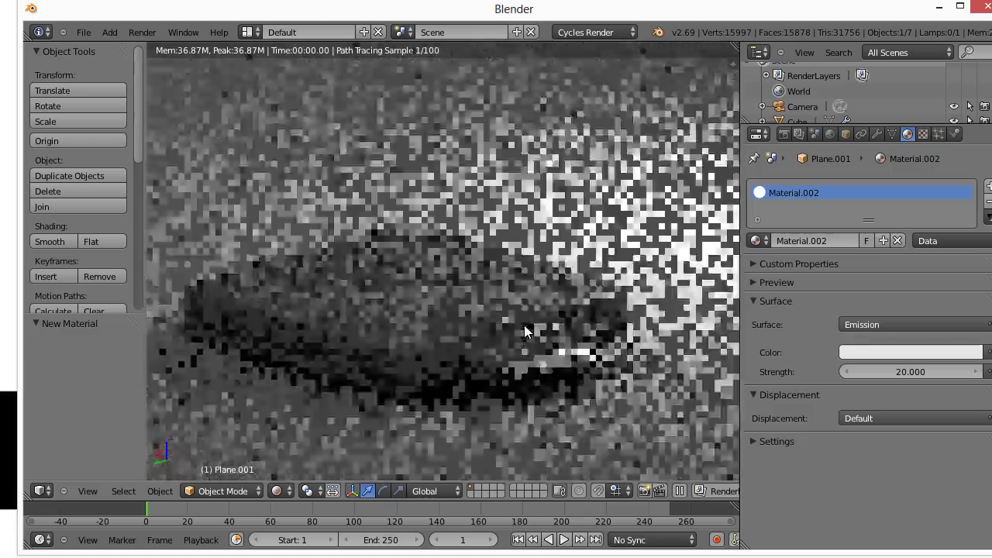
{"action": "scroll", "coordinate": [426, 348], "scroll_direction": "up", "scroll_amount": 2}
{"action": "scroll", "coordinate": [448, 342], "scroll_direction": "up", "scroll_amount": 4}
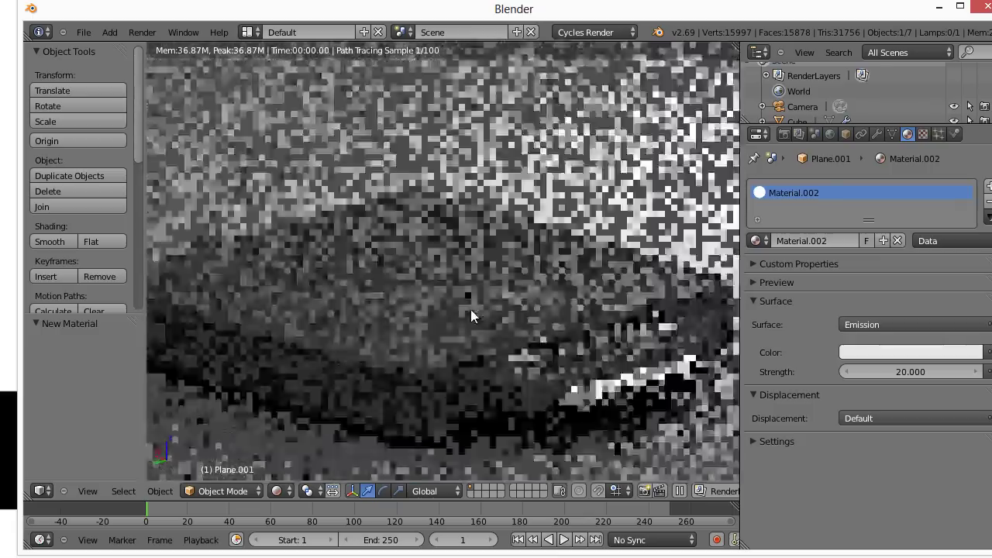
{"action": "scroll", "coordinate": [484, 276], "scroll_direction": "down", "scroll_amount": 4}
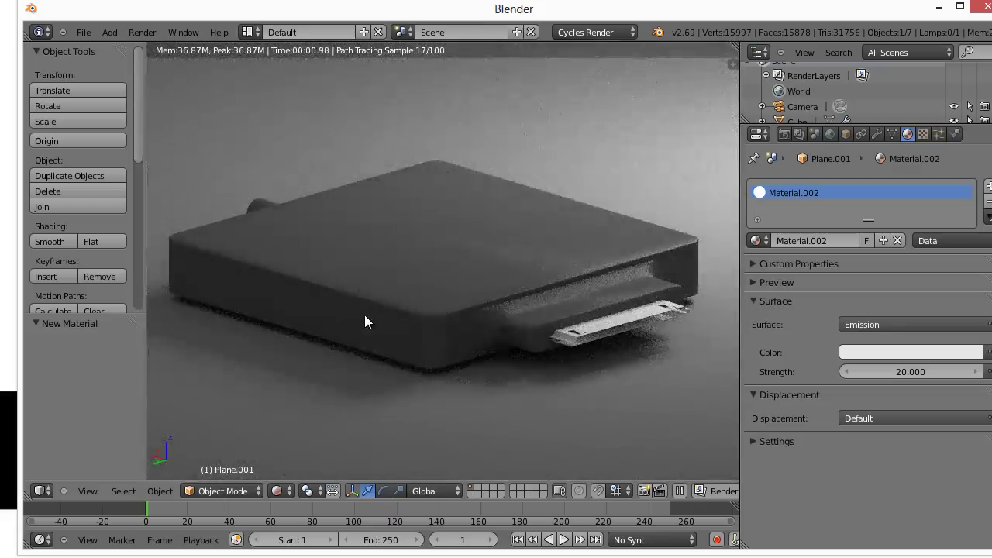
{"action": "middle_click_drag", "start_coordinate": [365, 317], "coordinate": [674, 304]}
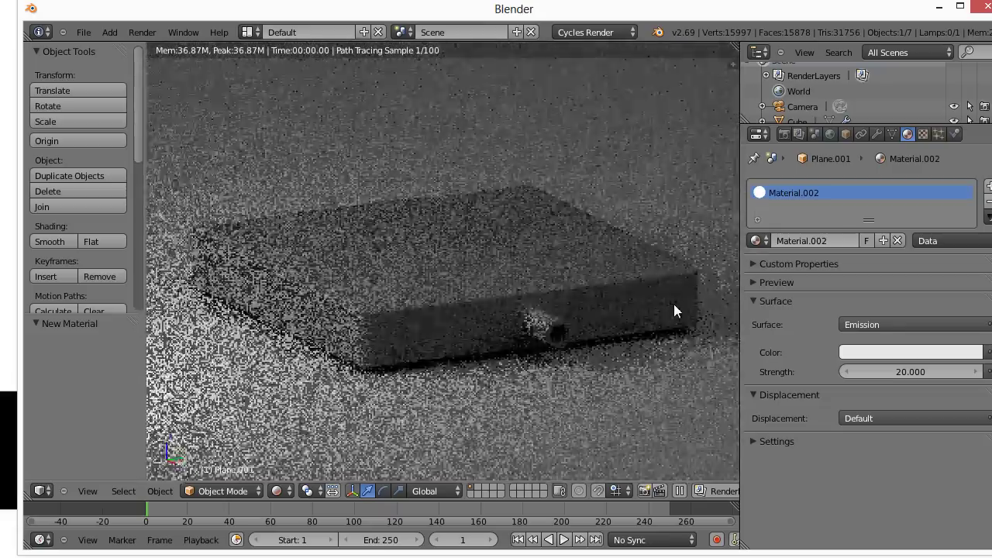
{"action": "middle_click_drag", "start_coordinate": [516, 330], "coordinate": [521, 340]}
{"action": "scroll", "coordinate": [493, 338], "scroll_direction": "up", "scroll_amount": 1}
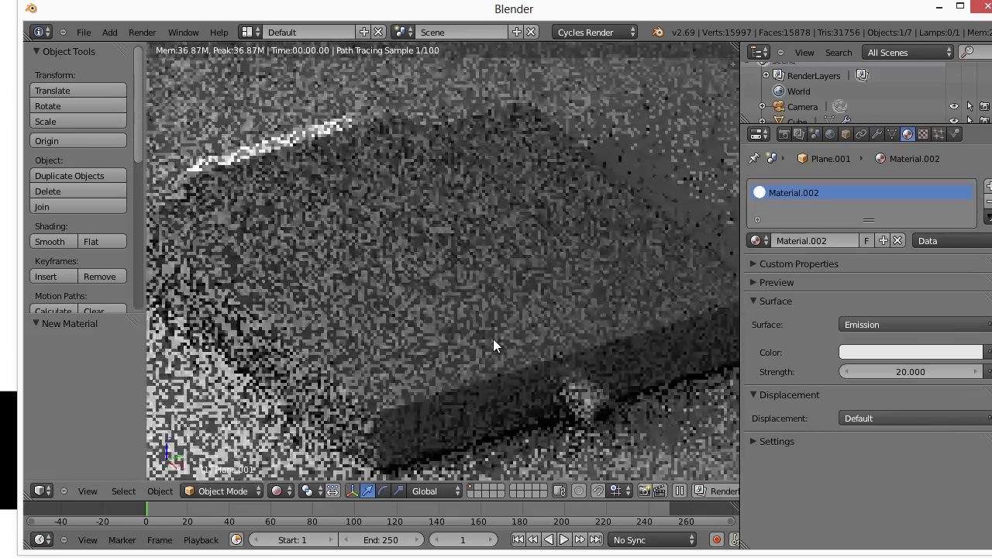
Give the connector's metal plug insert at the back a new material with an Anisotropic BSDF surface.
{"action": "scroll", "coordinate": [492, 339], "scroll_direction": "down", "scroll_amount": 1}
{"action": "middle_click_drag", "start_coordinate": [485, 328], "coordinate": [499, 340], "text": "shift"}
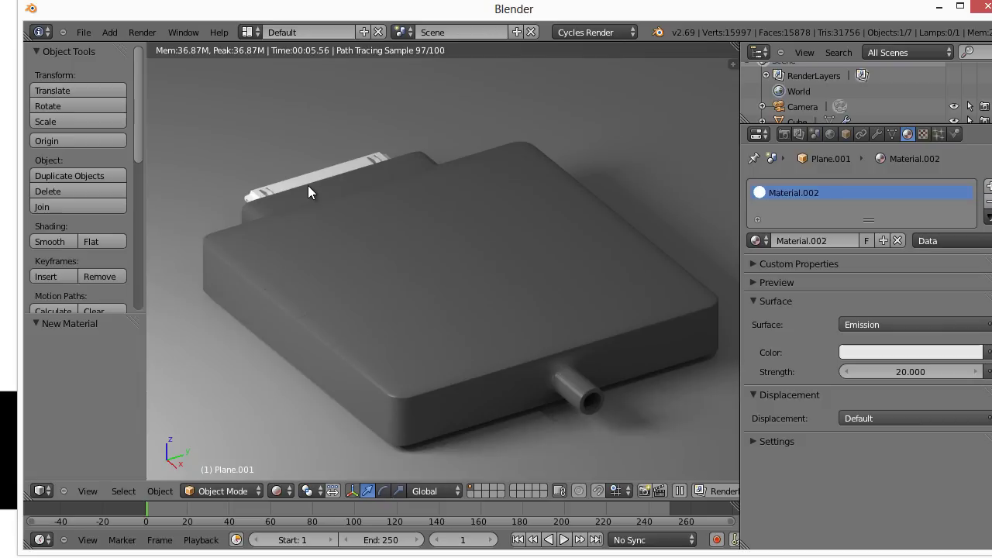
{"action": "right_click", "coordinate": [323, 172]}
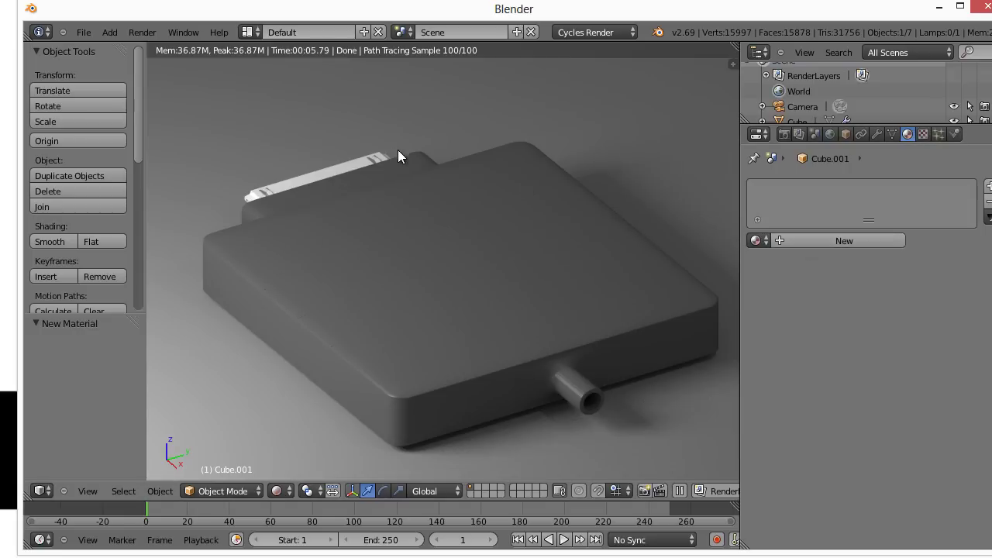
{"action": "left_click", "coordinate": [813, 240]}
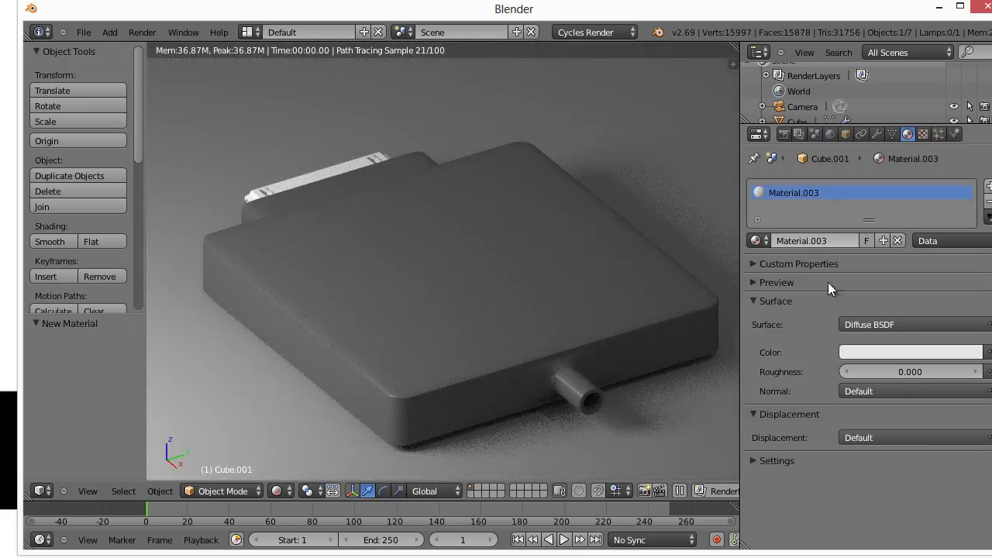
{"action": "left_click", "coordinate": [869, 325]}
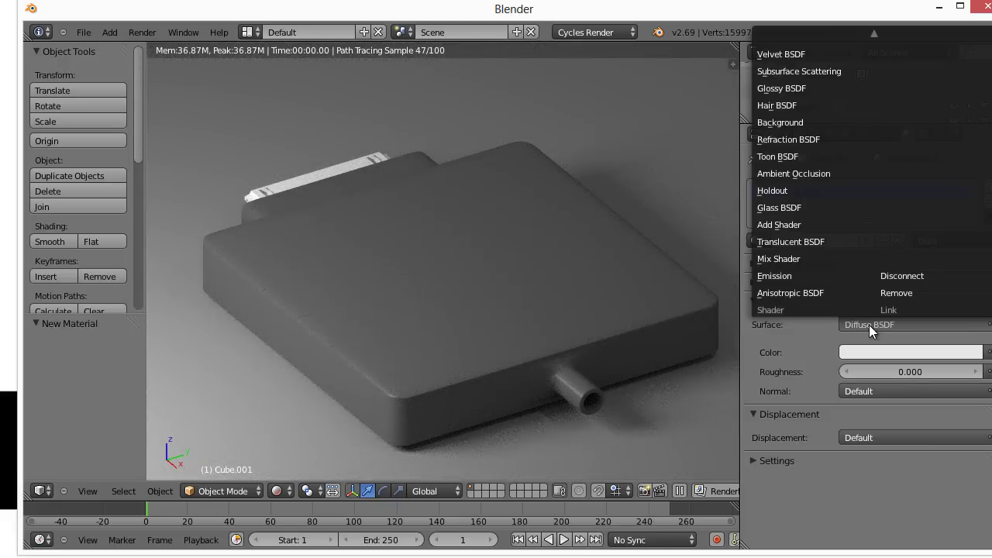
{"action": "left_click", "coordinate": [804, 293]}
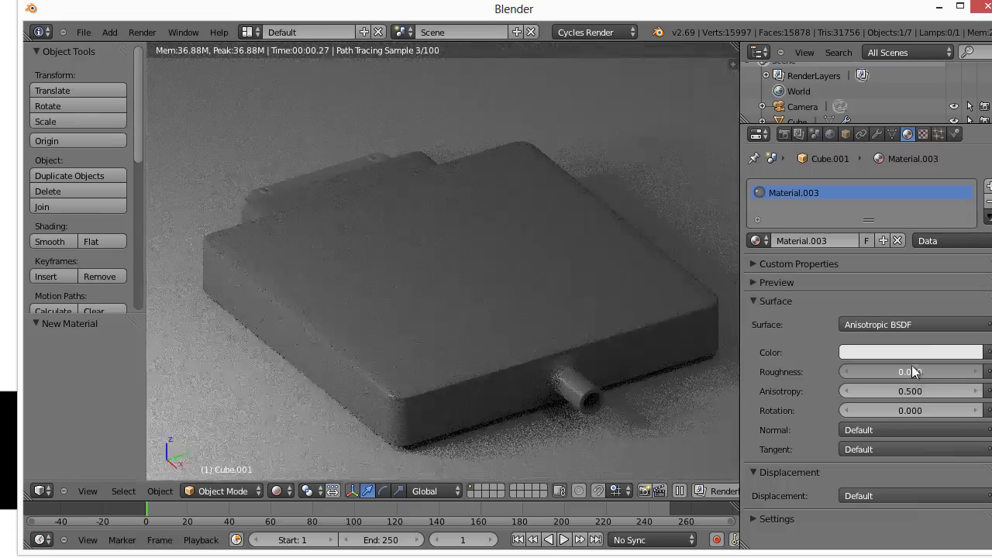
Adjust the plug insert material's color brightness and set its anisotropy to 0.632.
{"action": "left_click", "coordinate": [908, 353]}
{"action": "left_click_drag", "start_coordinate": [970, 144], "coordinate": [972, 143]}
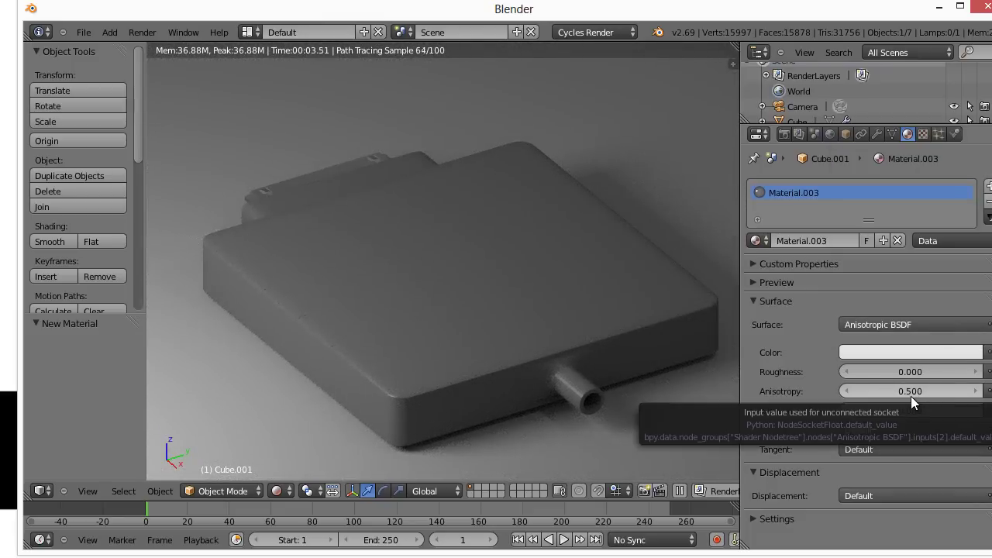
{"action": "left_click_drag", "start_coordinate": [904, 389], "coordinate": [936, 393]}
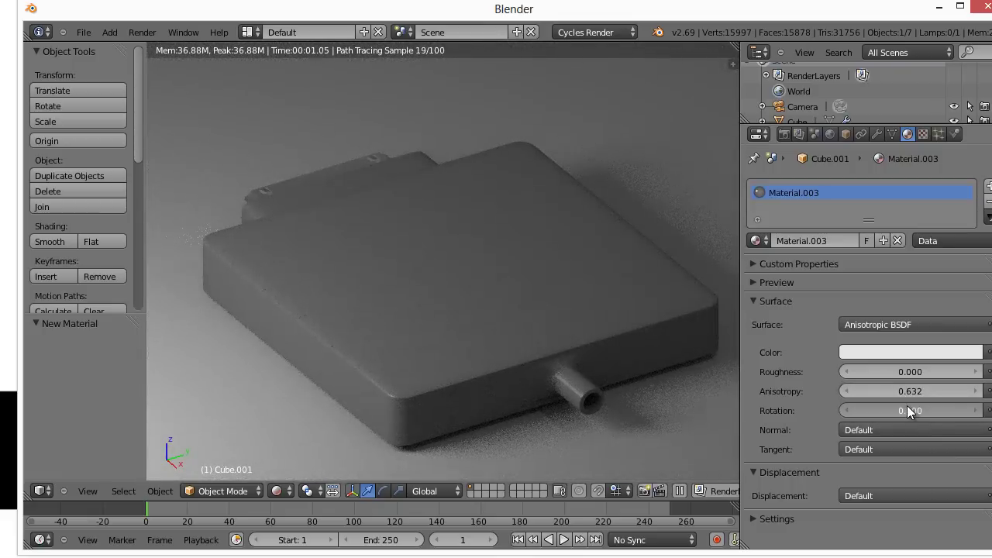
Lighten the floor plane's diffuse color to hex DDDDDD.
{"action": "right_click", "coordinate": [683, 143]}
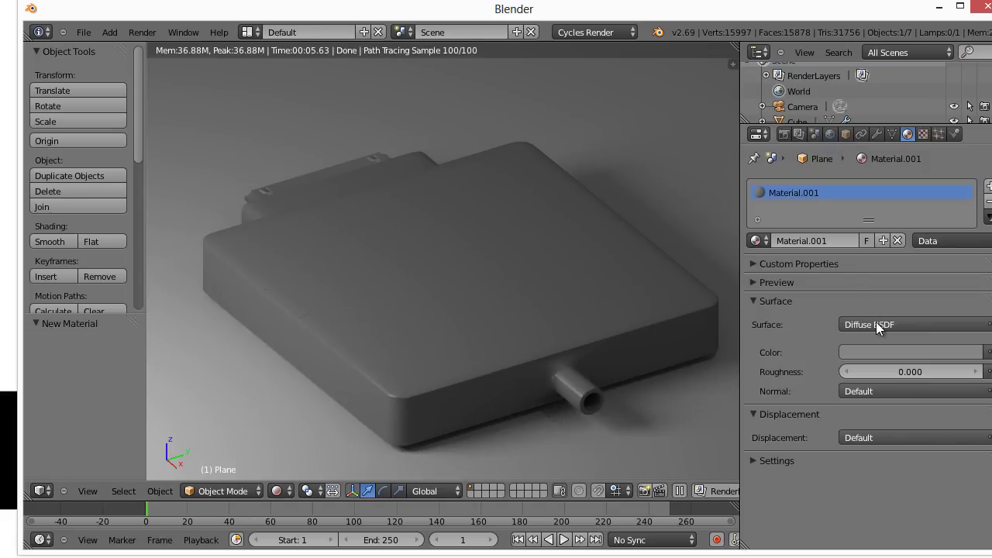
{"action": "left_click", "coordinate": [898, 353]}
{"action": "left_click_drag", "start_coordinate": [969, 178], "coordinate": [972, 143]}
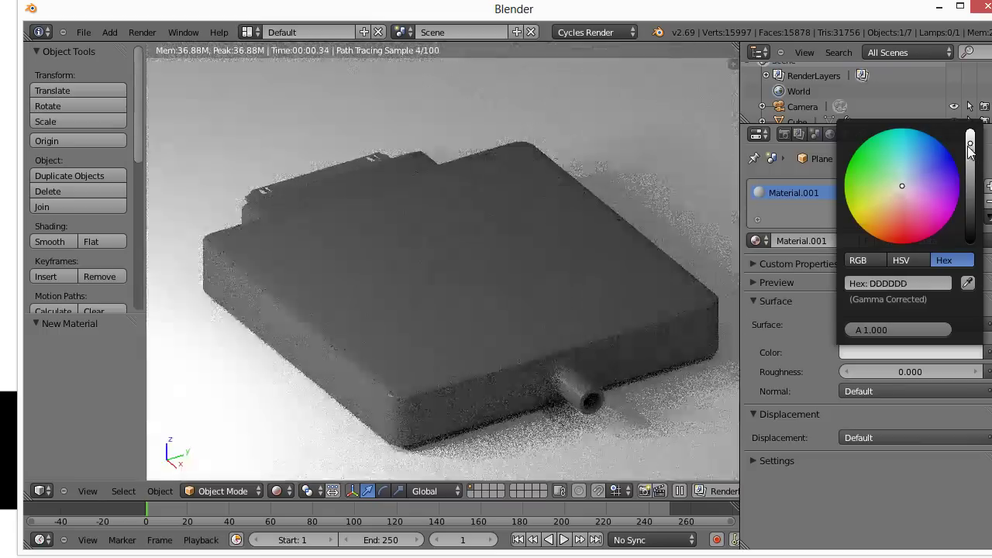
{"action": "middle_click_drag", "start_coordinate": [424, 291], "coordinate": [435, 309]}
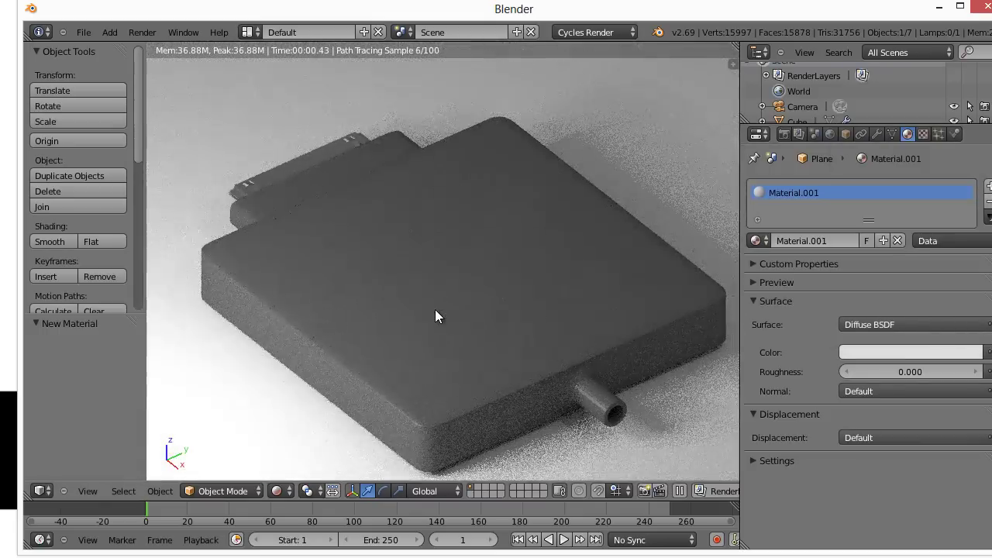
Brighten the world background color slightly to a lighter grey.
{"action": "left_click", "coordinate": [829, 135]}
{"action": "left_click", "coordinate": [906, 288]}
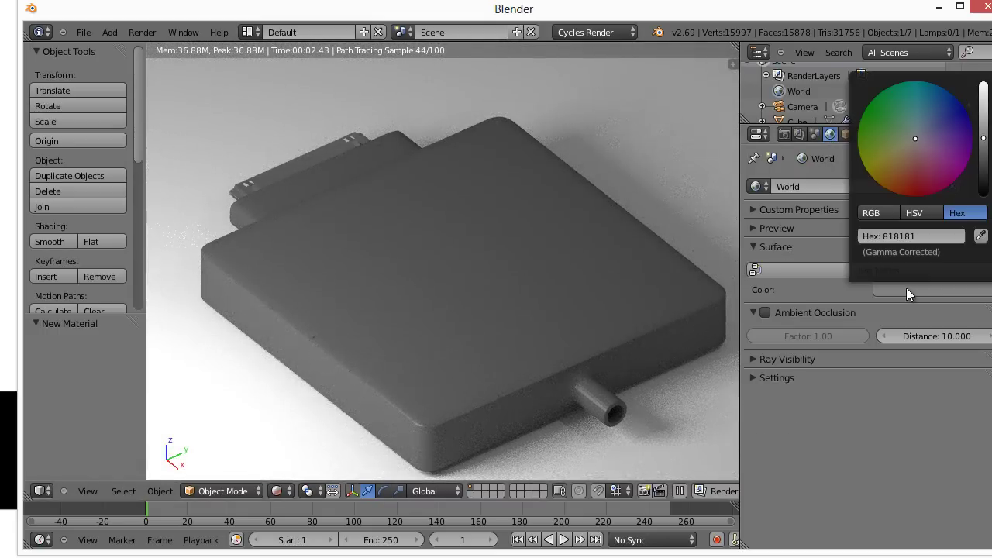
{"action": "mouse_move", "coordinate": [979, 116]}
{"action": "left_mouse_down"}
{"action": "mouse_move", "coordinate": [985, 96]}
{"action": "mouse_move", "coordinate": [982, 155]}
{"action": "mouse_move", "coordinate": [985, 127]}
{"action": "left_mouse_up"}
{"action": "mouse_move", "coordinate": [303, 290]}
{"action": "middle_mouse_down"}
{"action": "mouse_move", "coordinate": [454, 333]}
{"action": "mouse_move", "coordinate": [563, 271]}
{"action": "mouse_move", "coordinate": [564, 246]}
{"action": "mouse_move", "coordinate": [545, 286]}
{"action": "mouse_move", "coordinate": [510, 304]}
{"action": "mouse_move", "coordinate": [282, 286]}
{"action": "mouse_move", "coordinate": [302, 272]}
{"action": "middle_mouse_up"}
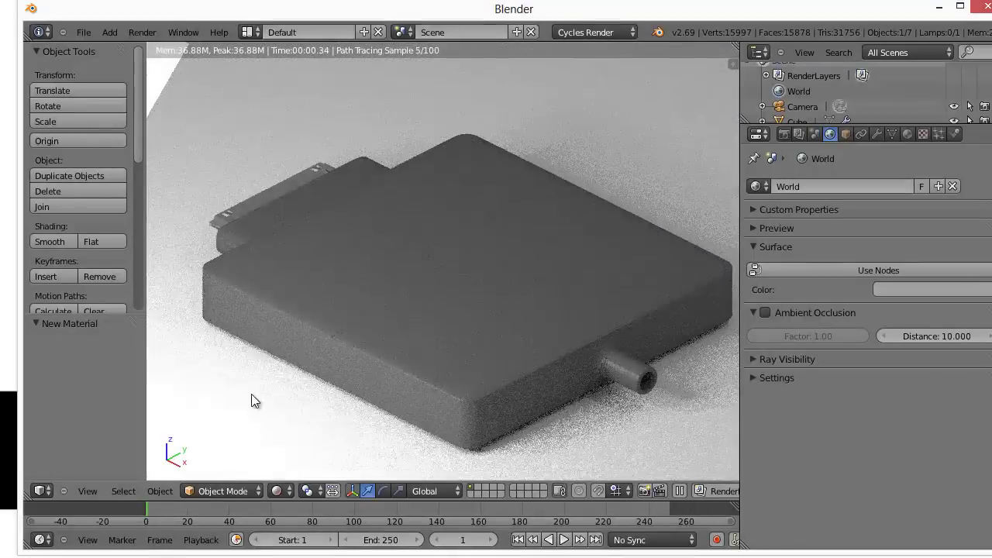
Return the viewport to Solid shading and duplicate the tilted light plane about 2.461 units along the global X axis.
{"action": "left_click", "coordinate": [277, 491]}
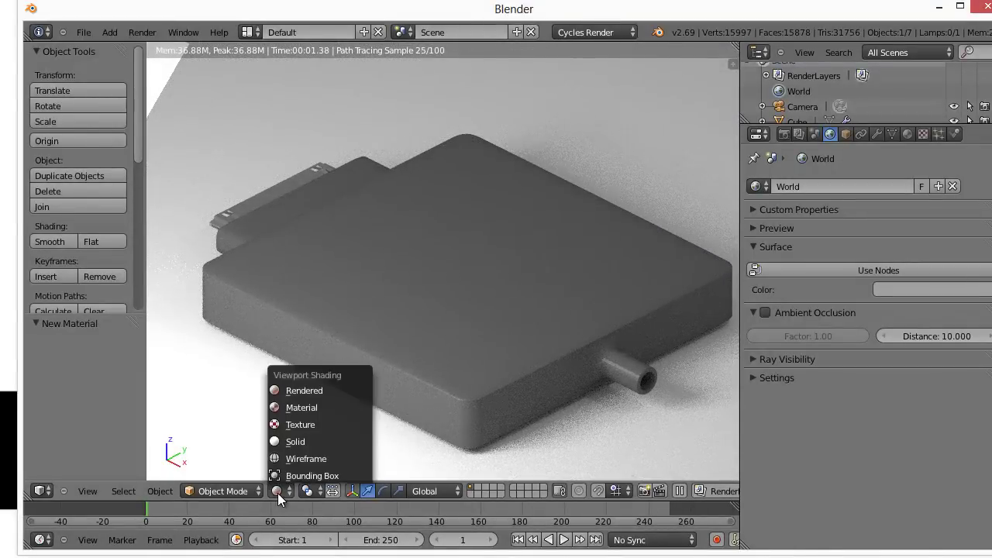
{"action": "left_click", "coordinate": [293, 443]}
{"action": "scroll", "coordinate": [369, 384], "scroll_direction": "down", "scroll_amount": 5}
{"action": "right_click", "coordinate": [245, 200]}
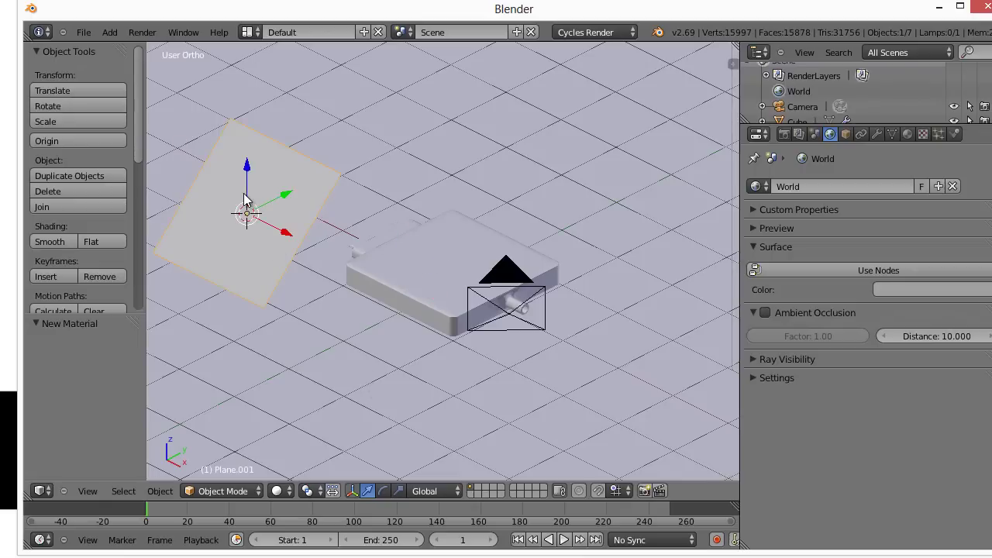
{"action": "key", "text": "shift+d"}
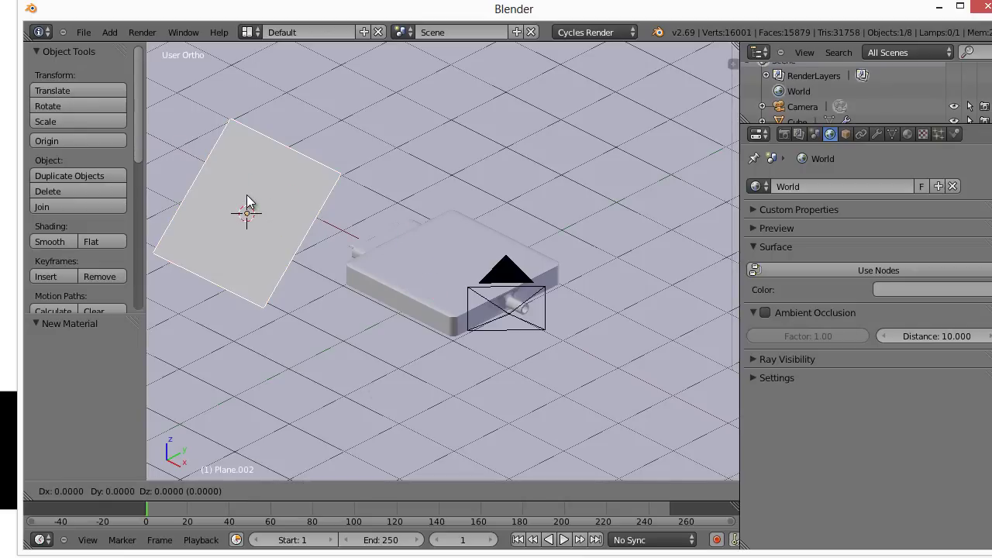
{"action": "key", "text": "x"}
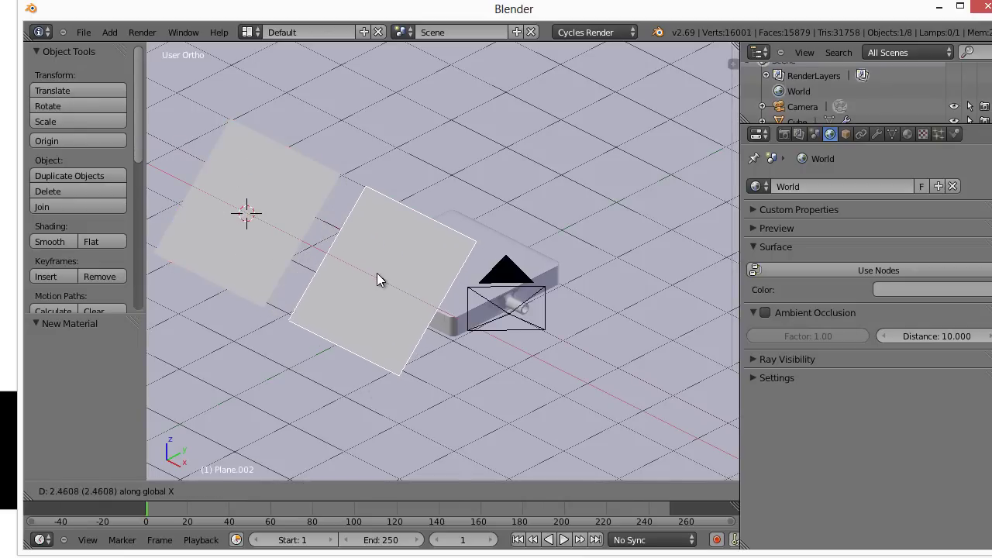
{"action": "left_click", "coordinate": [378, 274]}
Select both light planes and duplicate them about 7.104 units along Y to the connector's opposite side.
{"action": "middle_click_drag", "start_coordinate": [465, 317], "coordinate": [387, 343]}
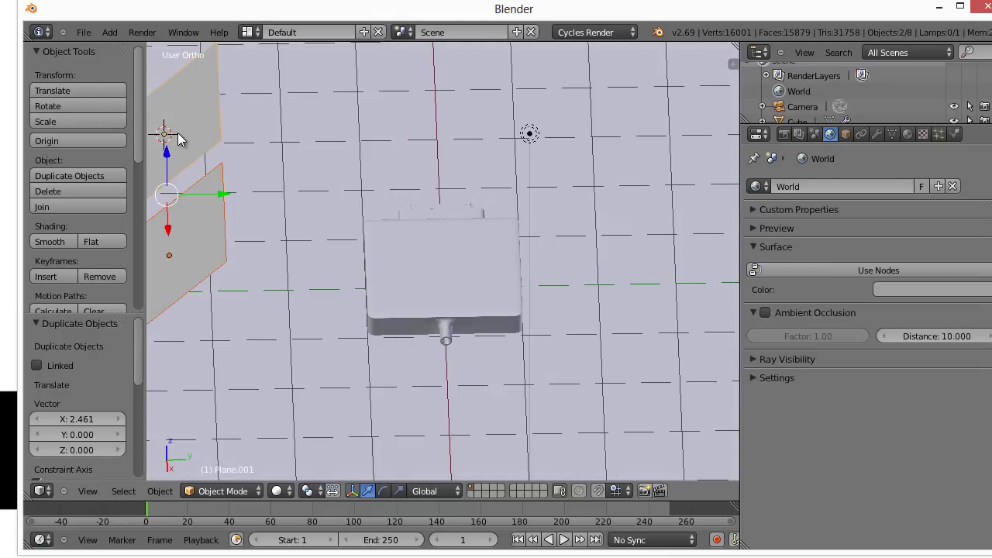
{"action": "key", "text": "shift+d"}
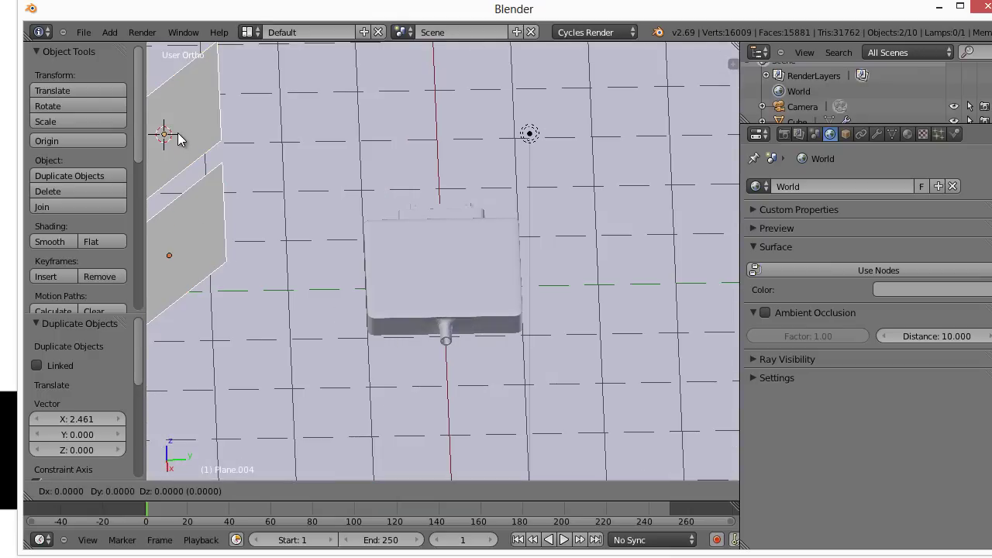
{"action": "key", "text": "y"}
{"action": "left_click", "coordinate": [729, 148]}
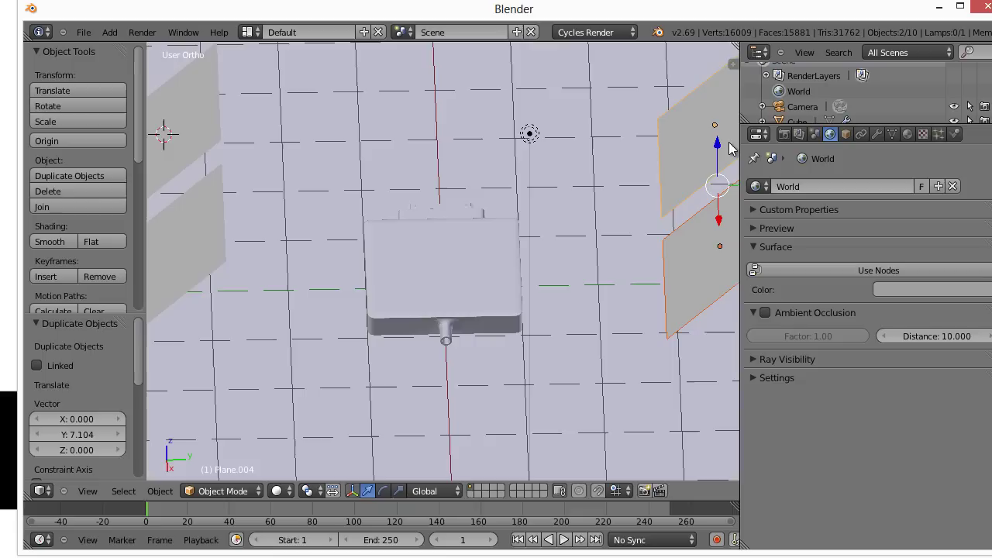
Rotate the two duplicated light planes about -103° around the global X axis so they face the connector.
{"action": "key", "text": "r"}
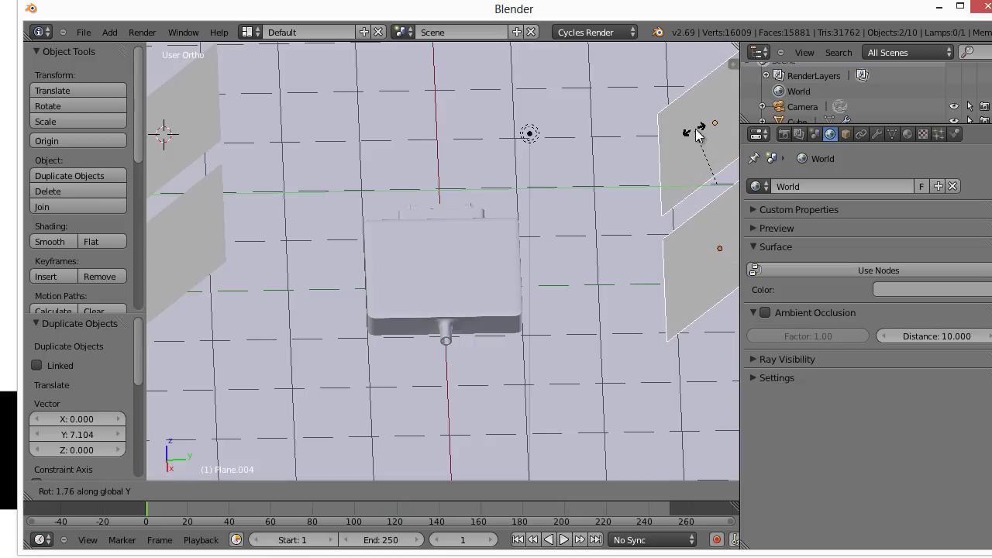
{"action": "key", "text": "x"}
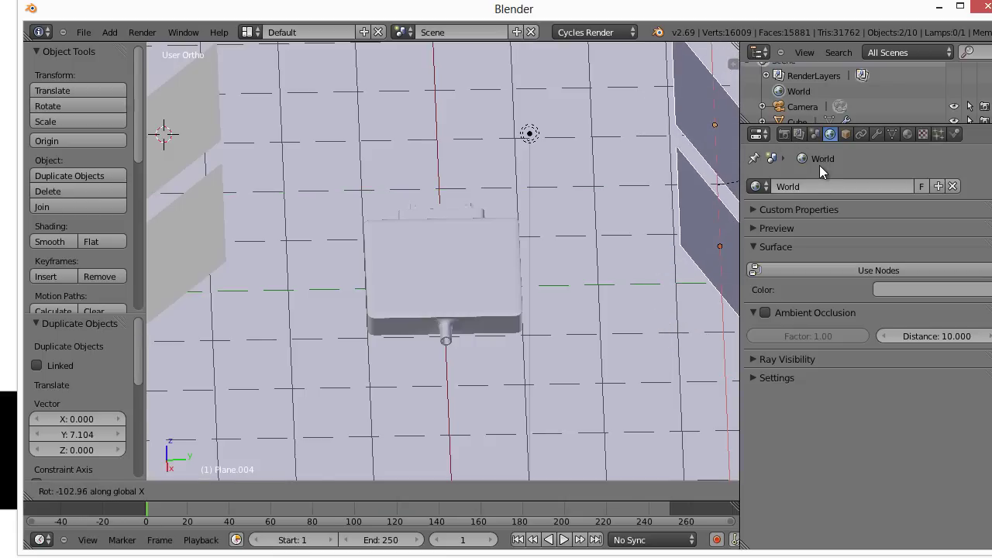
{"action": "left_click", "coordinate": [819, 165]}
{"action": "middle_click_drag", "start_coordinate": [521, 288], "coordinate": [350, 445]}
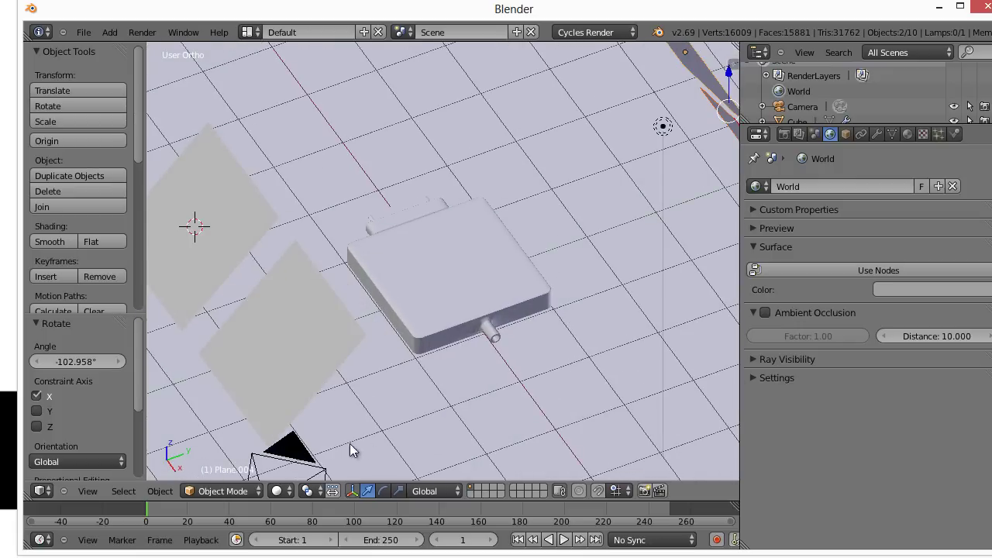
Preview the scene in Rendered shading and examine how the four light planes illuminate the connector and floor.
{"action": "left_click", "coordinate": [243, 493]}
{"action": "left_click", "coordinate": [279, 491]}
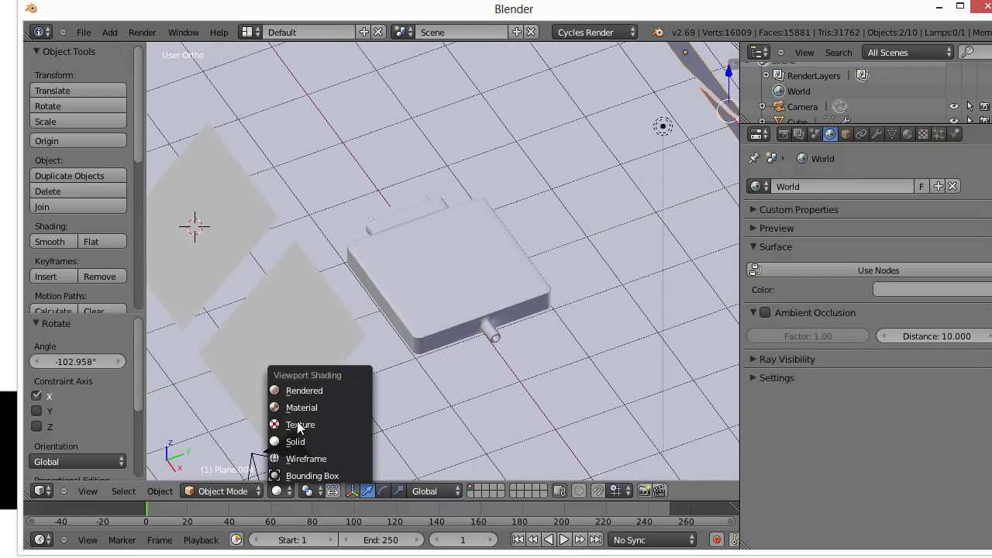
{"action": "left_click", "coordinate": [299, 391]}
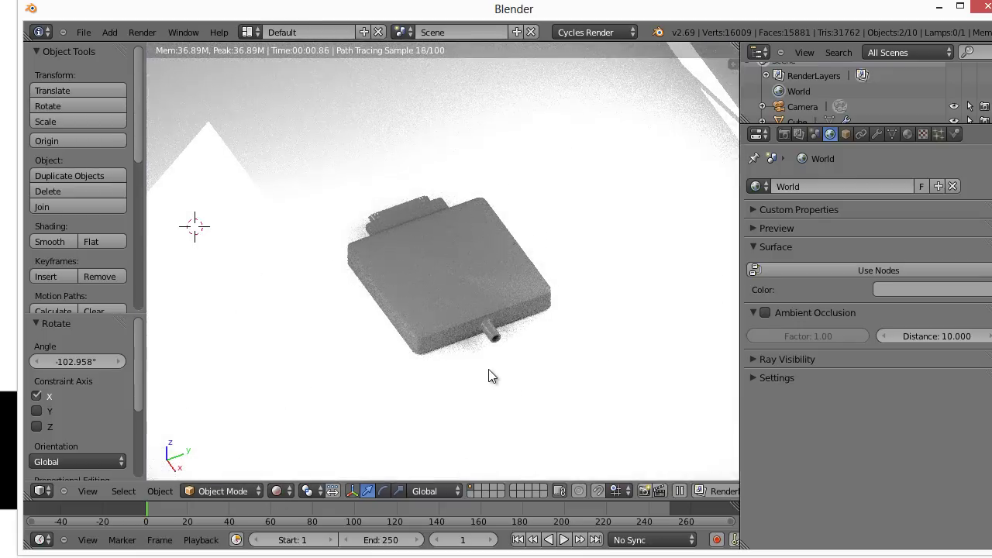
{"action": "scroll", "coordinate": [500, 375], "scroll_direction": "up", "scroll_amount": 5}
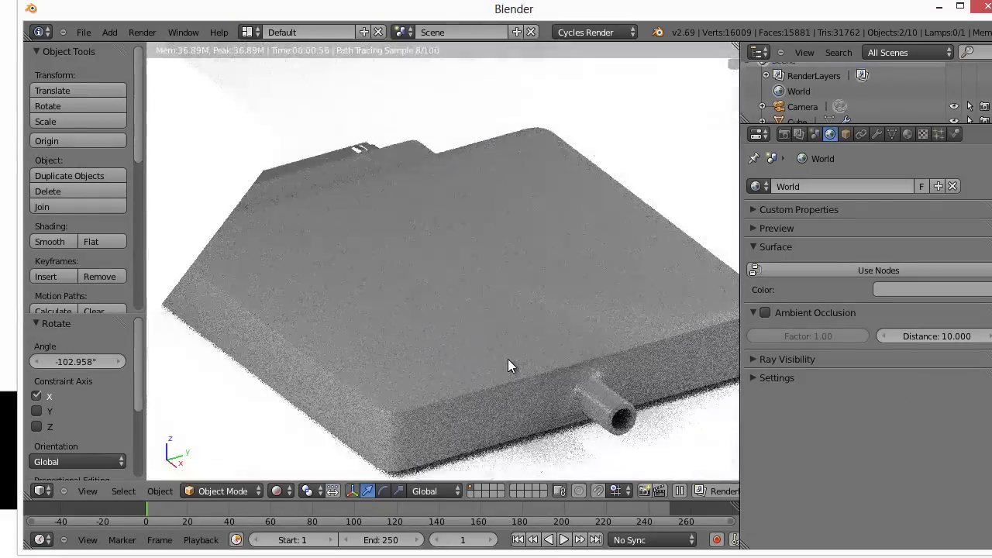
{"action": "scroll", "coordinate": [507, 364], "scroll_direction": "down", "scroll_amount": 6}
Return to Solid shading, select the two opposite light planes and set their shared material's emission strength to 10.
{"action": "right_click", "coordinate": [611, 126]}
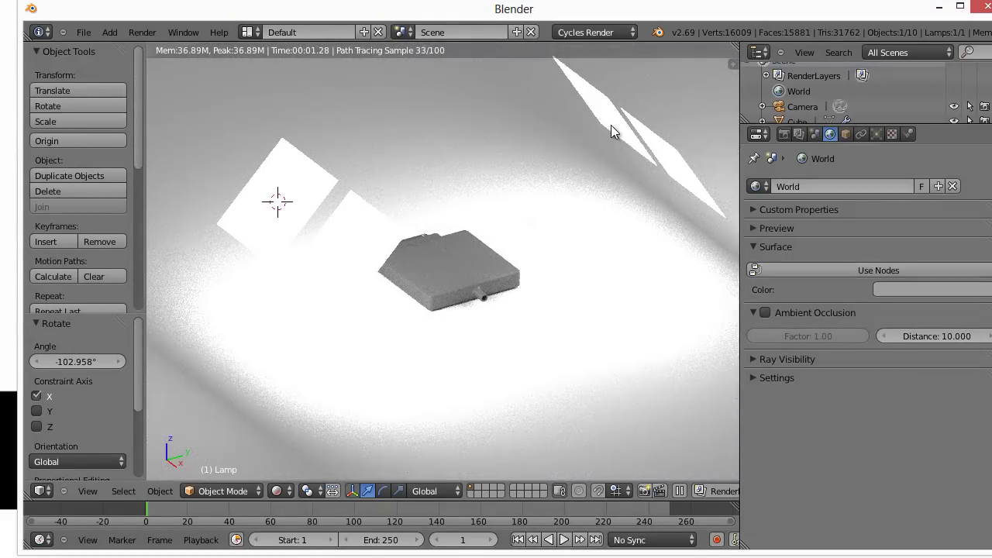
{"action": "left_click", "coordinate": [279, 490]}
{"action": "left_click", "coordinate": [287, 445]}
{"action": "right_click", "coordinate": [661, 157]}
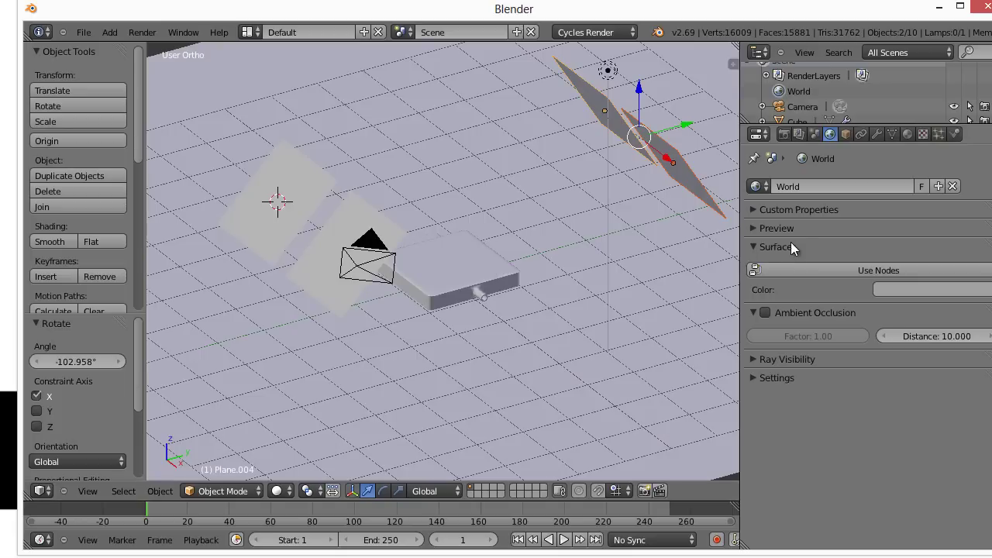
{"action": "left_click", "coordinate": [907, 134]}
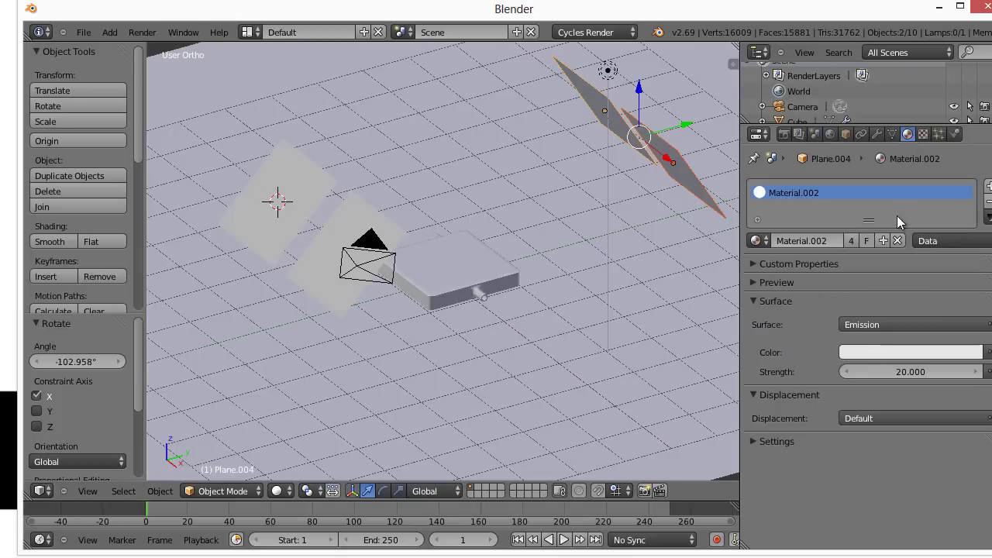
{"action": "left_click", "coordinate": [903, 373]}
{"action": "type", "text": "10"}
{"action": "key", "text": "Return"}
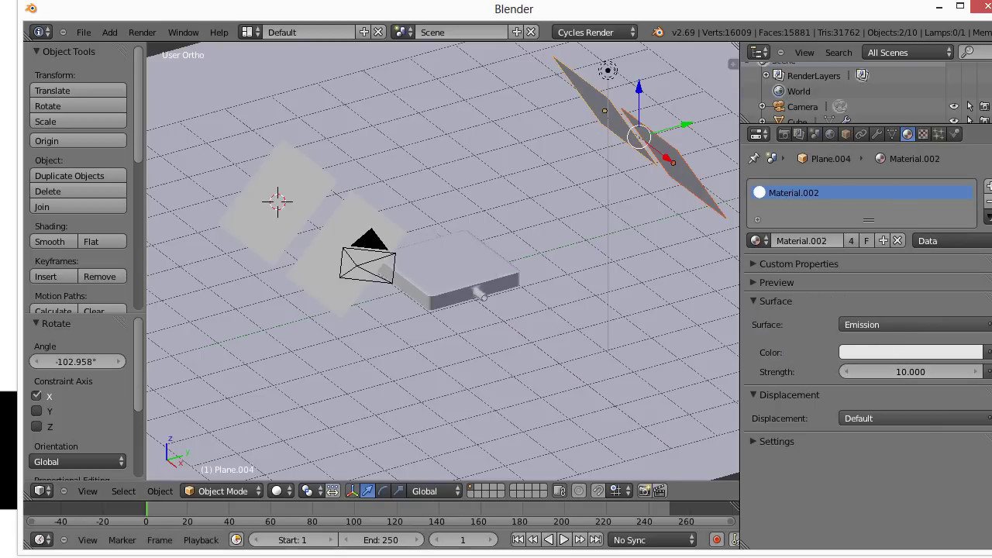
Switch to Rendered shading and move the two selected light planes away by about X 0.972, Y 2.642, Z 1.035.
{"action": "left_click", "coordinate": [280, 491]}
{"action": "left_click", "coordinate": [283, 392]}
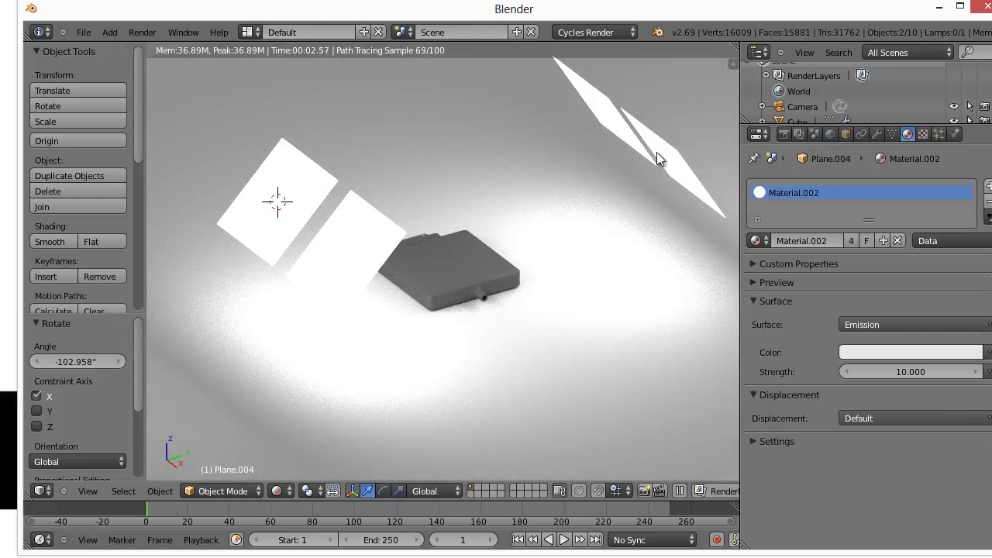
{"action": "key", "text": "g"}
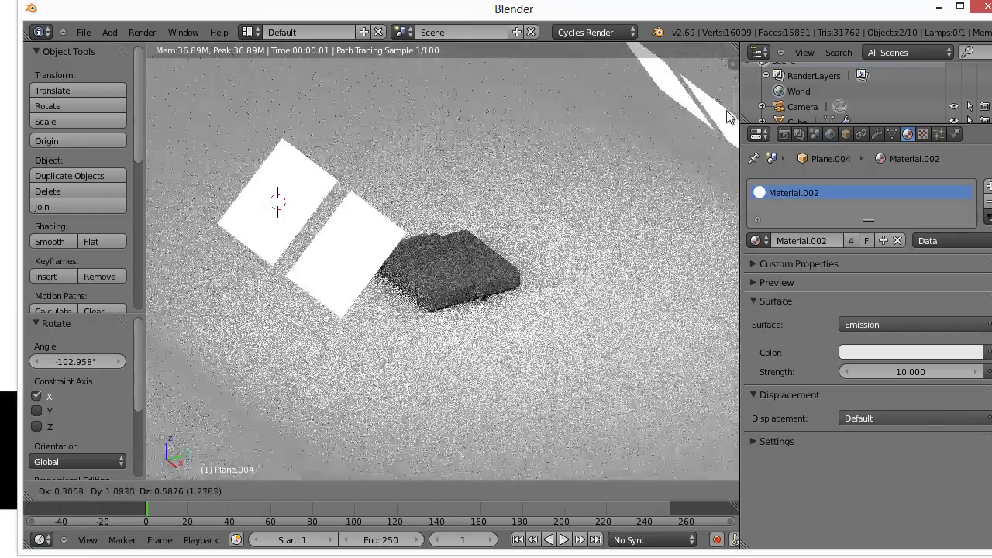
{"action": "left_click", "coordinate": [792, 93]}
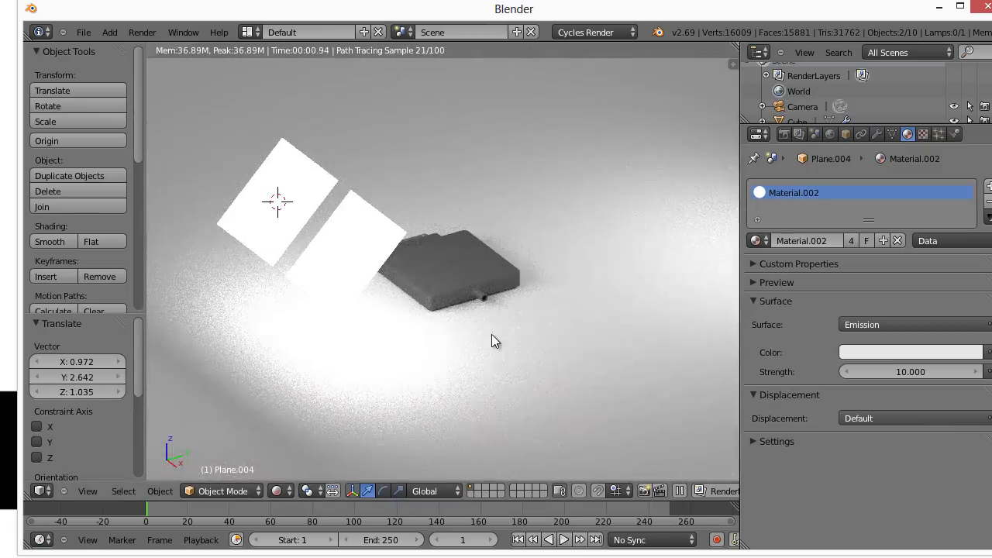
Select the connector body and lower its material's Mix Shader factor to 0.322.
{"action": "scroll", "coordinate": [491, 334], "scroll_direction": "up", "scroll_amount": 6}
{"action": "middle_click_drag", "start_coordinate": [492, 340], "coordinate": [489, 377]}
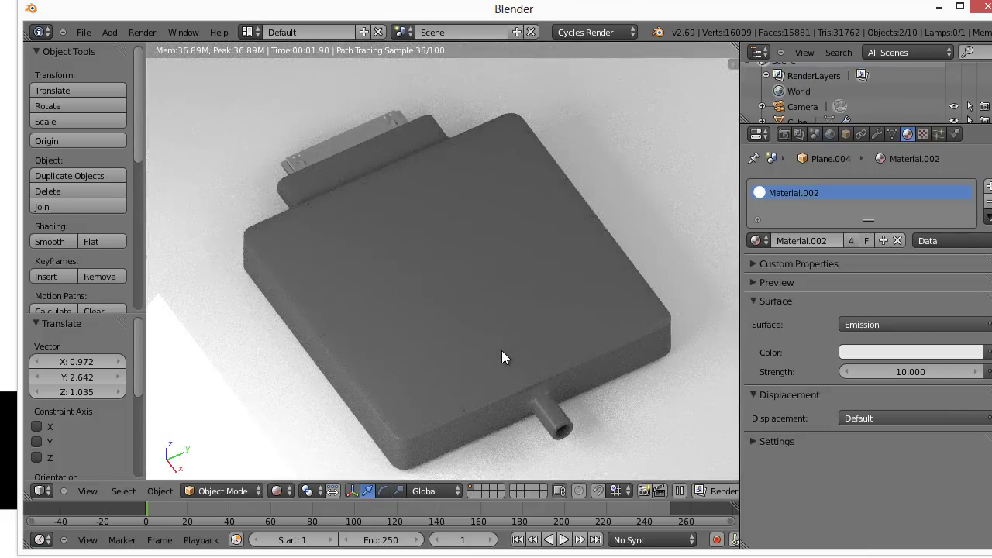
{"action": "middle_click_drag", "start_coordinate": [514, 354], "coordinate": [466, 367]}
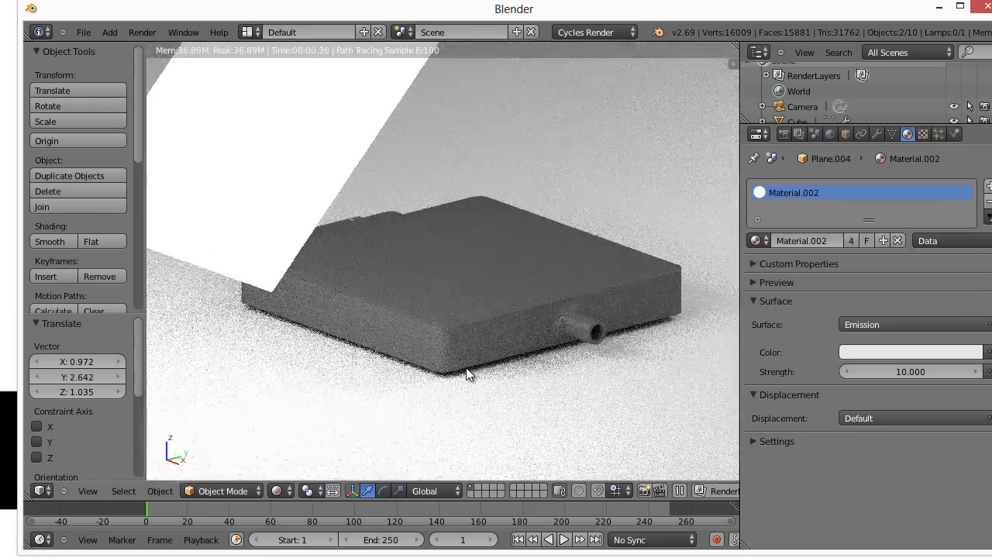
{"action": "scroll", "coordinate": [465, 367], "scroll_direction": "up", "scroll_amount": 2}
{"action": "right_click", "coordinate": [465, 367]}
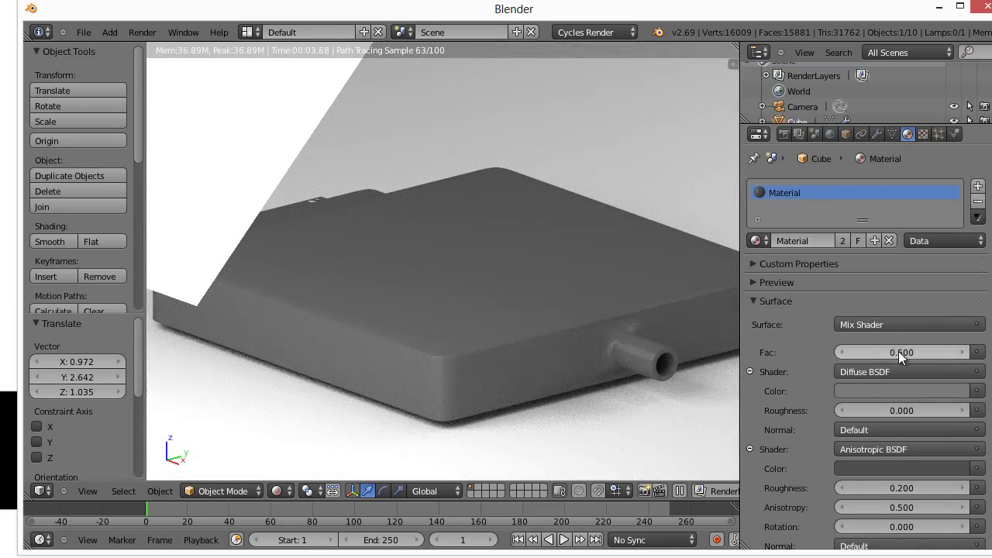
{"action": "left_click_drag", "start_coordinate": [898, 351], "coordinate": [831, 357]}
{"action": "scroll", "coordinate": [573, 396], "scroll_direction": "up", "scroll_amount": 6}
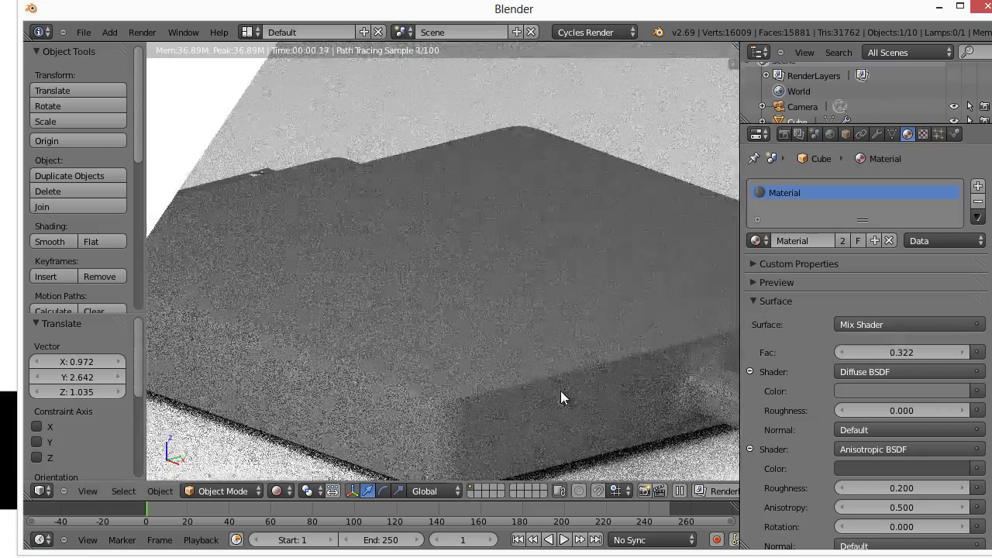
{"action": "scroll", "coordinate": [533, 308], "scroll_direction": "down", "scroll_amount": 1}
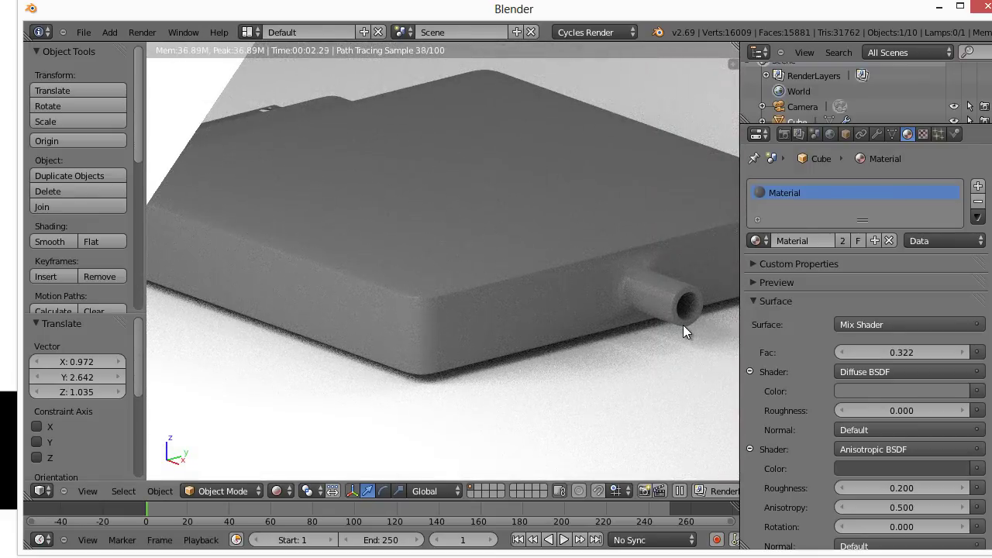
Switch the view to perspective and set the body material's Anisotropic BSDF roughness to 0.000.
{"action": "key", "text": "KP_5"}
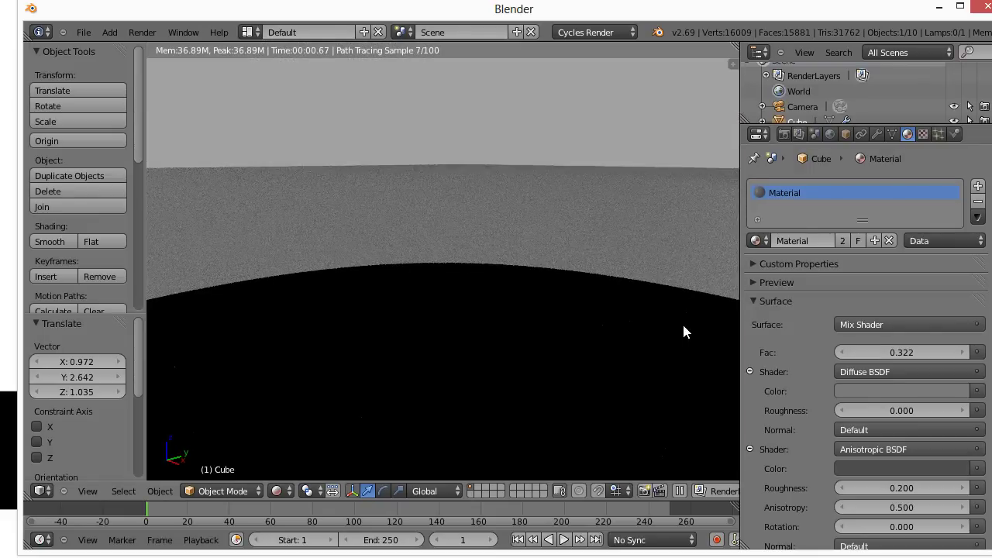
{"action": "scroll", "coordinate": [649, 311], "scroll_direction": "down", "scroll_amount": 4}
{"action": "scroll", "coordinate": [628, 305], "scroll_direction": "down", "scroll_amount": 1}
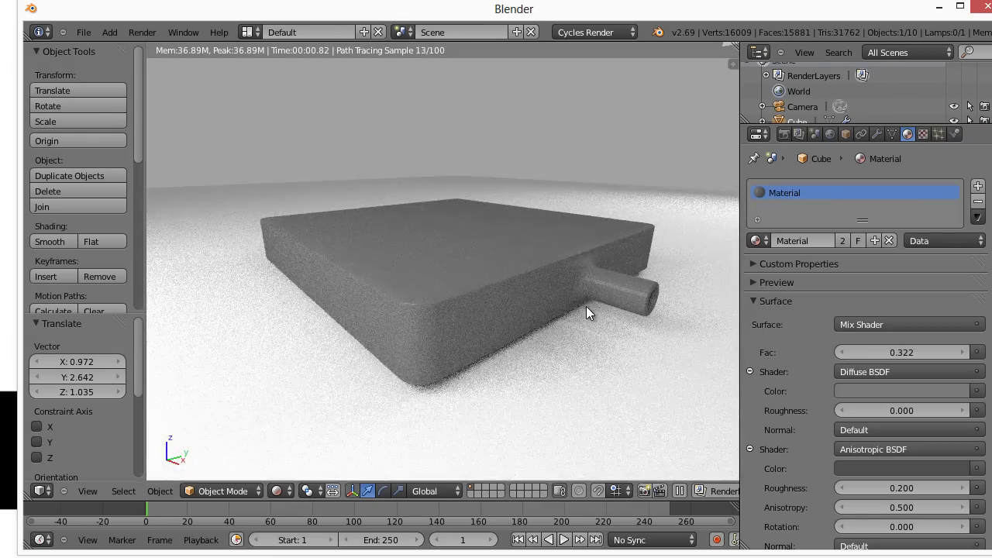
{"action": "scroll", "coordinate": [574, 310], "scroll_direction": "down", "scroll_amount": 1}
{"action": "mouse_move", "coordinate": [561, 316]}
{"action": "middle_mouse_down"}
{"action": "mouse_move", "coordinate": [557, 369]}
{"action": "mouse_move", "coordinate": [551, 326]}
{"action": "mouse_move", "coordinate": [559, 314]}
{"action": "middle_mouse_up"}
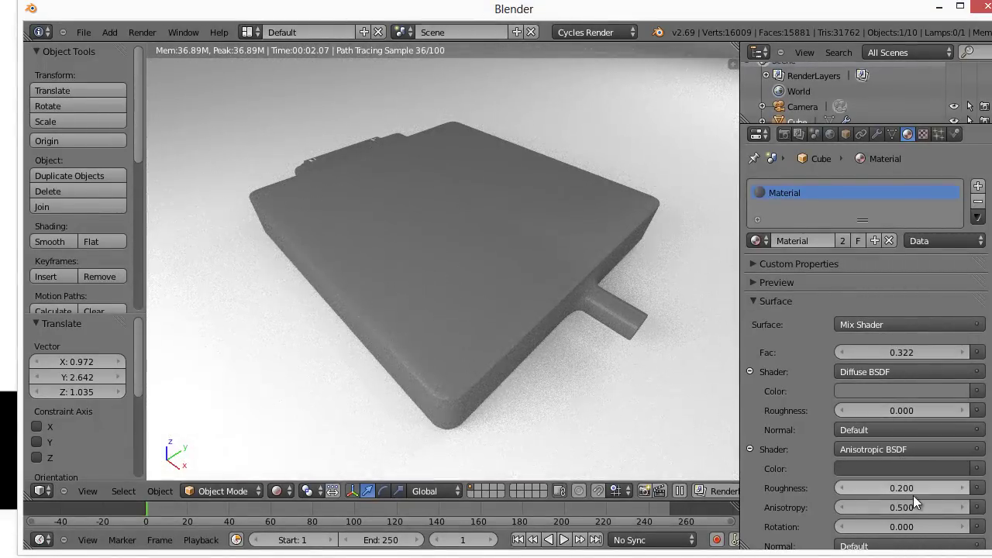
{"action": "left_click_drag", "start_coordinate": [906, 490], "coordinate": [785, 501]}
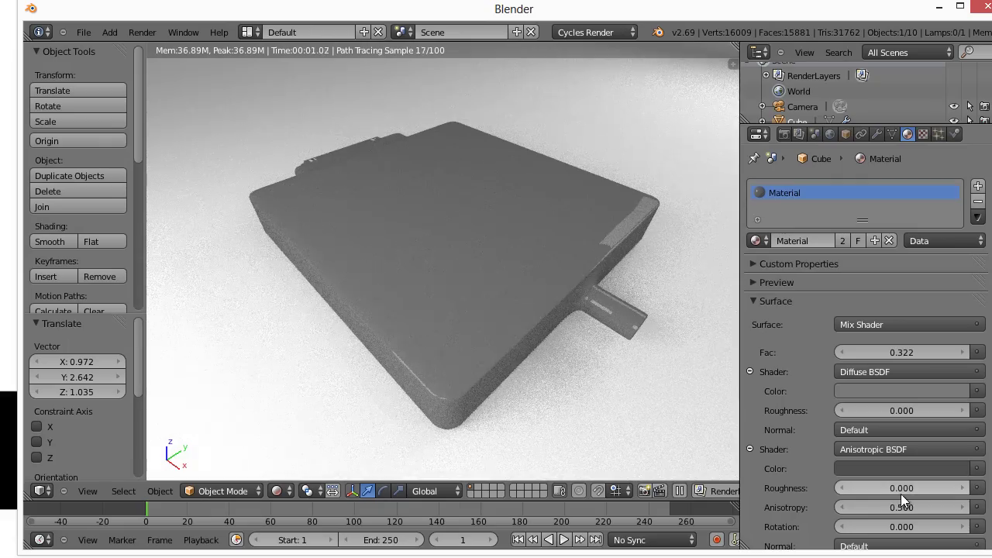
{"action": "middle_click_drag", "start_coordinate": [537, 410], "coordinate": [568, 311]}
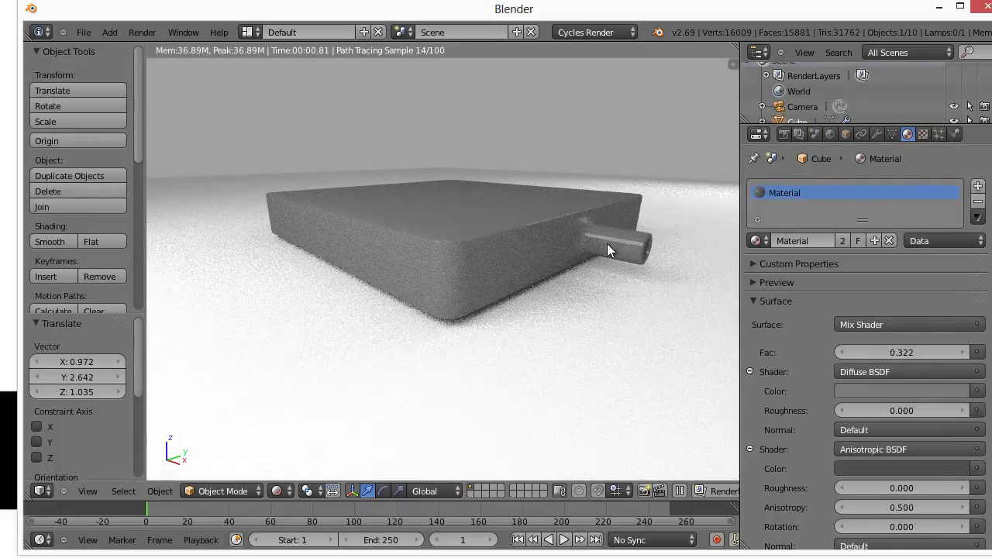
{"action": "middle_click_drag", "start_coordinate": [527, 278], "coordinate": [526, 295]}
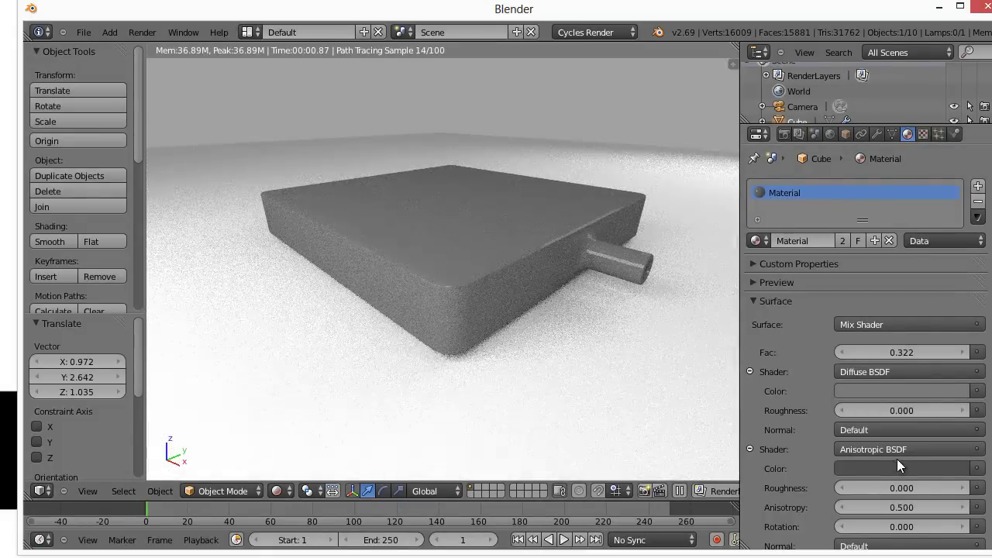
Try the body material's Mix Shader factor at 0.000 and at 1.000.
{"action": "scroll", "coordinate": [900, 464], "scroll_direction": "down", "scroll_amount": 2}
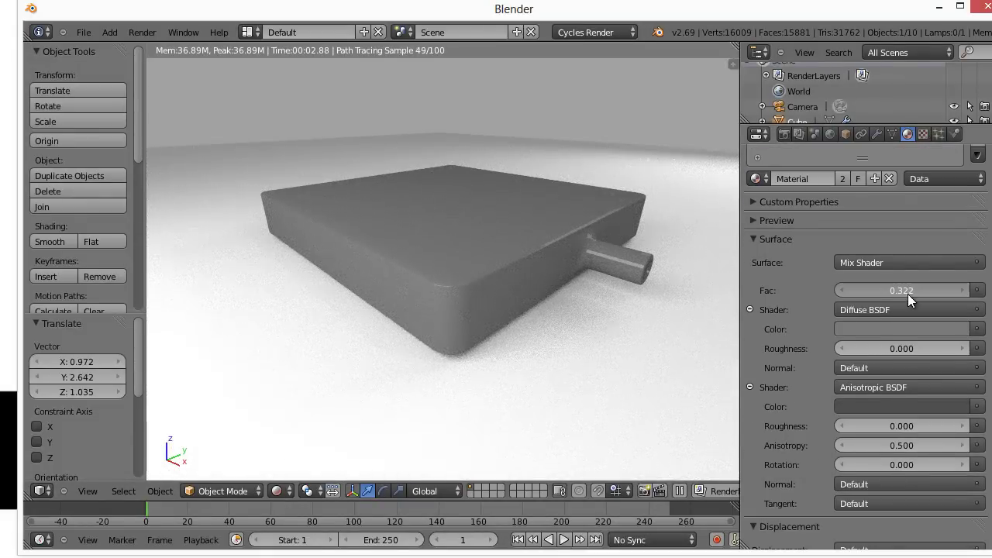
{"action": "left_click_drag", "start_coordinate": [907, 293], "coordinate": [768, 293]}
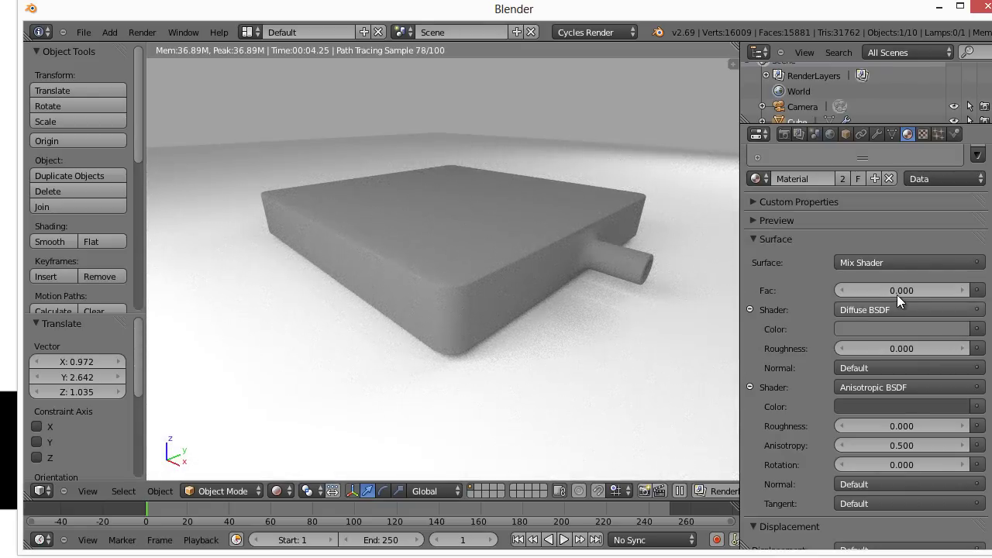
{"action": "left_click_drag", "start_coordinate": [896, 293], "coordinate": [991, 292]}
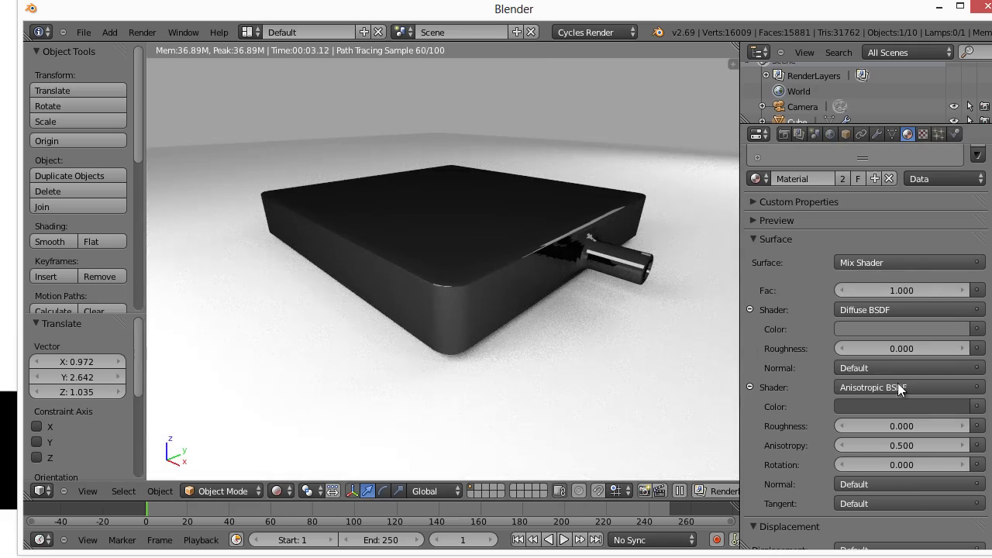
Select the metal contact plate, set its Anisotropic BSDF roughness to 0.104 and remove its Solidify modifier.
{"action": "middle_click_drag", "start_coordinate": [514, 287], "coordinate": [582, 372]}
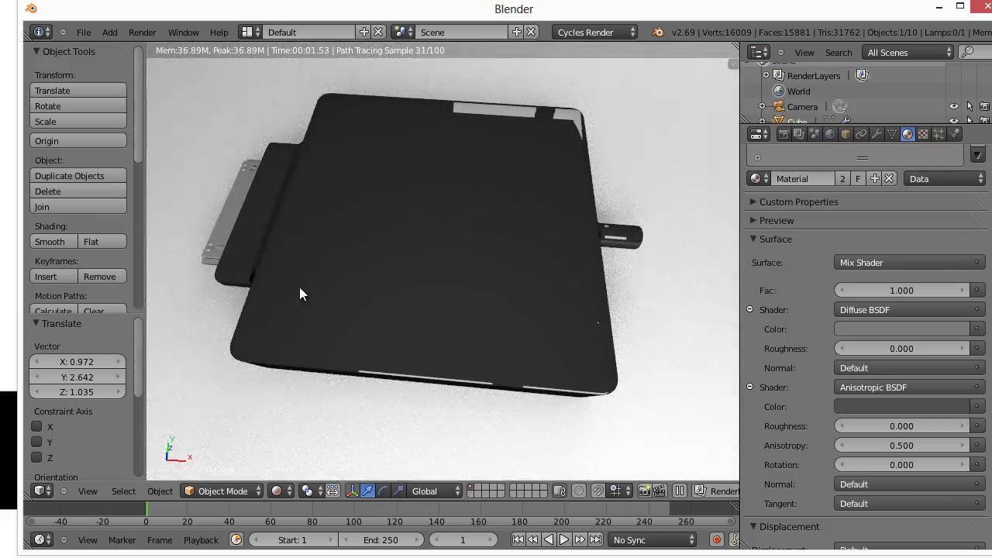
{"action": "middle_click_drag", "start_coordinate": [299, 287], "coordinate": [421, 207]}
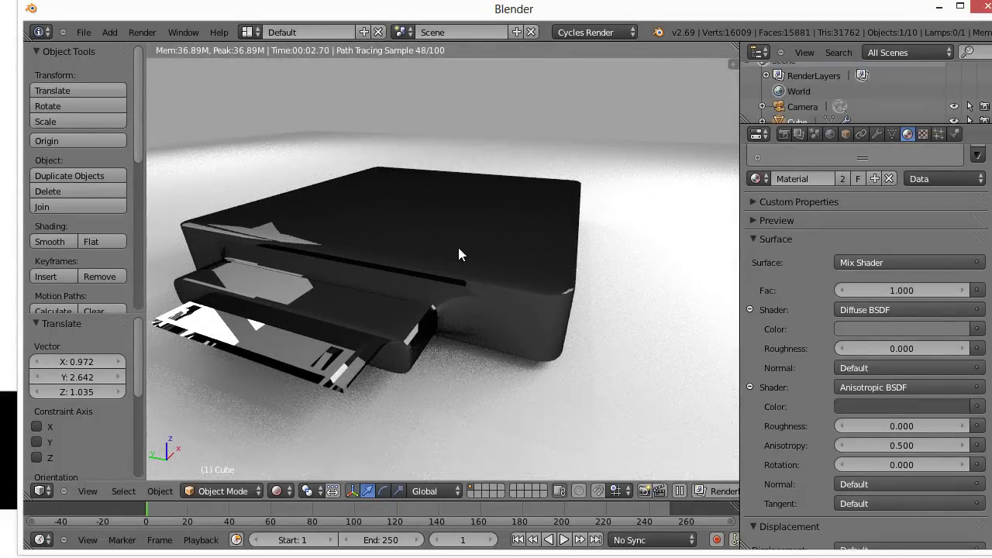
{"action": "middle_click_drag", "start_coordinate": [607, 279], "coordinate": [402, 292]}
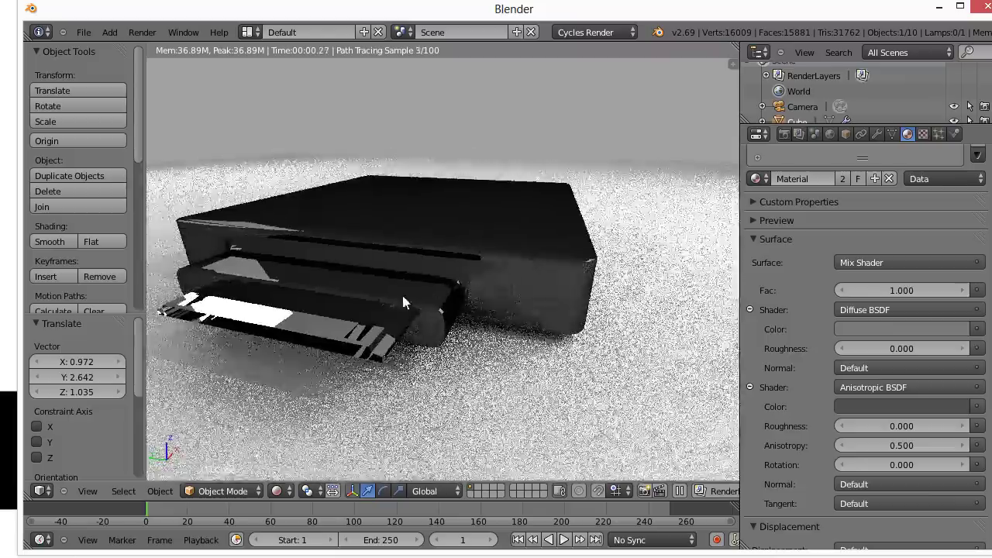
{"action": "right_click", "coordinate": [314, 332]}
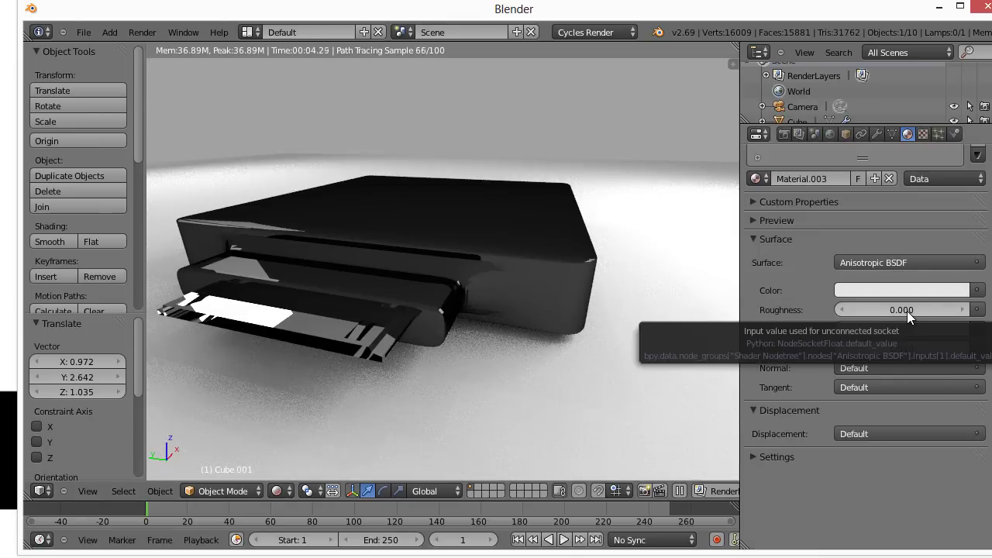
{"action": "left_click_drag", "start_coordinate": [908, 310], "coordinate": [951, 309]}
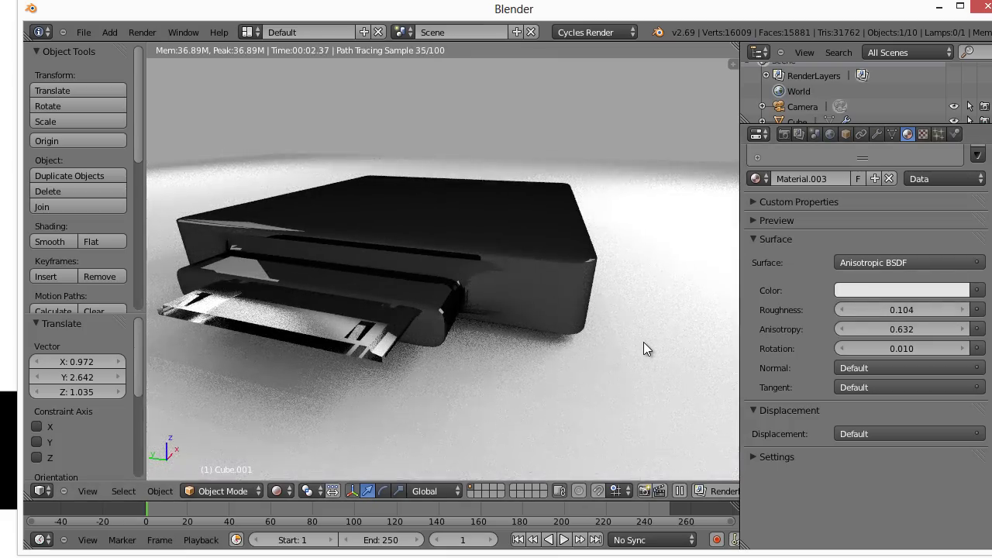
{"action": "middle_click_drag", "start_coordinate": [643, 344], "coordinate": [577, 351]}
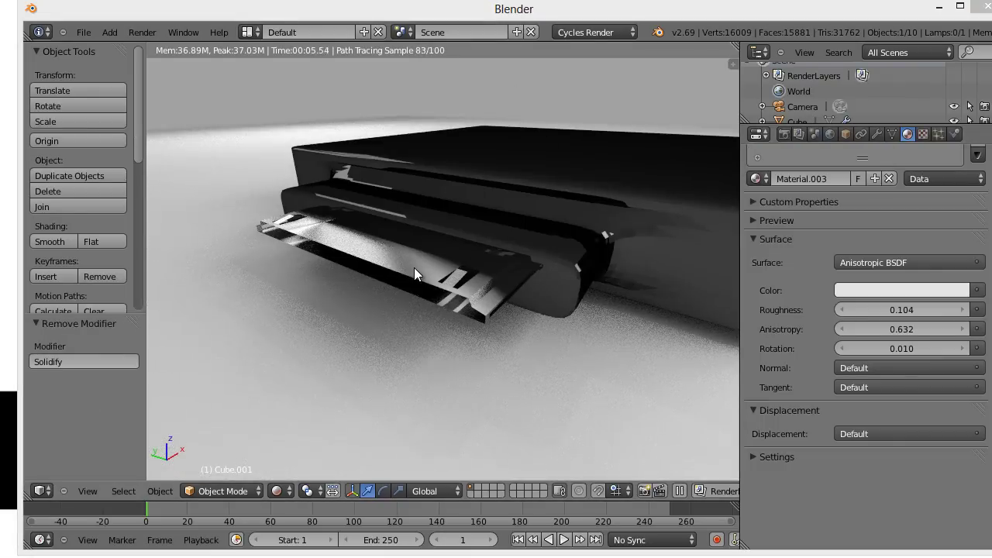
Return to Solid shading, apply the contact plate's Mirror modifier and add a new Solidify modifier to it.
{"action": "left_click", "coordinate": [283, 490]}
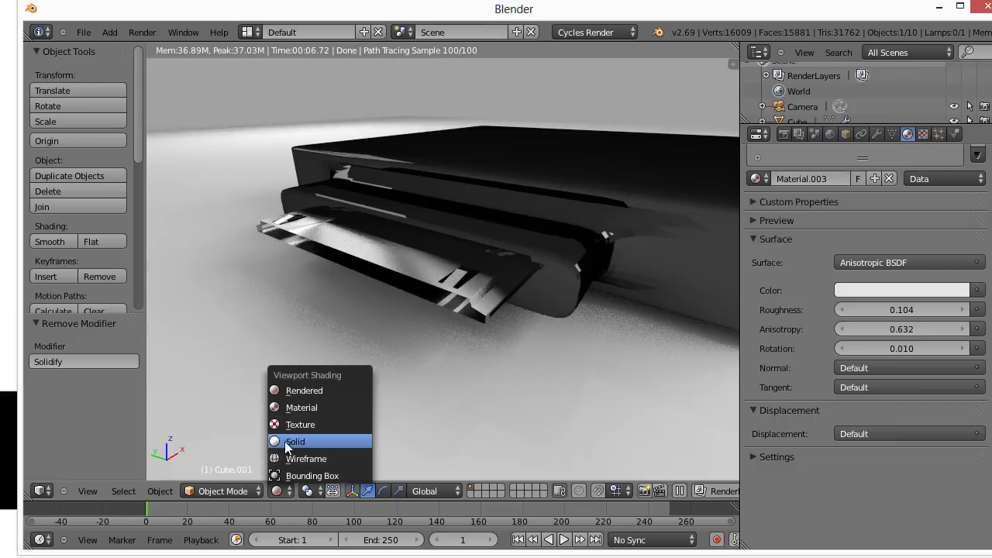
{"action": "left_click", "coordinate": [291, 442]}
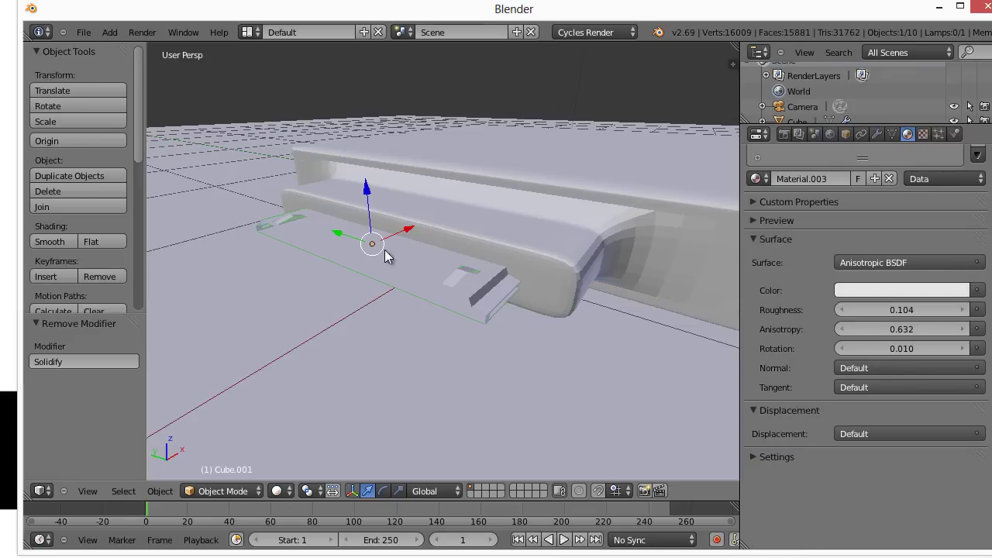
{"action": "left_click", "coordinate": [877, 134]}
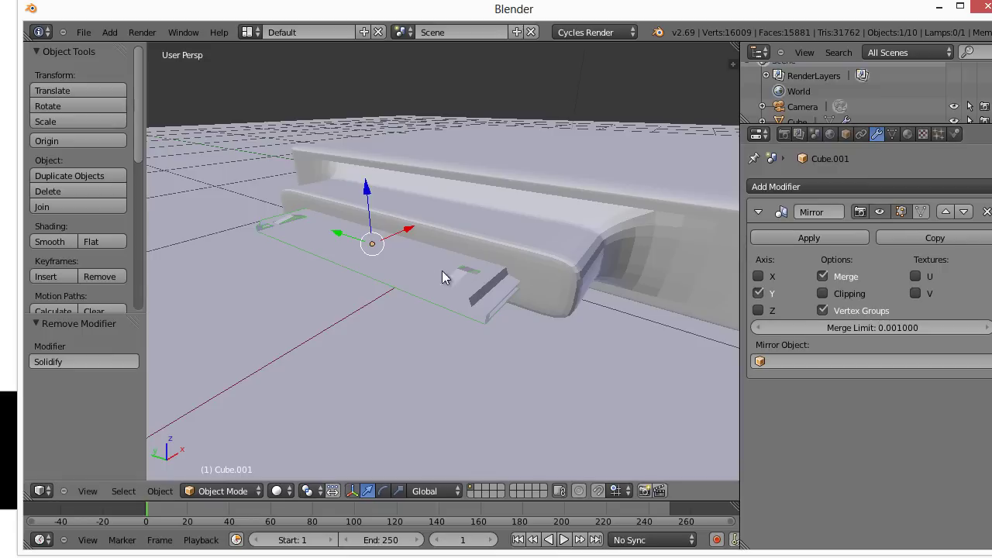
{"action": "left_click", "coordinate": [801, 239]}
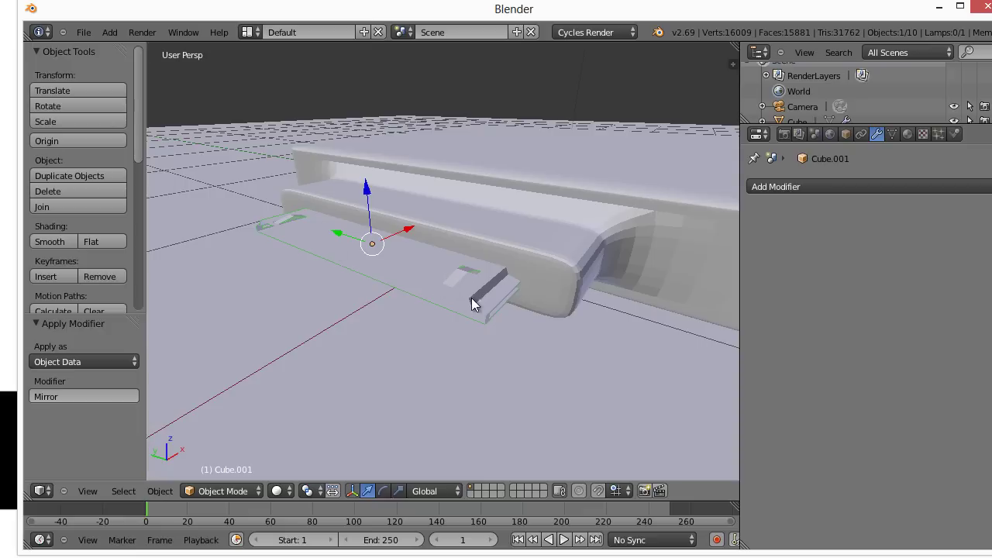
{"action": "left_click", "coordinate": [783, 188]}
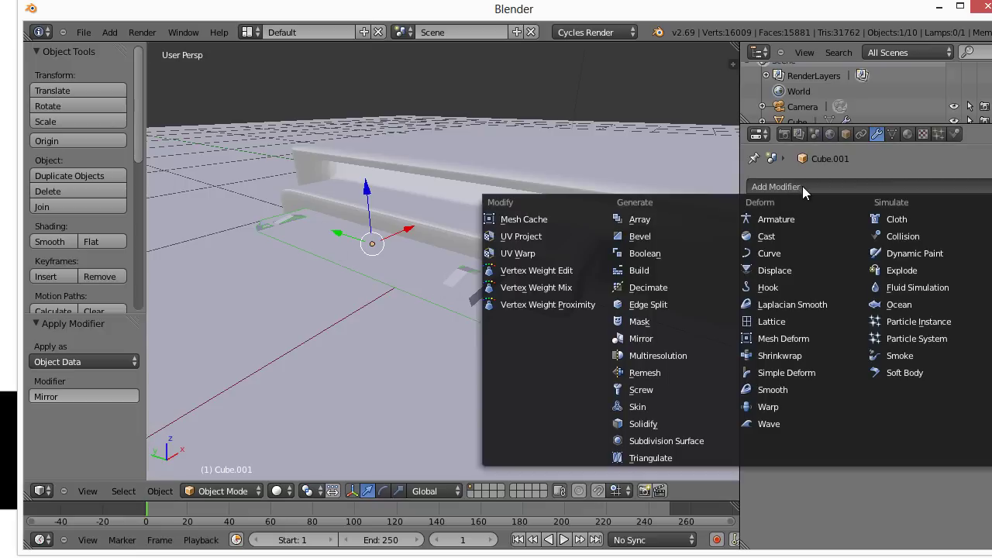
{"action": "left_click", "coordinate": [669, 422]}
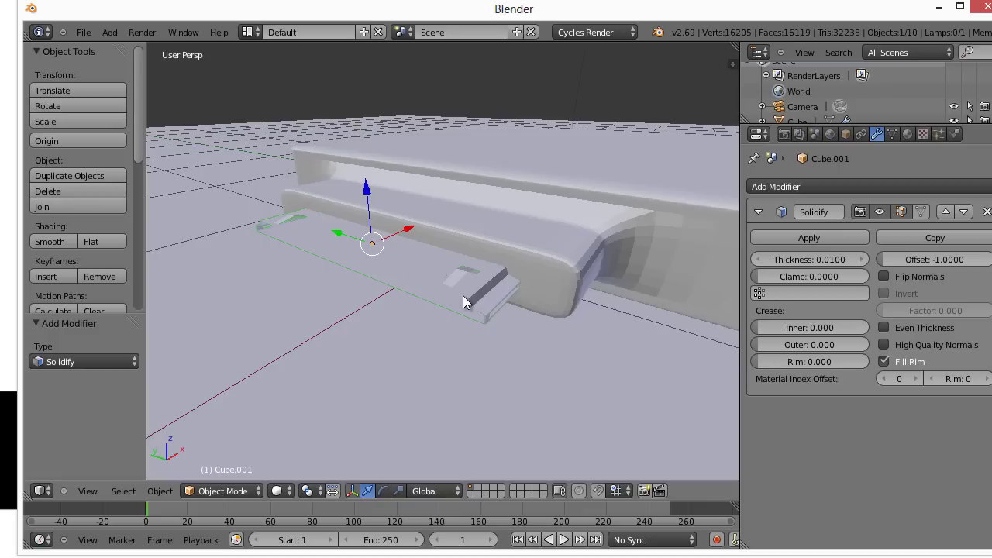
Switch to Rendered shading and set the contact plate's Solidify thickness to 0.0924.
{"action": "left_click", "coordinate": [287, 491]}
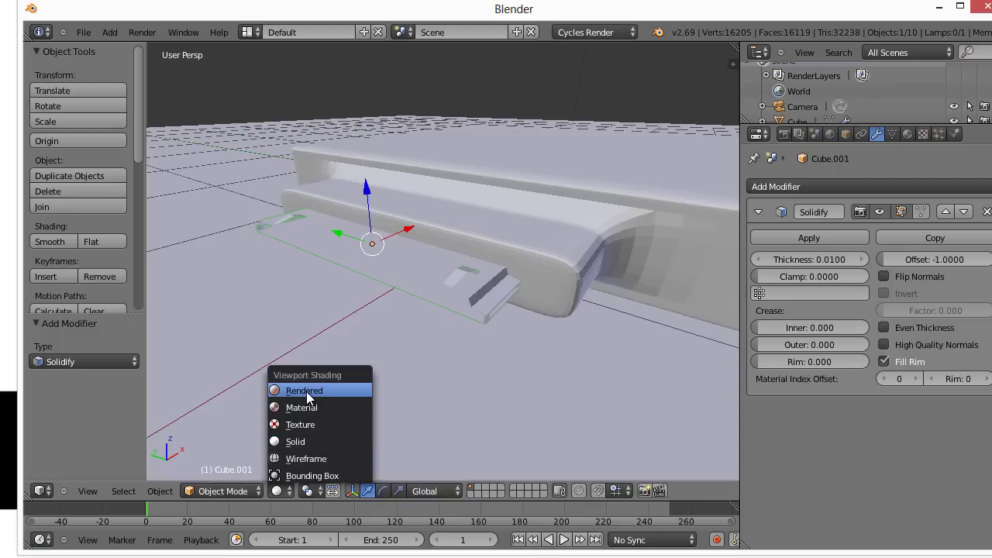
{"action": "left_click", "coordinate": [307, 392]}
{"action": "scroll", "coordinate": [437, 338], "scroll_direction": "up", "scroll_amount": 5}
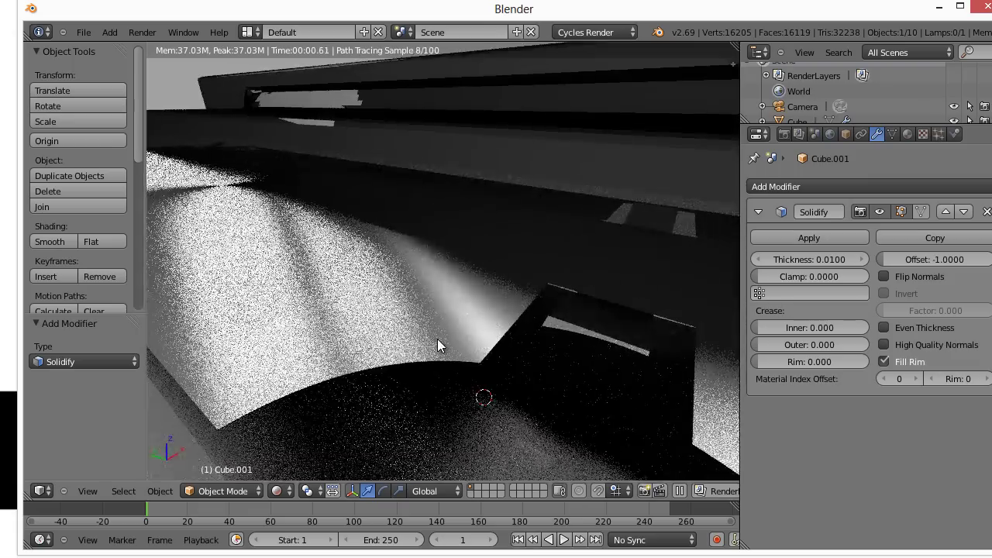
{"action": "scroll", "coordinate": [437, 339], "scroll_direction": "down", "scroll_amount": 4}
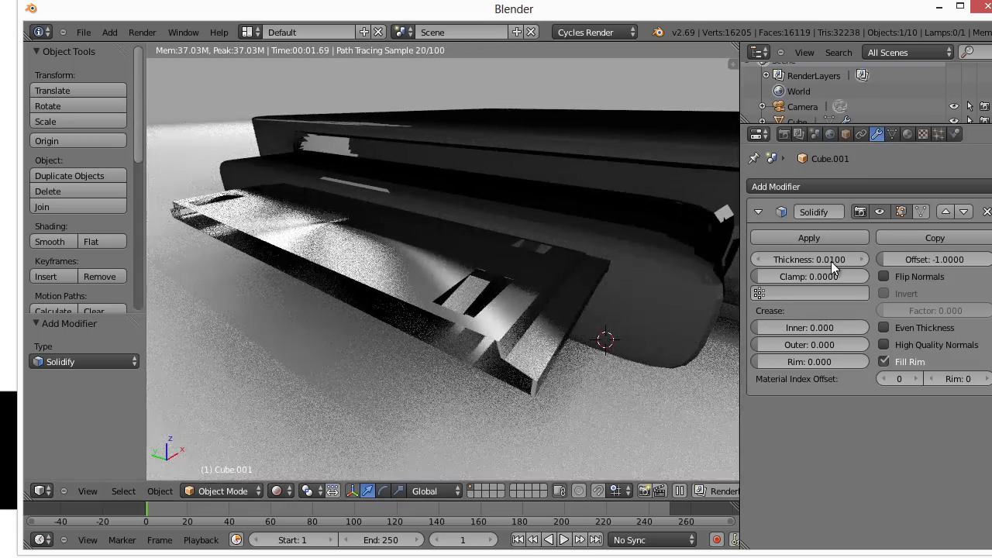
{"action": "left_click_drag", "start_coordinate": [813, 261], "coordinate": [788, 272]}
{"action": "left_click_drag", "start_coordinate": [796, 263], "coordinate": [822, 264]}
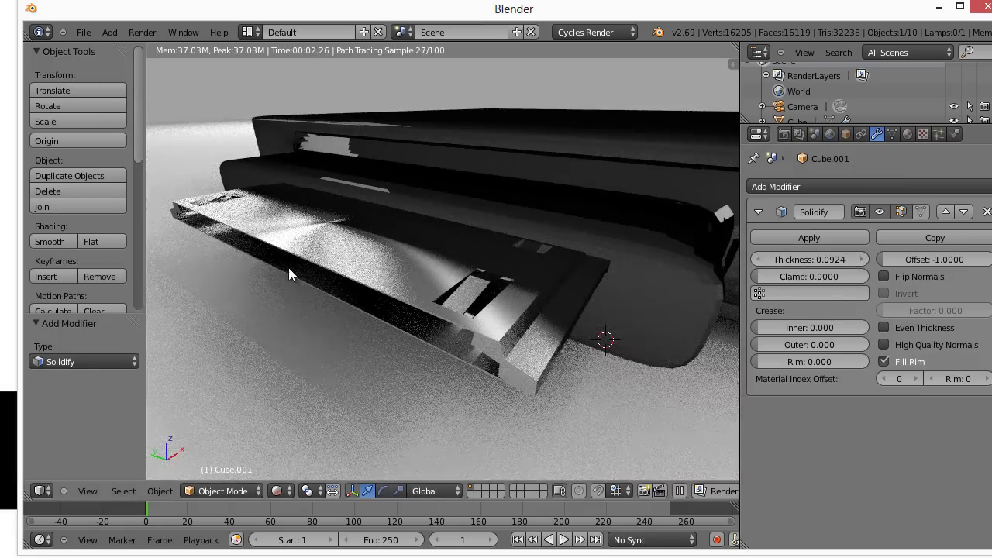
Select the connector body and set its material's Mix Shader factor to 0.484, then inspect the reflections.
{"action": "scroll", "coordinate": [379, 335], "scroll_direction": "down", "scroll_amount": 5}
{"action": "middle_click_drag", "start_coordinate": [525, 339], "coordinate": [335, 341]}
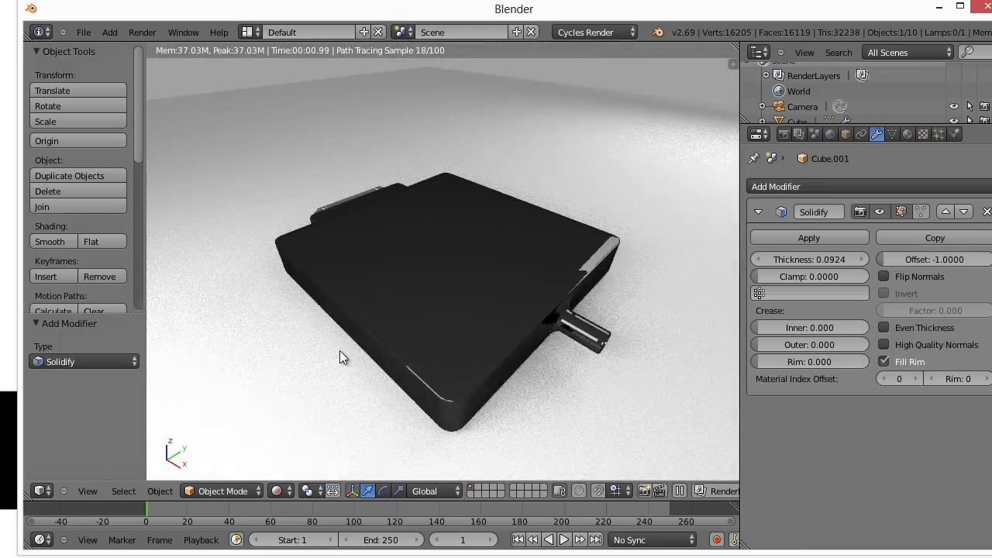
{"action": "right_click", "coordinate": [484, 302]}
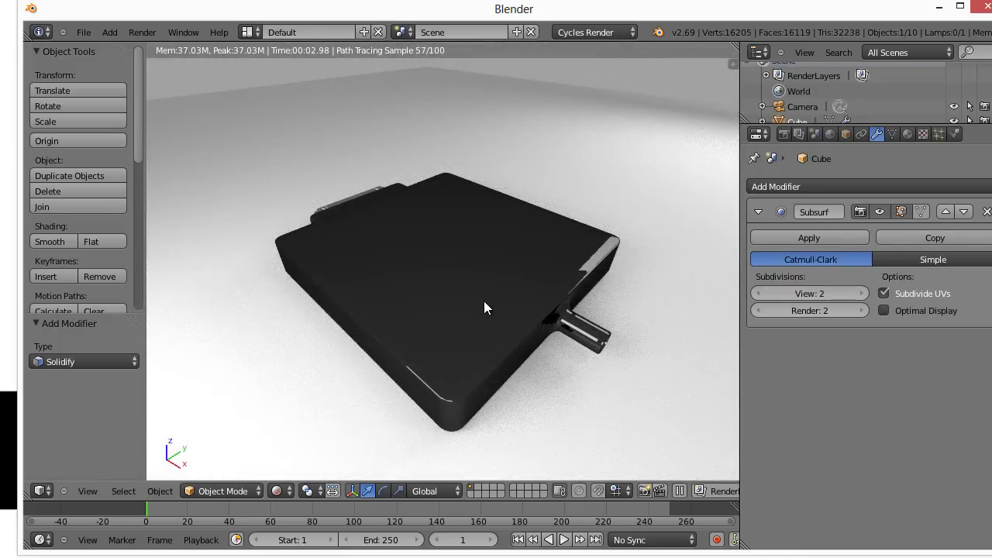
{"action": "left_click", "coordinate": [907, 134]}
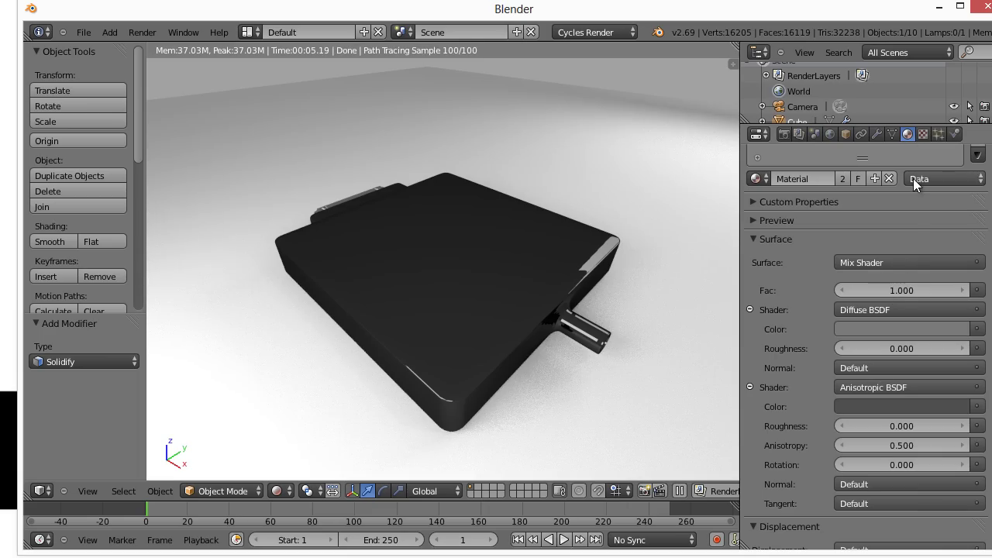
{"action": "left_click_drag", "start_coordinate": [902, 289], "coordinate": [701, 293]}
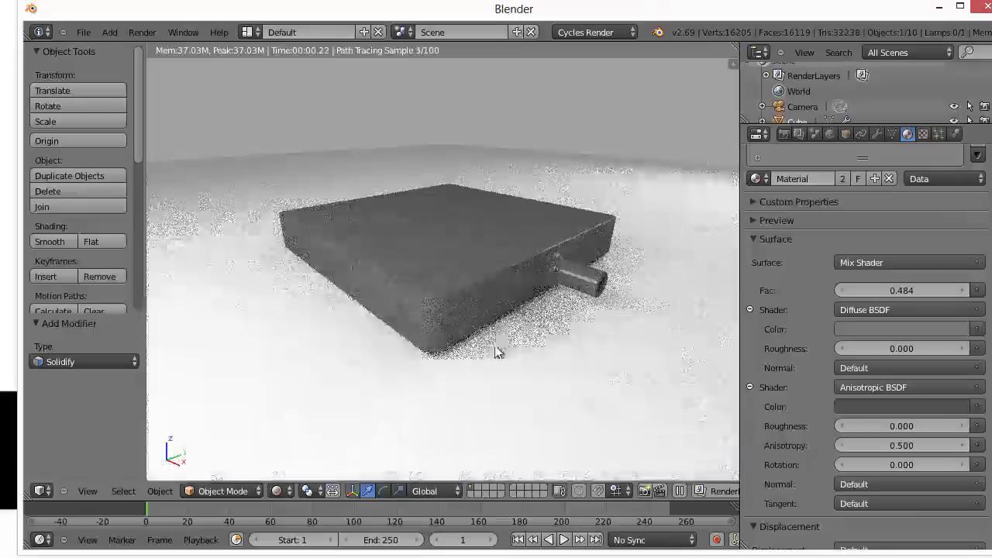
{"action": "scroll", "coordinate": [490, 350], "scroll_direction": "up", "scroll_amount": 3}
{"action": "middle_click_drag", "start_coordinate": [484, 363], "coordinate": [497, 323]}
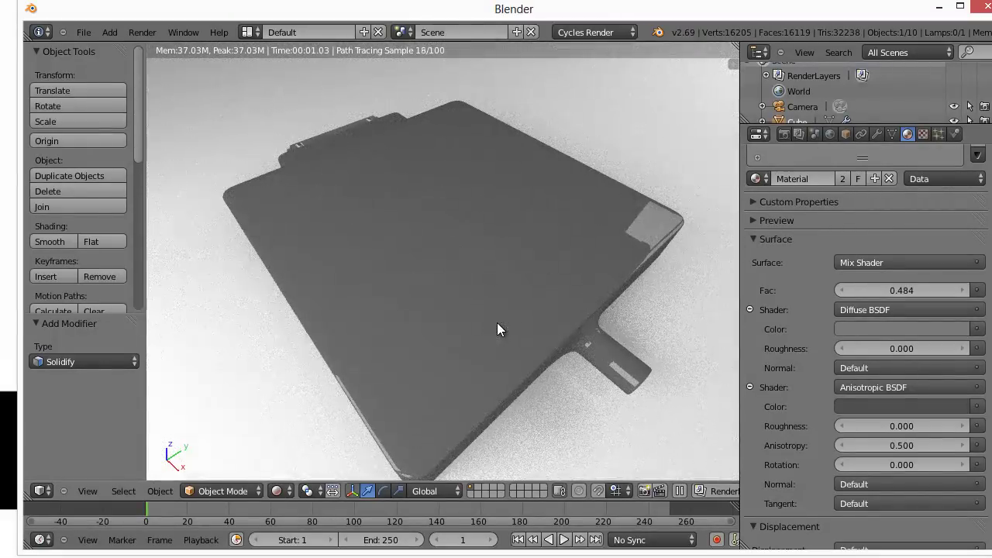
Lighten the connector body material's Anisotropic BSDF color and set that shader's roughness to 0.066.
{"action": "scroll", "coordinate": [425, 266], "scroll_direction": "down", "scroll_amount": 3}
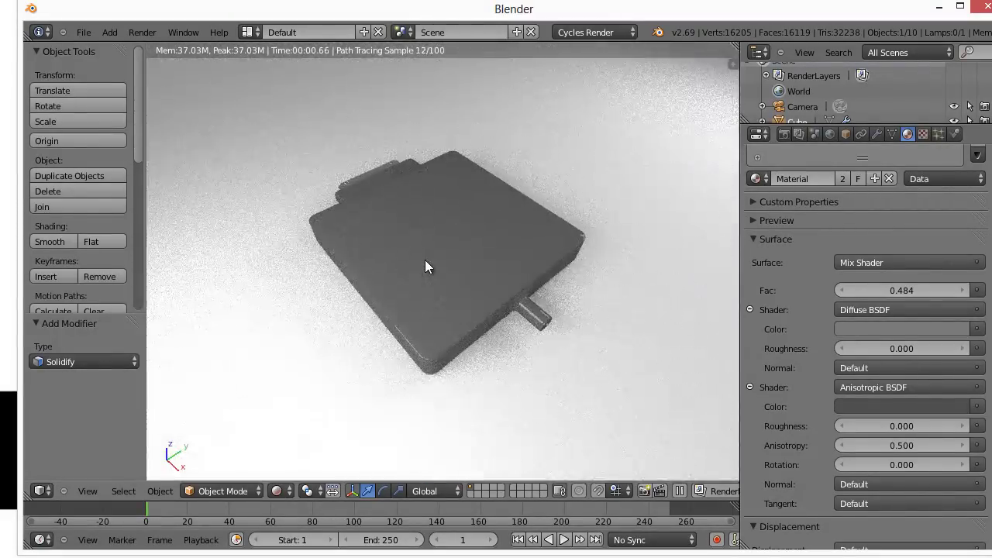
{"action": "scroll", "coordinate": [425, 266], "scroll_direction": "up", "scroll_amount": 1}
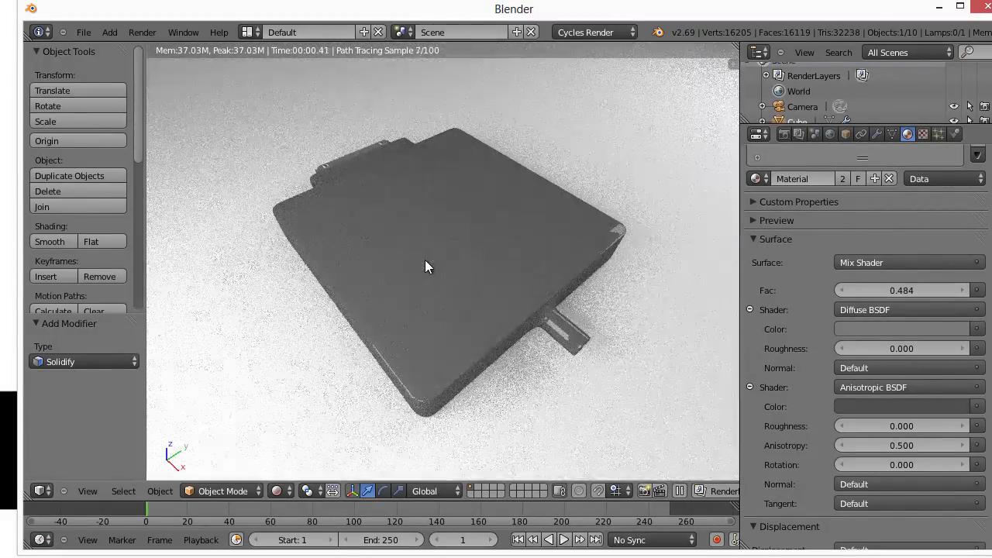
{"action": "left_click", "coordinate": [904, 404]}
{"action": "left_click_drag", "start_coordinate": [961, 288], "coordinate": [957, 257]}
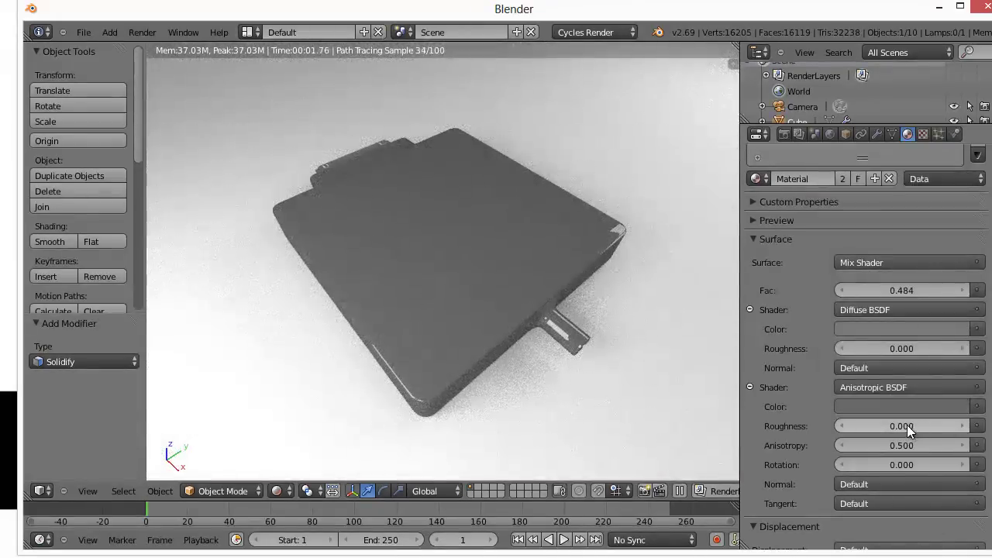
{"action": "left_click_drag", "start_coordinate": [917, 426], "coordinate": [929, 425]}
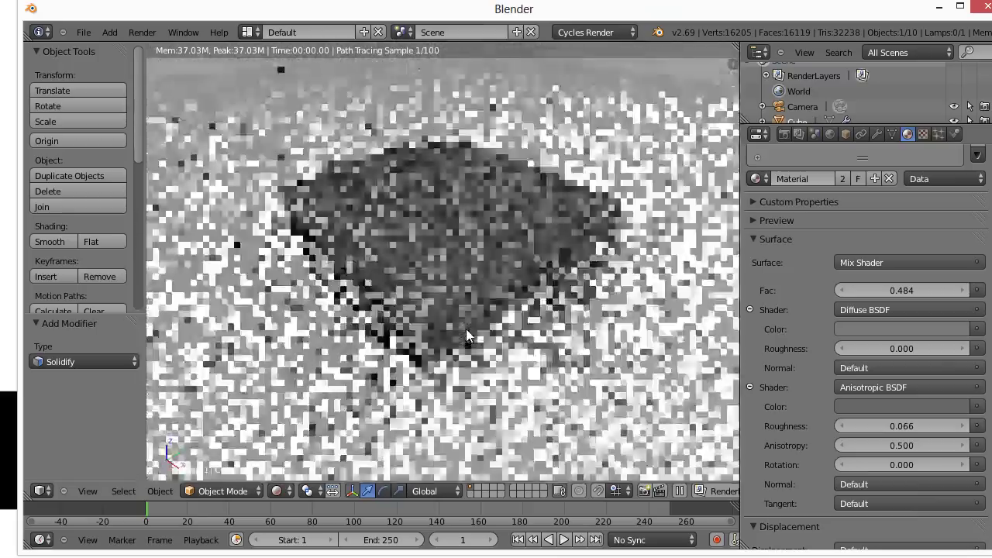
{"action": "middle_click_drag", "start_coordinate": [466, 329], "coordinate": [444, 325]}
{"action": "scroll", "coordinate": [445, 325], "scroll_direction": "up", "scroll_amount": 2}
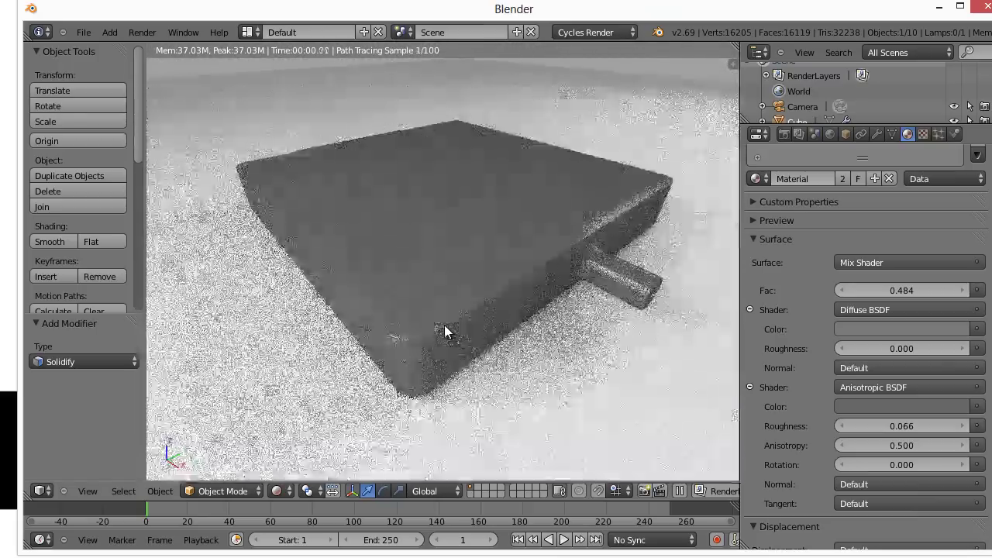
Darken the body material's Diffuse BSDF color to a dark grey and inspect the body's reflections from several angles.
{"action": "left_click", "coordinate": [922, 330]}
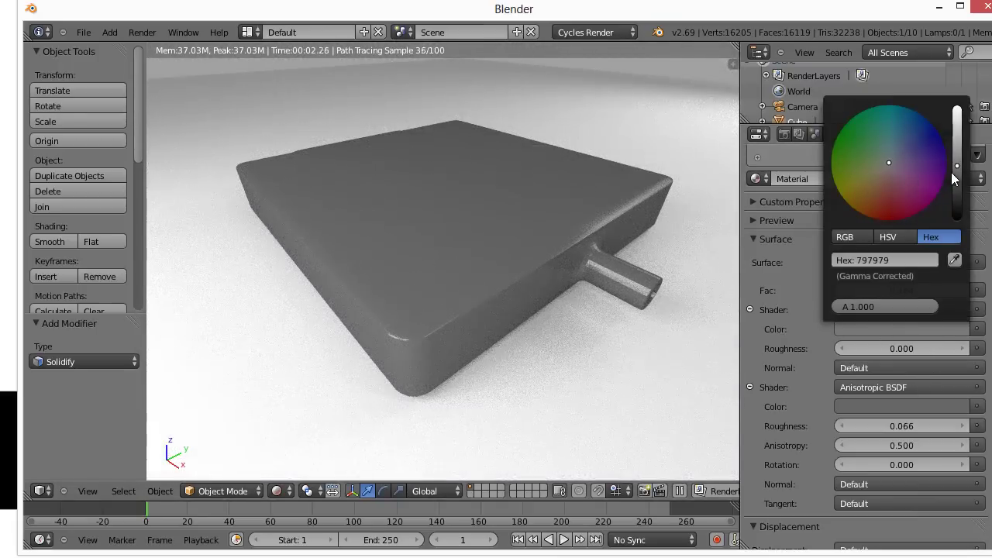
{"action": "left_click_drag", "start_coordinate": [951, 172], "coordinate": [957, 193]}
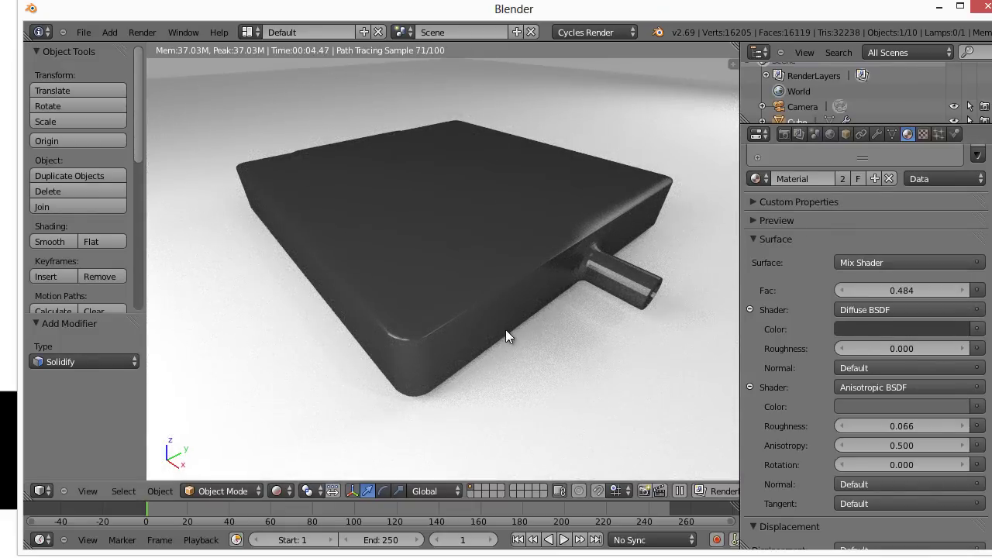
{"action": "middle_click_drag", "start_coordinate": [506, 332], "coordinate": [569, 336]}
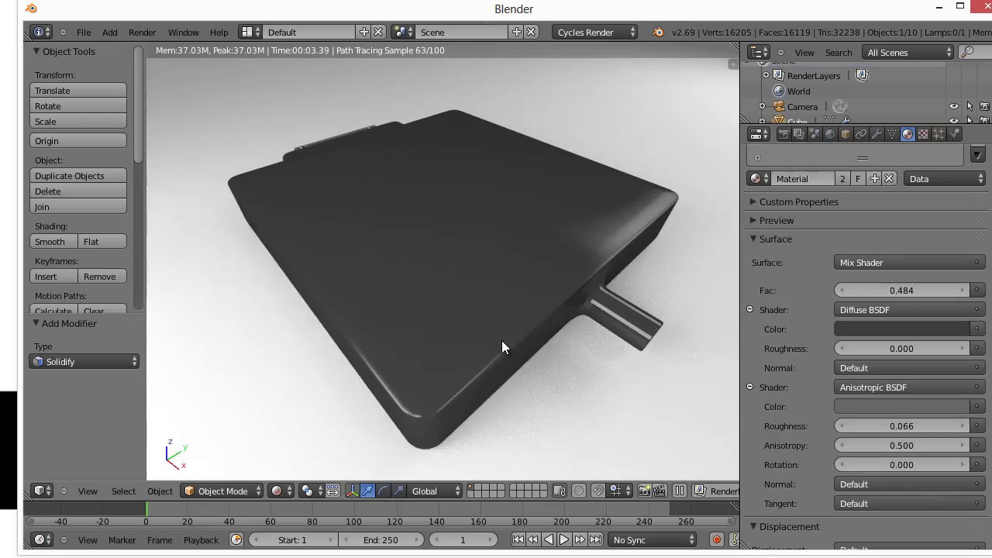
{"action": "middle_click_drag", "start_coordinate": [502, 375], "coordinate": [523, 366]}
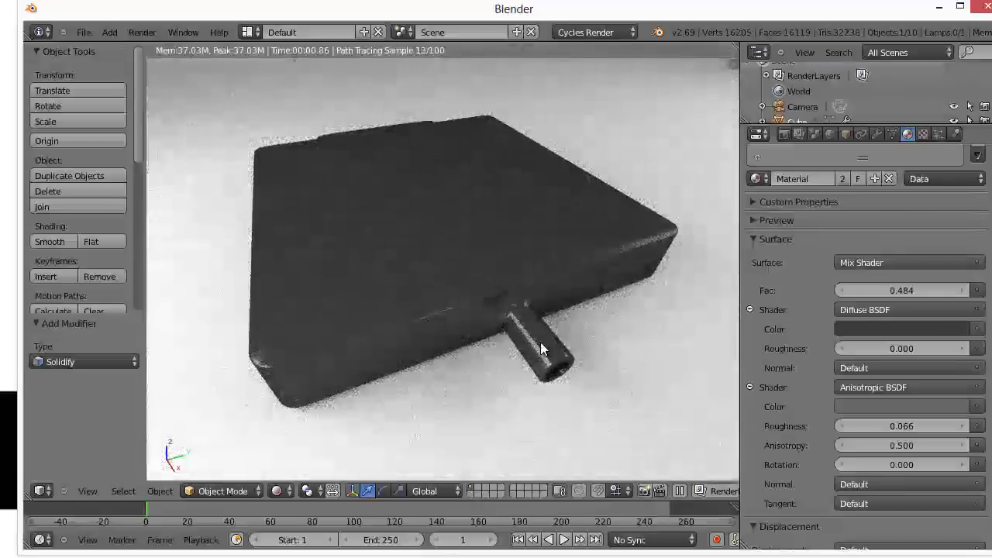
Return to Solid shading and enter Edit Mode on the connector body, framing the cable sleeve in top orthographic view.
{"action": "left_click", "coordinate": [280, 490]}
{"action": "left_click", "coordinate": [295, 442]}
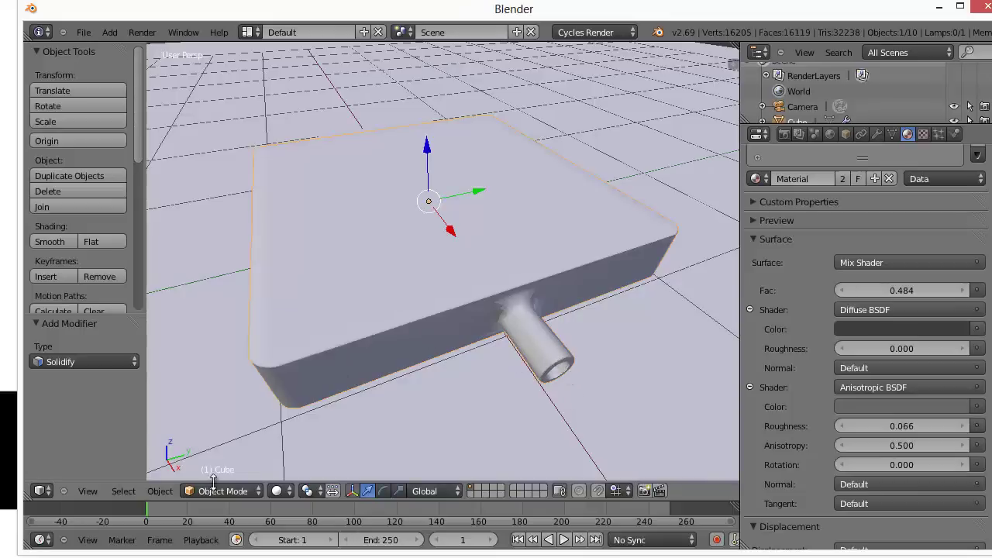
{"action": "key", "text": "Tab"}
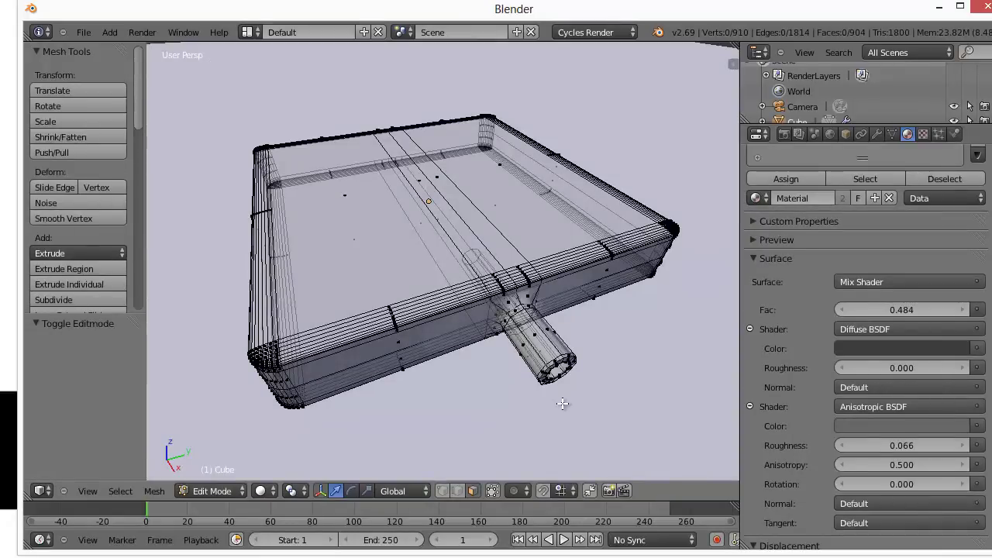
{"action": "middle_click_drag", "start_coordinate": [582, 402], "coordinate": [588, 398]}
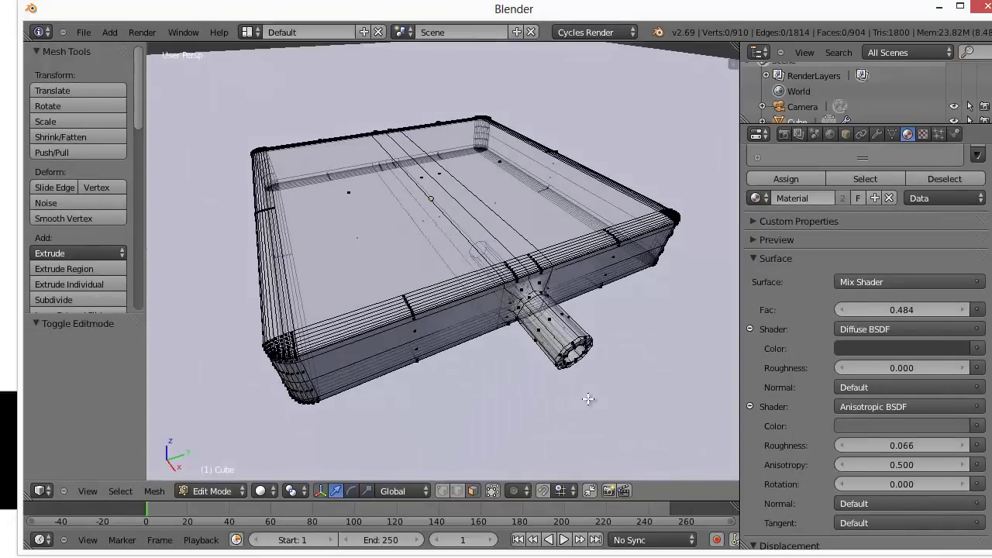
{"action": "key", "text": "KP_5"}
{"action": "scroll", "coordinate": [496, 302], "scroll_direction": "up", "scroll_amount": 6}
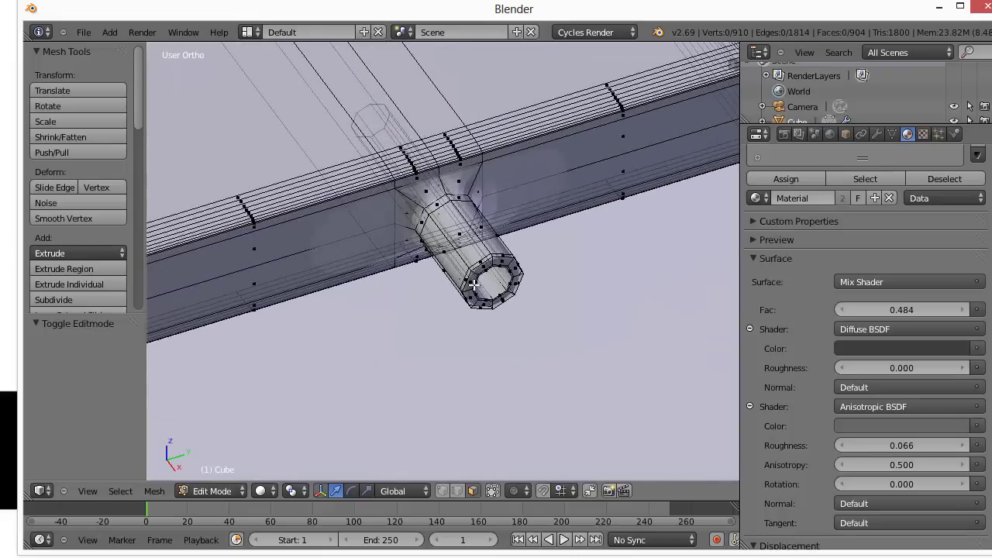
{"action": "key", "text": "KP_7"}
{"action": "scroll", "coordinate": [472, 292], "scroll_direction": "down", "scroll_amount": 4}
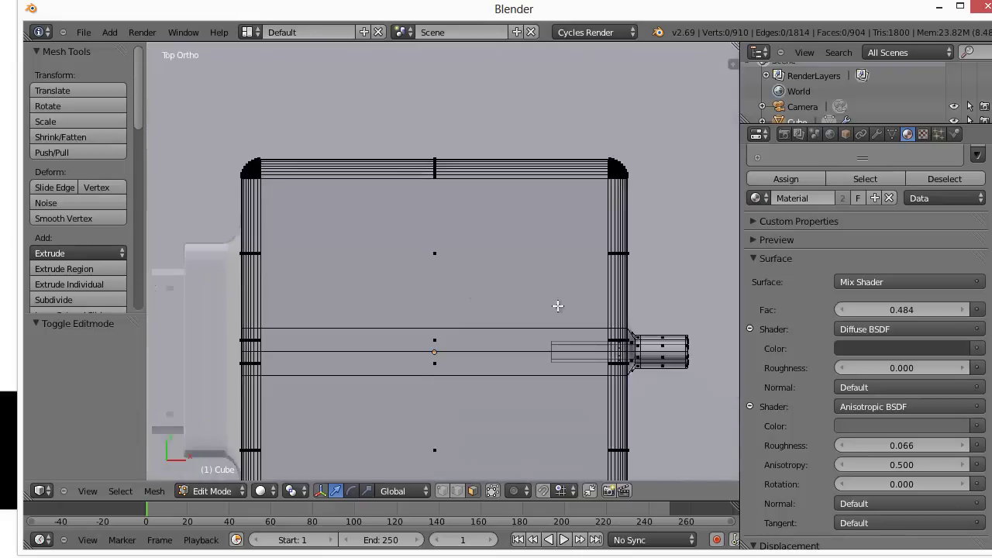
{"action": "middle_click_drag", "start_coordinate": [553, 306], "coordinate": [362, 230], "text": "shift"}
{"action": "scroll", "coordinate": [484, 317], "scroll_direction": "up", "scroll_amount": 7}
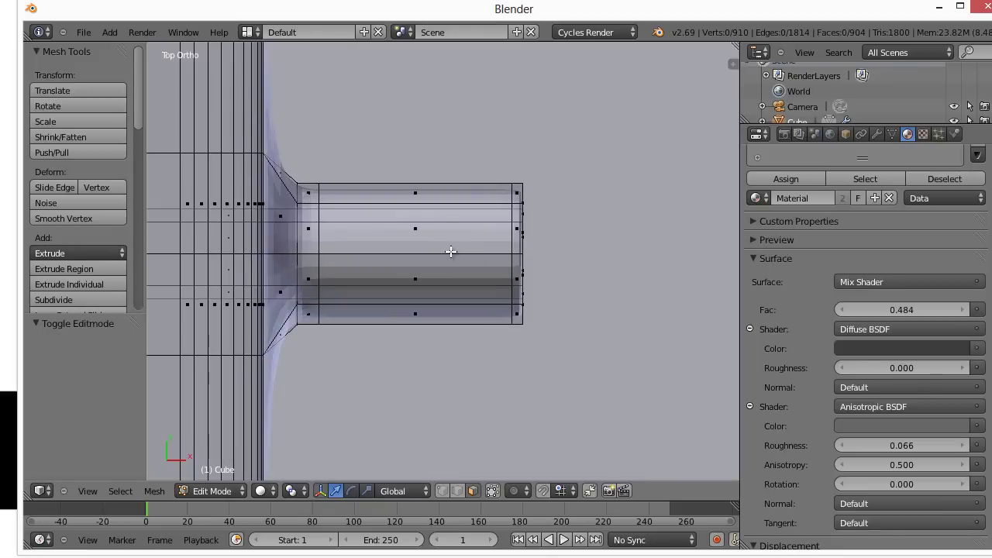
Add two edge loops around the cable sleeve, sliding both close to the existing loop near its open end.
{"action": "key", "text": "ctrl+r"}
{"action": "left_click", "coordinate": [419, 252]}
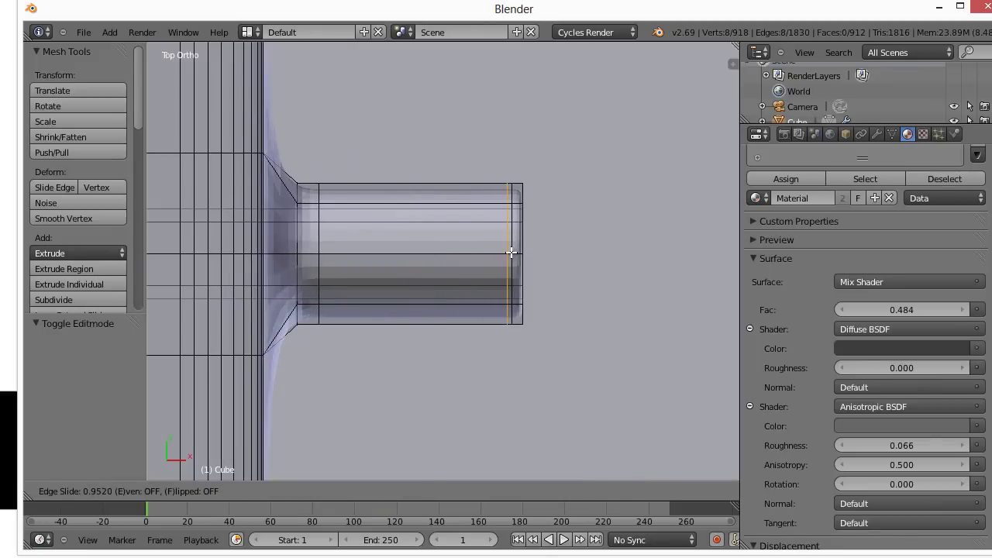
{"action": "left_click", "coordinate": [513, 253]}
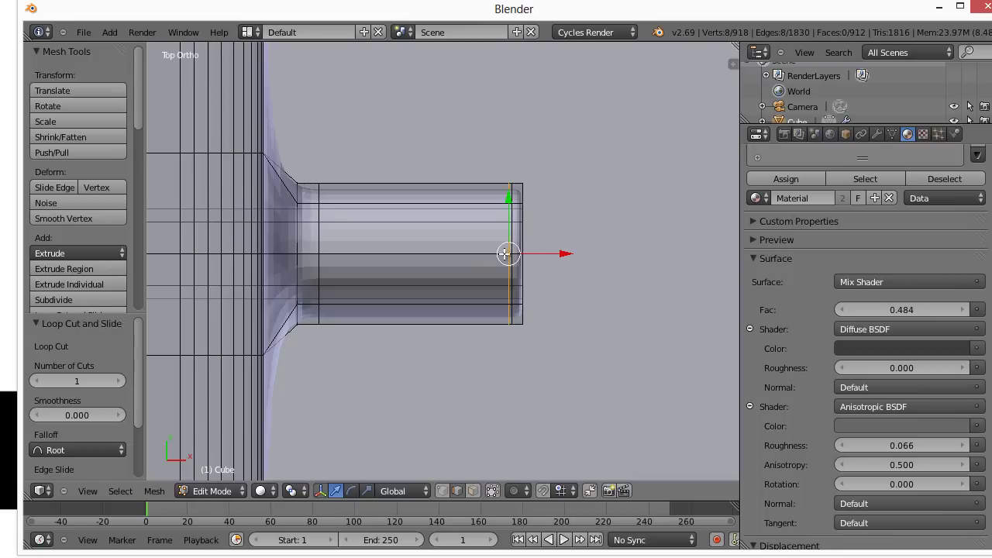
{"action": "key", "text": "ctrl+r"}
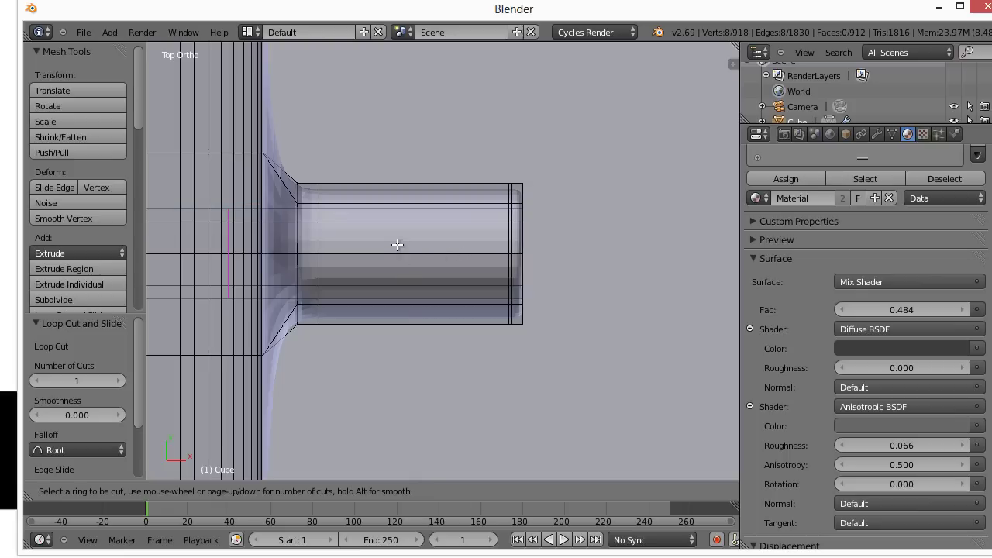
{"action": "left_click", "coordinate": [409, 317]}
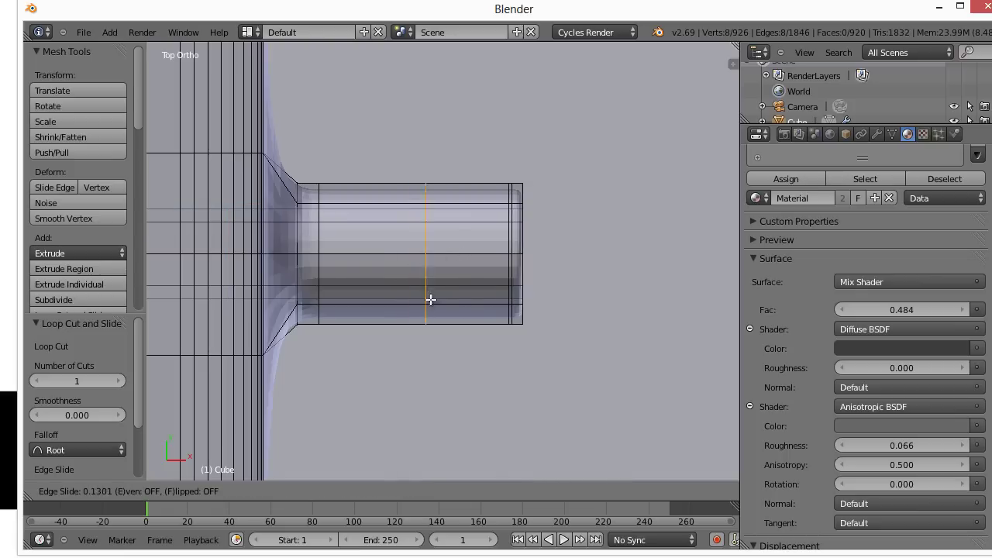
{"action": "left_click", "coordinate": [504, 300]}
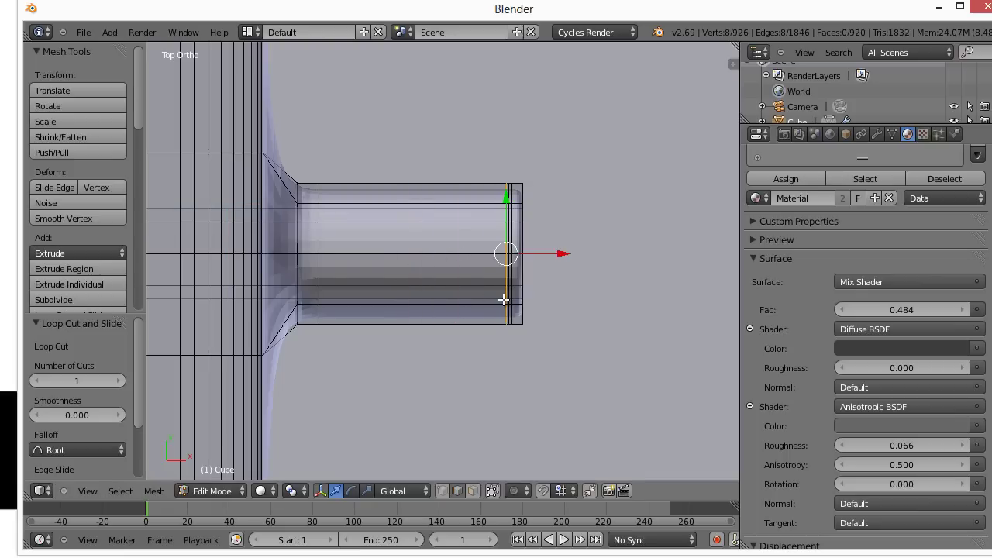
Select the middle of the three edge loops near the sleeve's tip and scale it to 0.924 to form a groove.
{"action": "scroll", "coordinate": [541, 266], "scroll_direction": "up", "scroll_amount": 5}
{"action": "scroll", "coordinate": [461, 266], "scroll_direction": "down", "scroll_amount": 2}
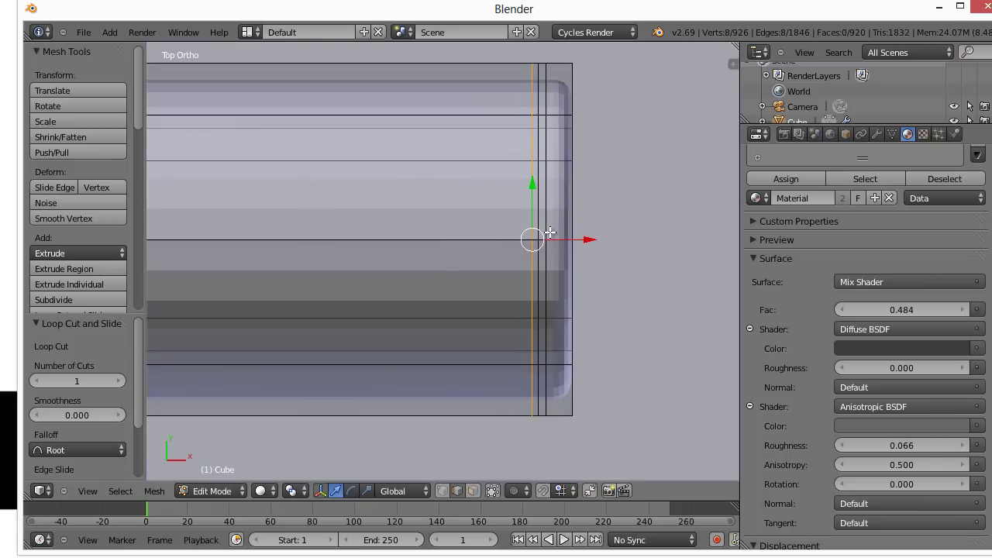
{"action": "right_click", "coordinate": [538, 210], "text": "alt"}
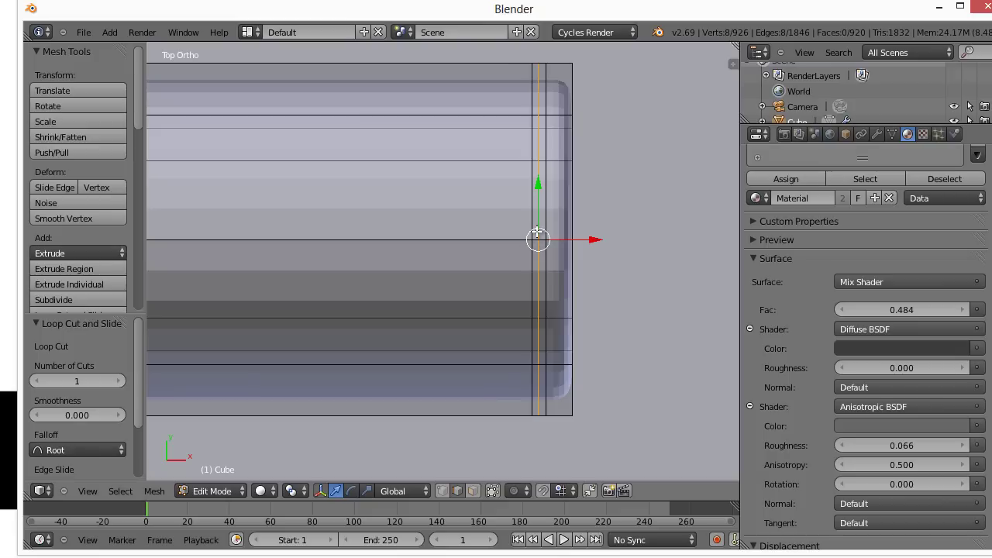
{"action": "scroll", "coordinate": [518, 245], "scroll_direction": "down", "scroll_amount": 2}
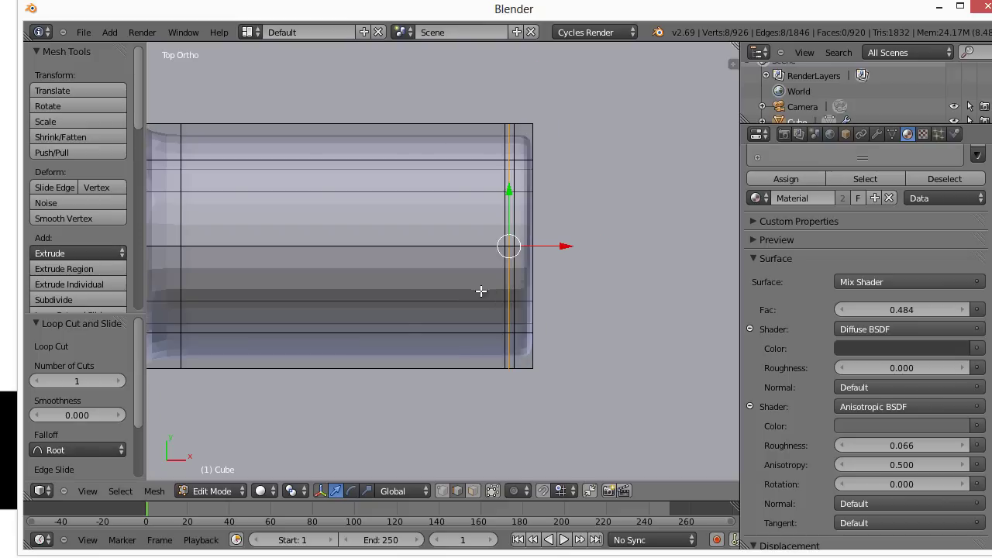
{"action": "middle_click_drag", "start_coordinate": [483, 287], "coordinate": [520, 293]}
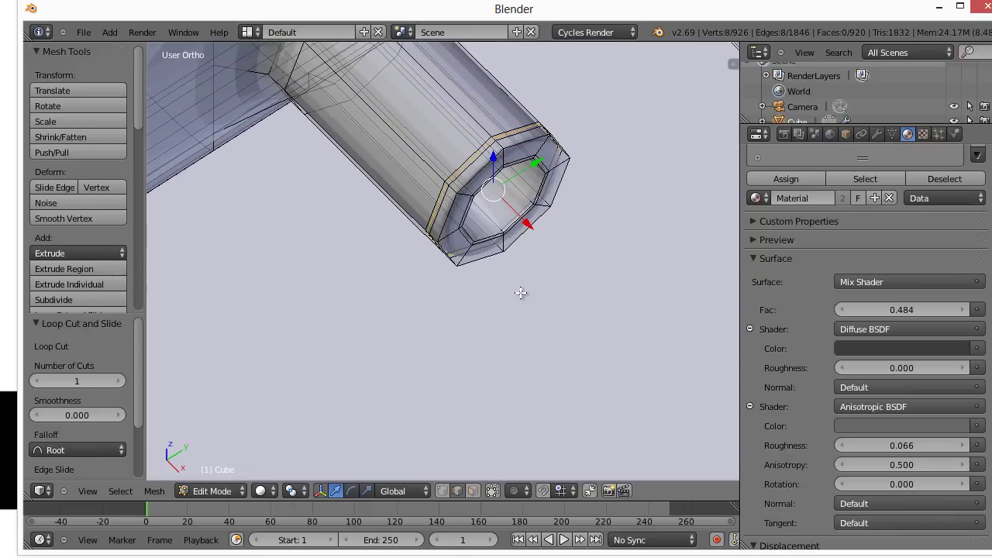
{"action": "key", "text": "s"}
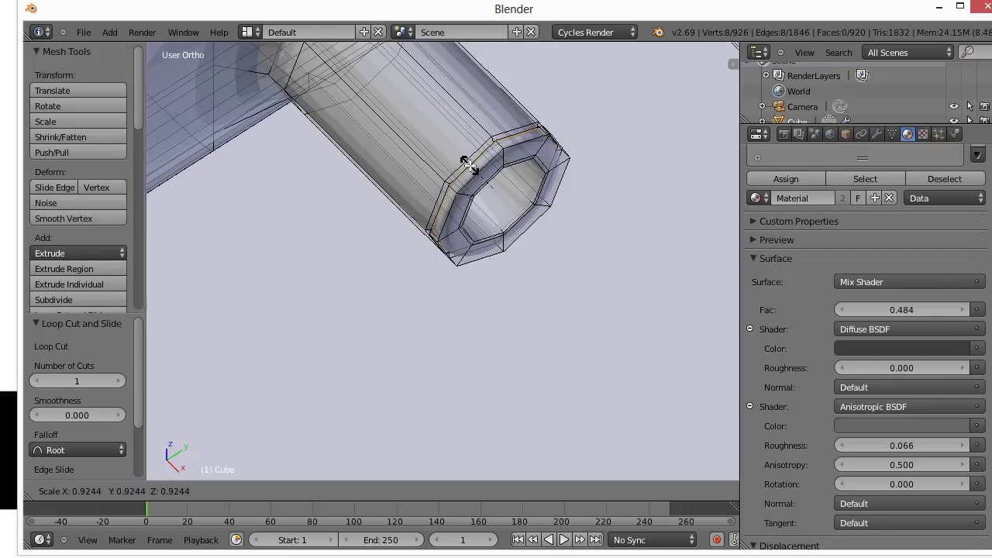
{"action": "left_click", "coordinate": [468, 163]}
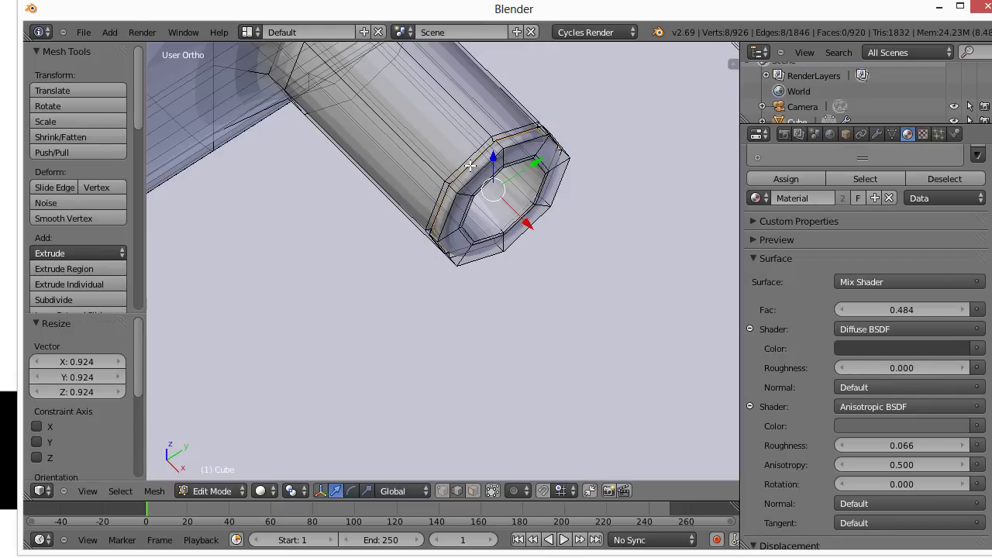
Switch to Rendered shading and inspect the grooved sleeve tip and its junction with the connector body.
{"action": "middle_click_drag", "start_coordinate": [475, 165], "coordinate": [565, 248]}
{"action": "scroll", "coordinate": [612, 237], "scroll_direction": "down", "scroll_amount": 2}
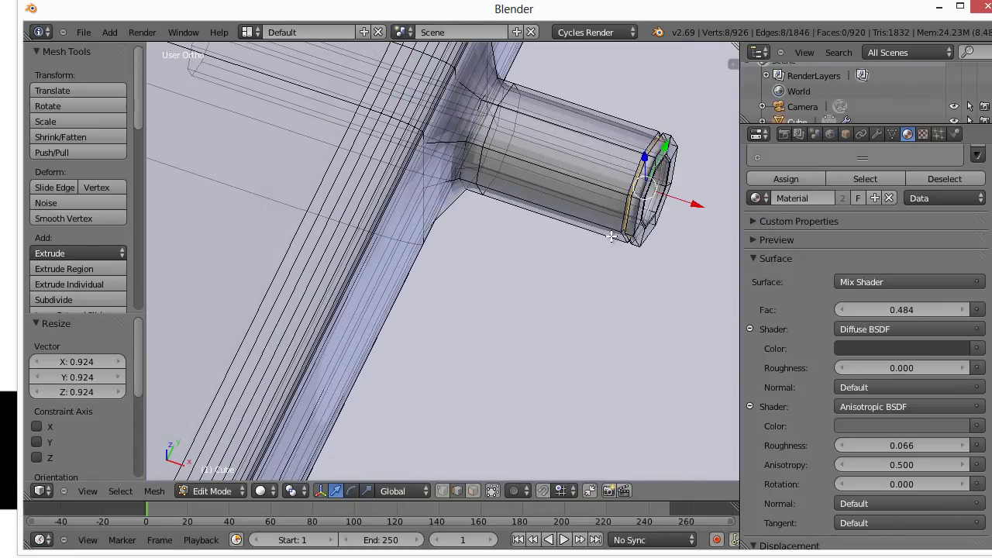
{"action": "left_click", "coordinate": [261, 490]}
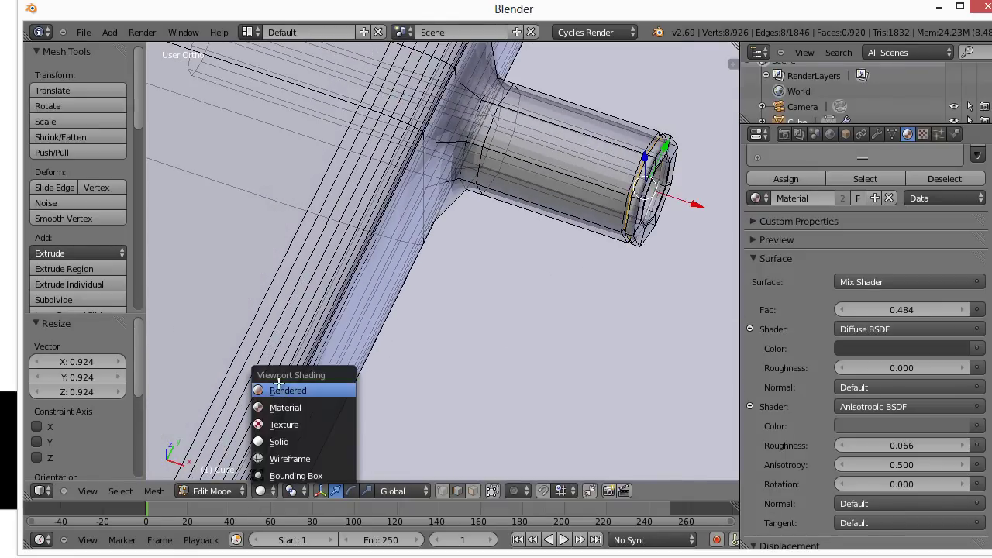
{"action": "left_click", "coordinate": [287, 388]}
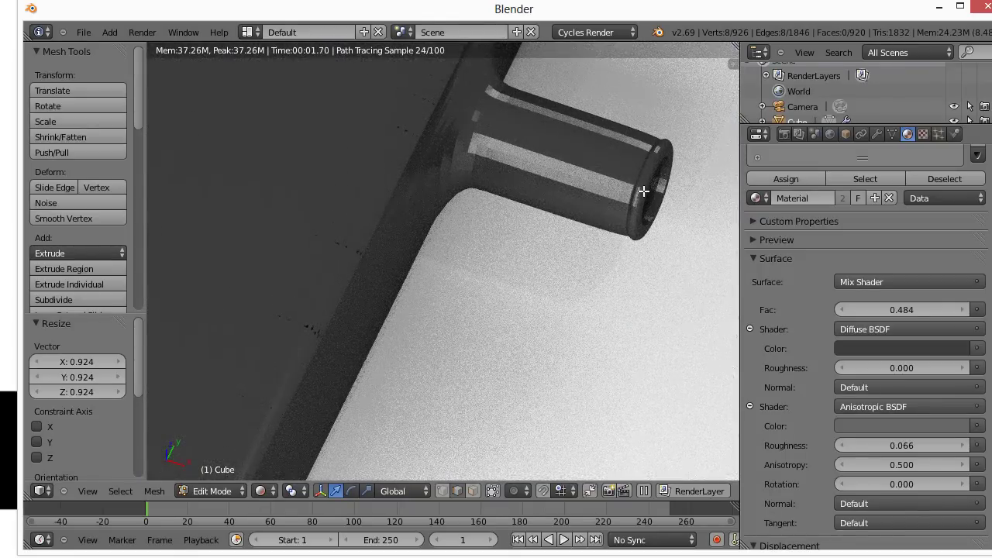
{"action": "scroll", "coordinate": [520, 268], "scroll_direction": "down", "scroll_amount": 5}
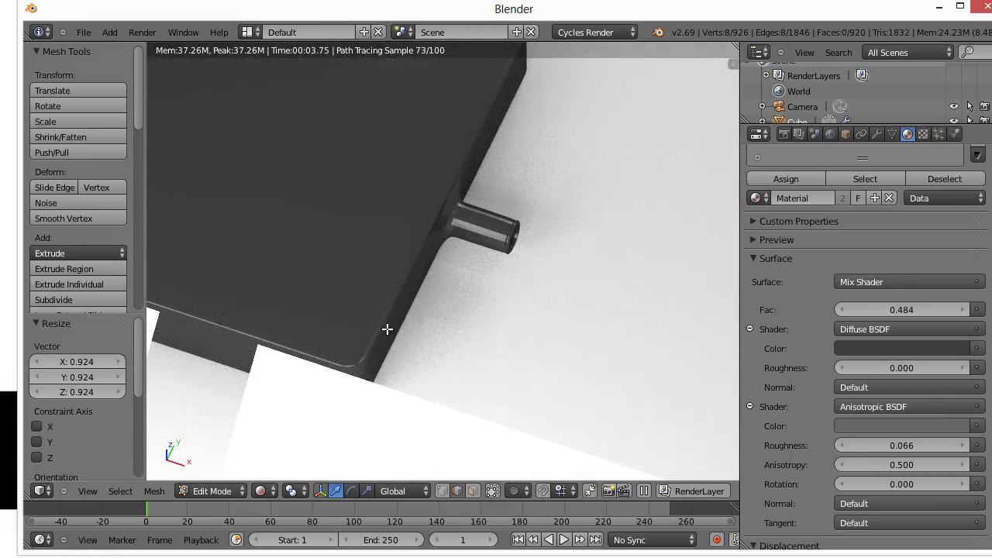
{"action": "mouse_move", "coordinate": [386, 330]}
{"action": "middle_mouse_down"}
{"action": "mouse_move", "coordinate": [367, 288]}
{"action": "mouse_move", "coordinate": [330, 276]}
{"action": "mouse_move", "coordinate": [464, 331]}
{"action": "middle_mouse_up"}
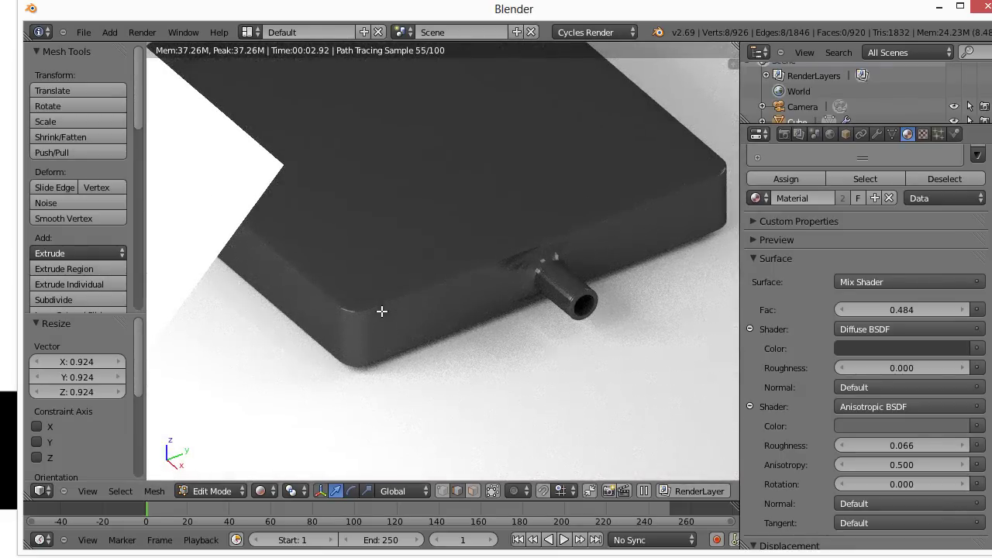
Switch to Solid shading and try adding an edge loop across the connector body beside the cable sleeve, then undo it.
{"action": "left_click", "coordinate": [262, 491]}
{"action": "left_click", "coordinate": [283, 440]}
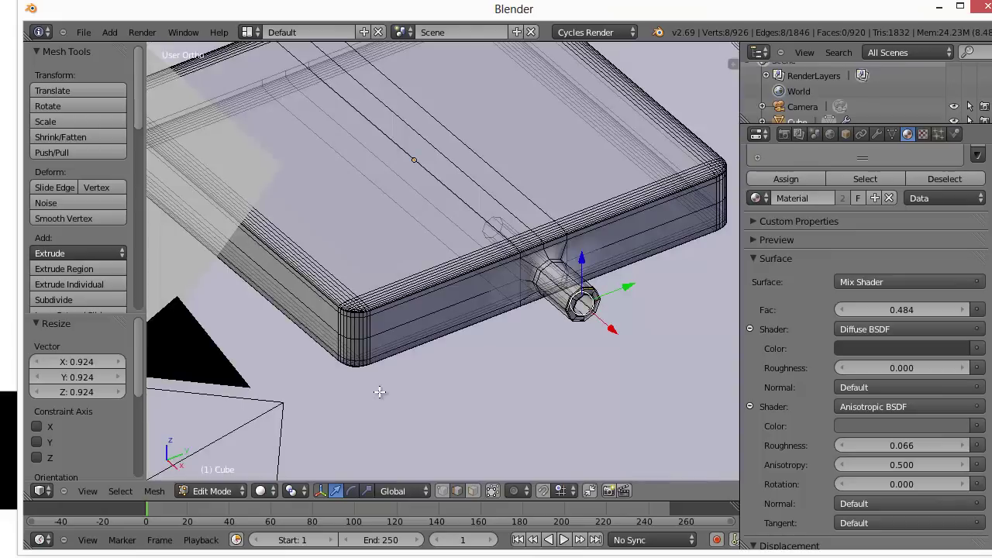
{"action": "scroll", "coordinate": [372, 323], "scroll_direction": "up", "scroll_amount": 3}
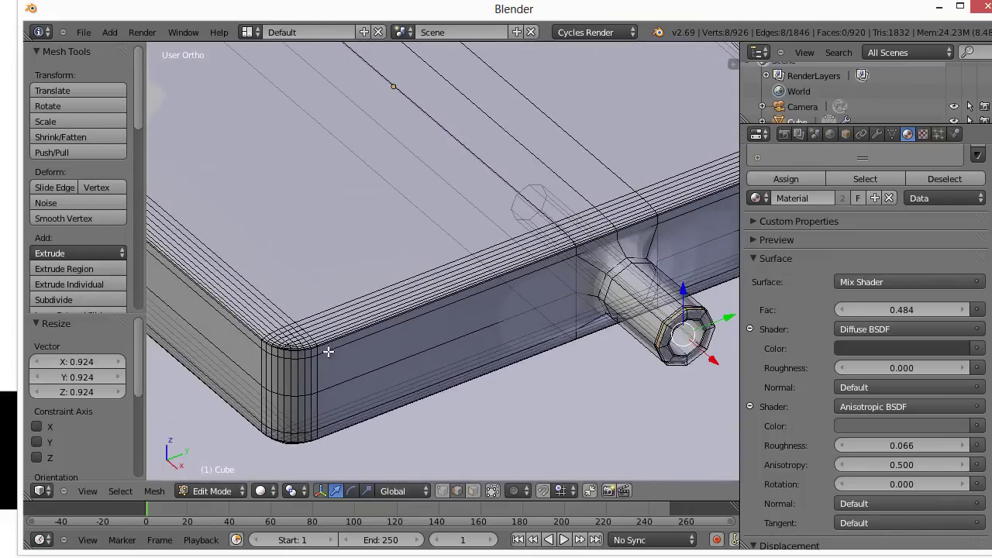
{"action": "scroll", "coordinate": [317, 363], "scroll_direction": "down", "scroll_amount": 3}
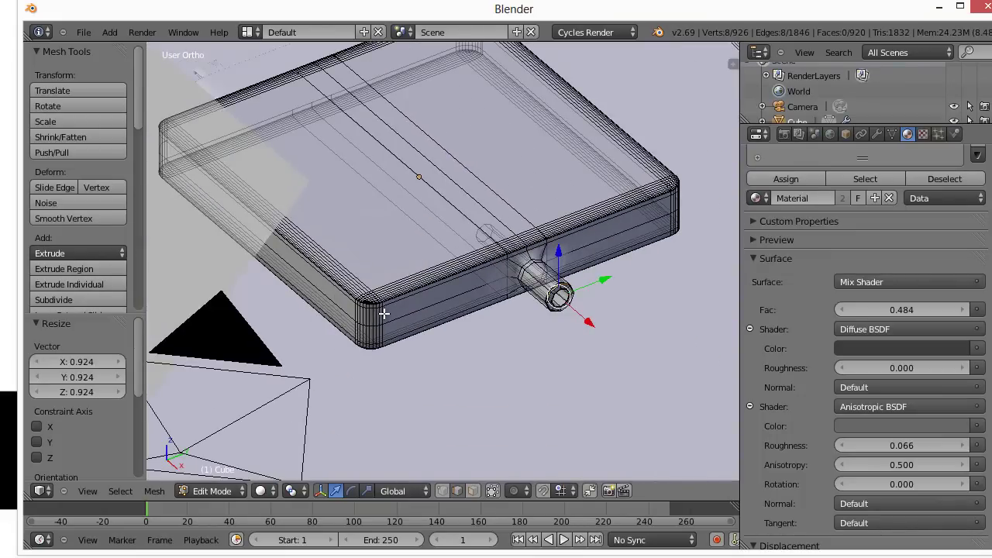
{"action": "key", "text": "ctrl+r"}
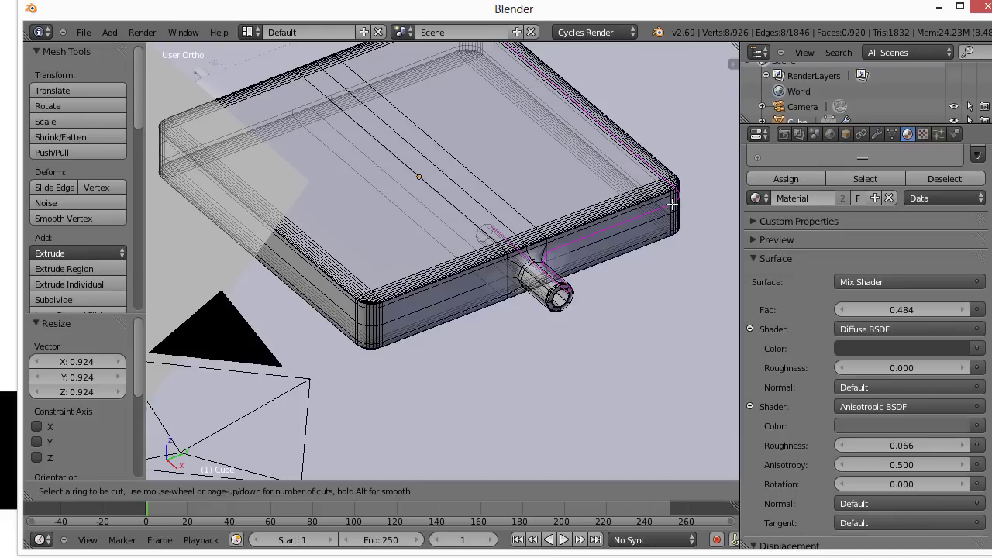
{"action": "left_click", "coordinate": [470, 276]}
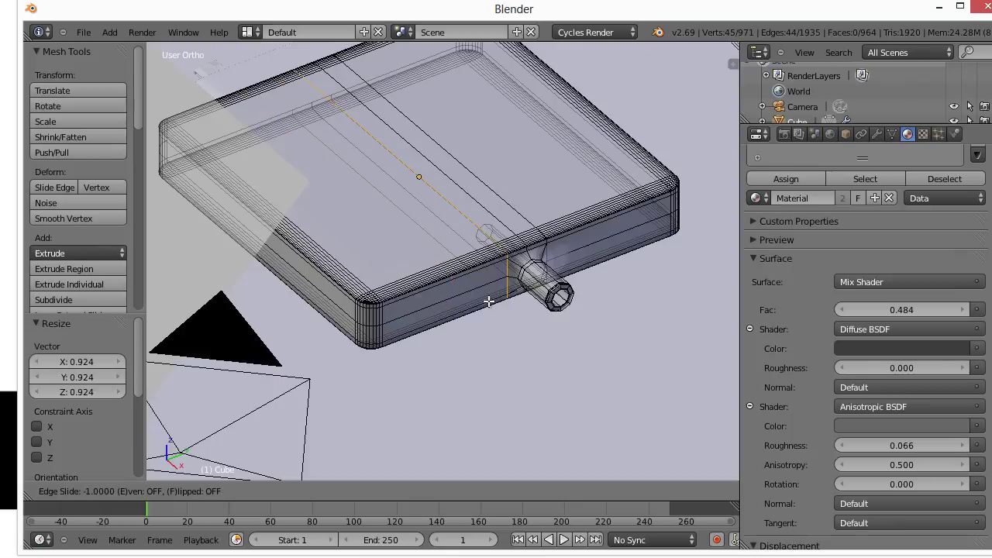
{"action": "left_click", "coordinate": [438, 319]}
{"action": "key", "text": "ctrl+z"}
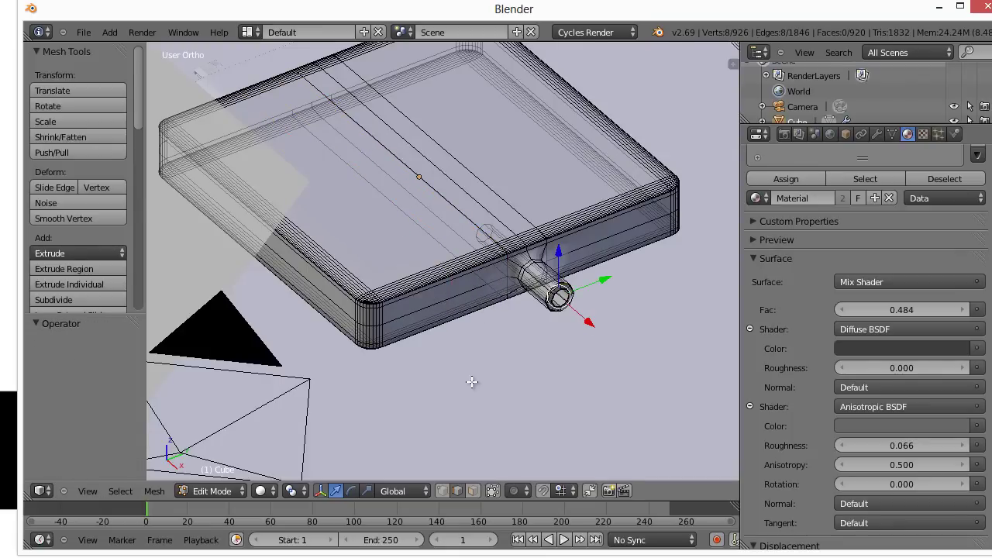
Return to Object Mode and switch to Rendered shading to examine the connector body and cable sleeve.
{"action": "scroll", "coordinate": [472, 381], "scroll_direction": "up", "scroll_amount": 4}
{"action": "scroll", "coordinate": [472, 382], "scroll_direction": "down", "scroll_amount": 2}
{"action": "middle_click_drag", "start_coordinate": [427, 381], "coordinate": [414, 421]}
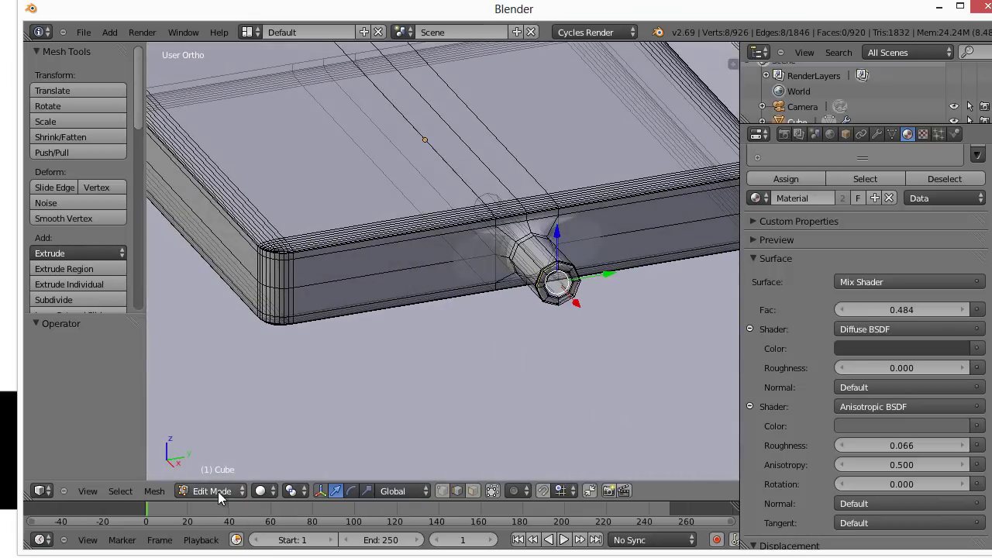
{"action": "key", "text": "Tab"}
{"action": "left_click", "coordinate": [277, 491]}
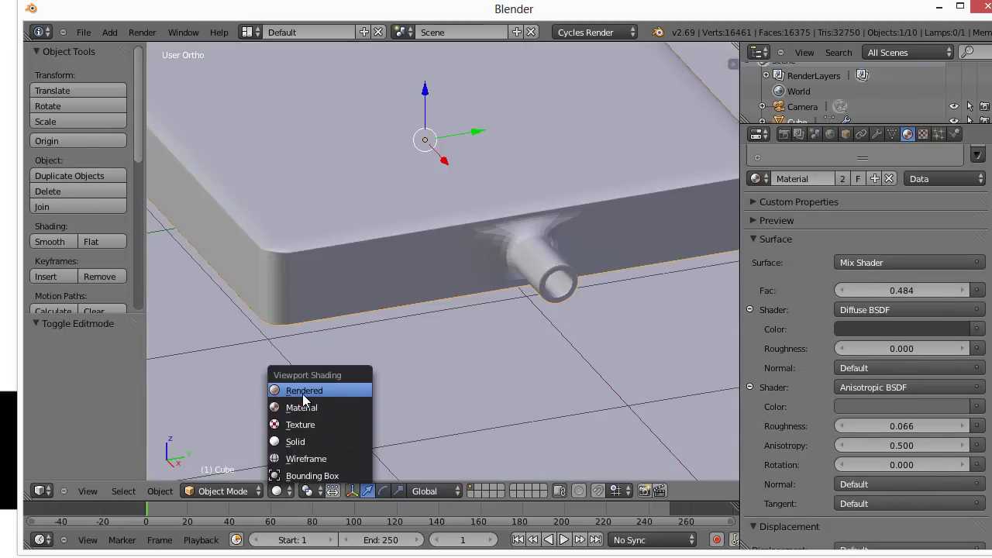
{"action": "left_click", "coordinate": [304, 393]}
{"action": "middle_click_drag", "start_coordinate": [398, 358], "coordinate": [431, 392]}
{"action": "scroll", "coordinate": [432, 392], "scroll_direction": "up", "scroll_amount": 3}
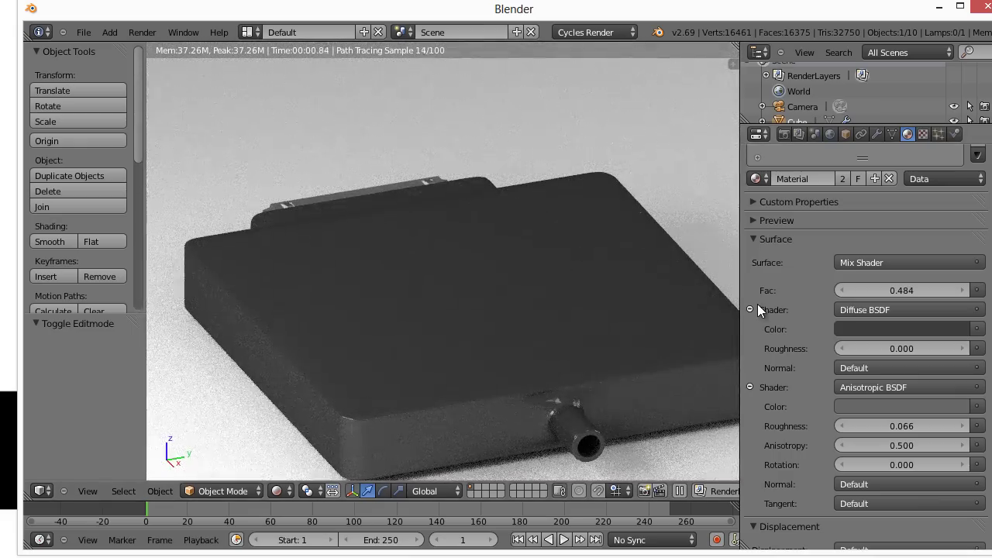
{"action": "middle_click_drag", "start_coordinate": [545, 297], "coordinate": [493, 390]}
{"action": "scroll", "coordinate": [541, 320], "scroll_direction": "down", "scroll_amount": 2}
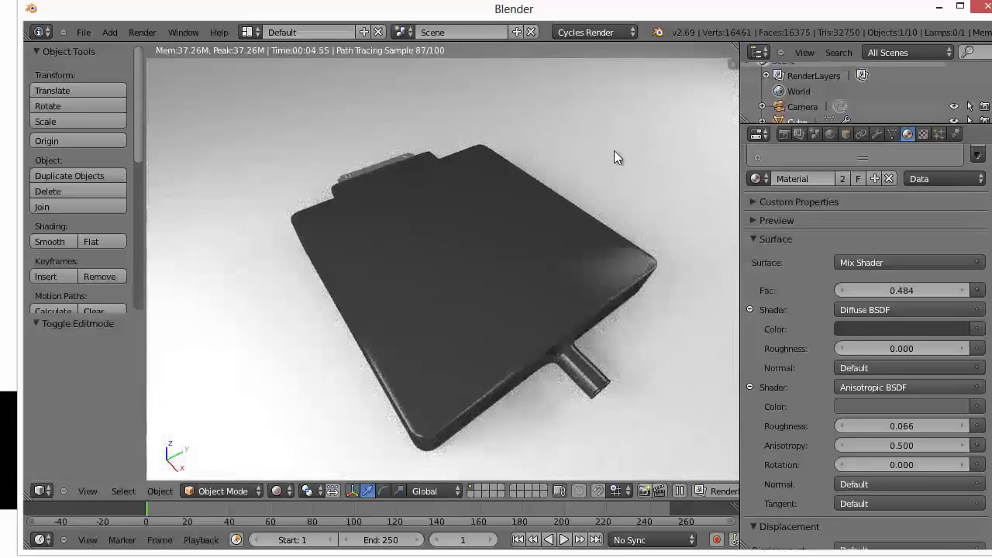
Select the ground plane and darken its Diffuse BSDF color to a mid grey of about A0A0A0.
{"action": "right_click", "coordinate": [641, 139]}
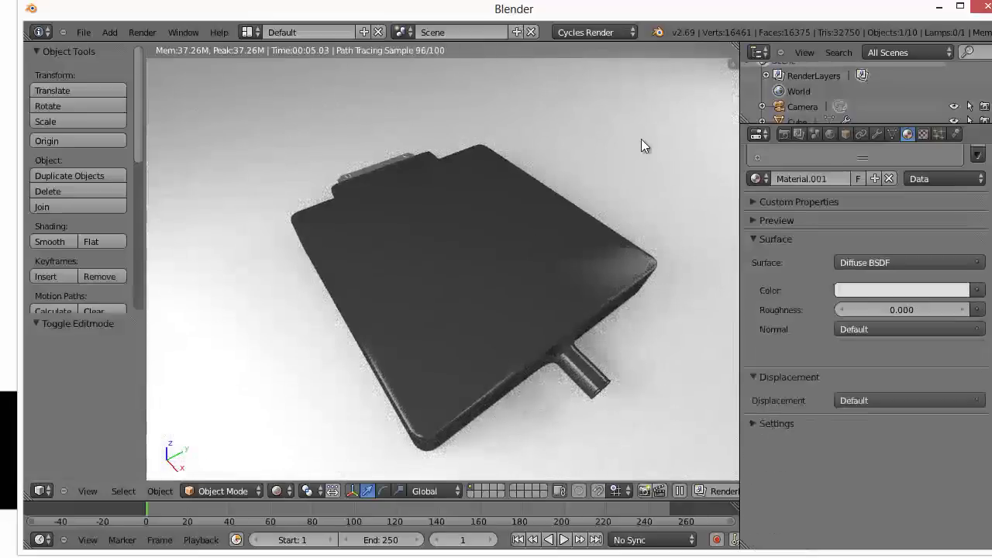
{"action": "left_click", "coordinate": [895, 292]}
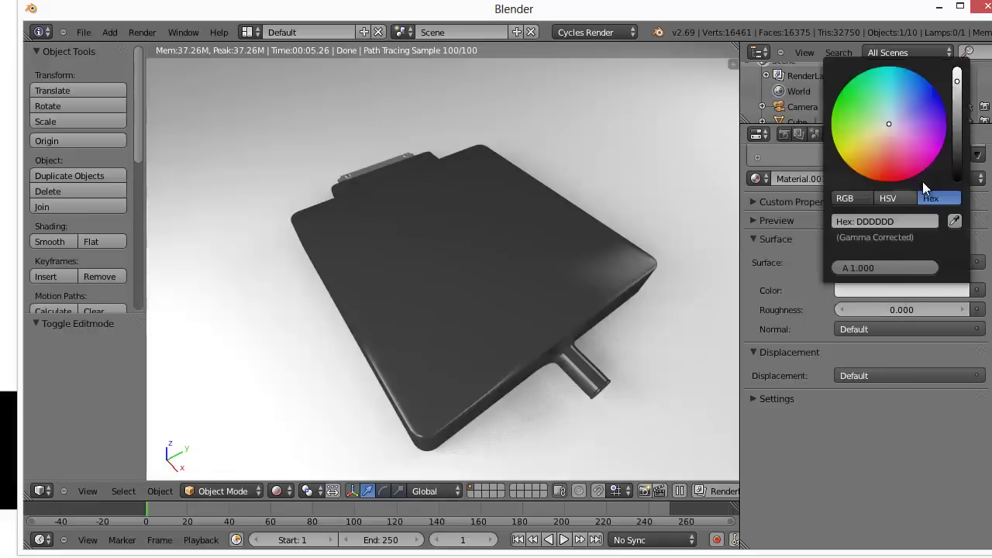
{"action": "left_click", "coordinate": [958, 111]}
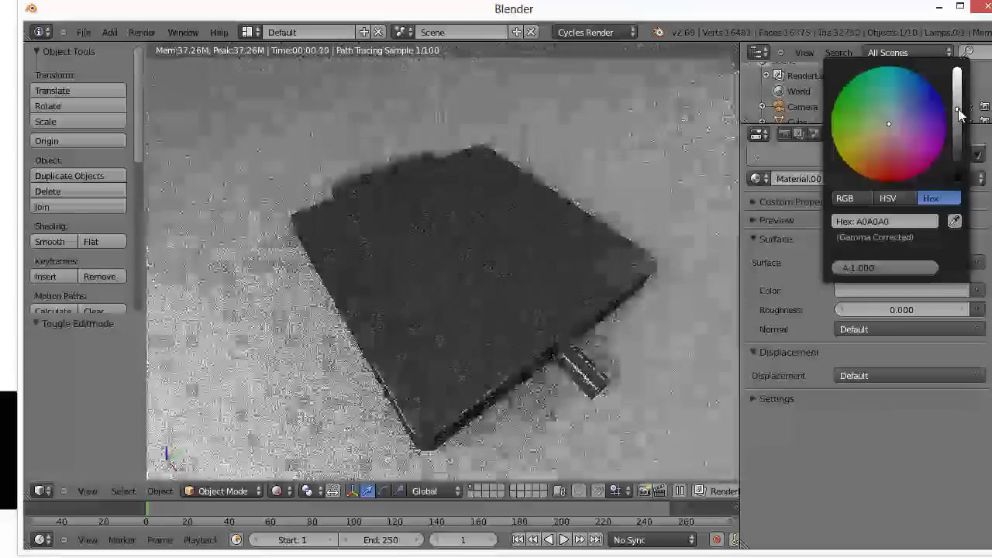
{"action": "left_click_drag", "start_coordinate": [958, 110], "coordinate": [959, 113]}
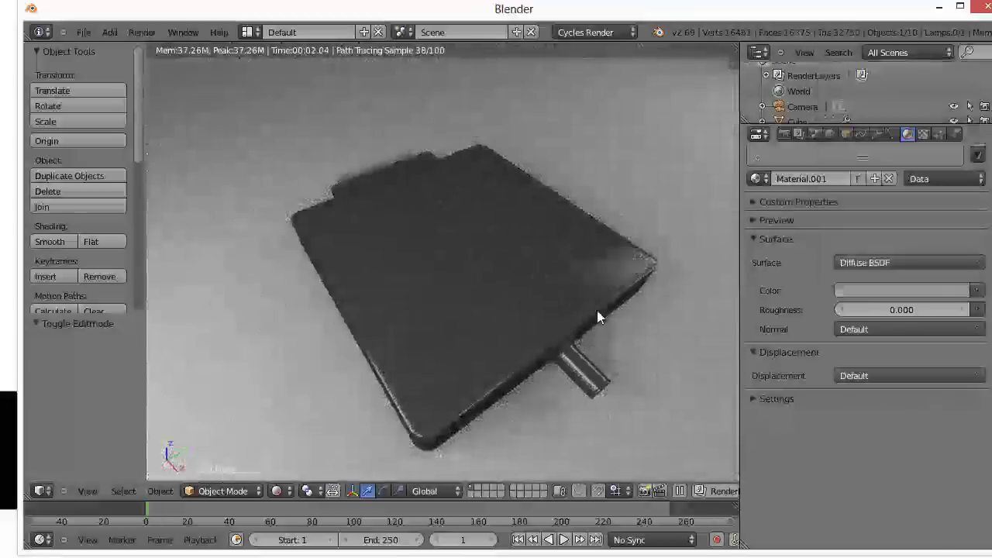
Switch to Solid shading and scale the ground plane up by a factor of 5.
{"action": "scroll", "coordinate": [510, 320], "scroll_direction": "up", "scroll_amount": 1}
{"action": "scroll", "coordinate": [510, 320], "scroll_direction": "down", "scroll_amount": 2}
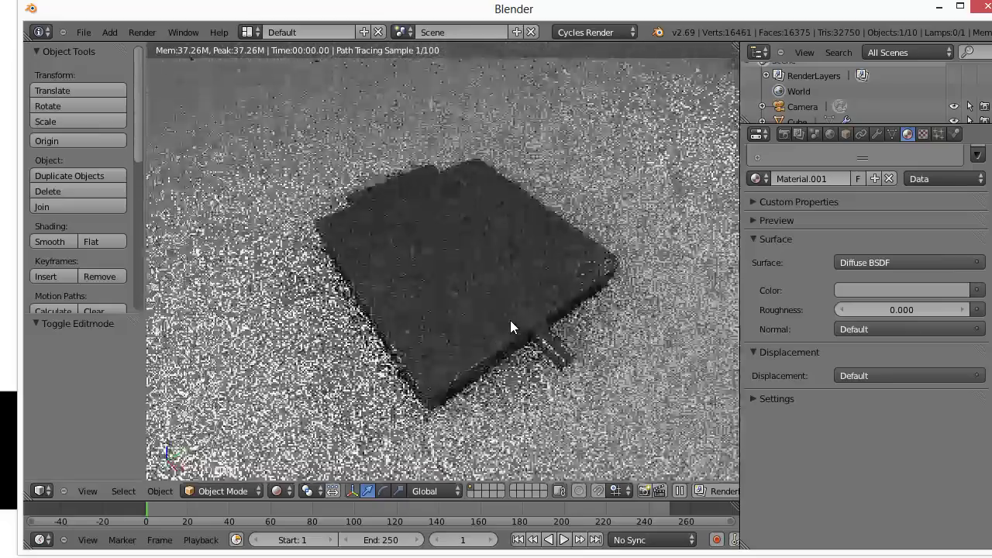
{"action": "scroll", "coordinate": [510, 327], "scroll_direction": "up", "scroll_amount": 2}
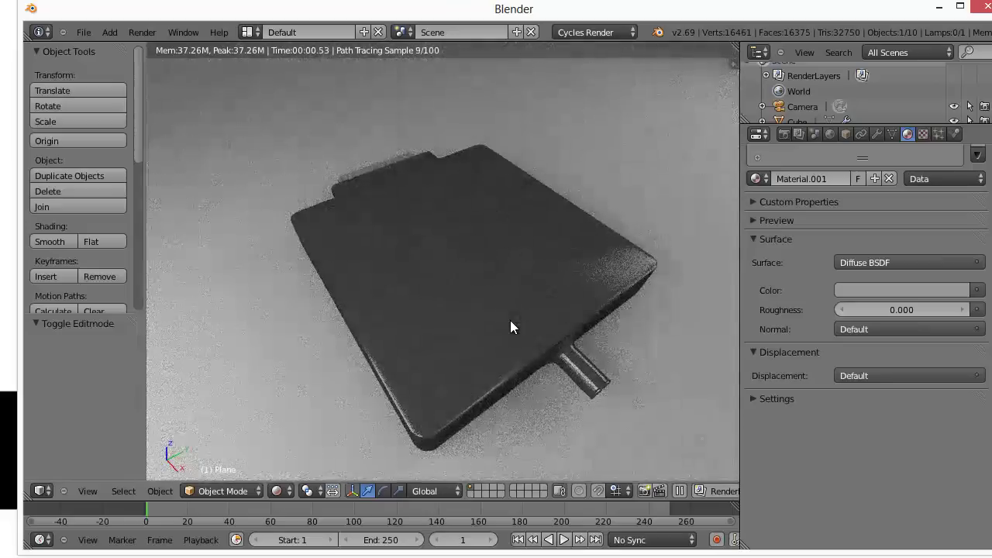
{"action": "middle_click_drag", "start_coordinate": [510, 320], "coordinate": [510, 298]}
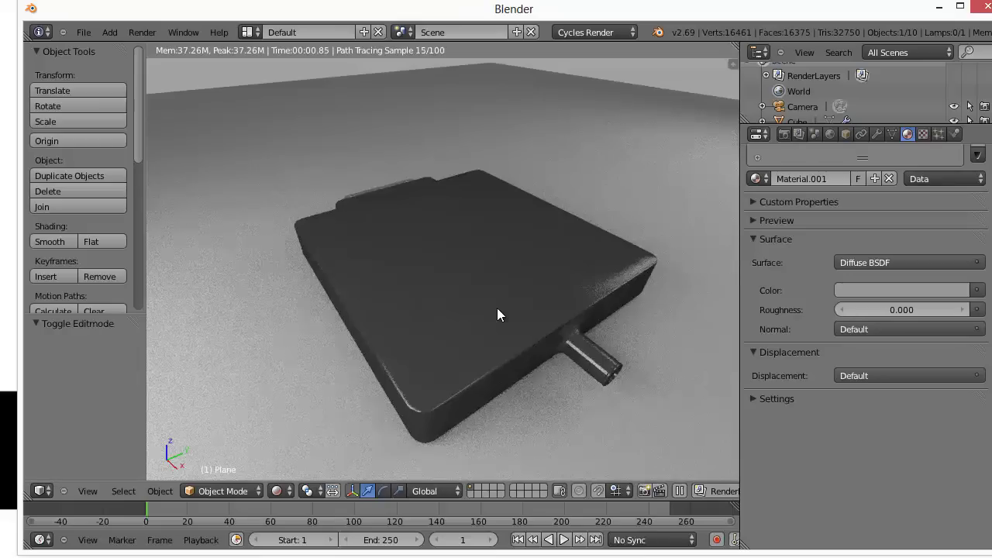
{"action": "mouse_move", "coordinate": [483, 326]}
{"action": "middle_mouse_down"}
{"action": "mouse_move", "coordinate": [483, 334]}
{"action": "mouse_move", "coordinate": [485, 324]}
{"action": "middle_mouse_up"}
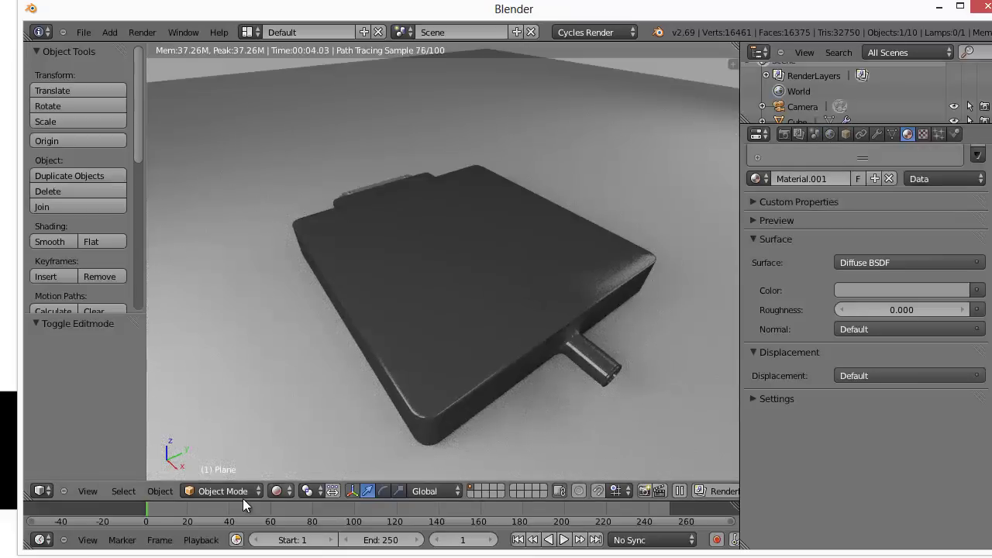
{"action": "left_click", "coordinate": [280, 490]}
{"action": "left_click", "coordinate": [284, 441]}
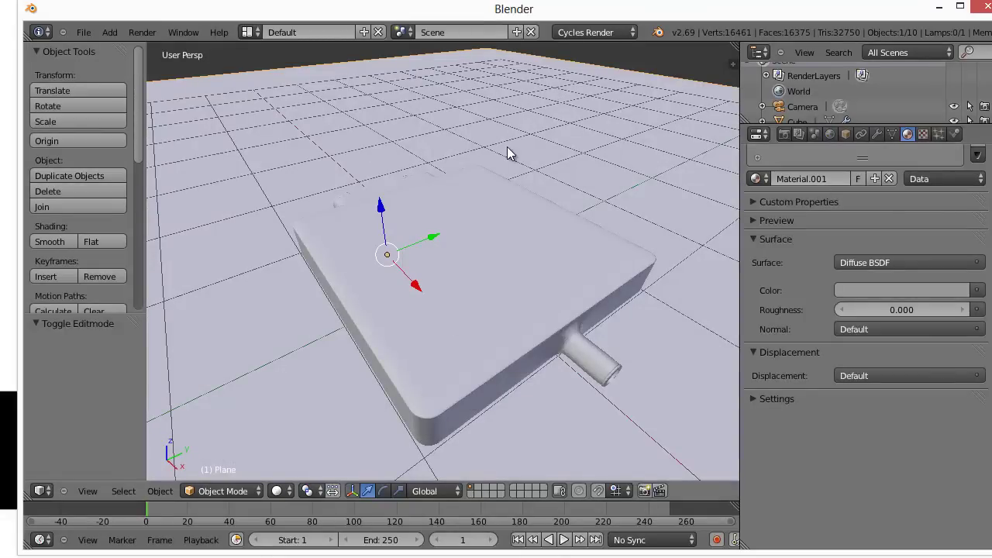
{"action": "key", "text": "s"}
{"action": "key", "text": "5"}
{"action": "key", "text": "Return"}
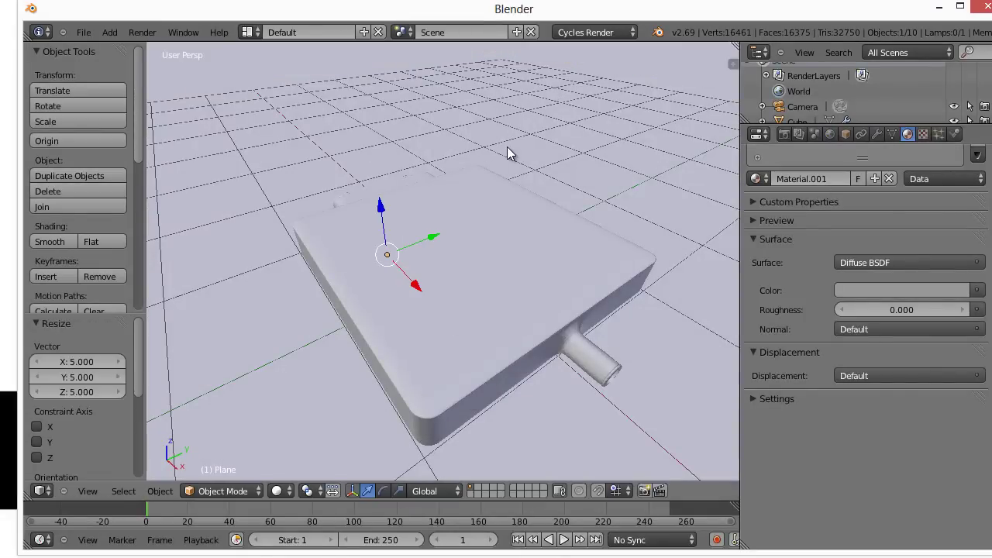
Switch back to Rendered shading and examine the connector and background from the sleeve end and from the side.
{"action": "left_click", "coordinate": [278, 493]}
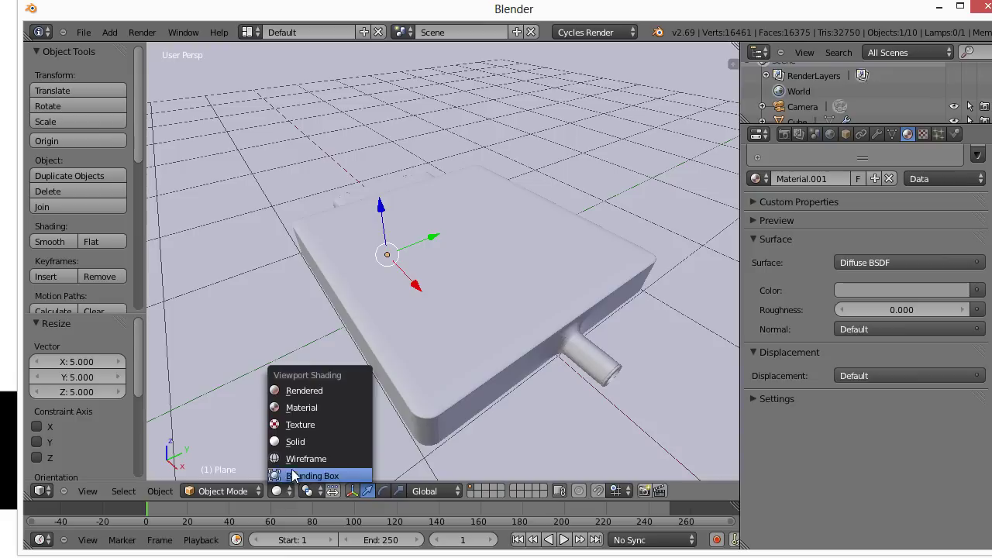
{"action": "left_click", "coordinate": [319, 390]}
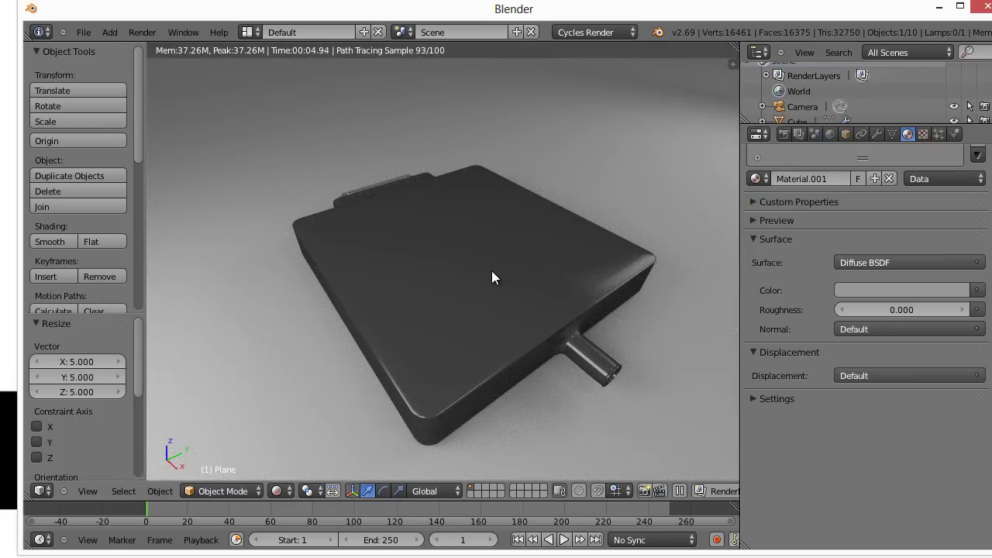
{"action": "middle_click_drag", "start_coordinate": [491, 270], "coordinate": [490, 276]}
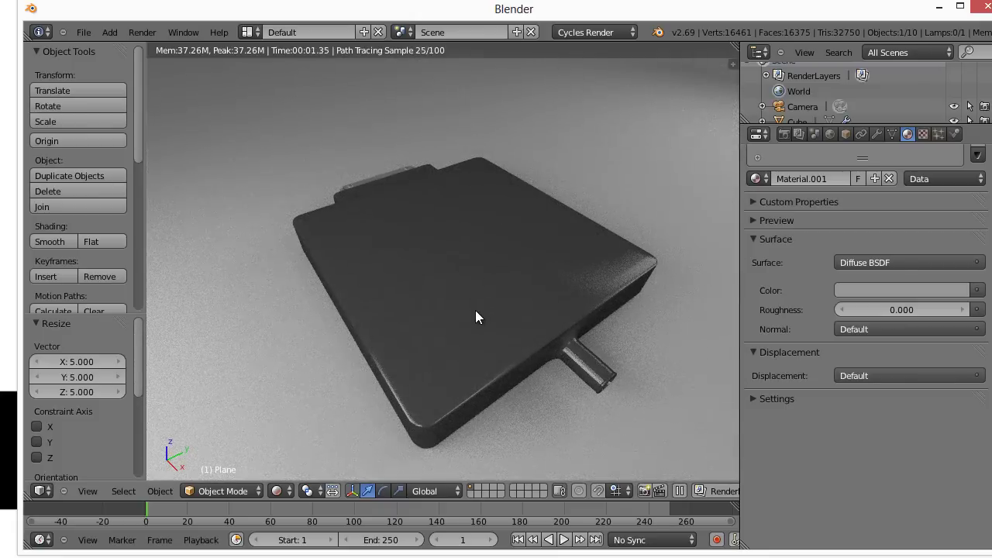
{"action": "key", "text": "KP_1"}
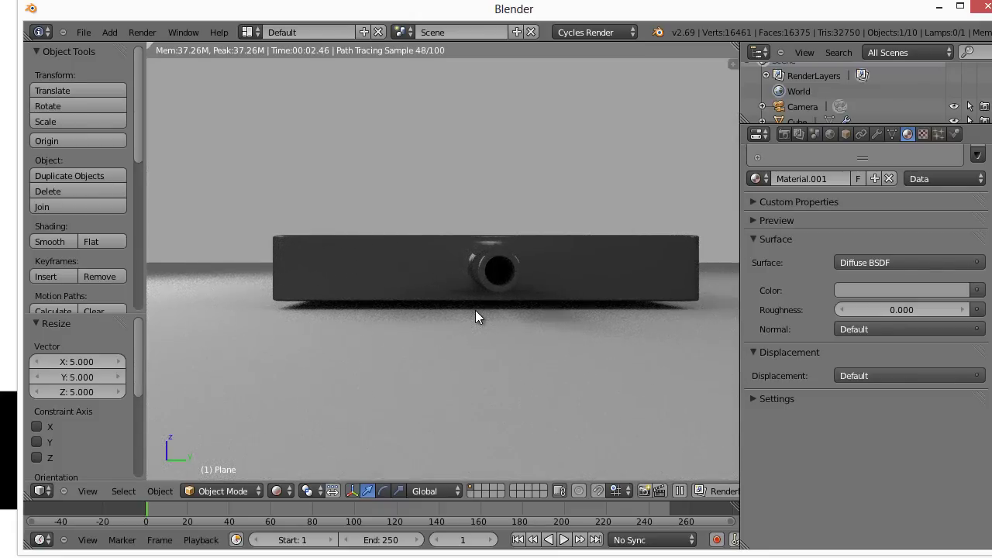
{"action": "key", "text": "KP_3"}
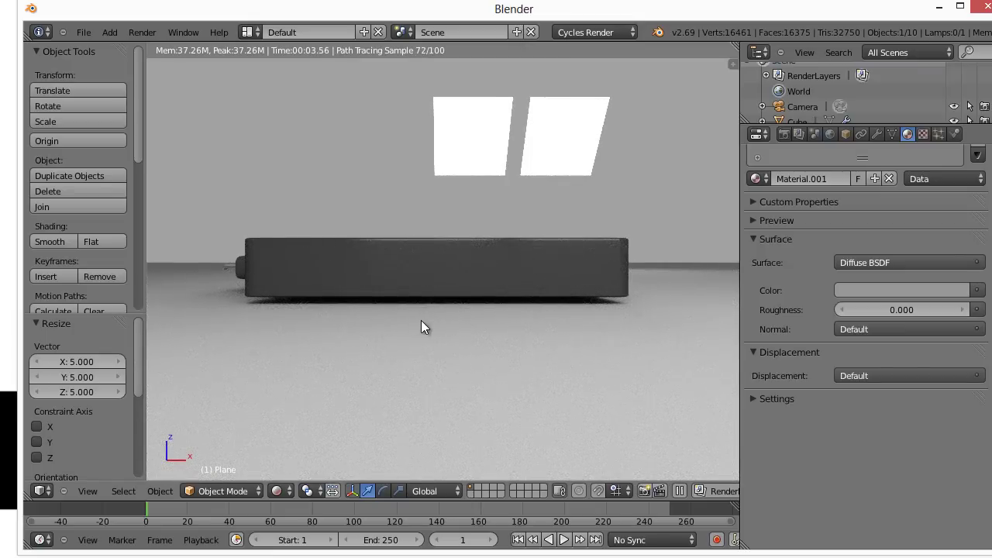
{"action": "middle_click_drag", "start_coordinate": [423, 328], "coordinate": [453, 325], "text": "shift"}
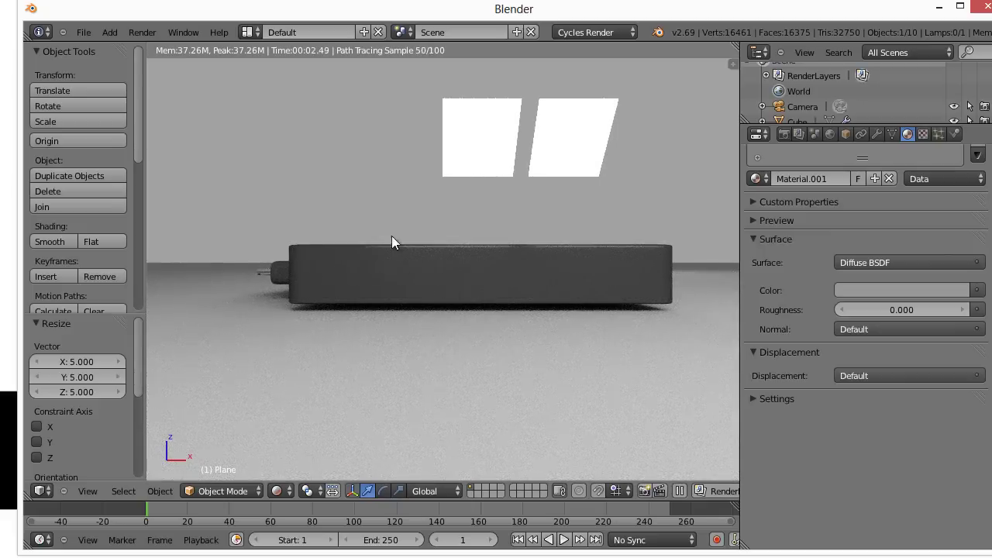
Darken the World surface color to a deeper grey.
{"action": "left_click", "coordinate": [830, 134]}
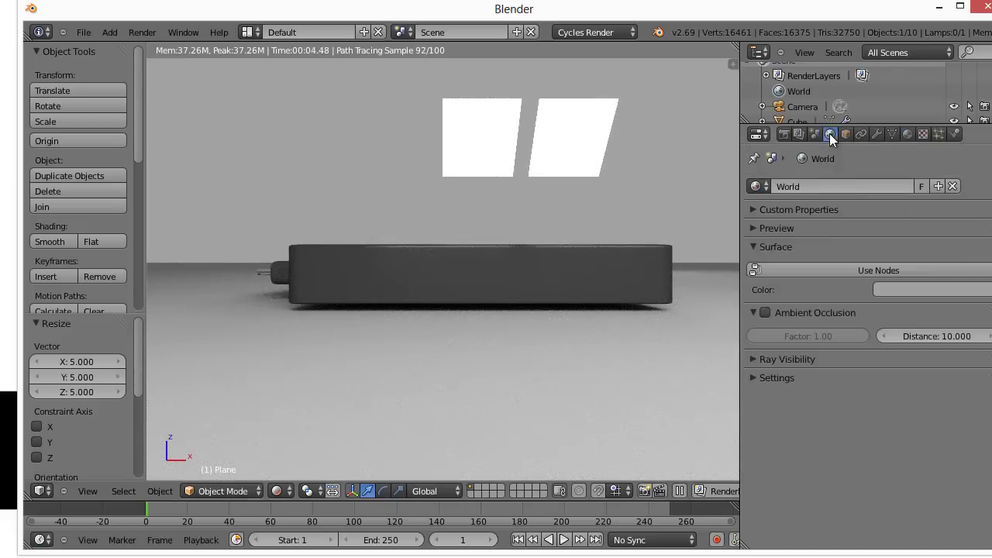
{"action": "left_click", "coordinate": [892, 289]}
{"action": "mouse_move", "coordinate": [985, 124]}
{"action": "left_mouse_down"}
{"action": "mouse_move", "coordinate": [986, 169]}
{"action": "mouse_move", "coordinate": [988, 138]}
{"action": "left_mouse_up"}
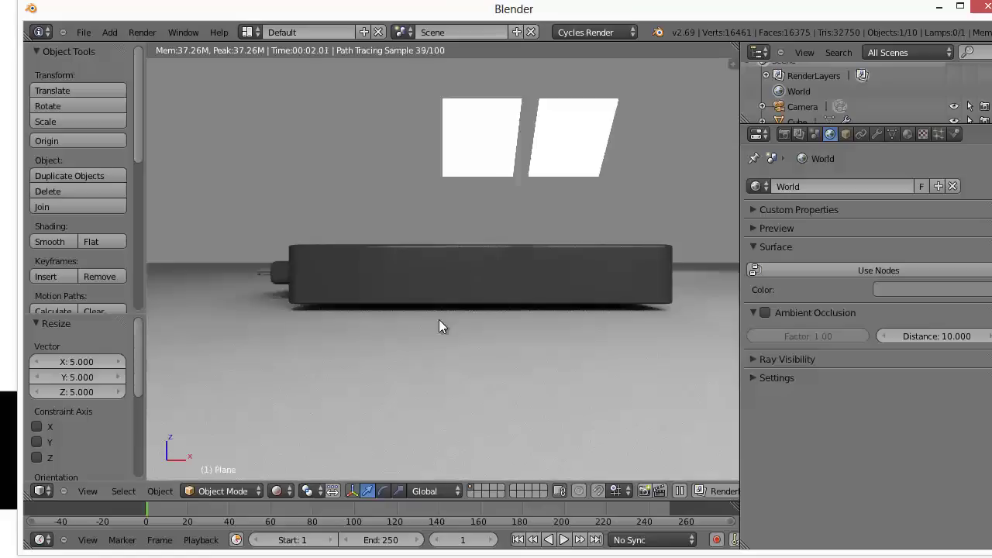
Examine the rendered connector from several angles, checking body reflections and shadows against the darker background.
{"action": "middle_click_drag", "start_coordinate": [439, 325], "coordinate": [445, 348]}
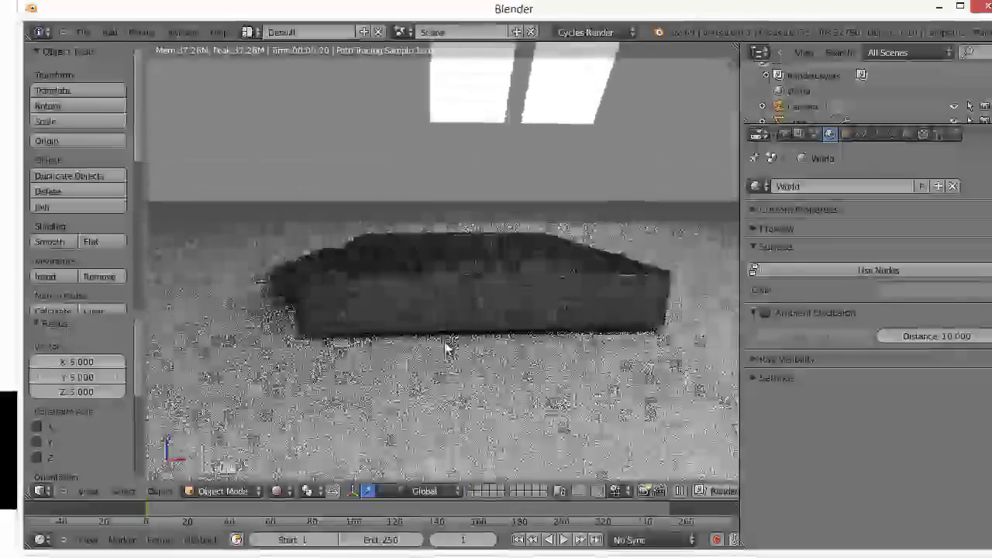
{"action": "middle_click_drag", "start_coordinate": [419, 308], "coordinate": [520, 254]}
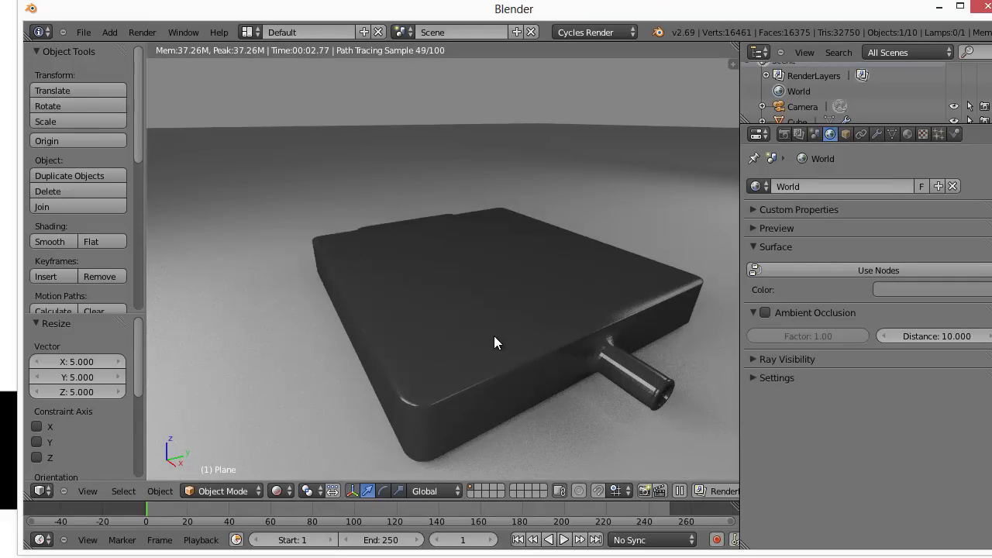
{"action": "middle_click_drag", "start_coordinate": [465, 335], "coordinate": [565, 354]}
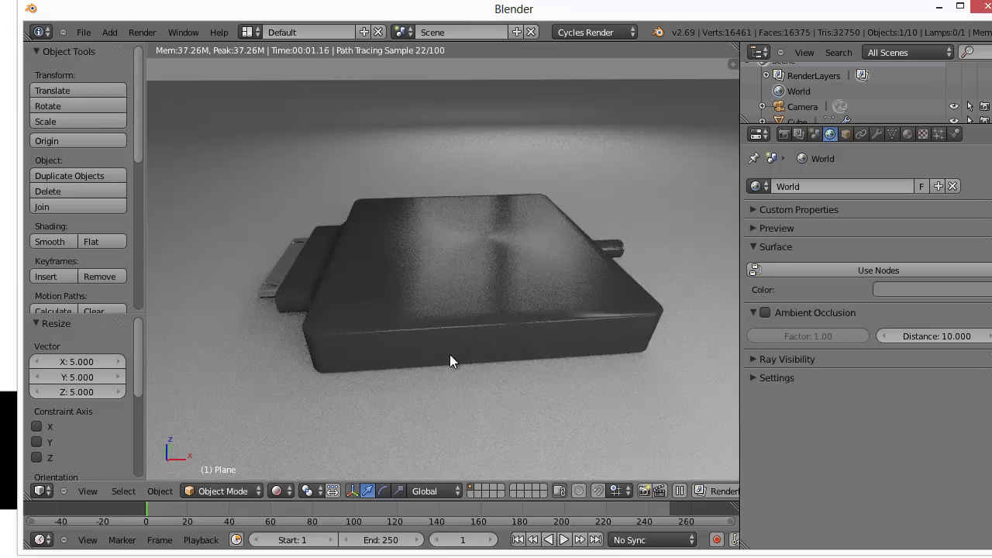
{"action": "middle_click_drag", "start_coordinate": [562, 317], "coordinate": [469, 310]}
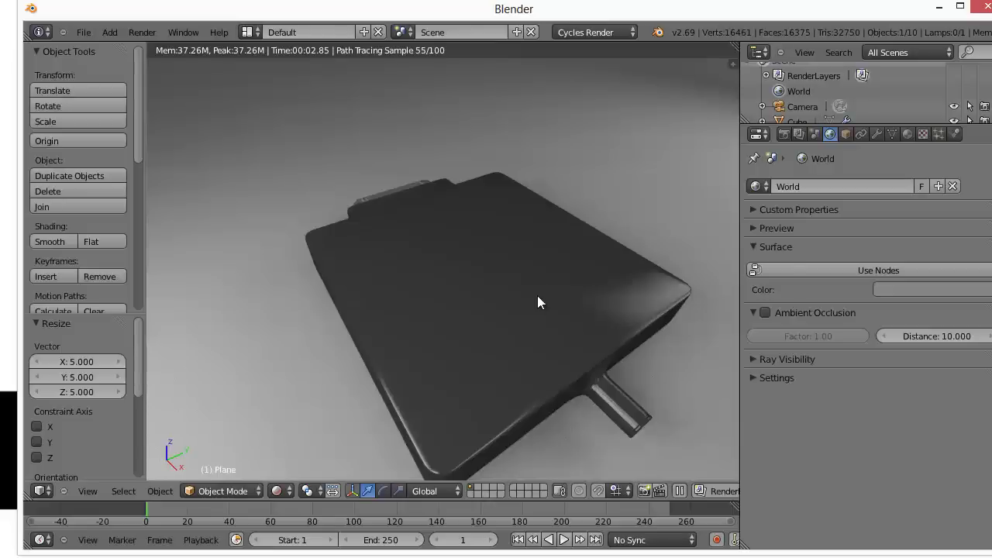
{"action": "scroll", "coordinate": [435, 265], "scroll_direction": "down", "scroll_amount": 2}
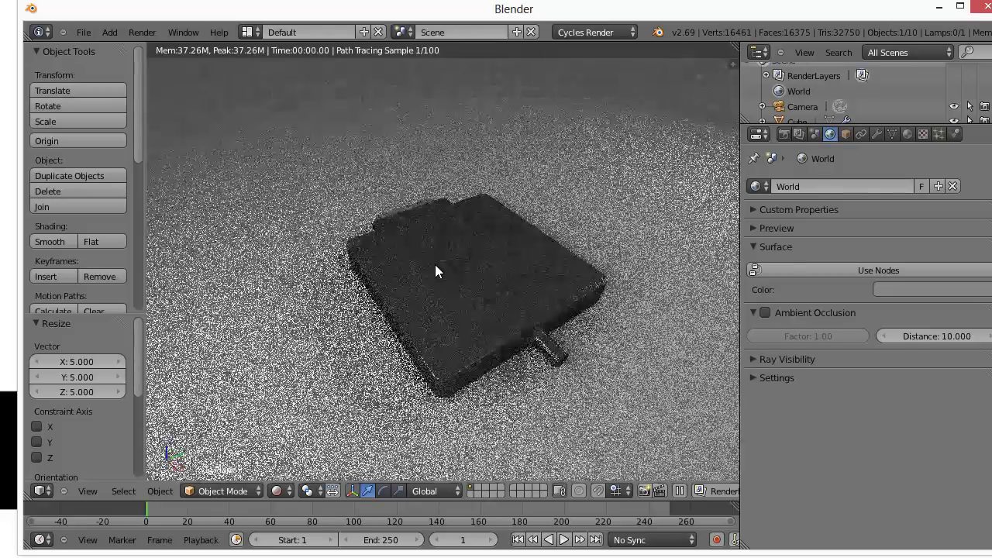
{"action": "middle_click_drag", "start_coordinate": [428, 301], "coordinate": [430, 300]}
{"action": "scroll", "coordinate": [430, 300], "scroll_direction": "up", "scroll_amount": 2}
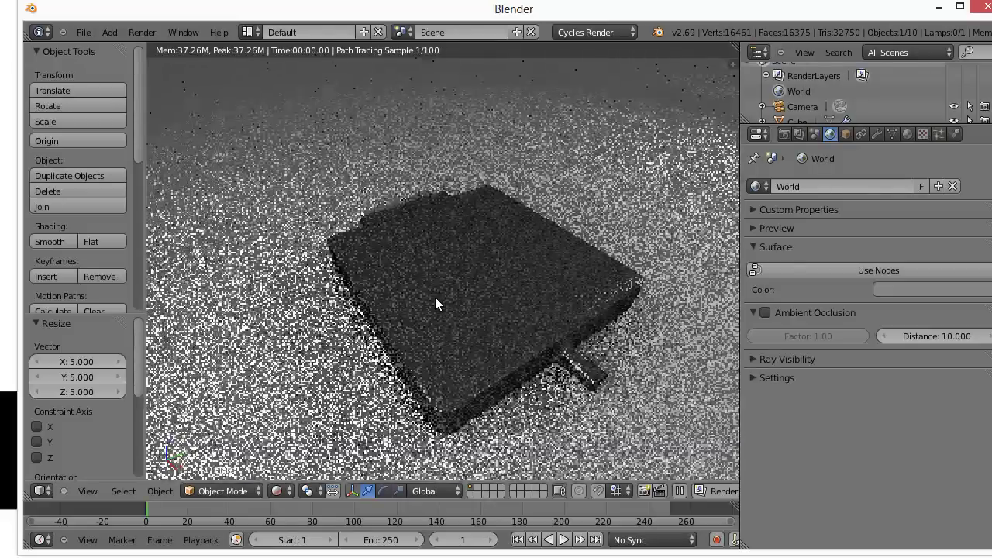